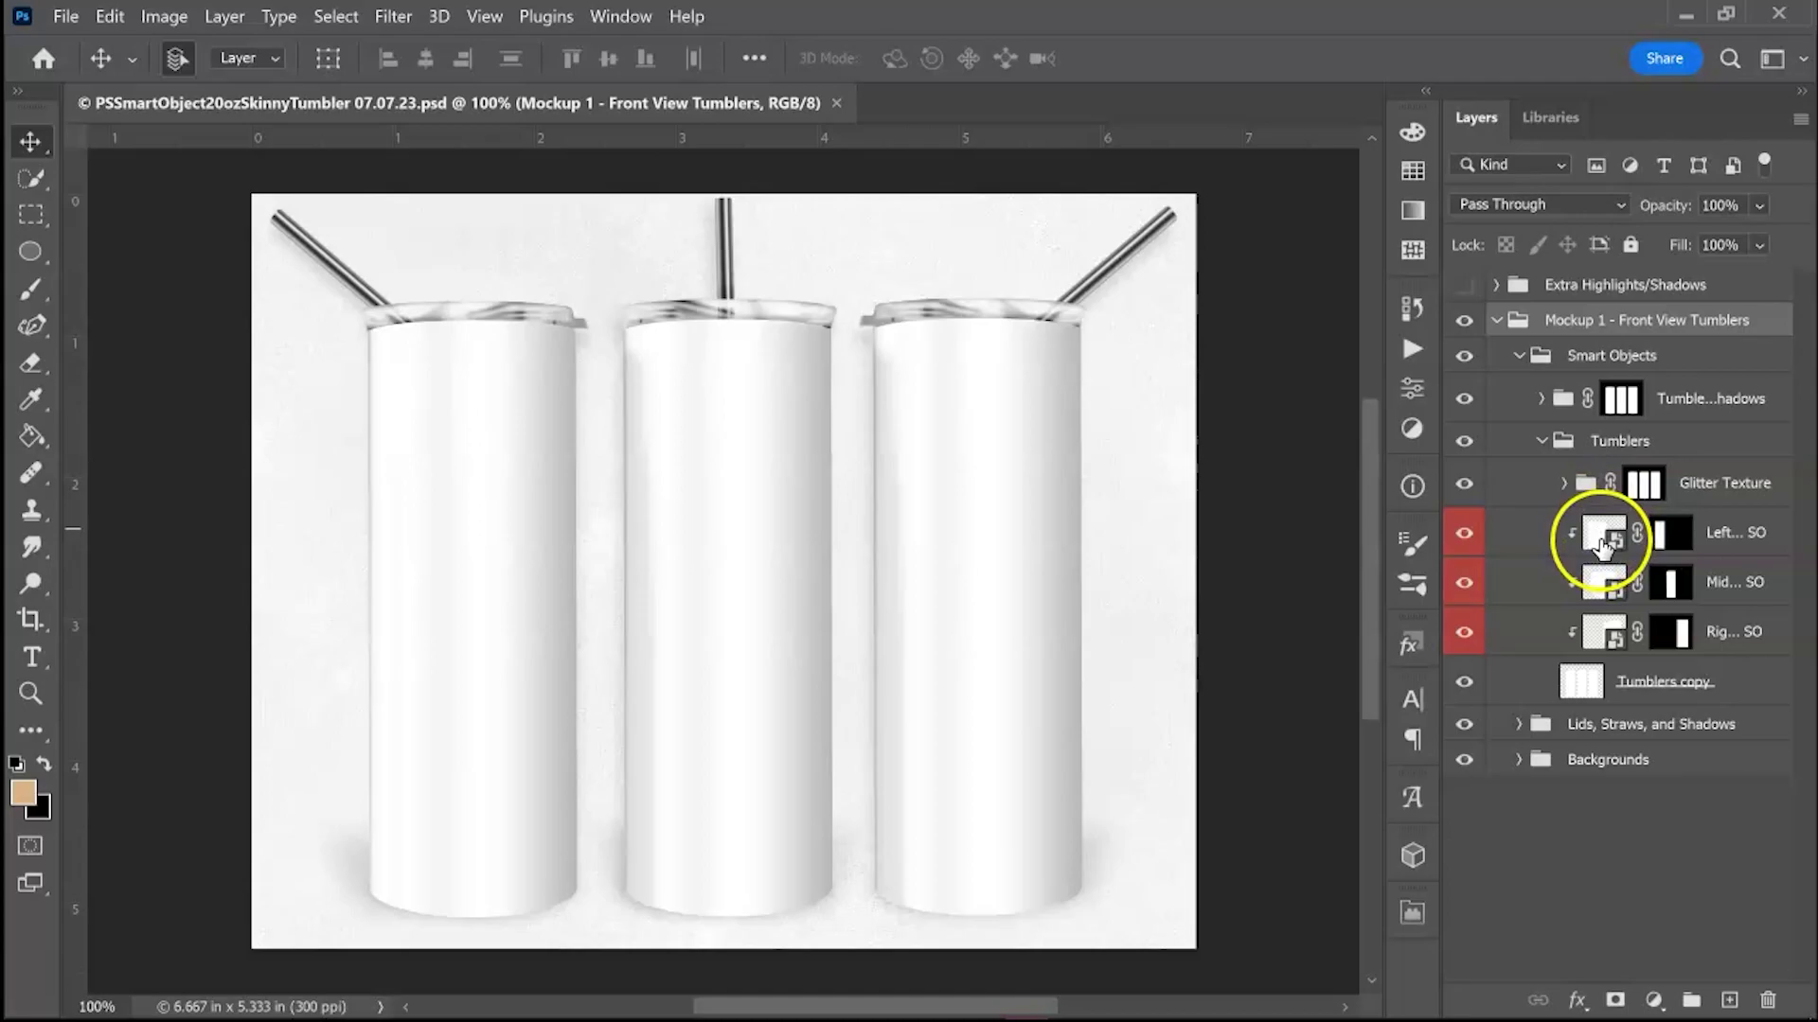
- Open the Left smart object, then open 1 Corinthians 16 14.jpg from 2023 Designs > ~Tumblers > ~~004 - April
double_click(1600, 535)
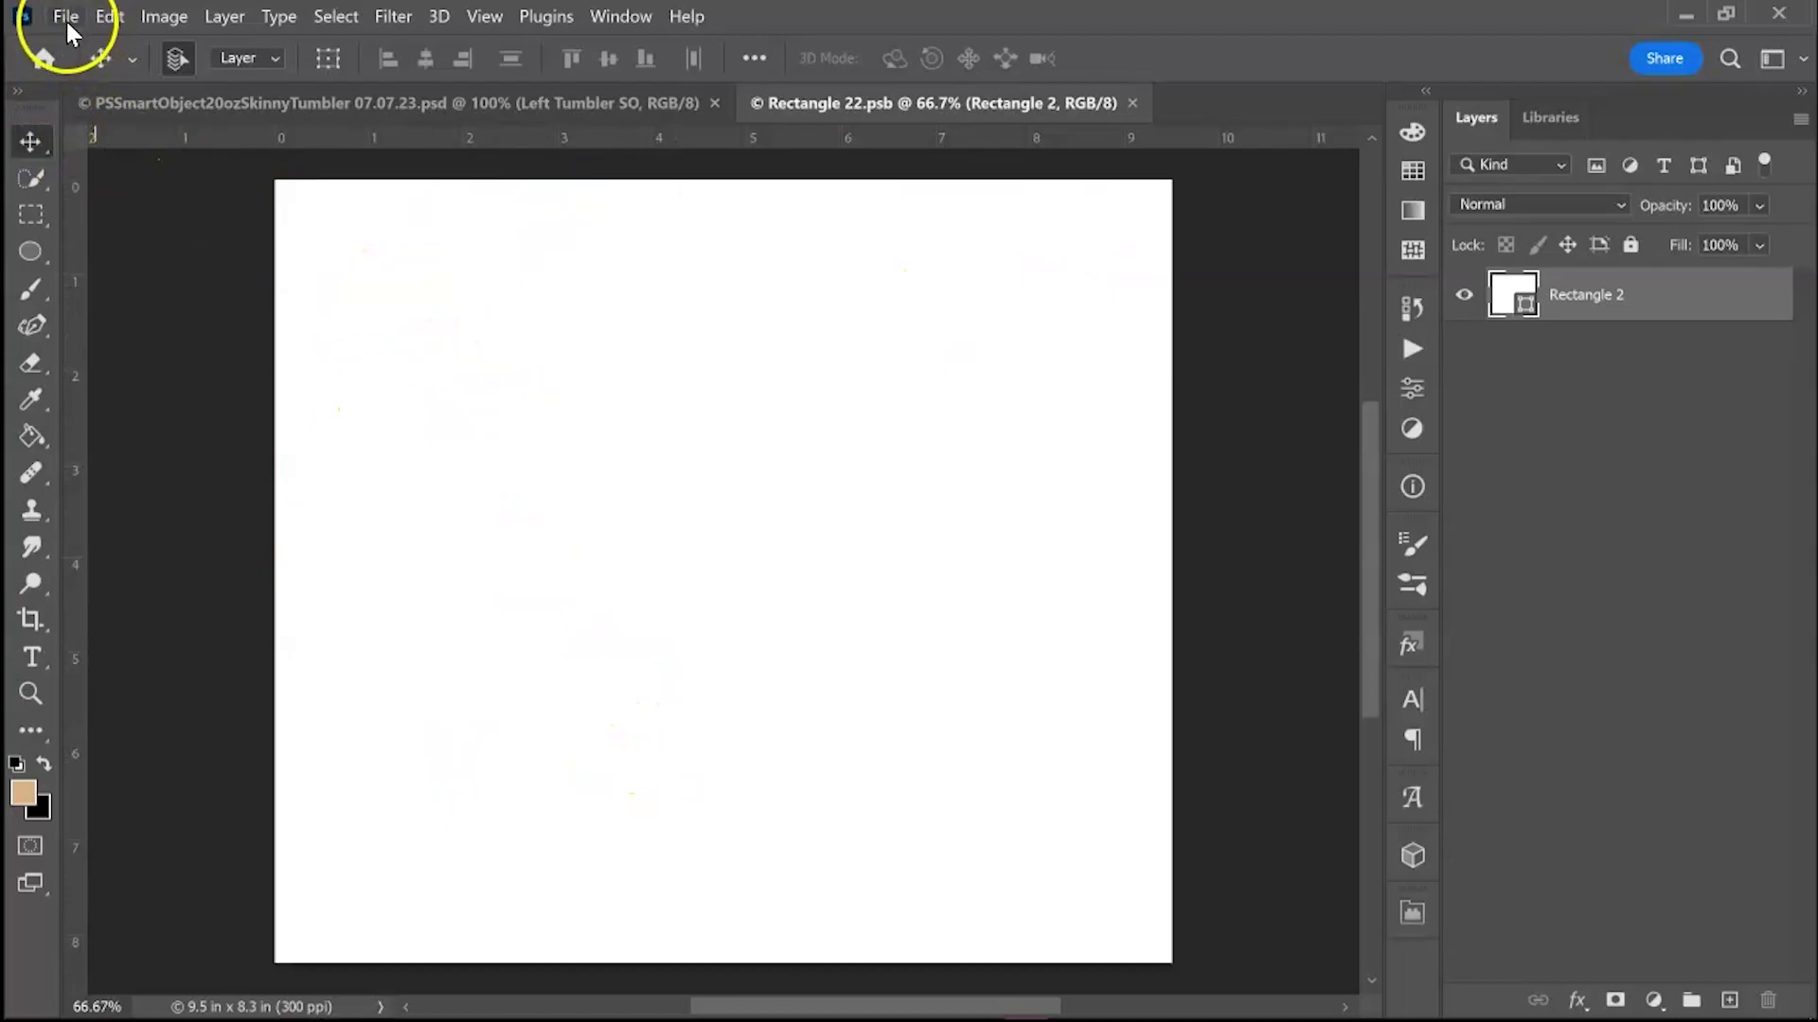
click(66, 18)
click(86, 70)
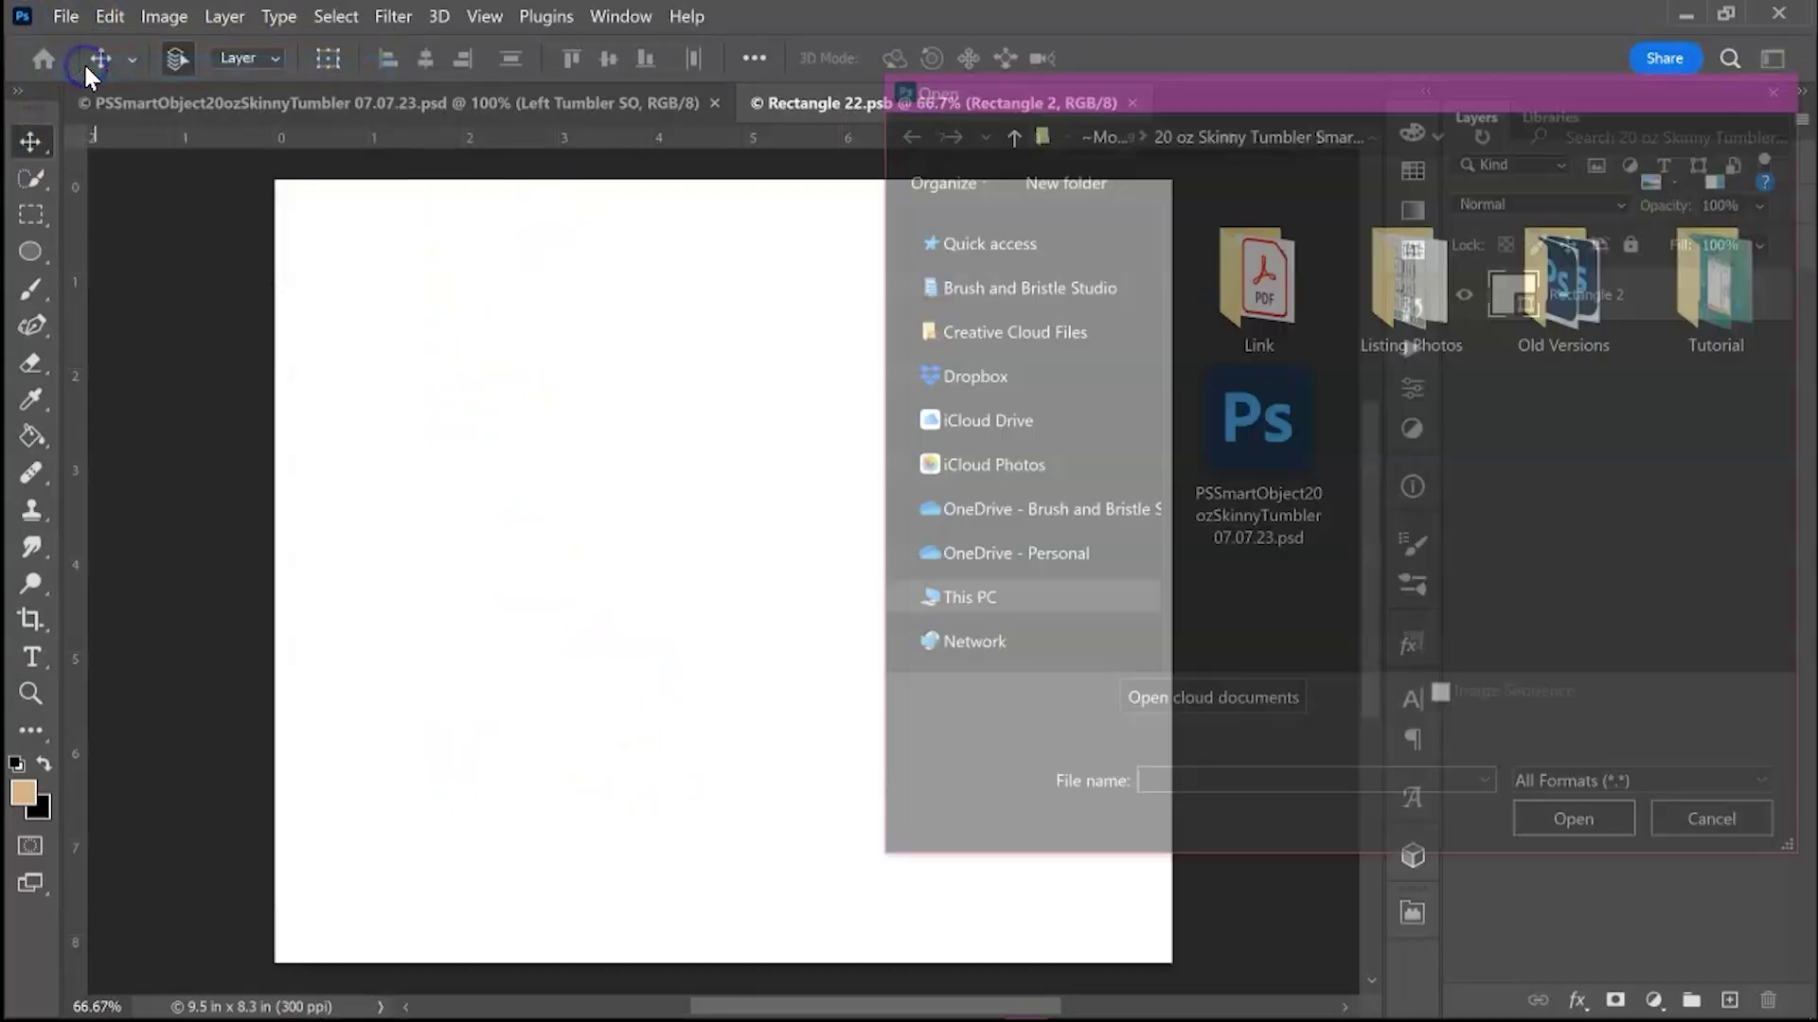
scroll(1061, 284, up, 3)
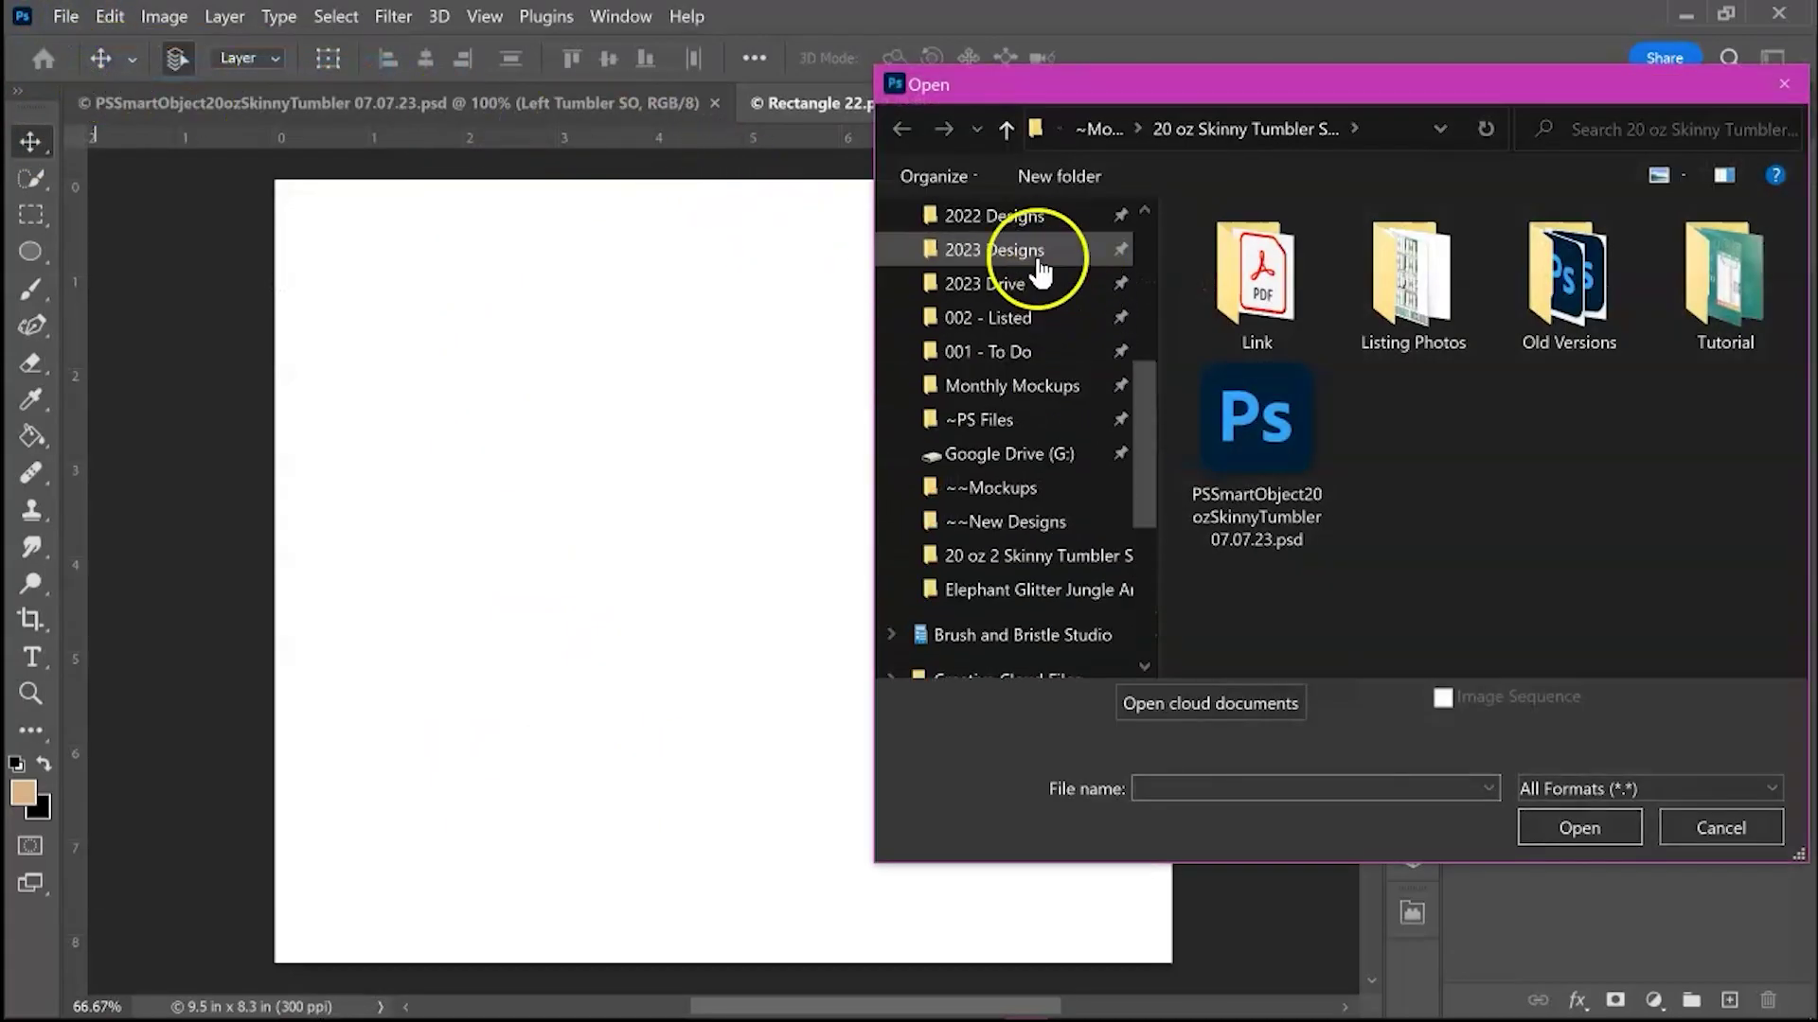
click(1038, 263)
scroll(1515, 521, down, 3)
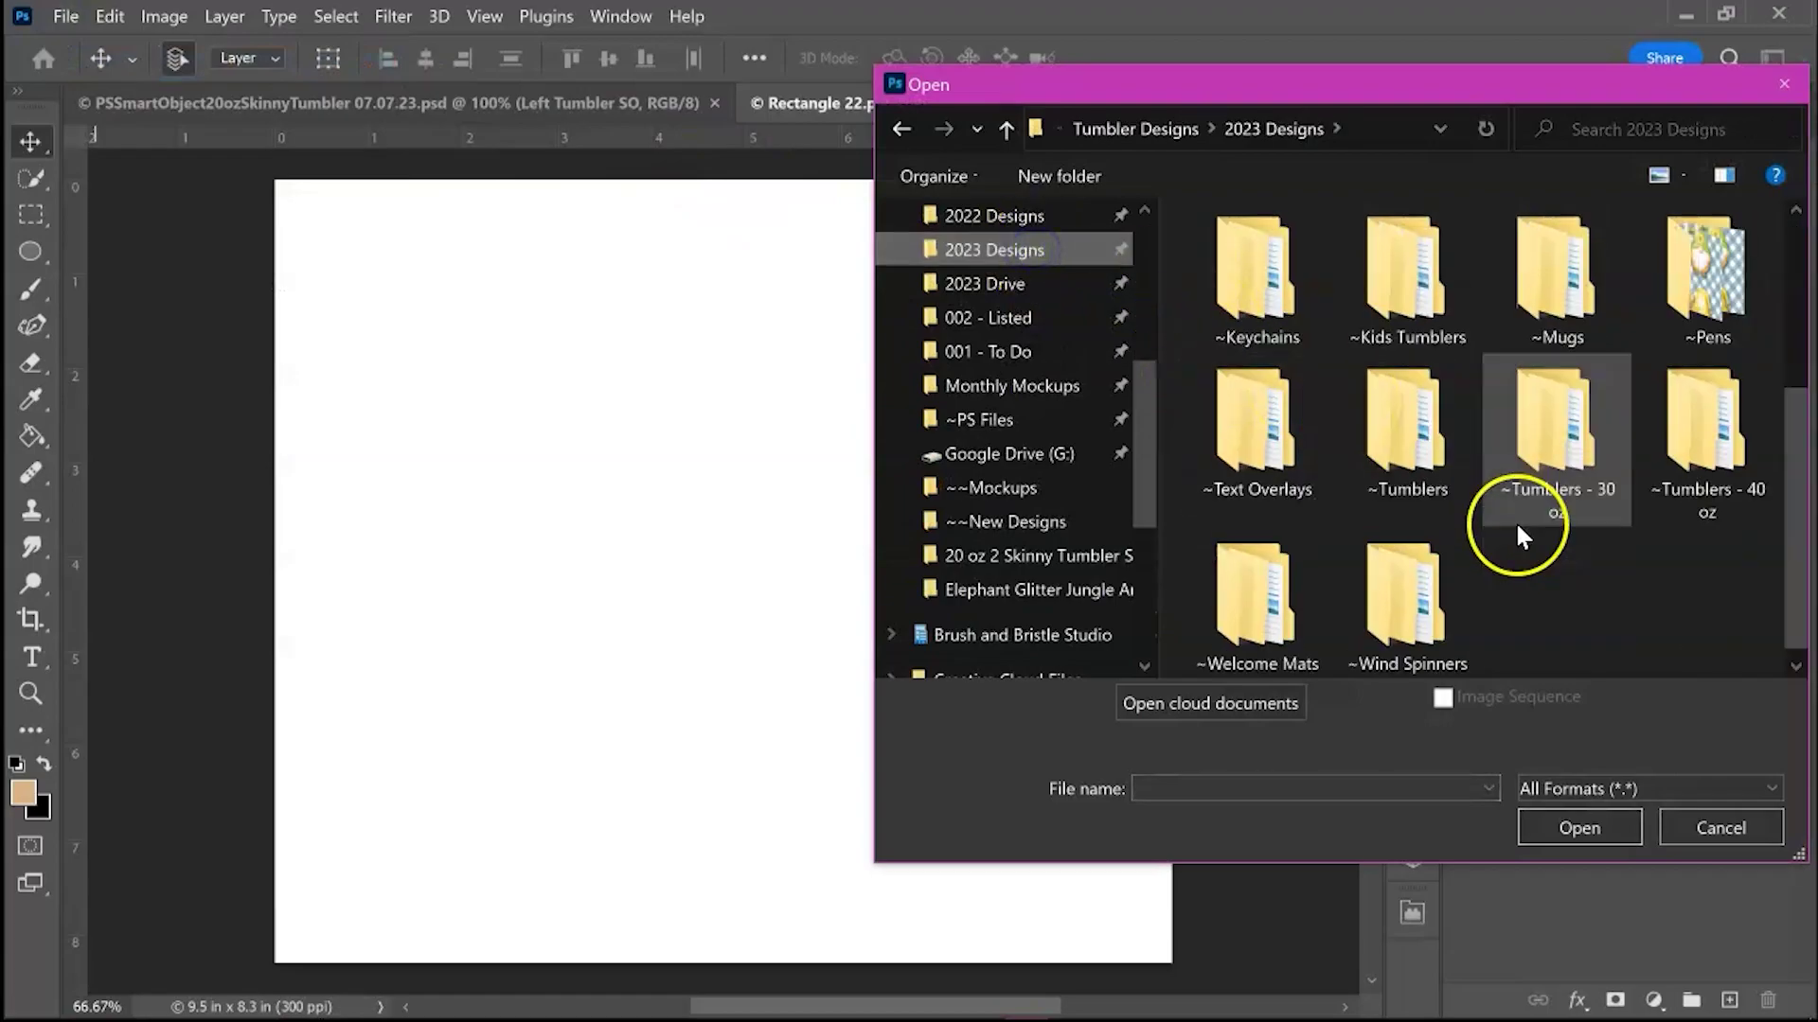
double_click(1433, 418)
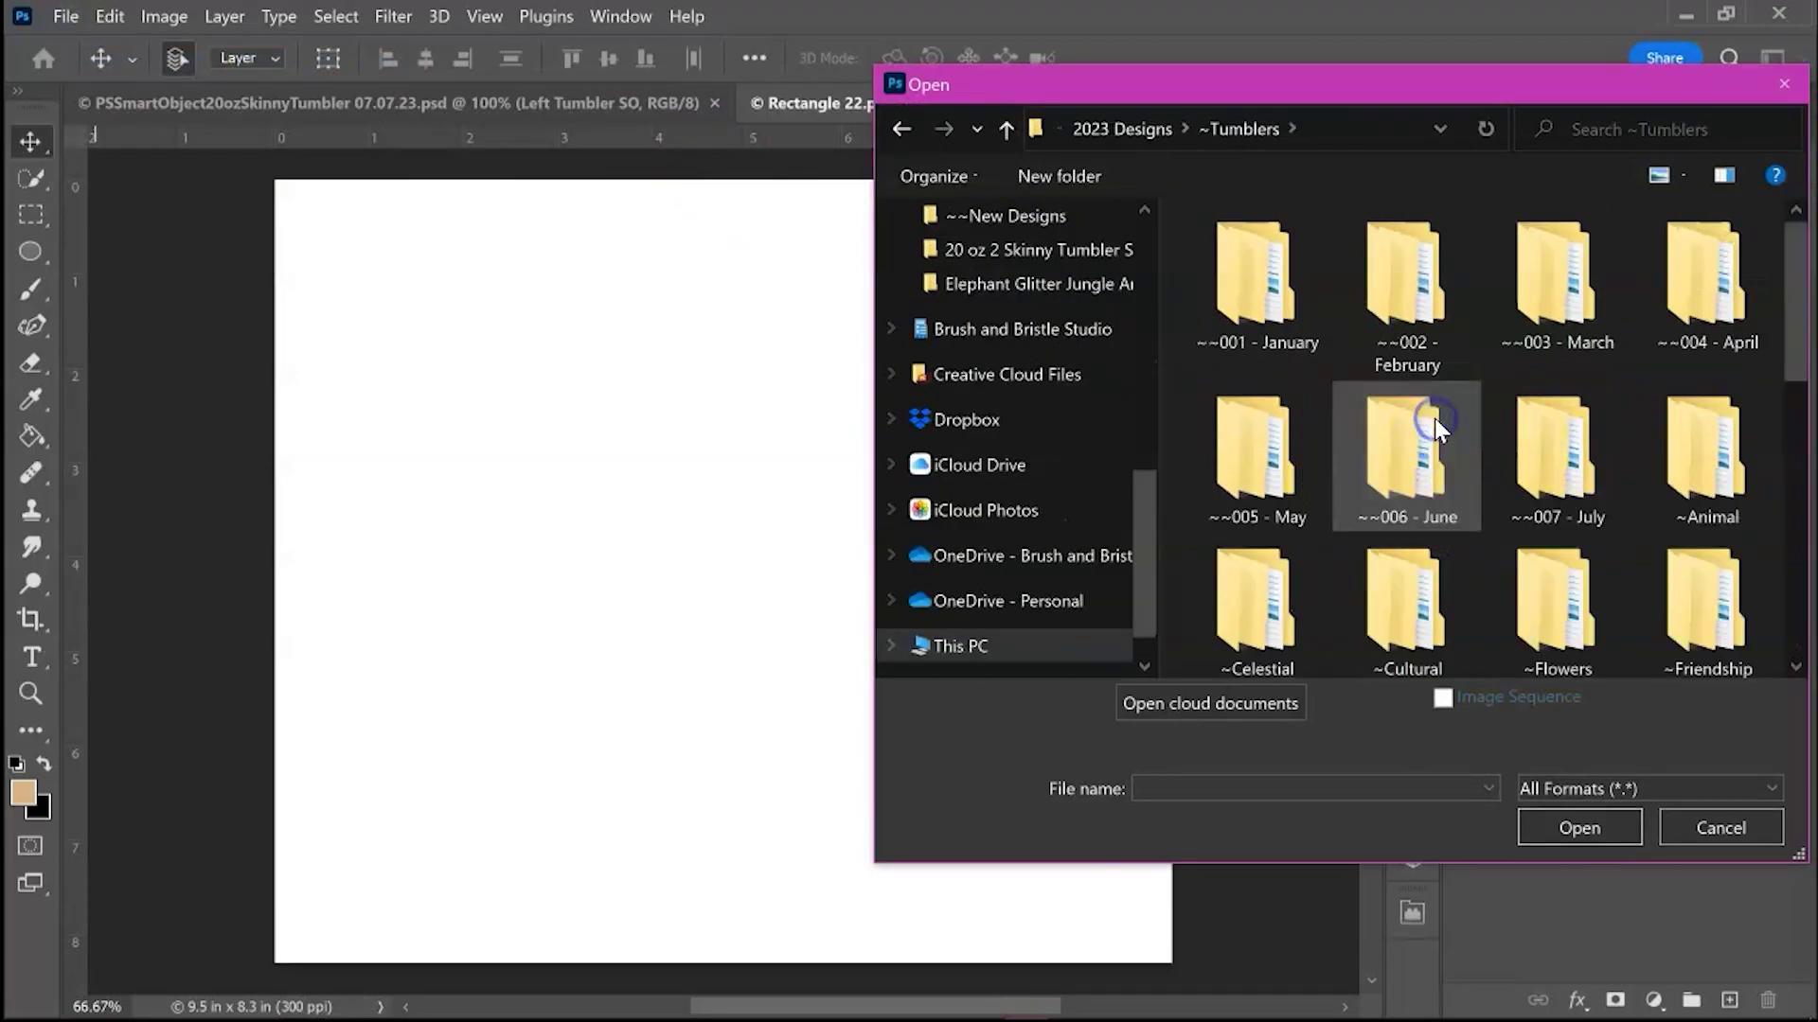
double_click(1680, 284)
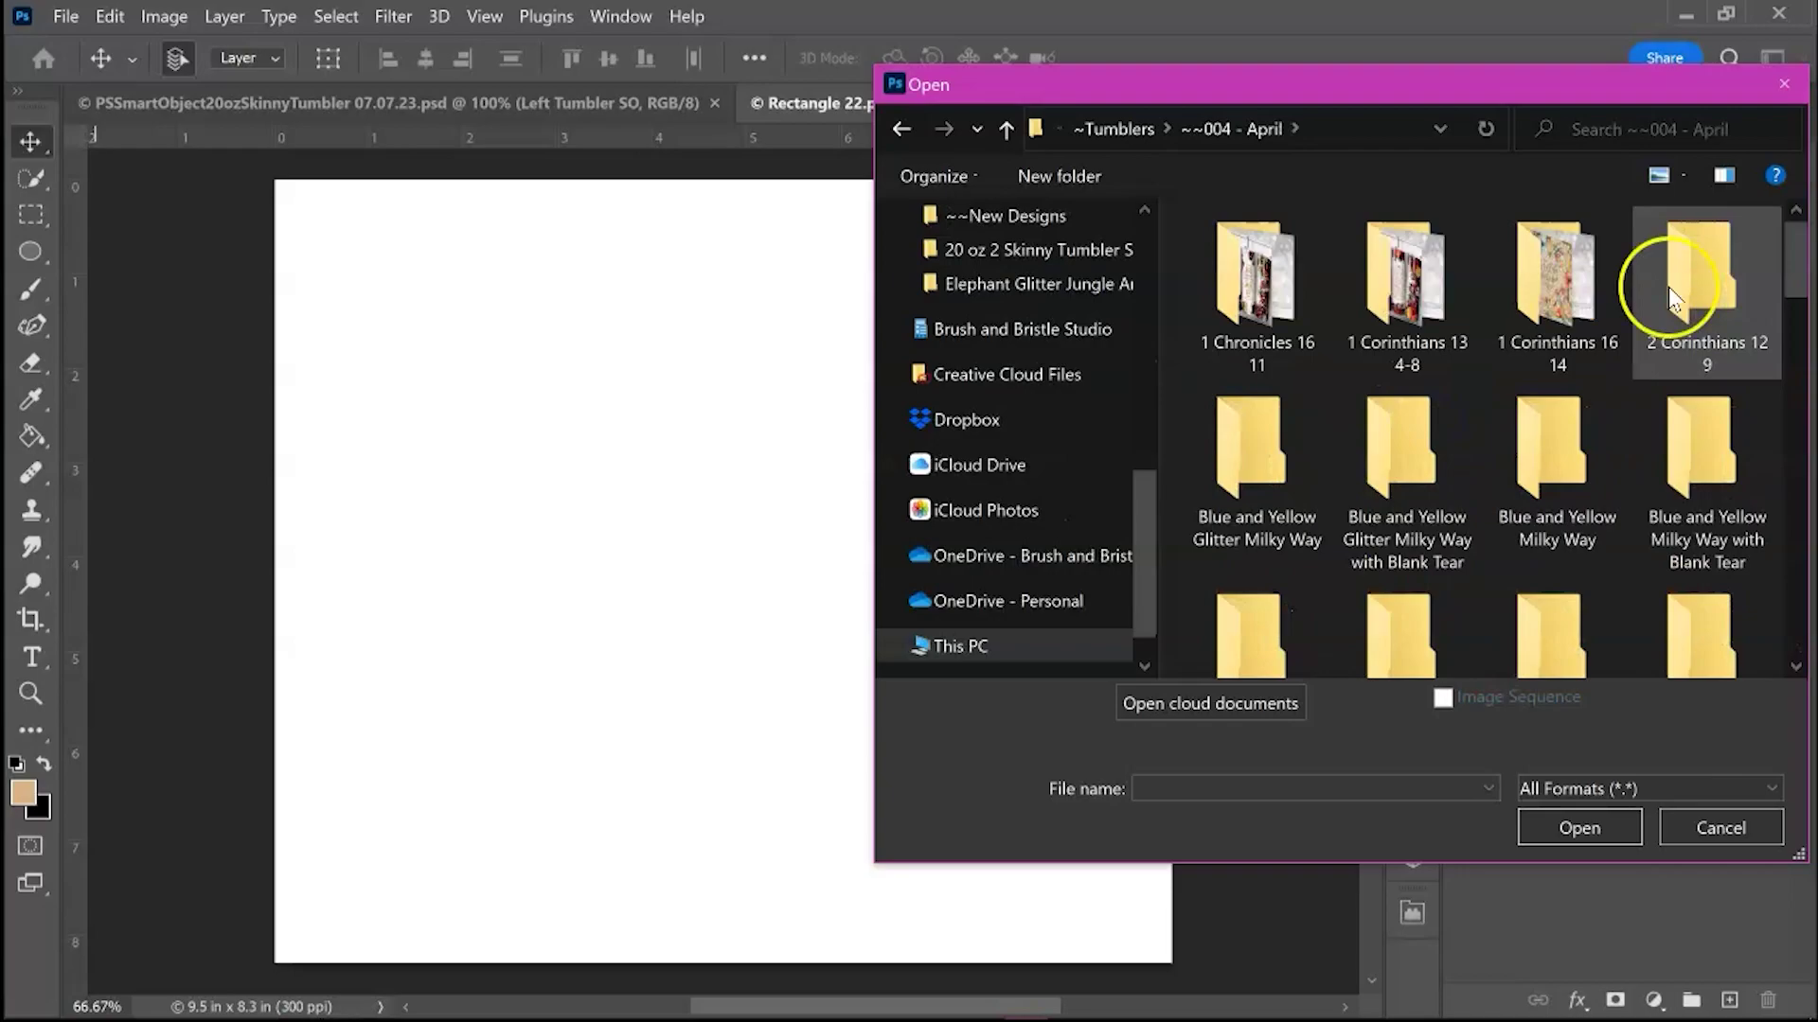
double_click(1543, 284)
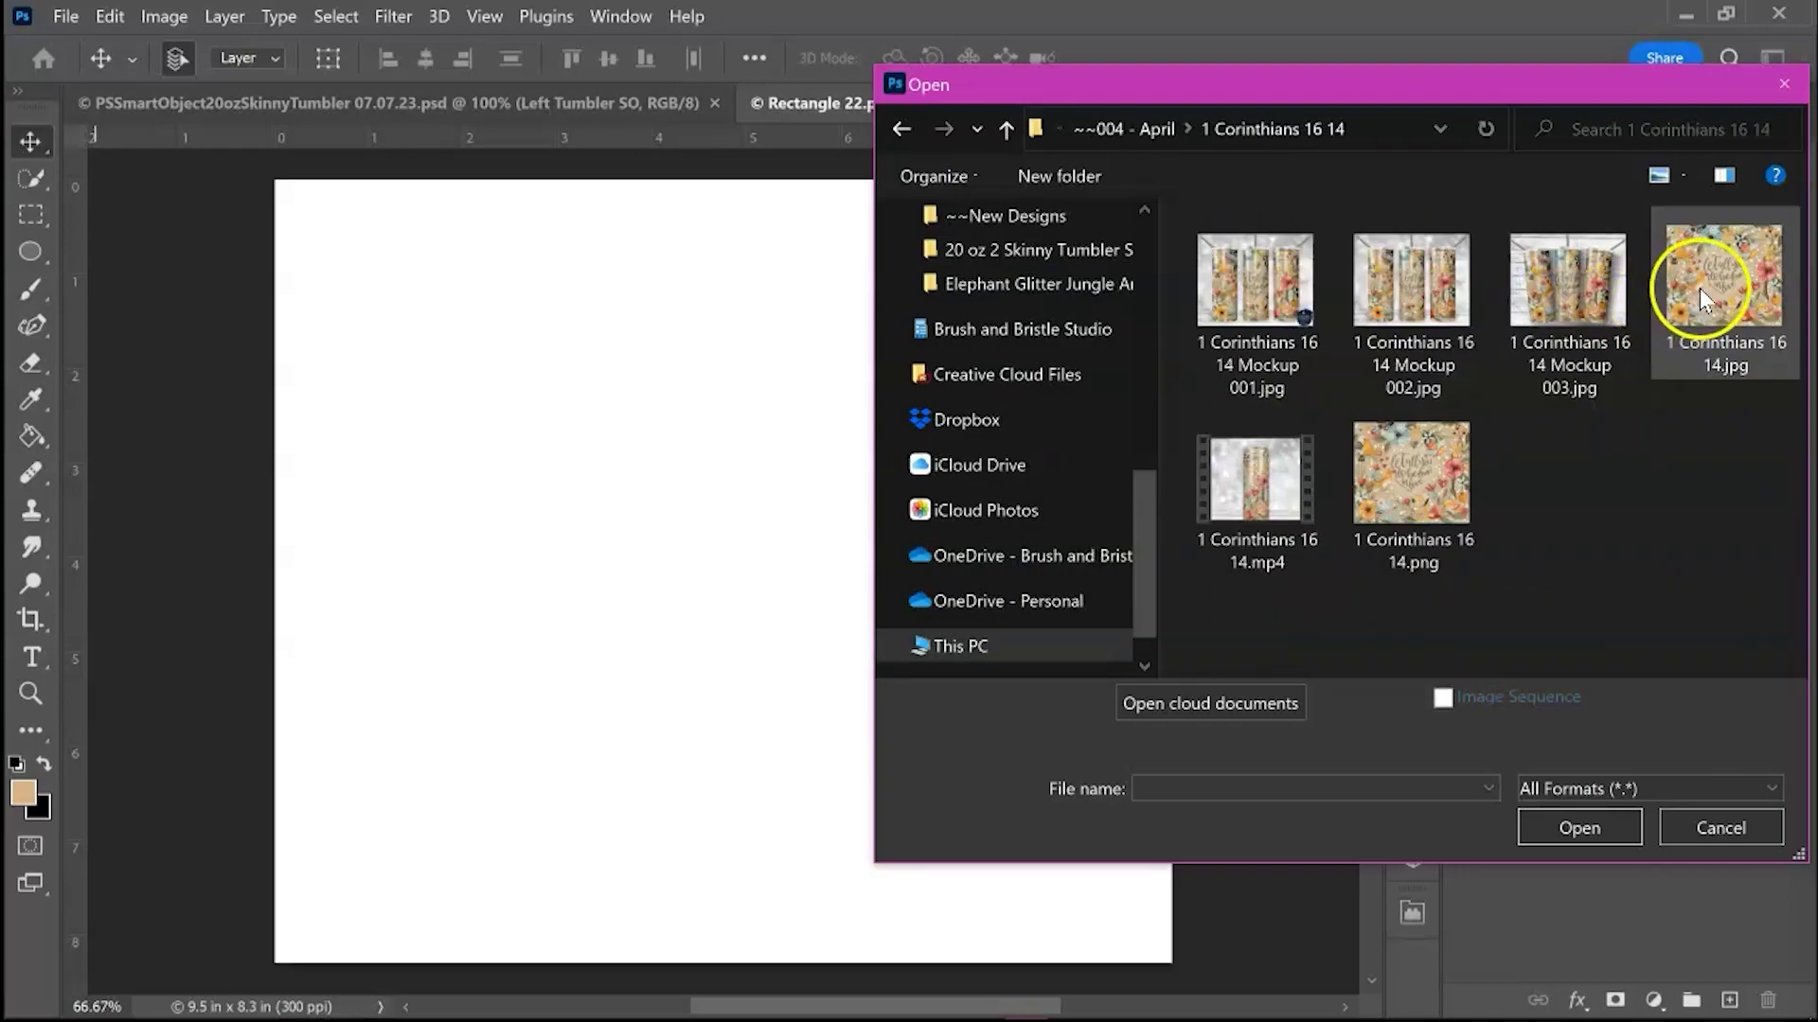
double_click(1701, 300)
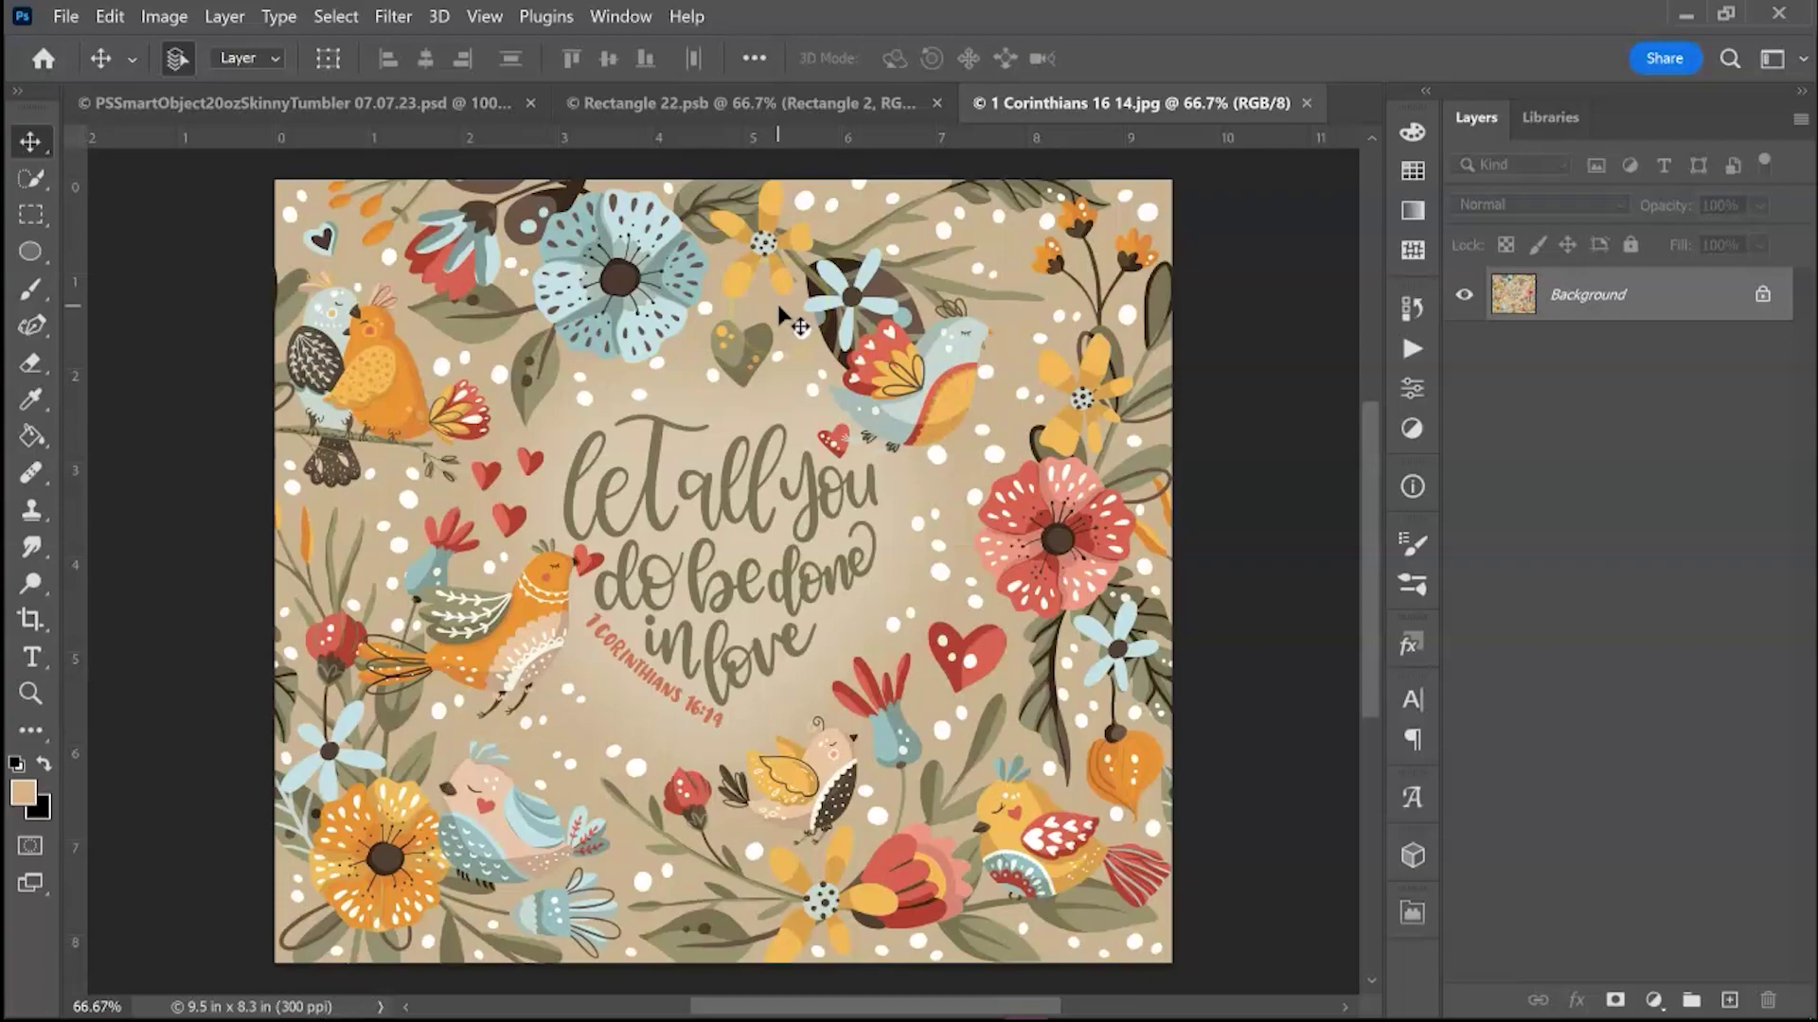
- Marquee-select the entire floral design, copy it, and close the jpg document
click(37, 214)
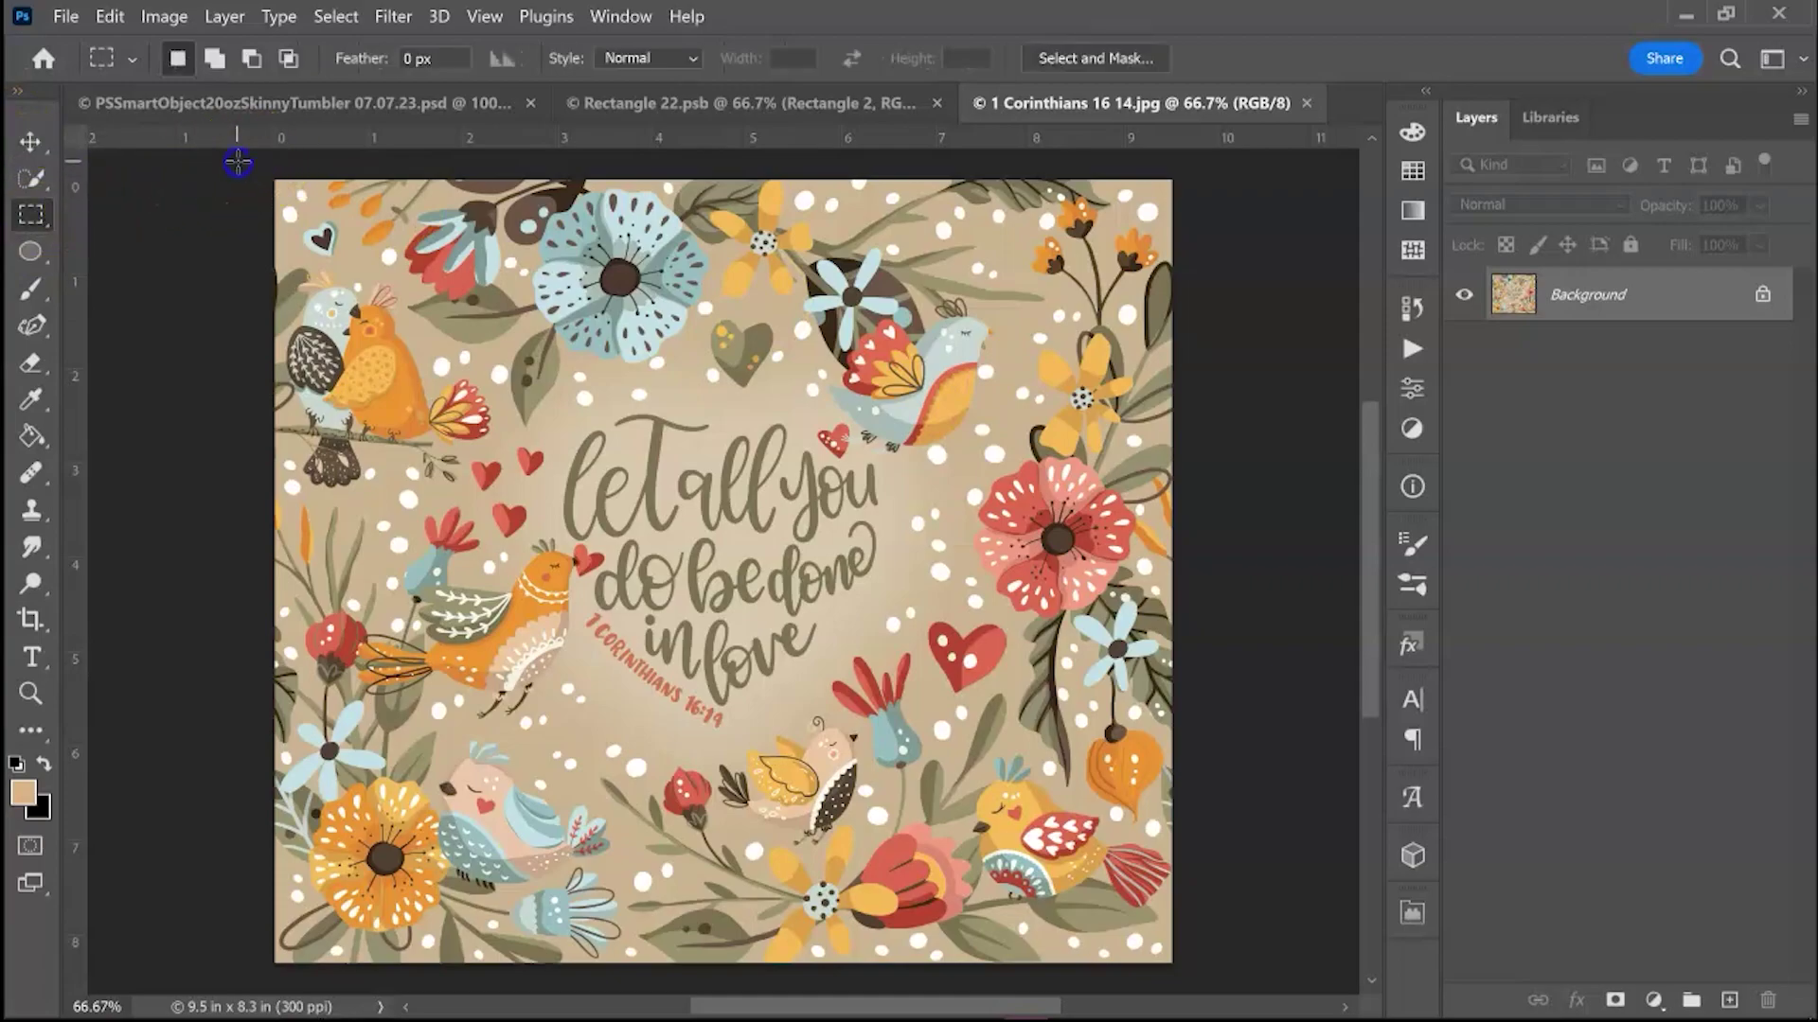
drag(236, 153, 1211, 982)
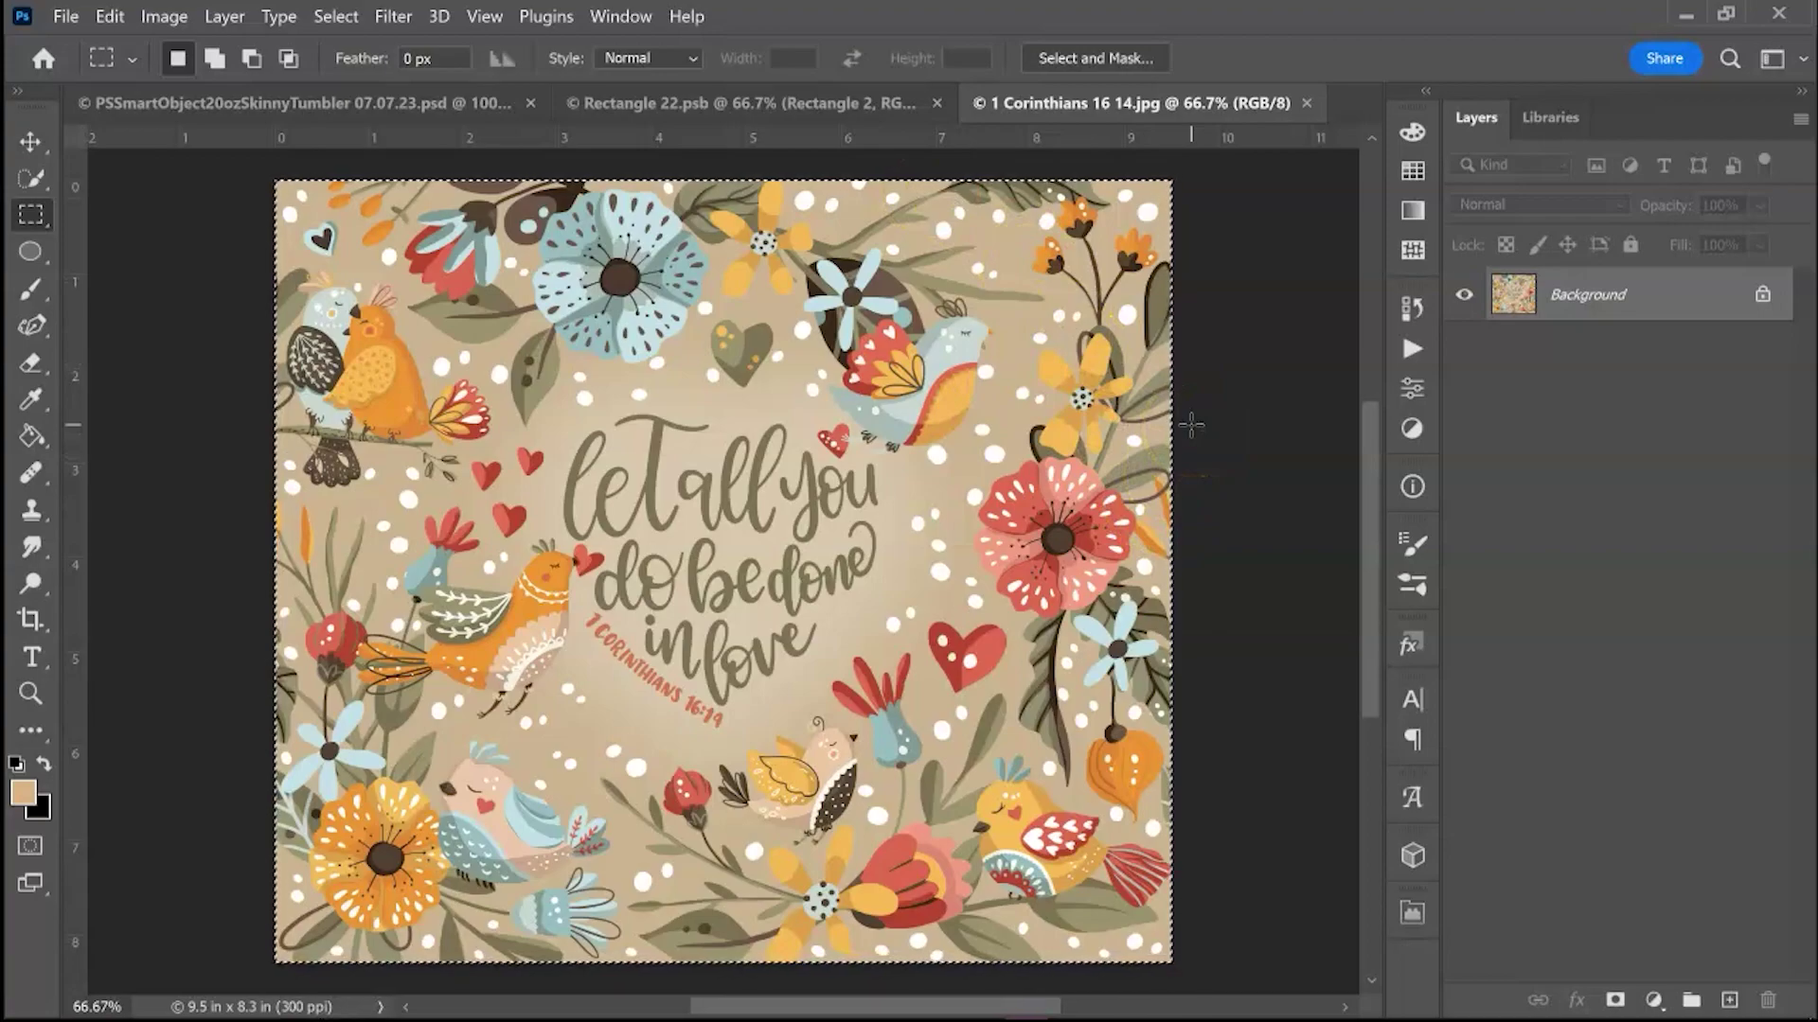
click(110, 17)
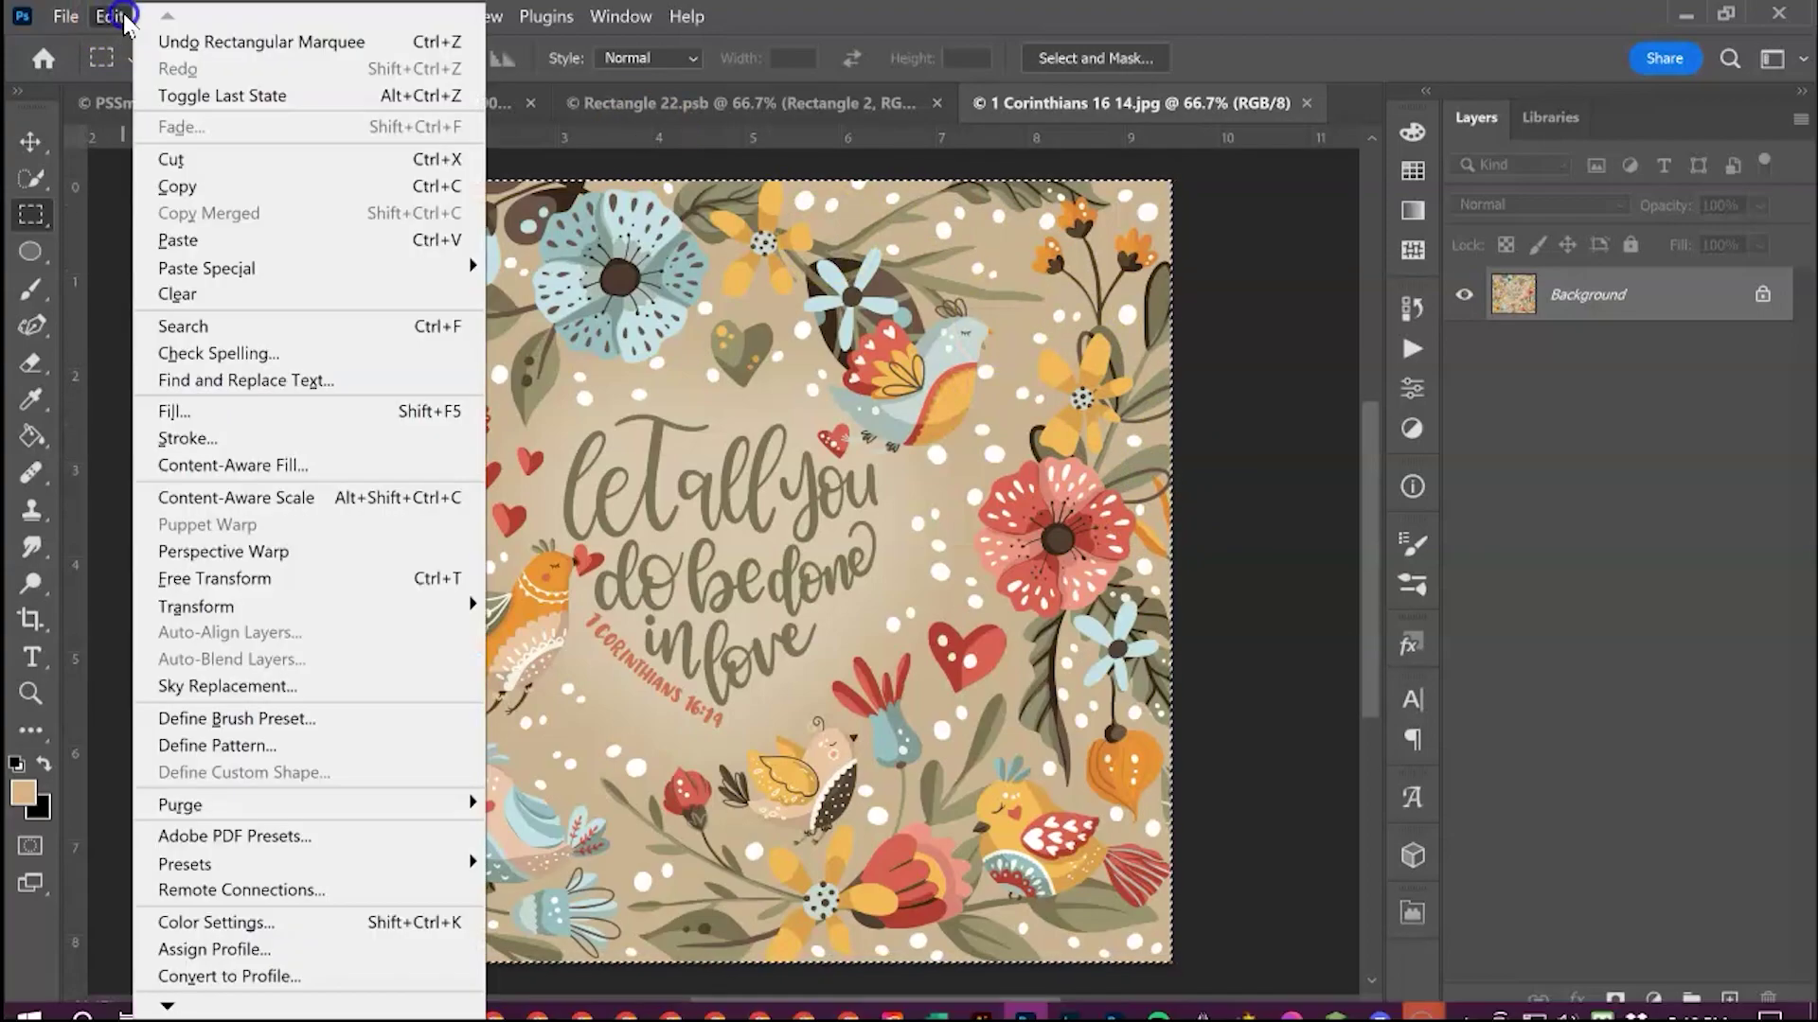
click(194, 187)
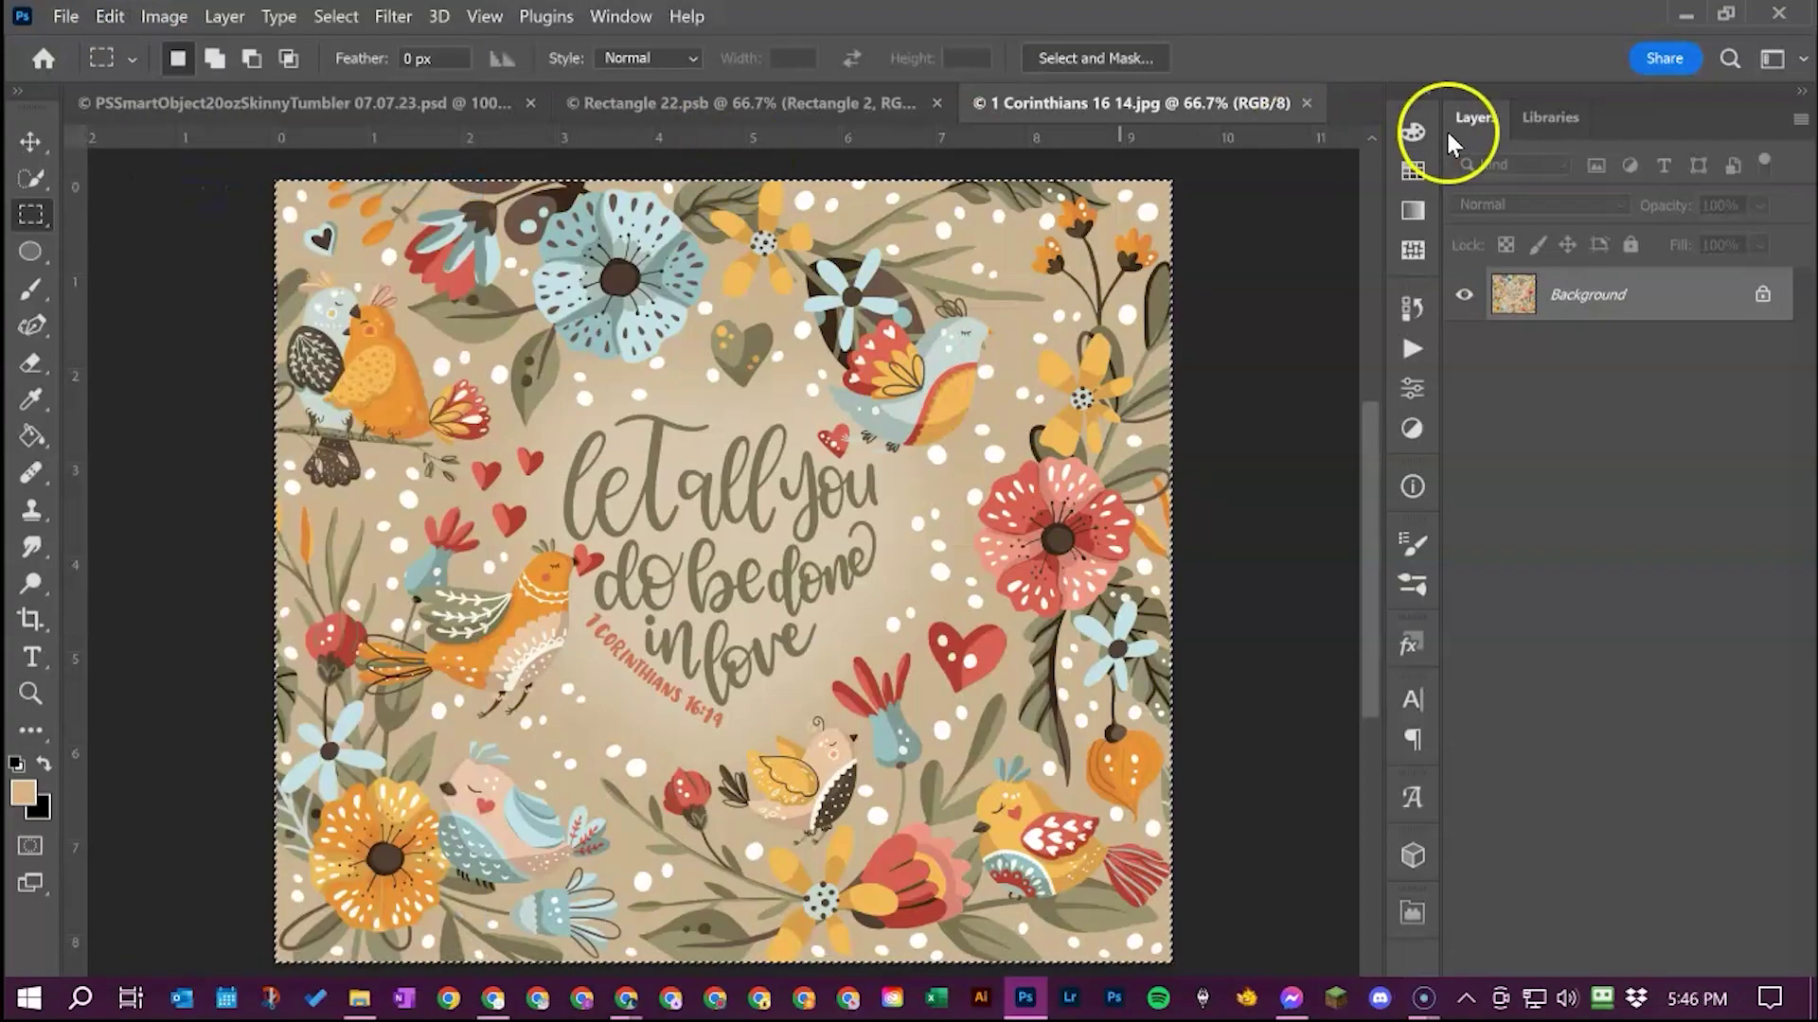
click(1307, 102)
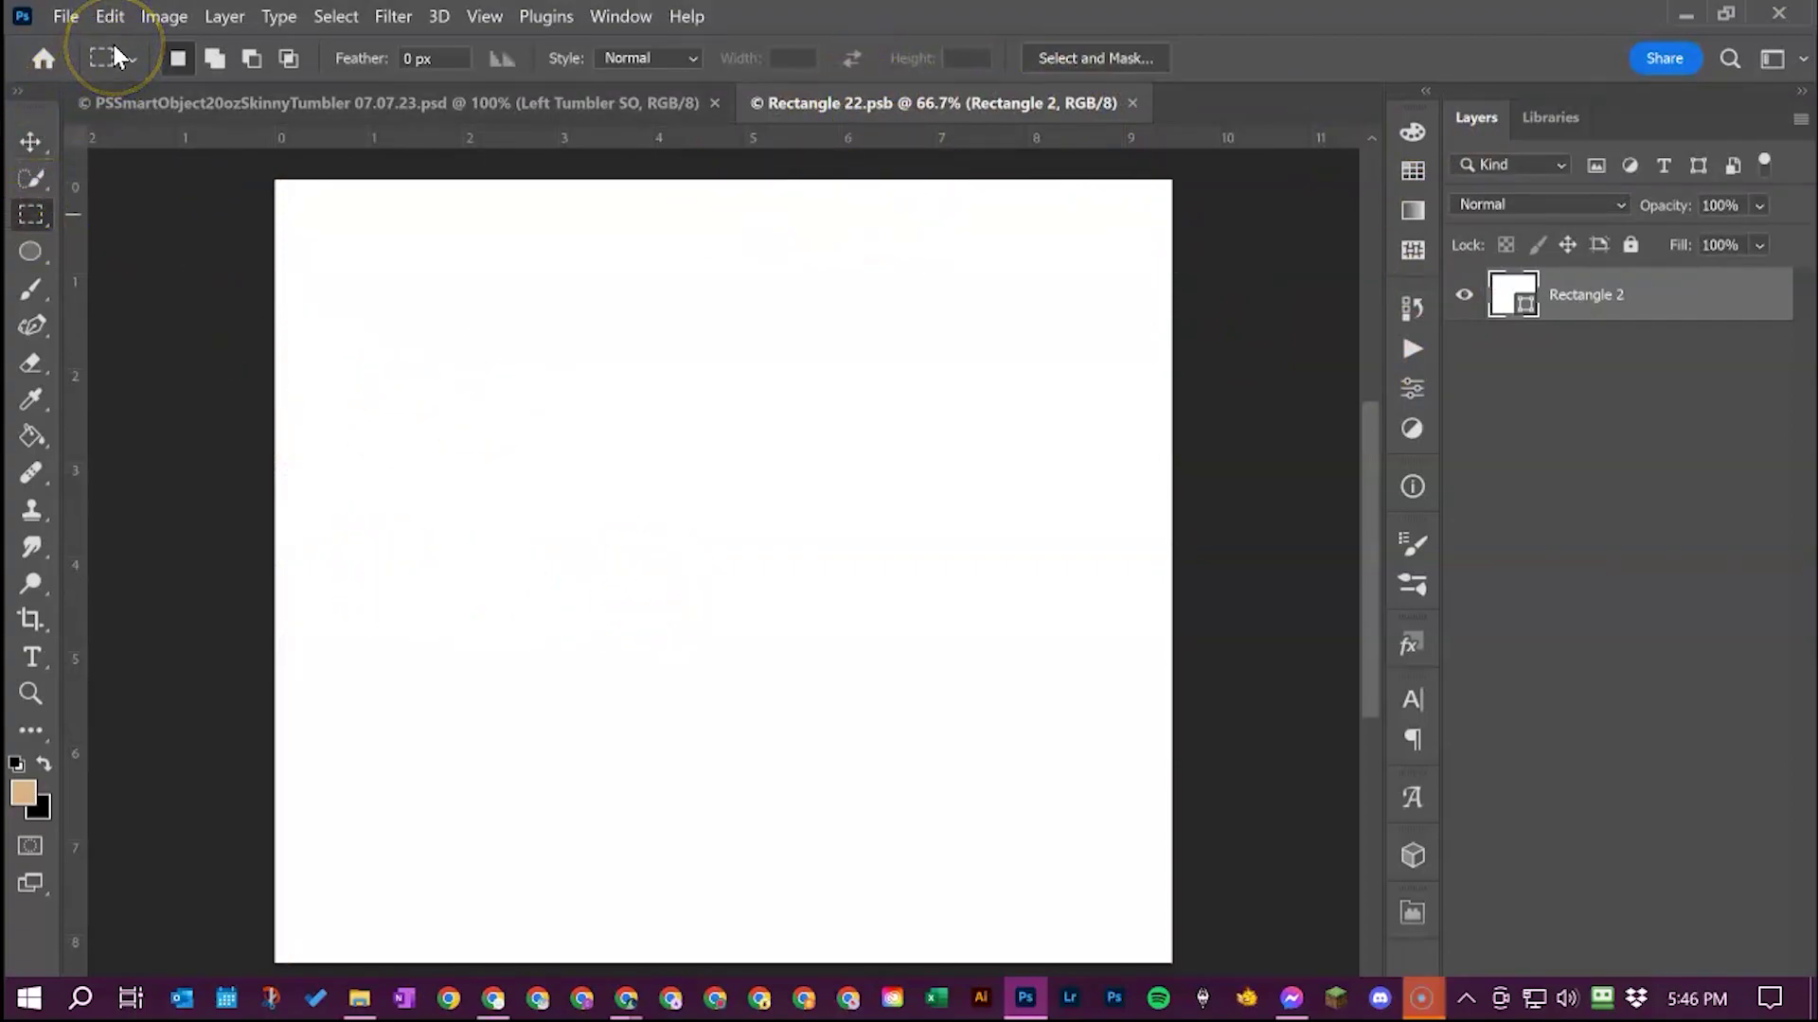
- Paste the copied floral design into Rectangle 22.psb as Layer 1
click(110, 16)
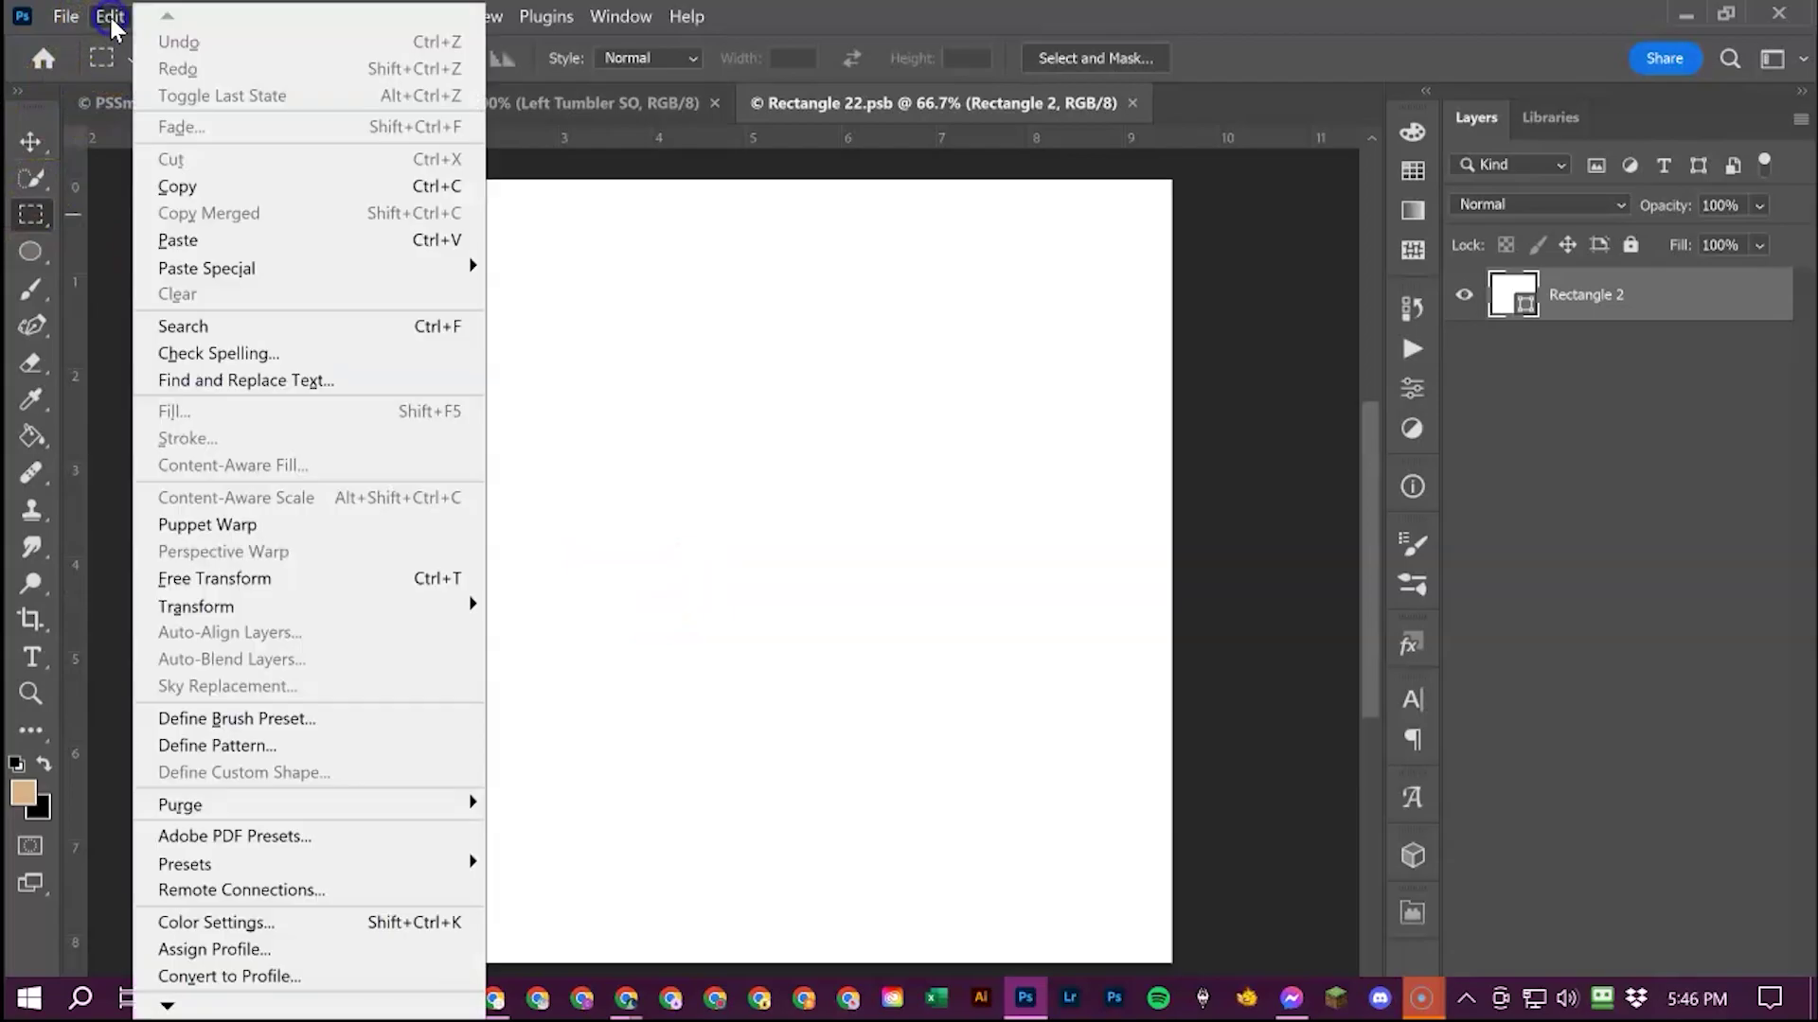
click(180, 241)
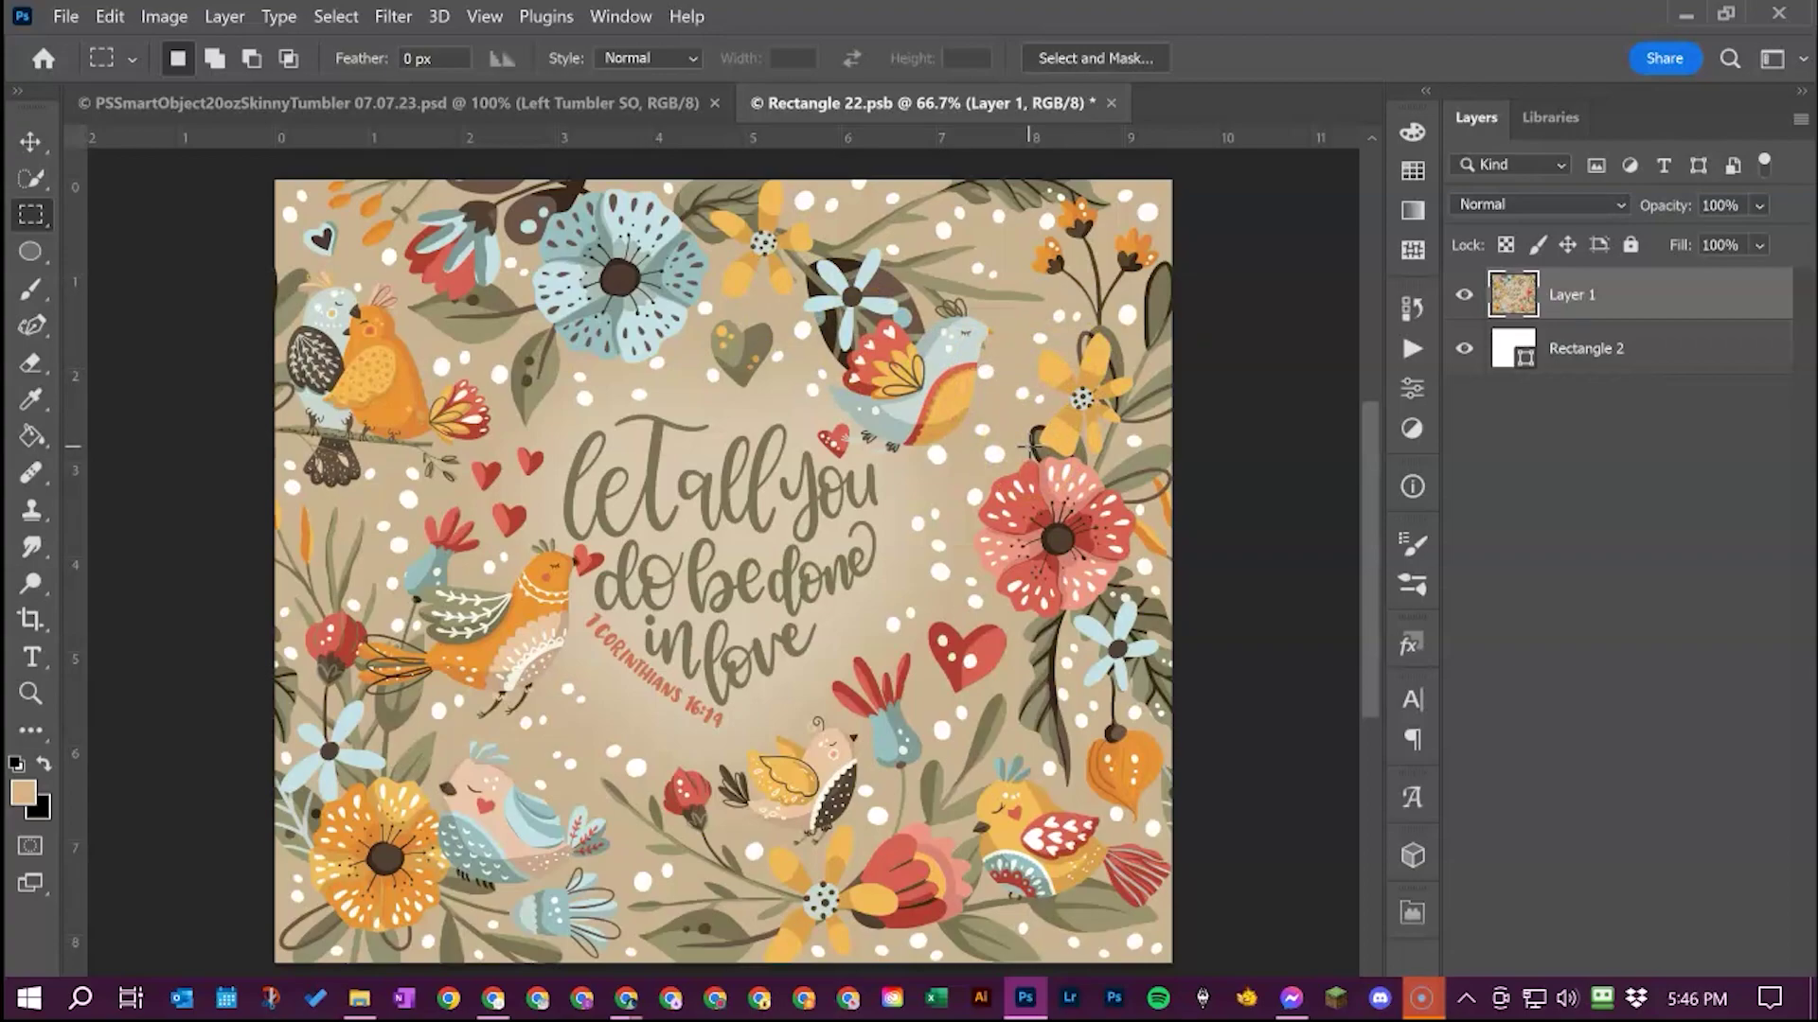
click(113, 16)
- Free Transform the floral layer, trying different sizes, and commit it at 100% width and height
click(237, 579)
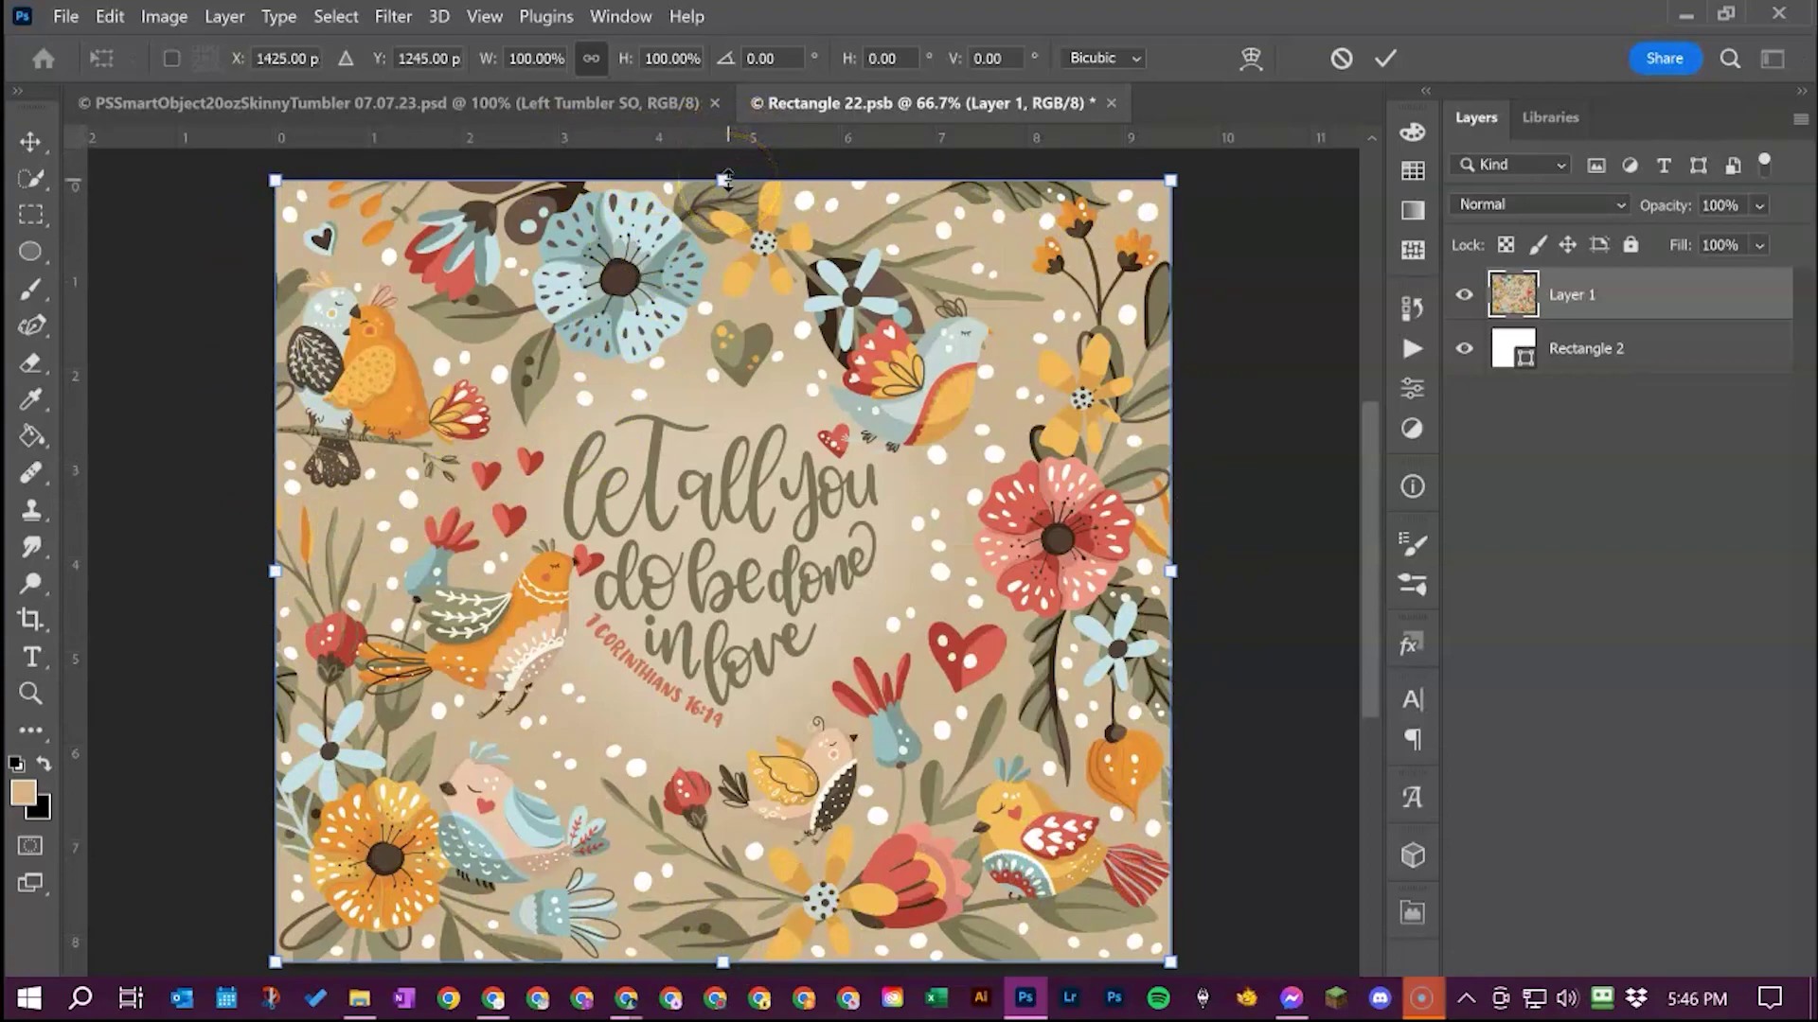
click(718, 175)
mouse_move(718, 176)
mouse_down()
mouse_move(730, 377)
mouse_move(759, 457)
mouse_move(755, 179)
mouse_move(733, 179)
mouse_move(735, 252)
mouse_move(727, 183)
mouse_up()
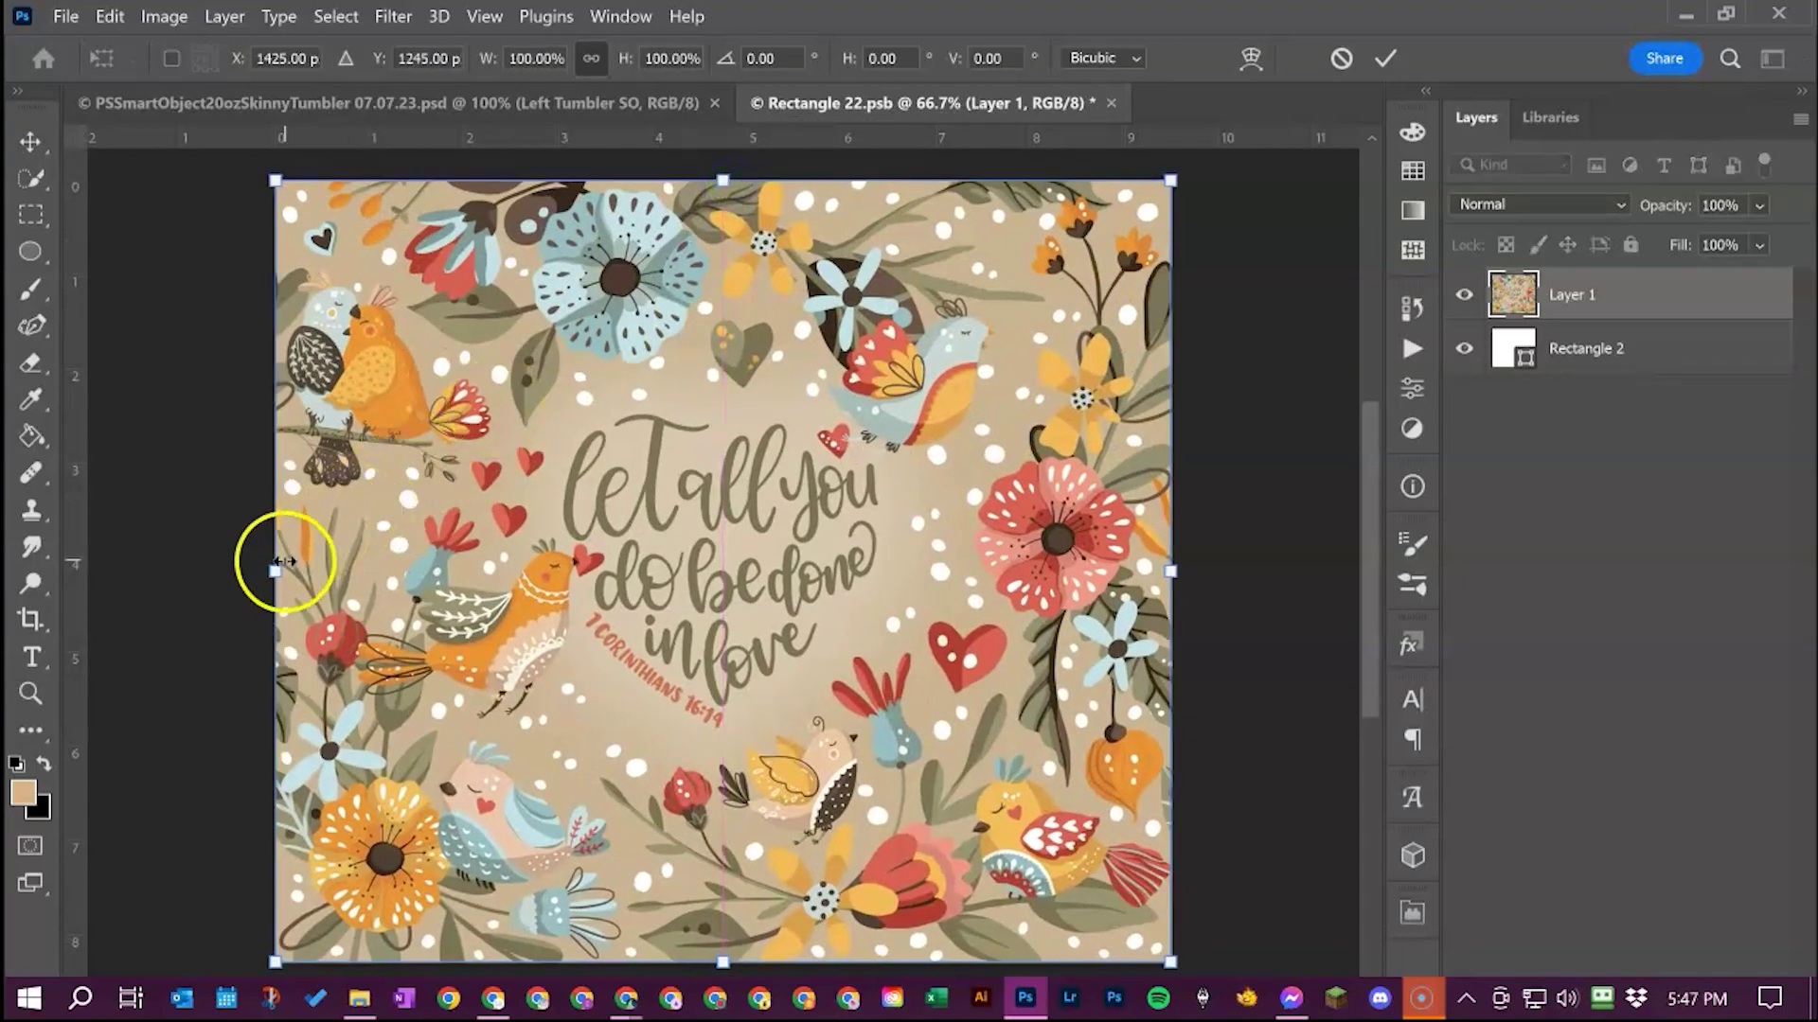
drag(276, 571, 358, 561)
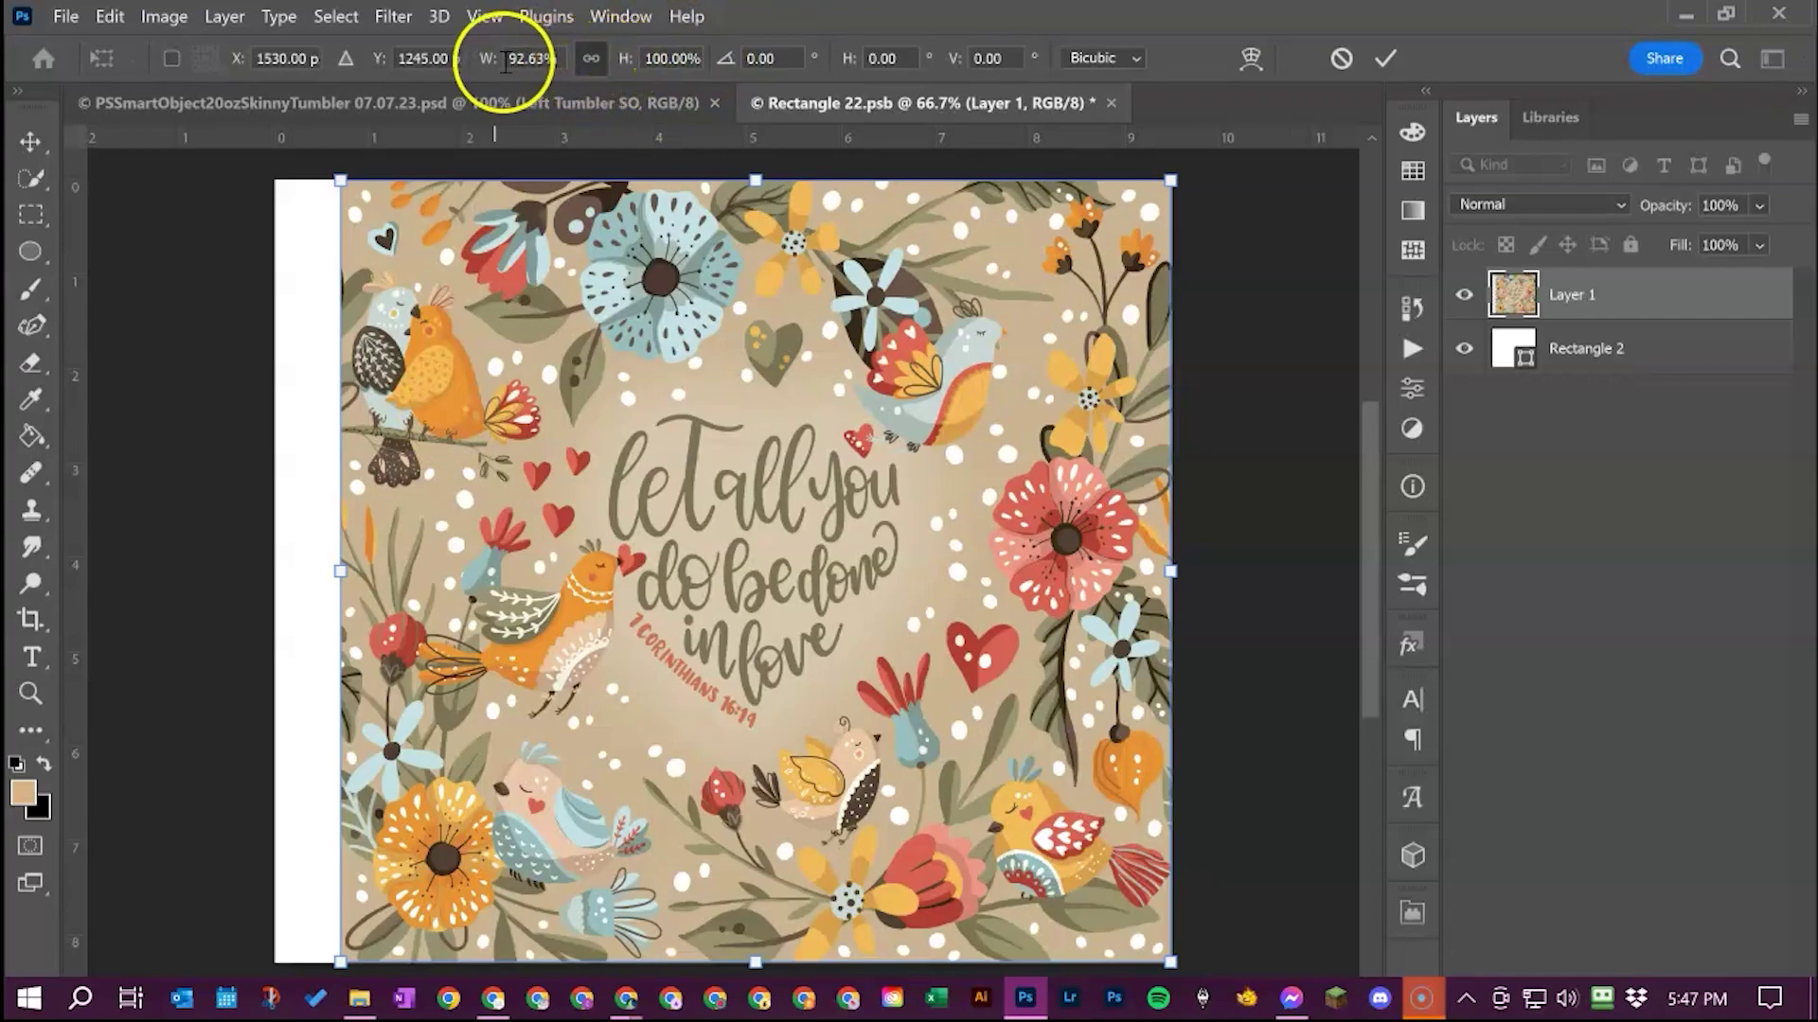
click(590, 59)
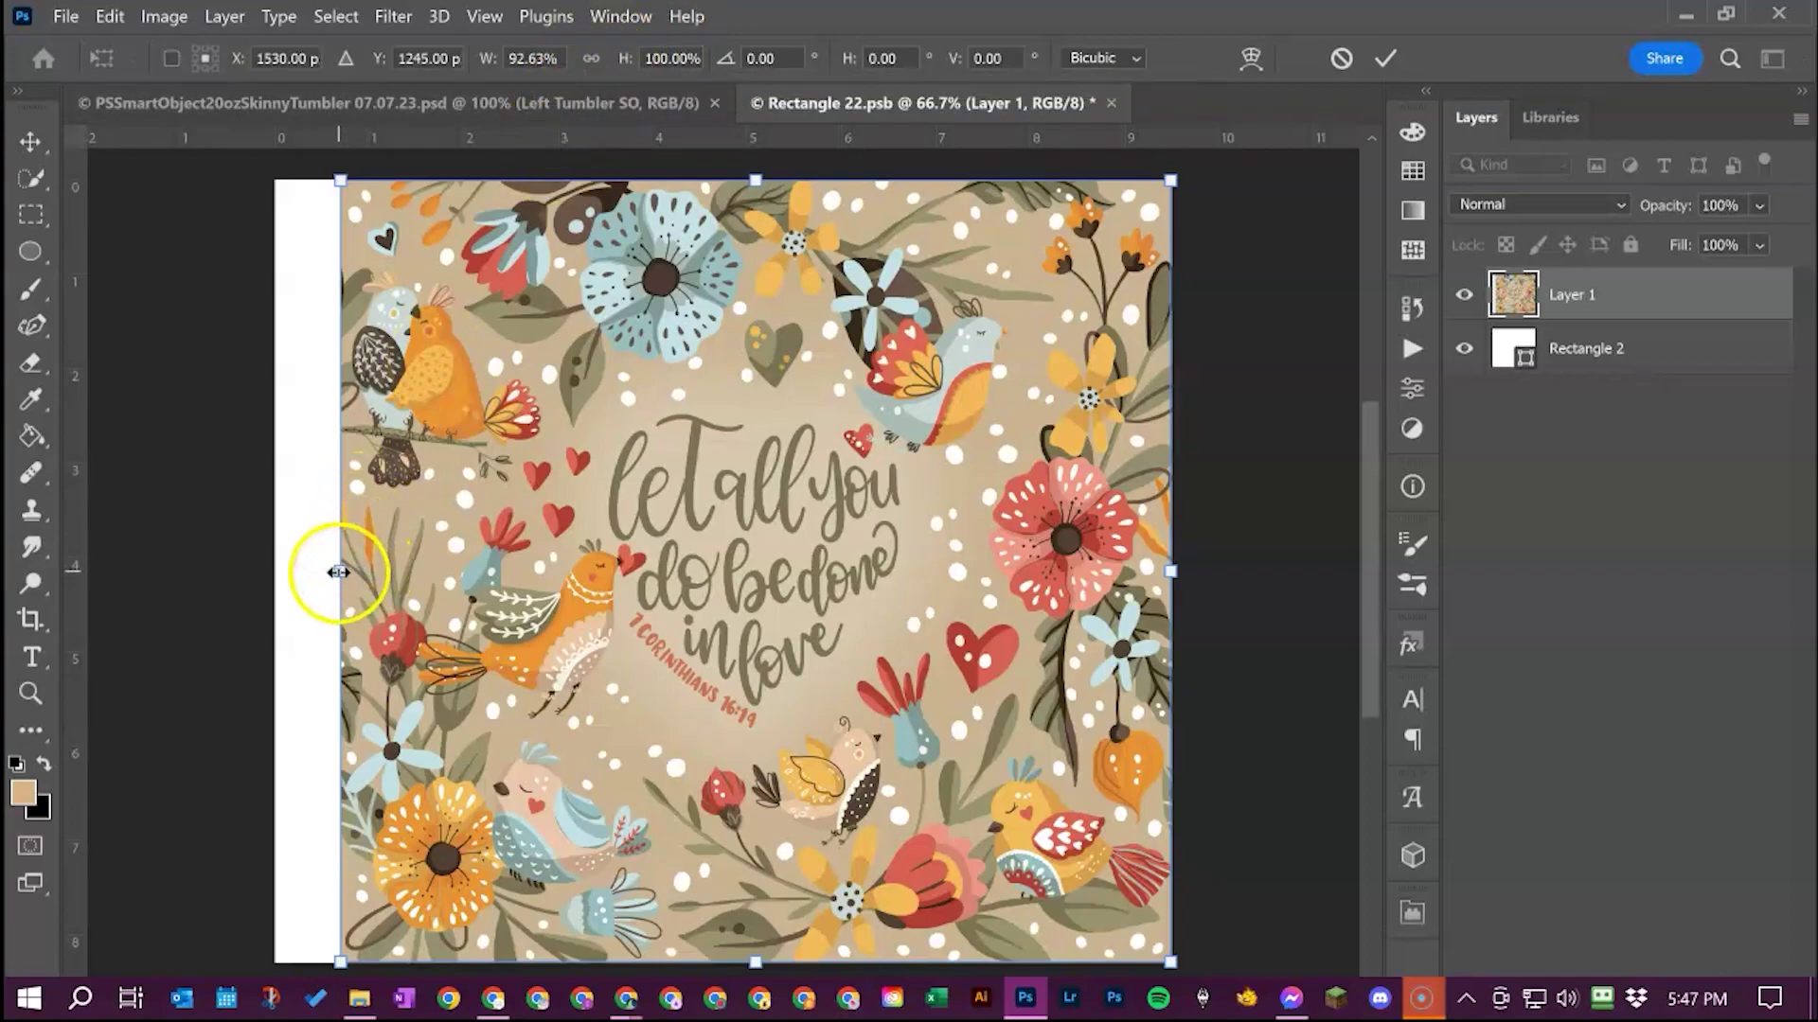
mouse_move(339, 573)
mouse_down()
mouse_move(263, 582)
mouse_move(366, 568)
mouse_move(268, 576)
mouse_move(328, 569)
mouse_up()
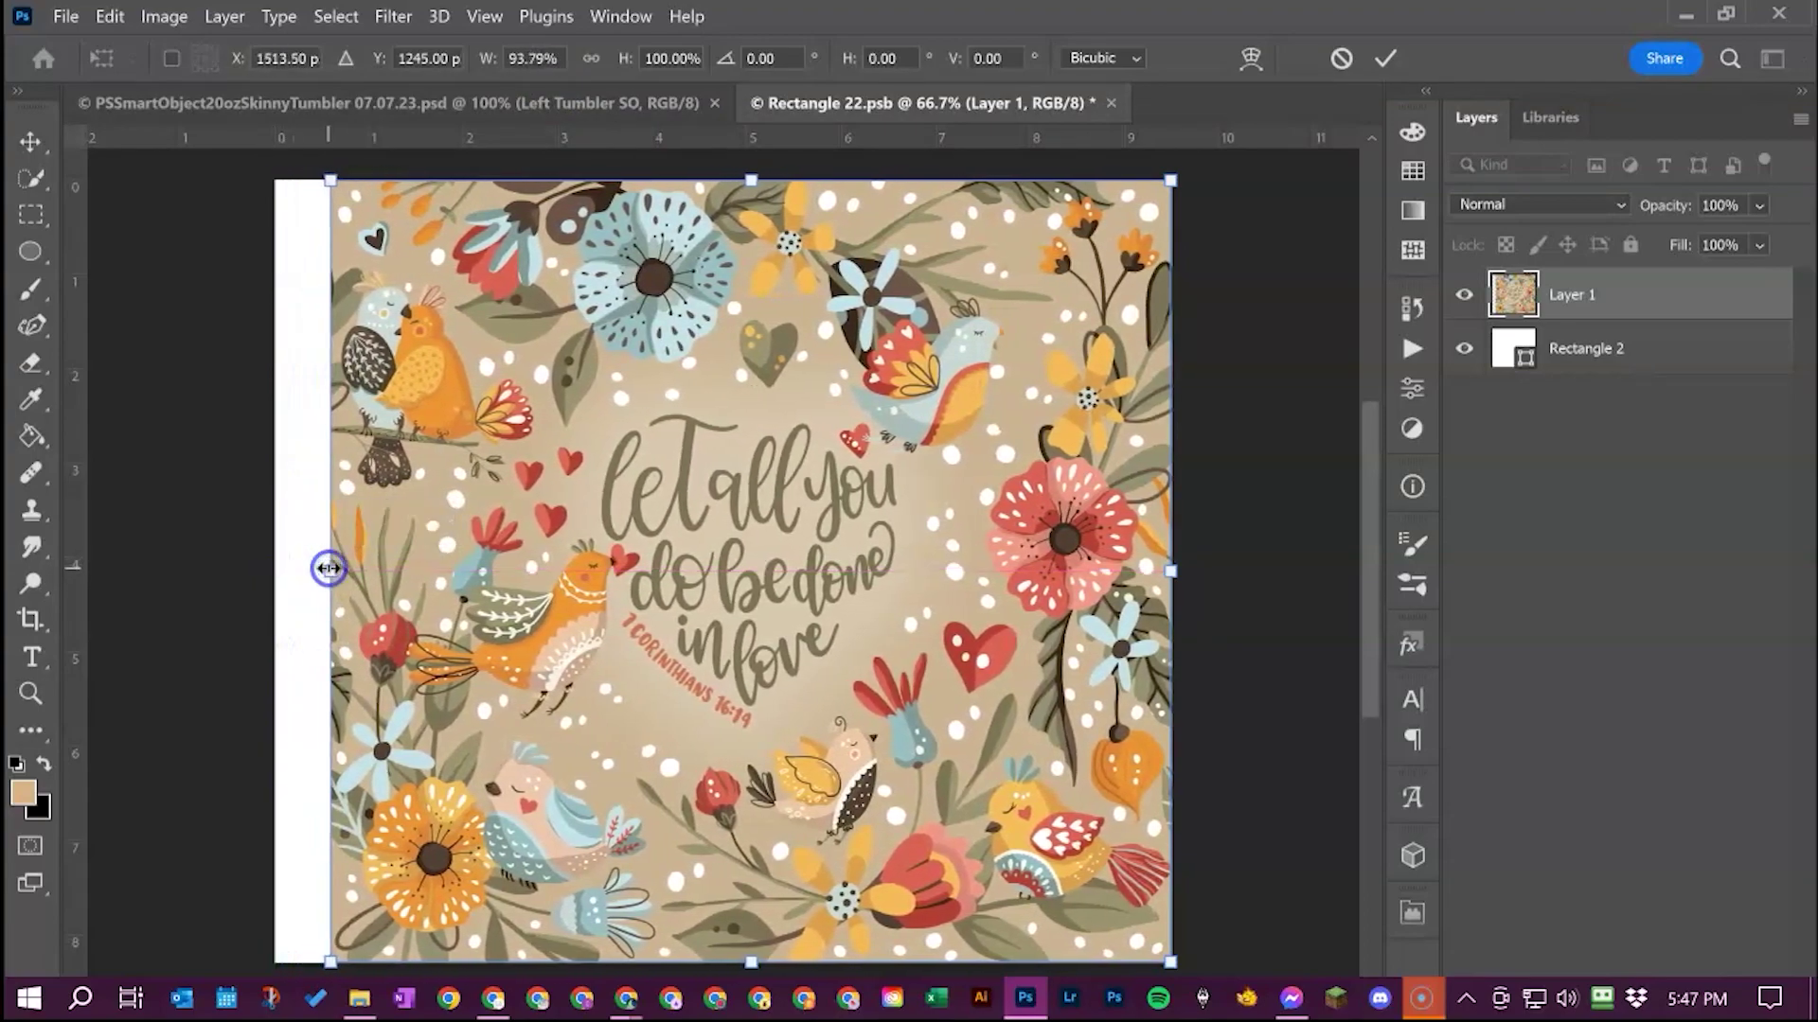
click(600, 66)
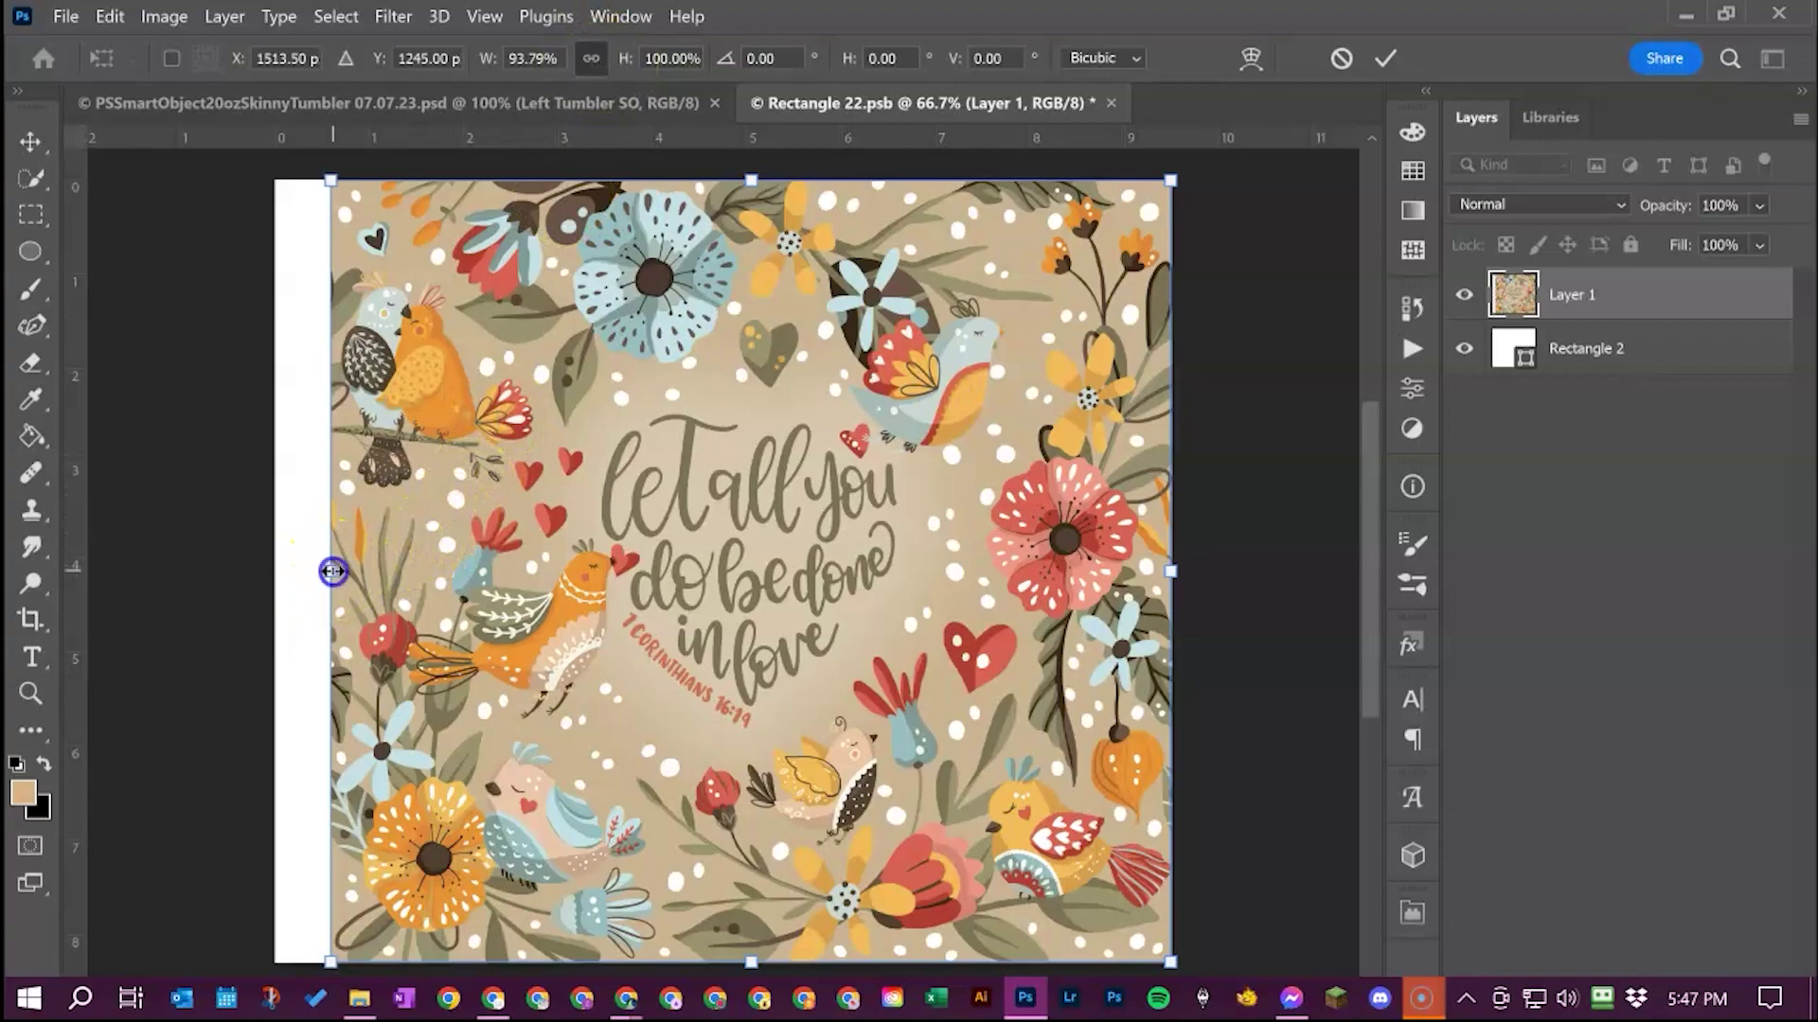
mouse_move(333, 571)
mouse_down()
mouse_move(275, 579)
mouse_move(319, 579)
mouse_up()
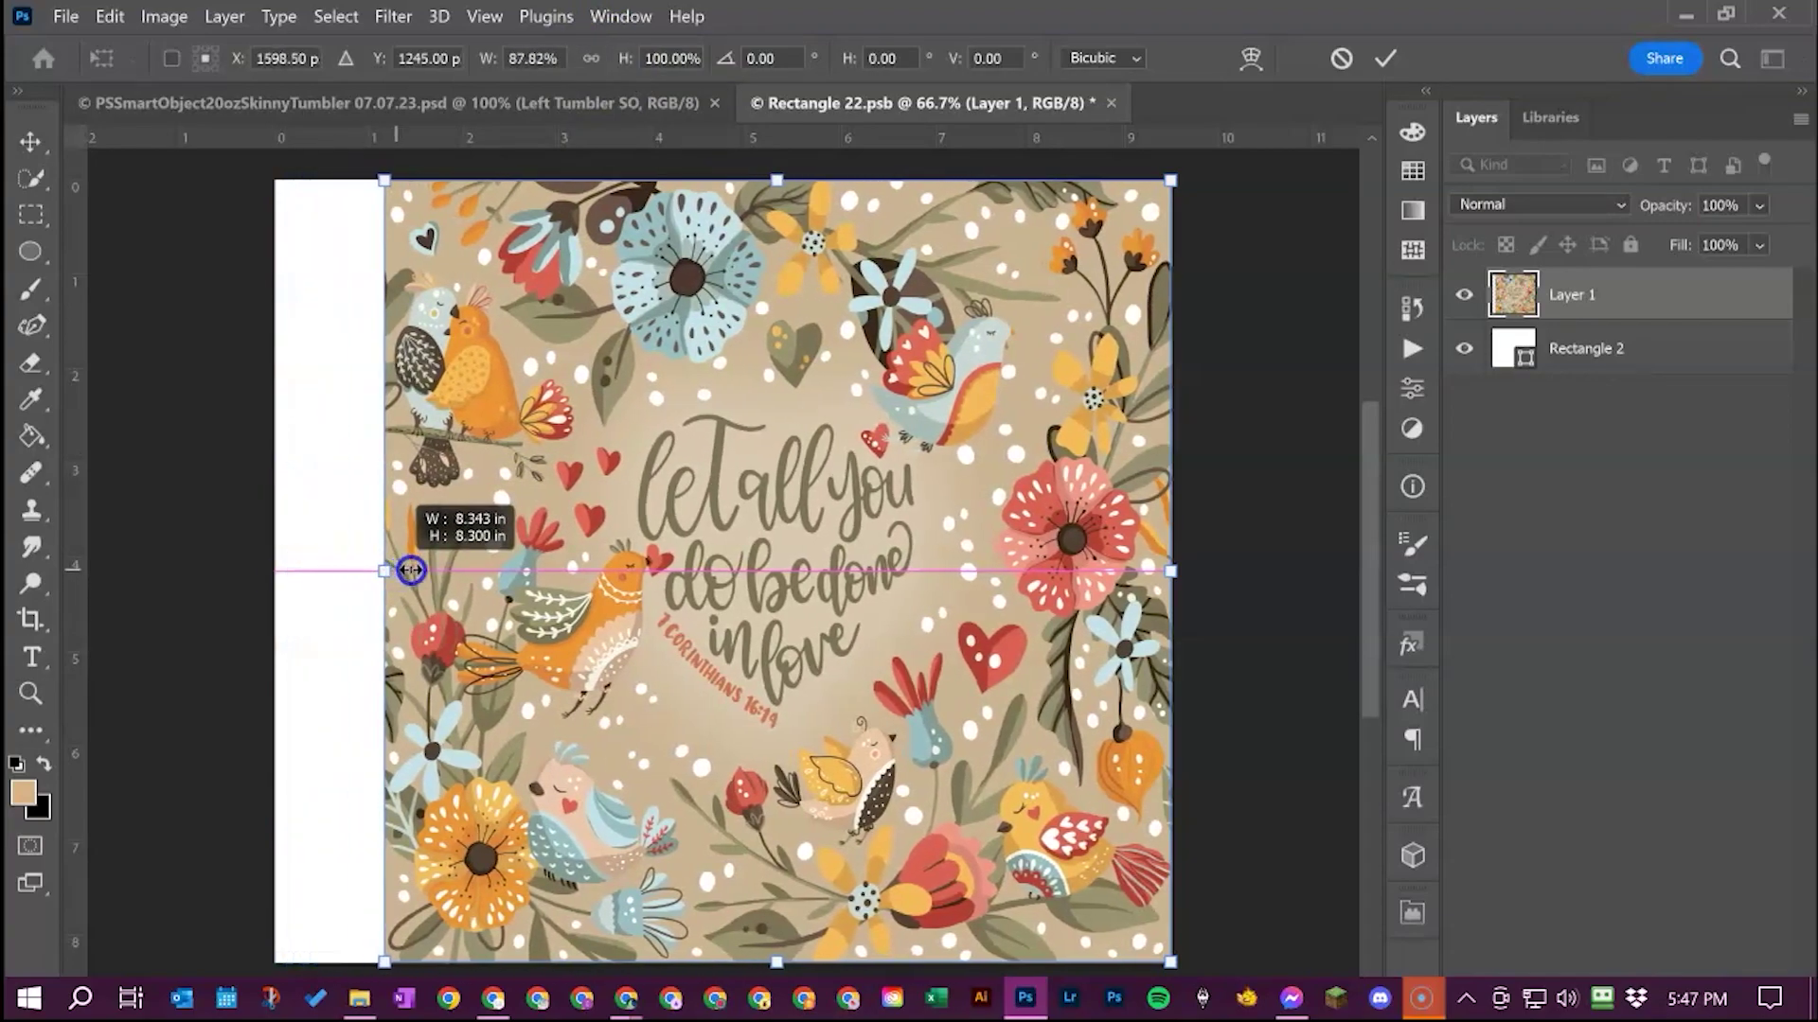
drag(410, 570, 273, 589)
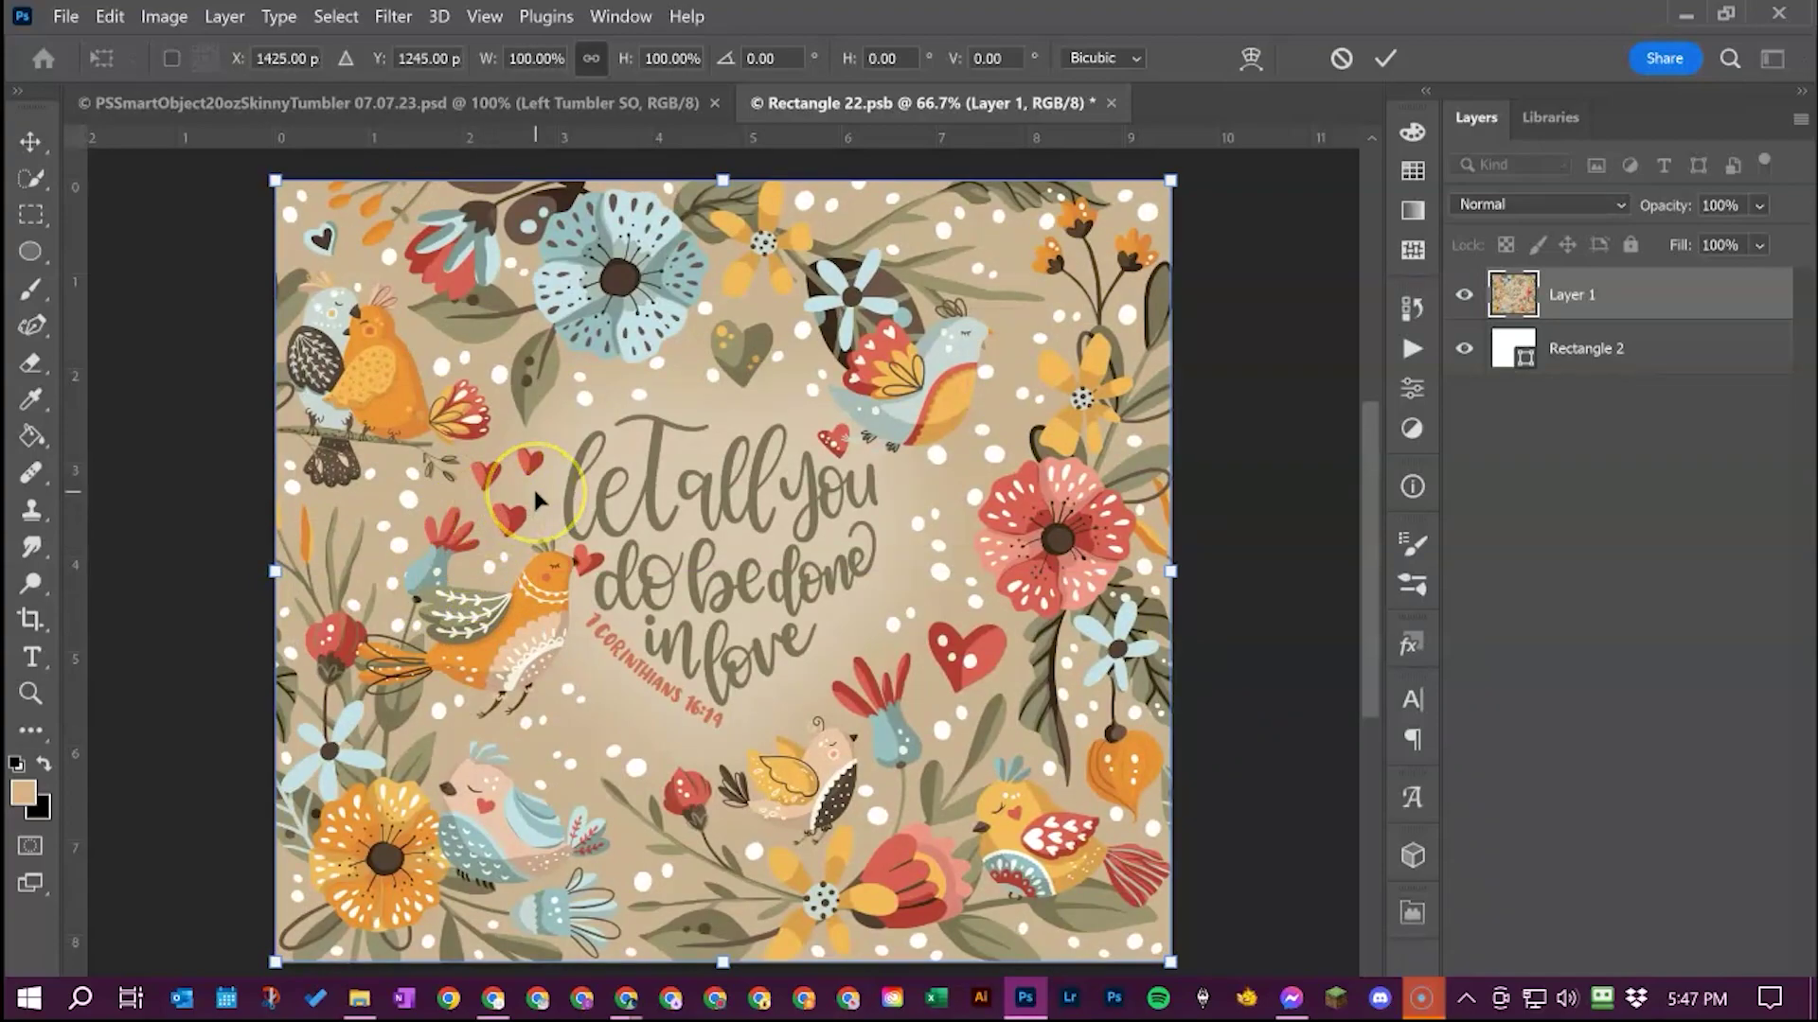
drag(637, 172, 637, 172)
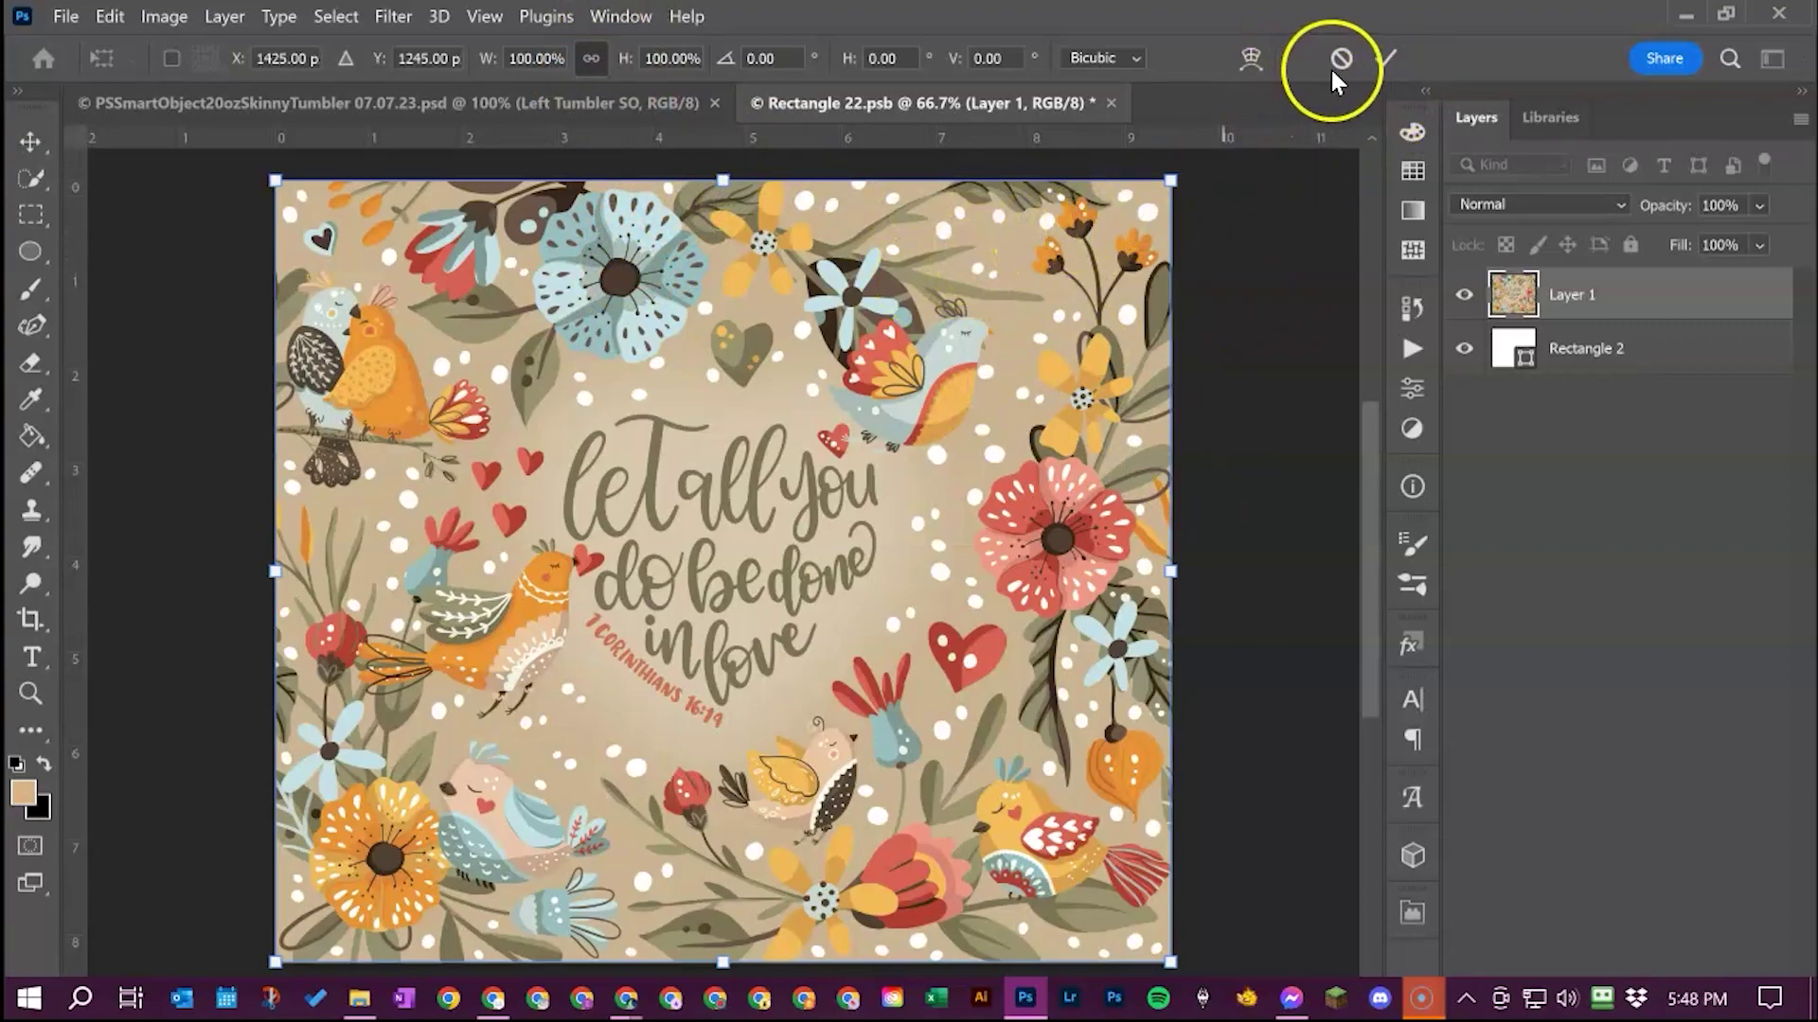
click(1390, 57)
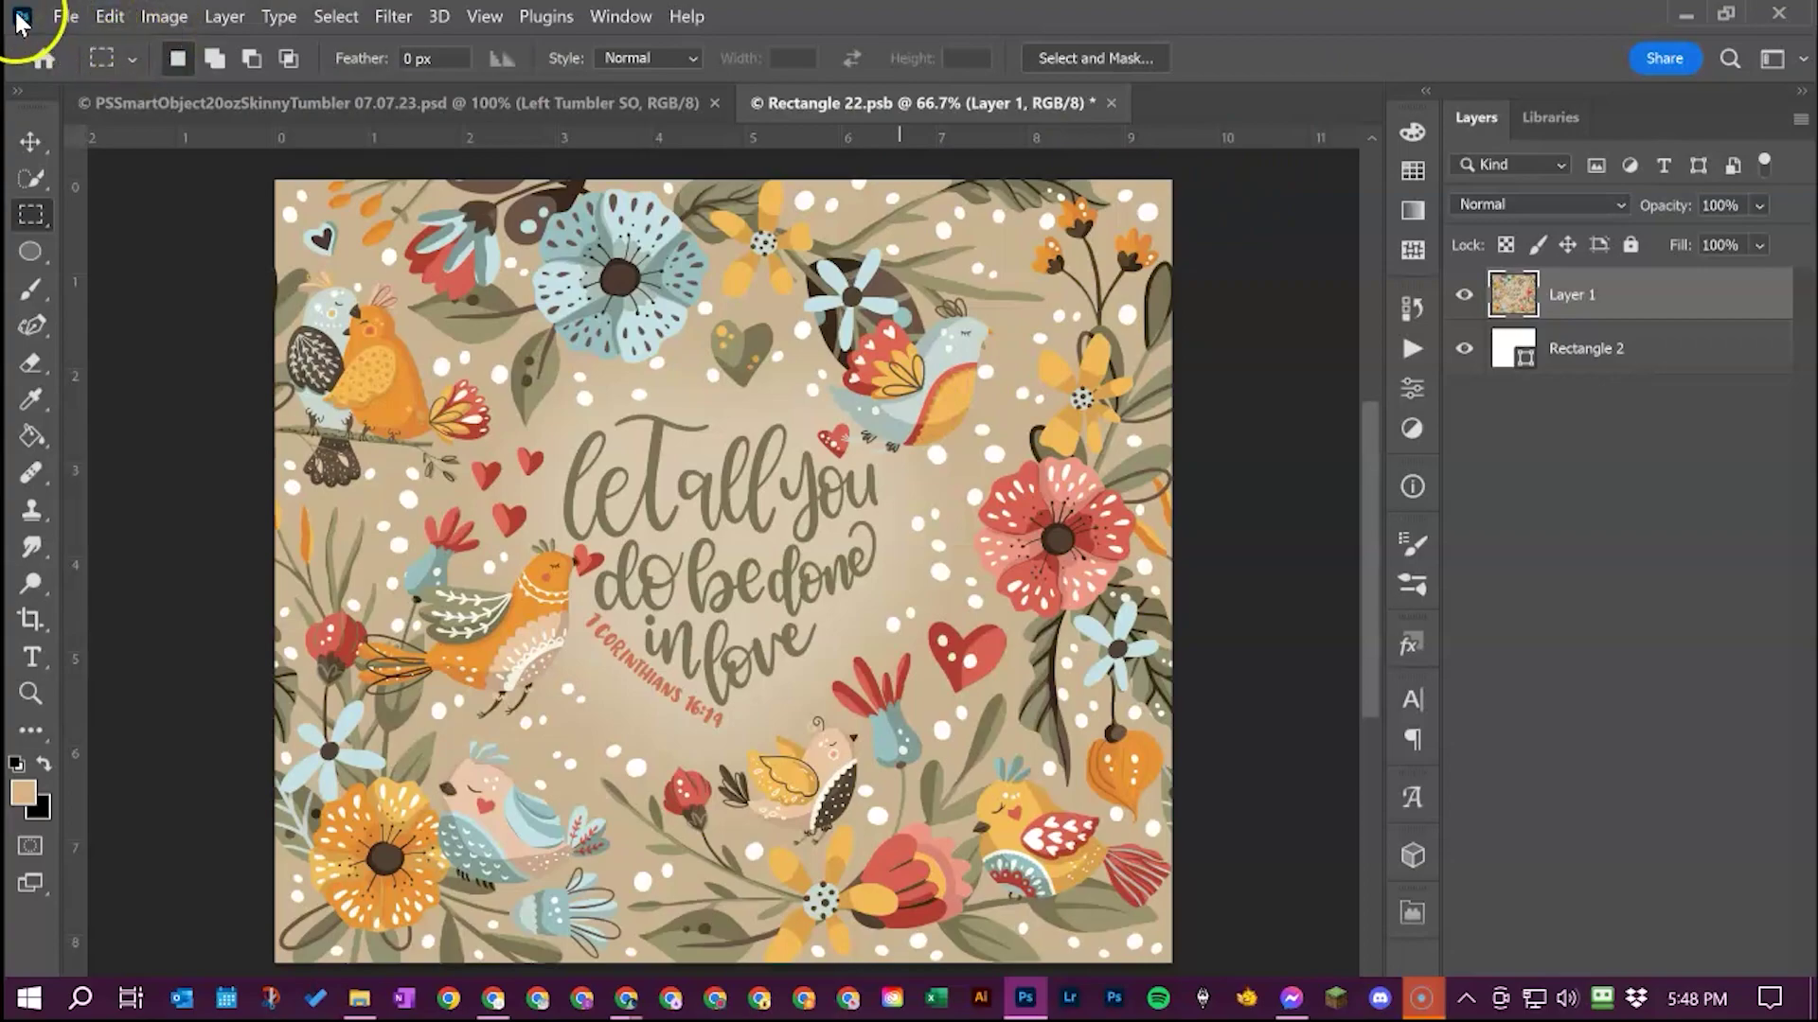
- Save Rectangle 22.psb and return to the PSSmartObject tumbler mockup
click(79, 16)
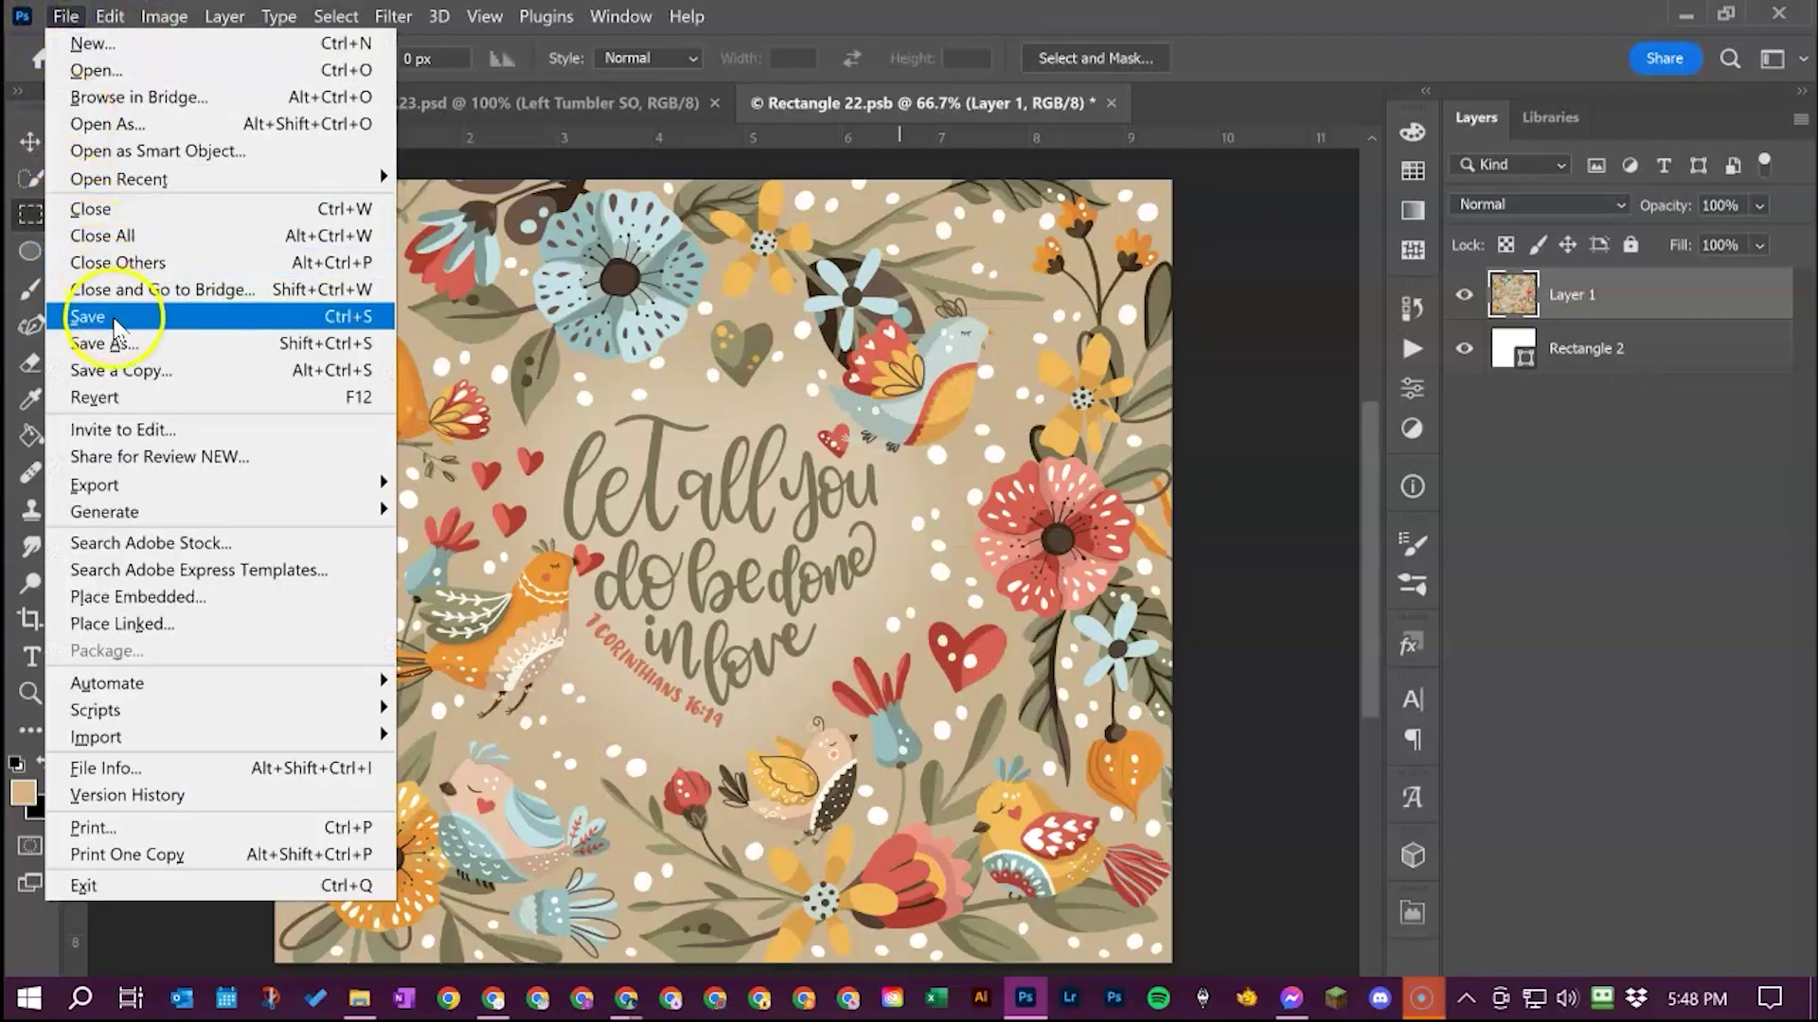
click(113, 318)
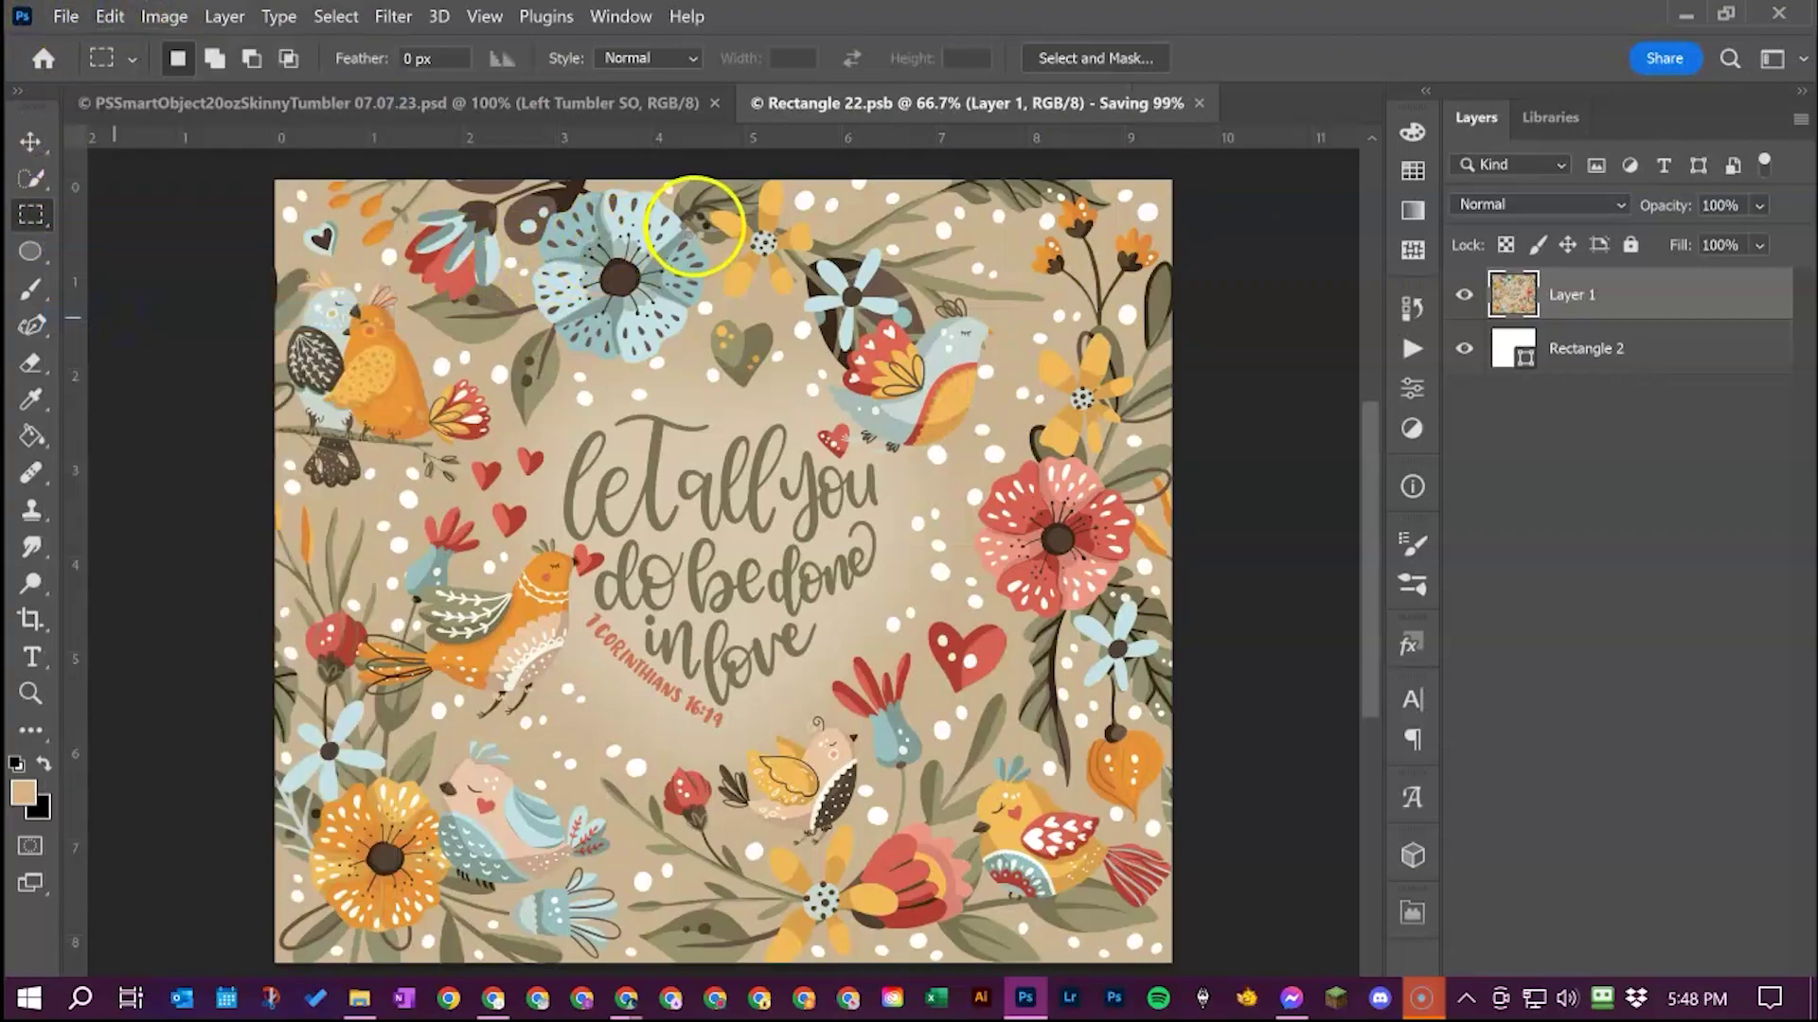
click(480, 100)
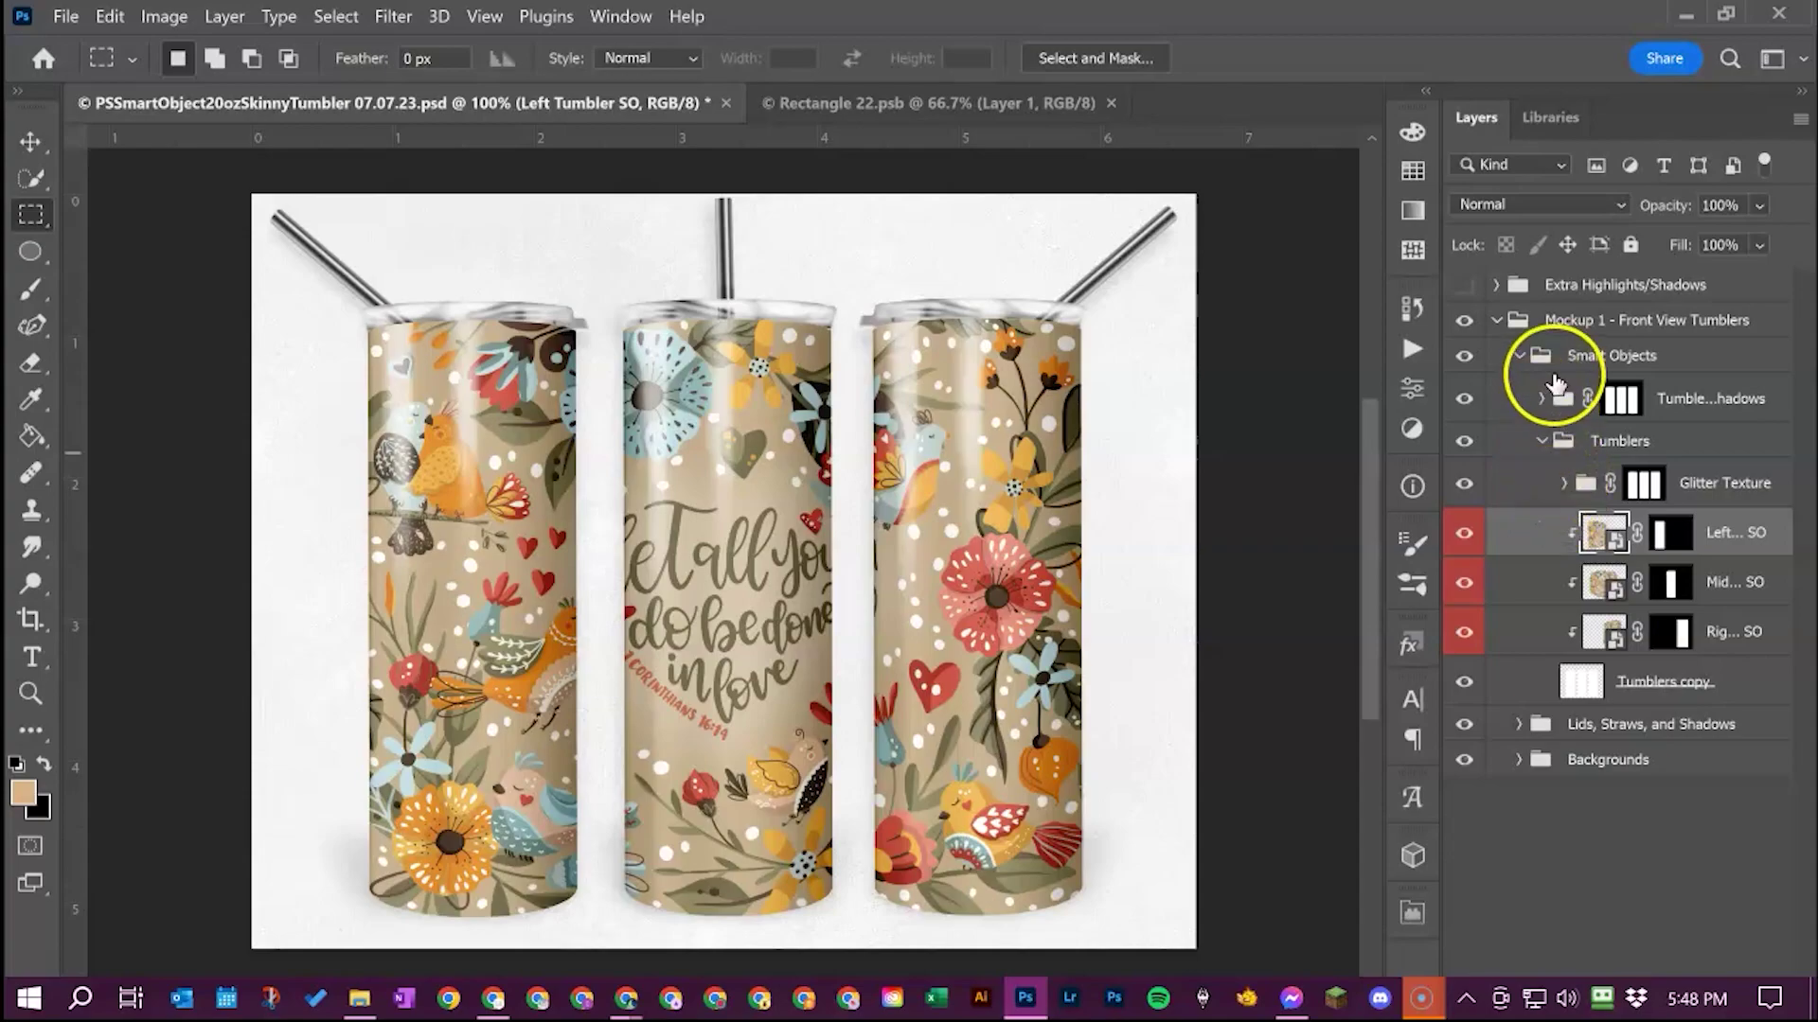
- Expand Tumbler Highlights and Shadows > Left and select the Glossy Overcoat layer
click(1542, 399)
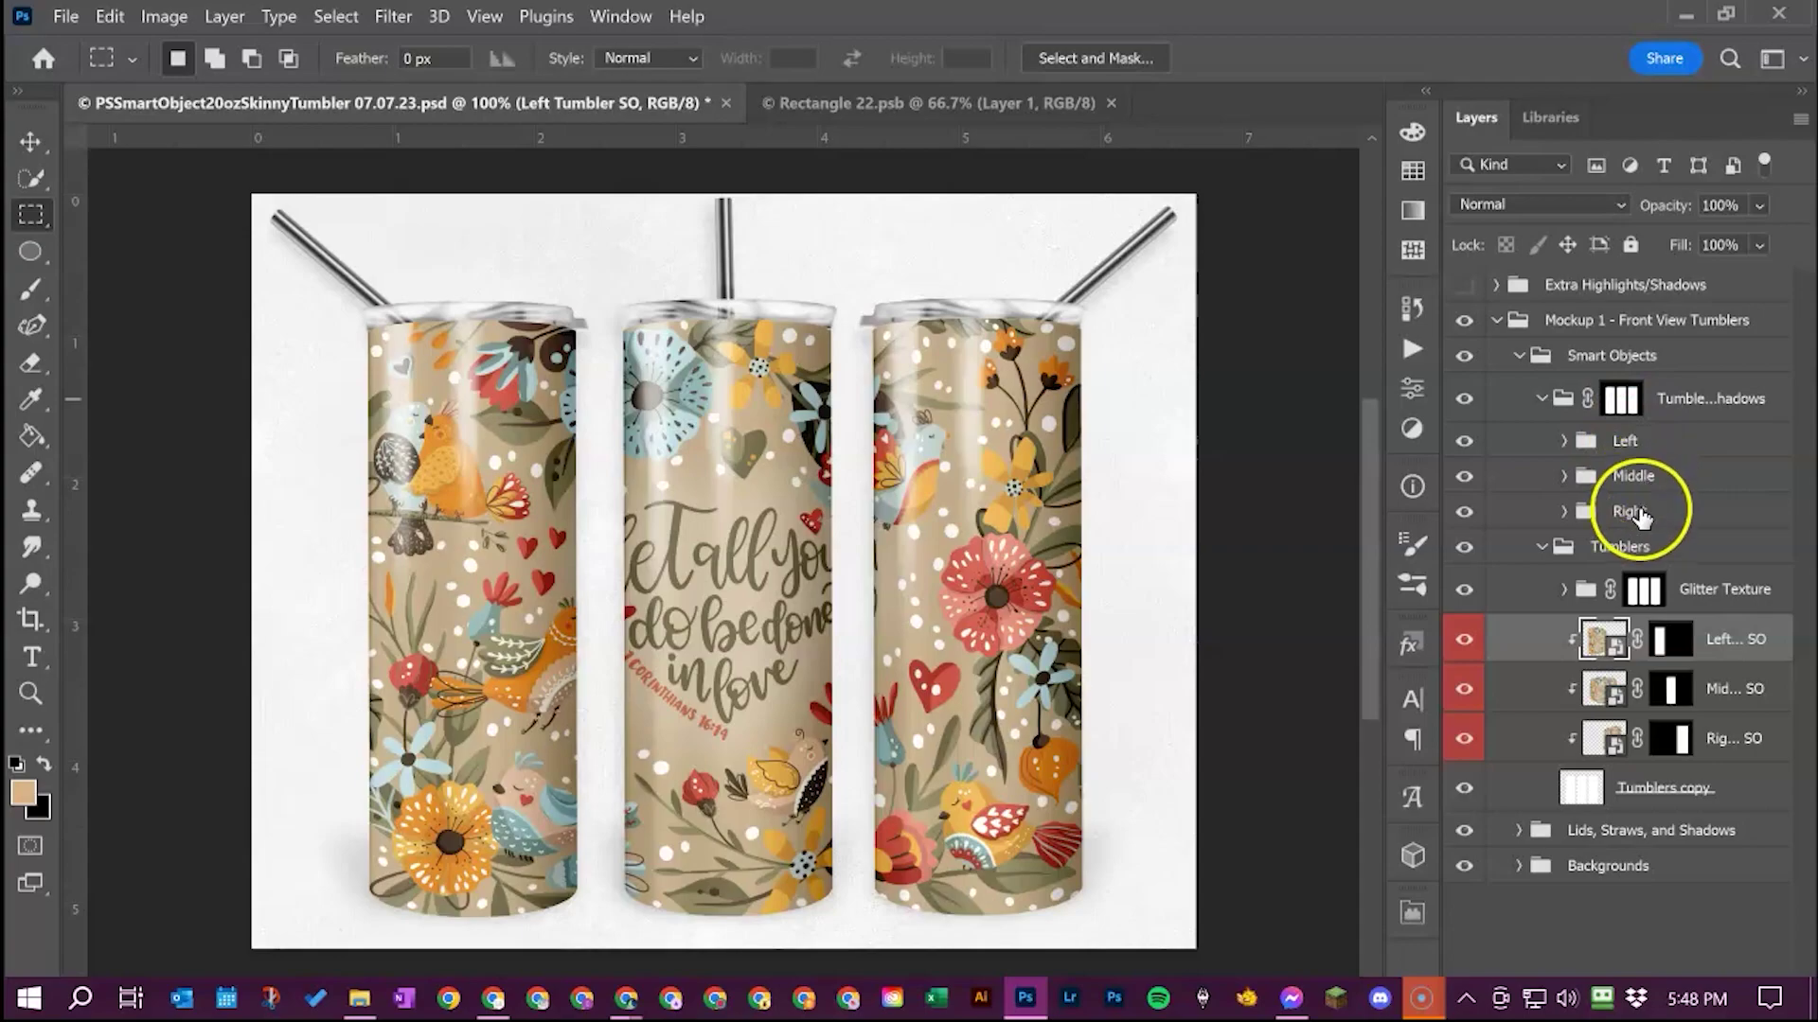
click(1564, 442)
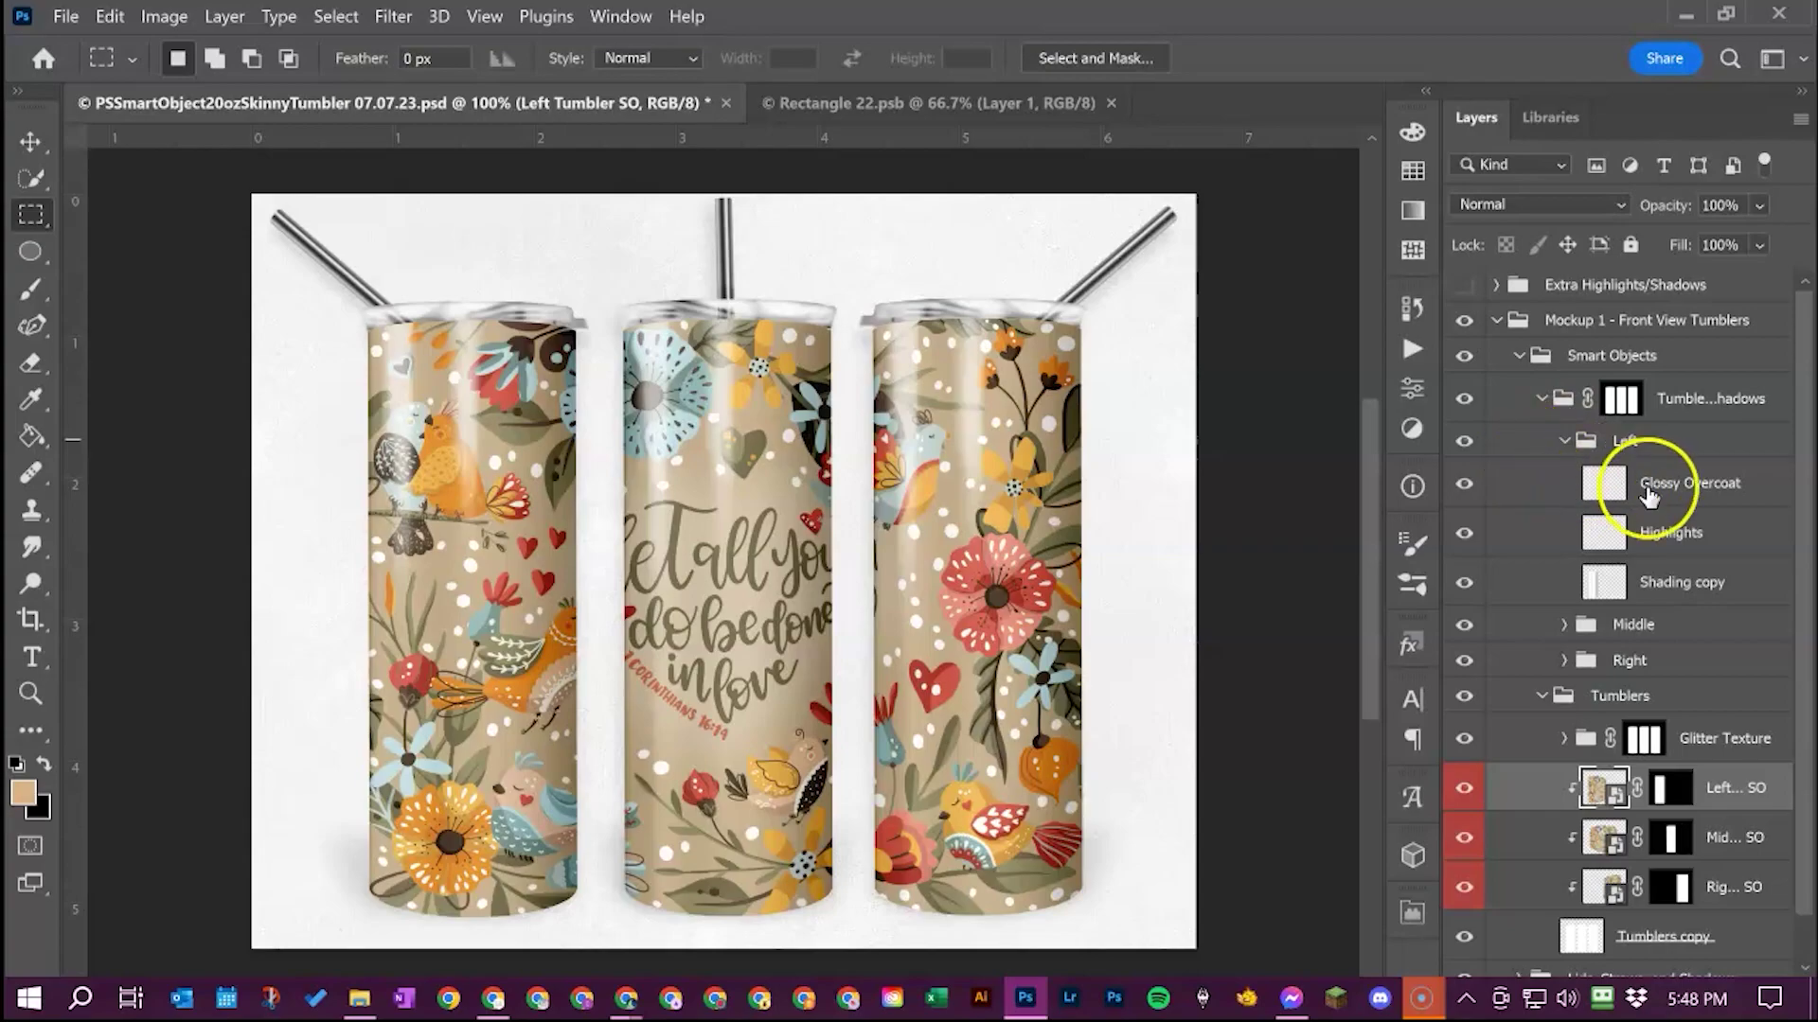
click(1738, 487)
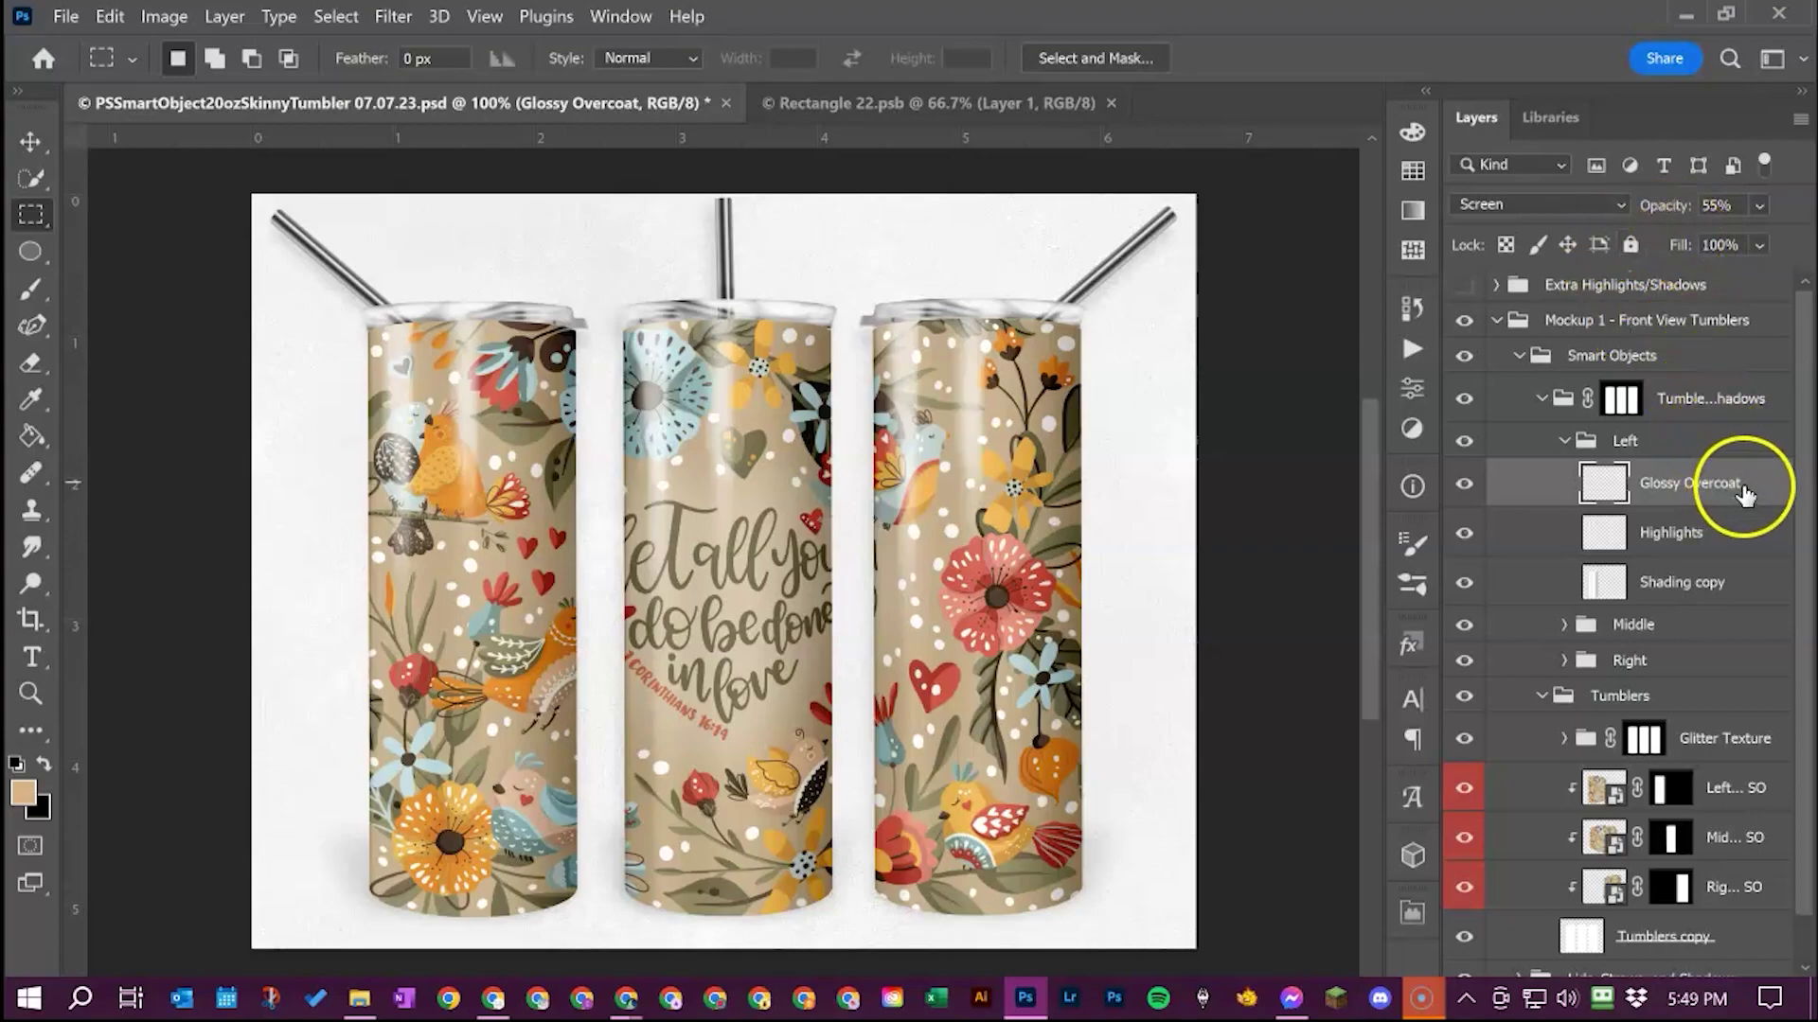
- Keep Glossy Overcoat on Screen blend, try 93% and 15% opacity, then settle on 55%
click(1623, 205)
click(1622, 202)
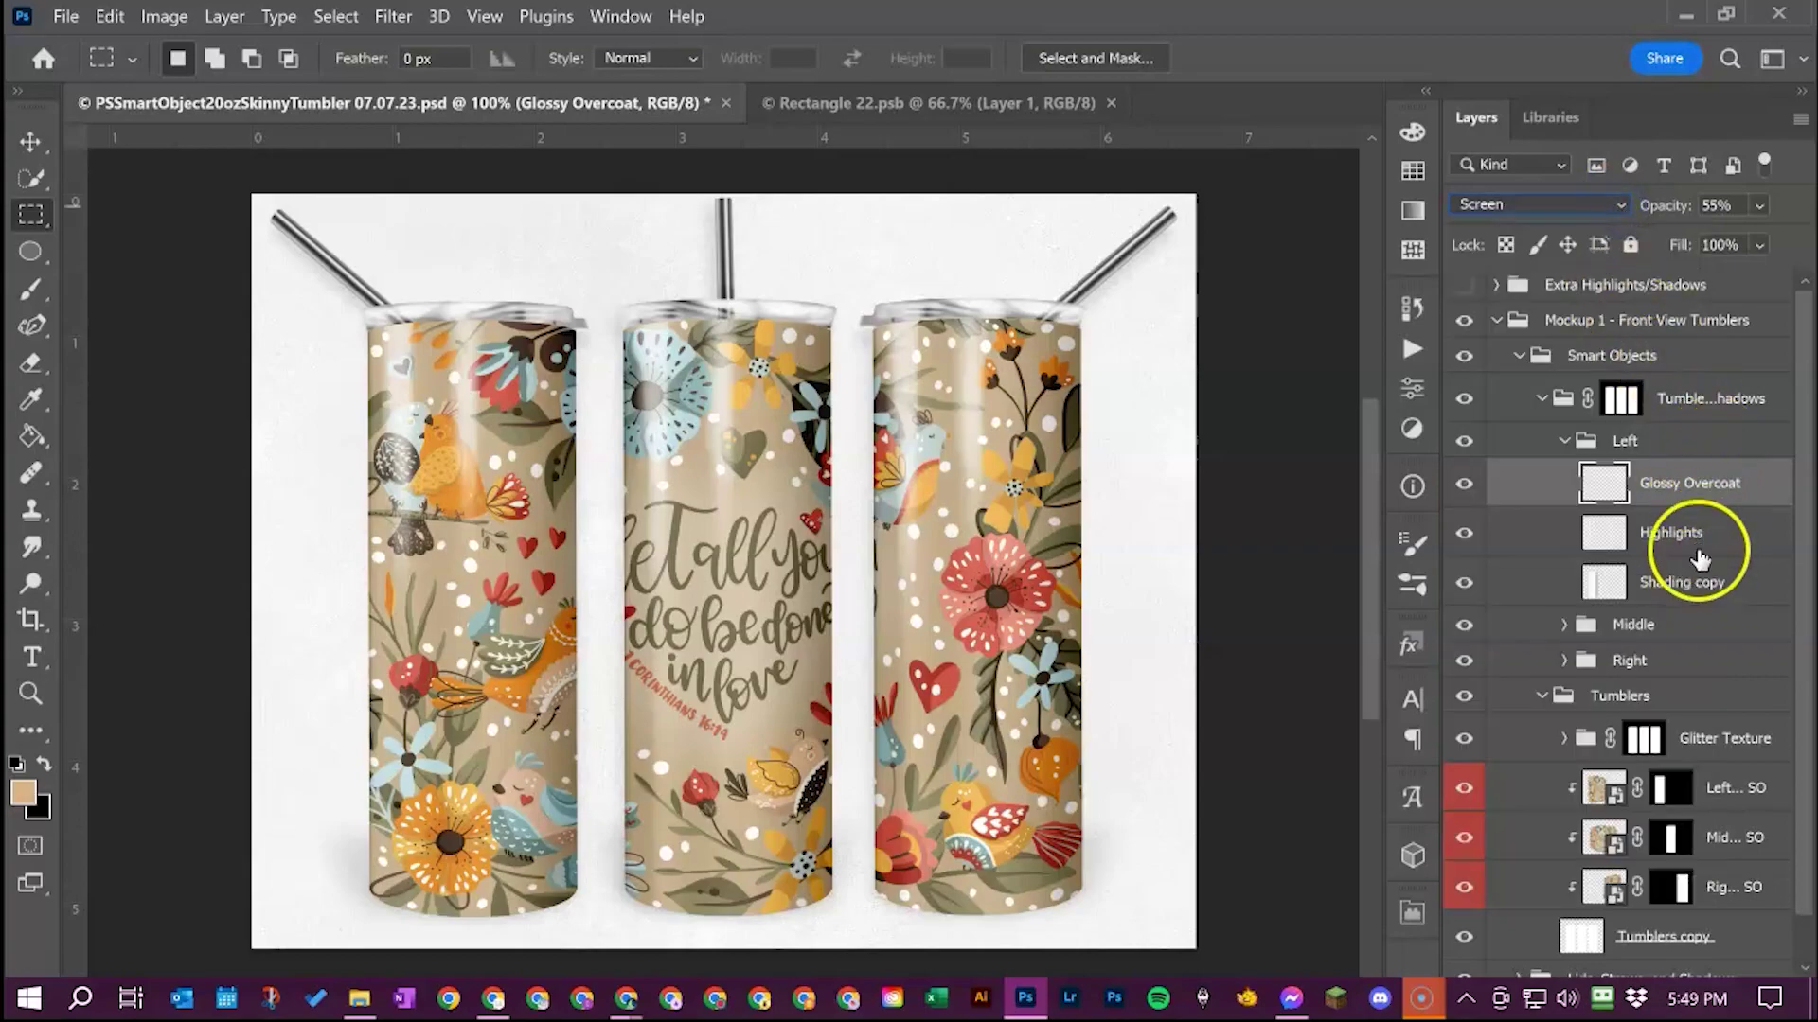
click(1683, 490)
click(1743, 525)
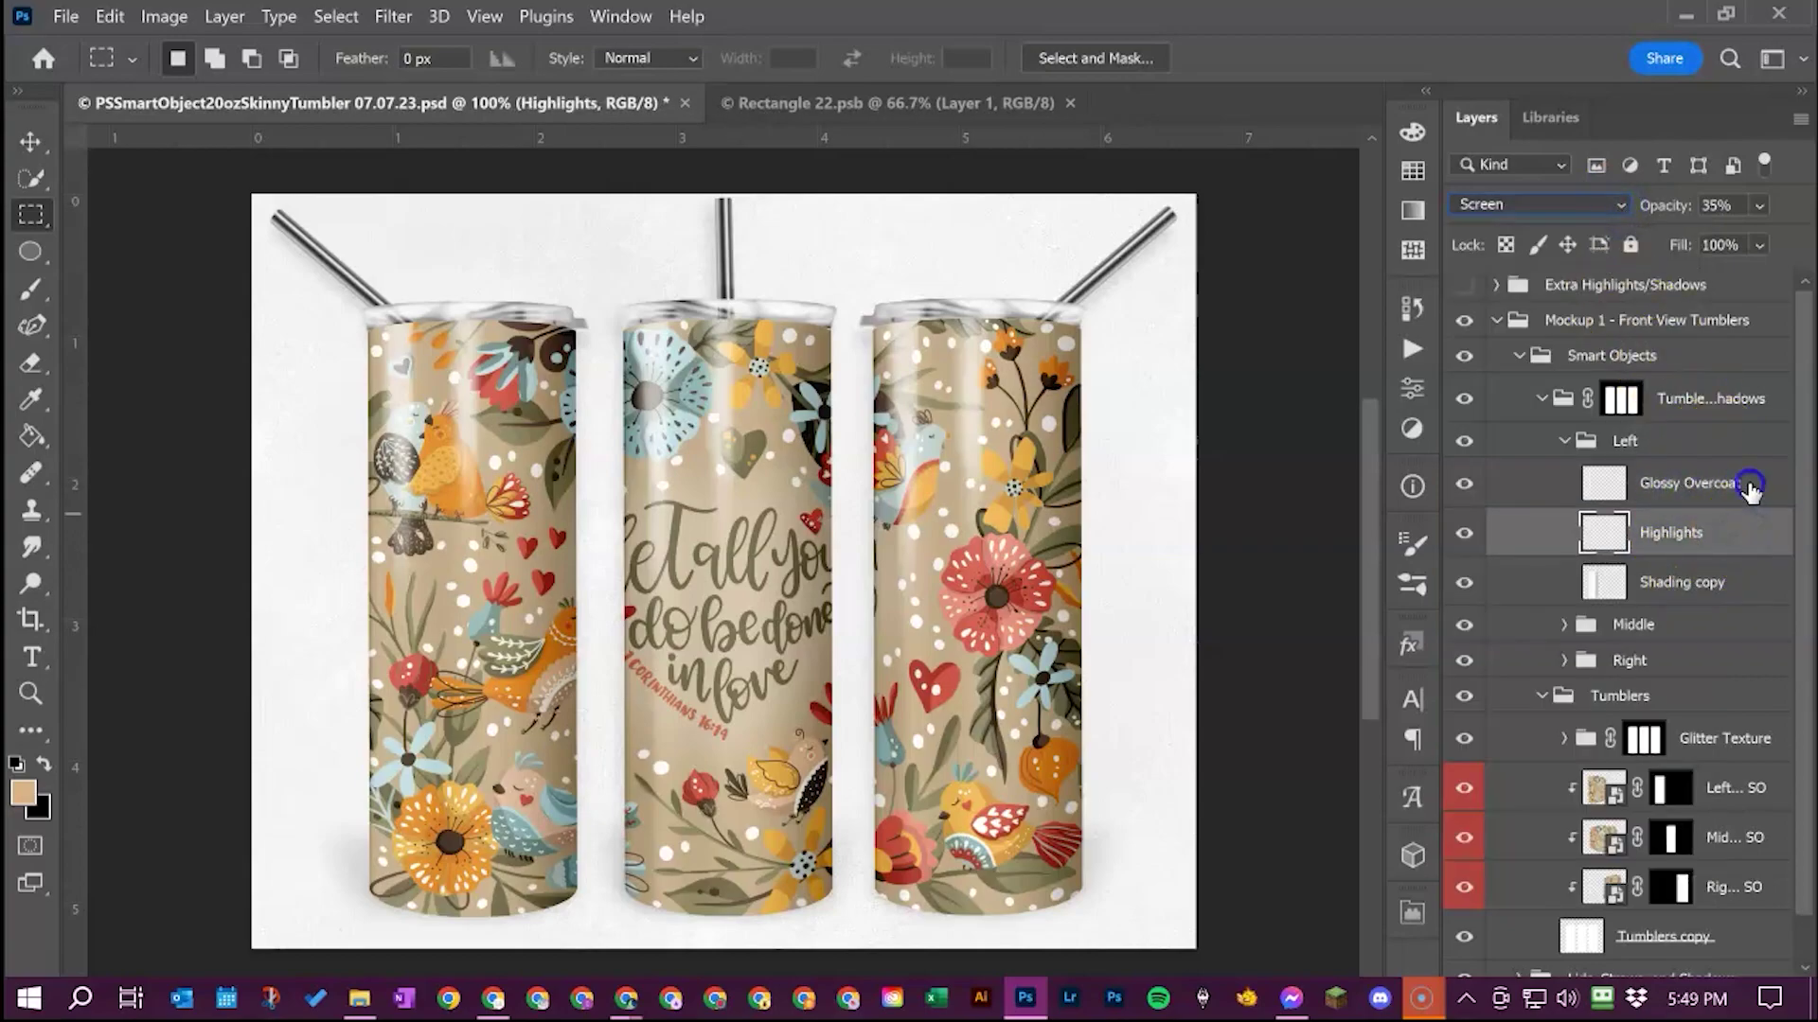
click(1738, 483)
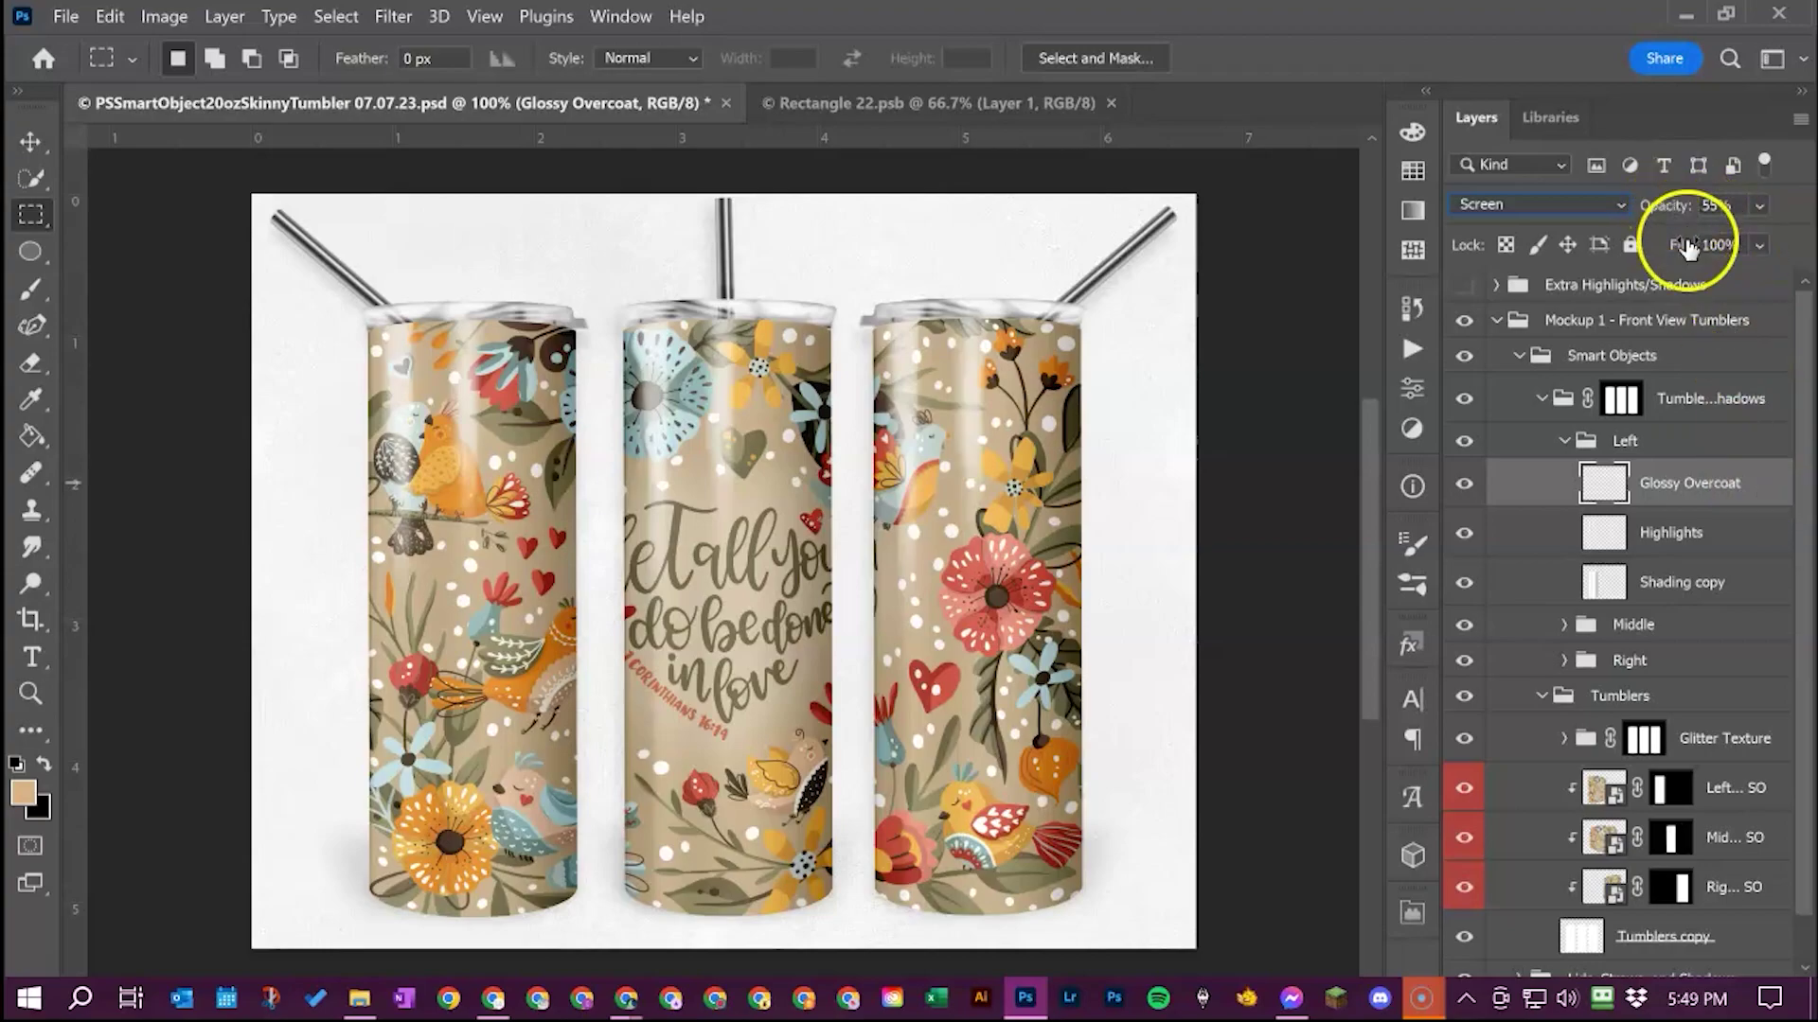
click(1758, 206)
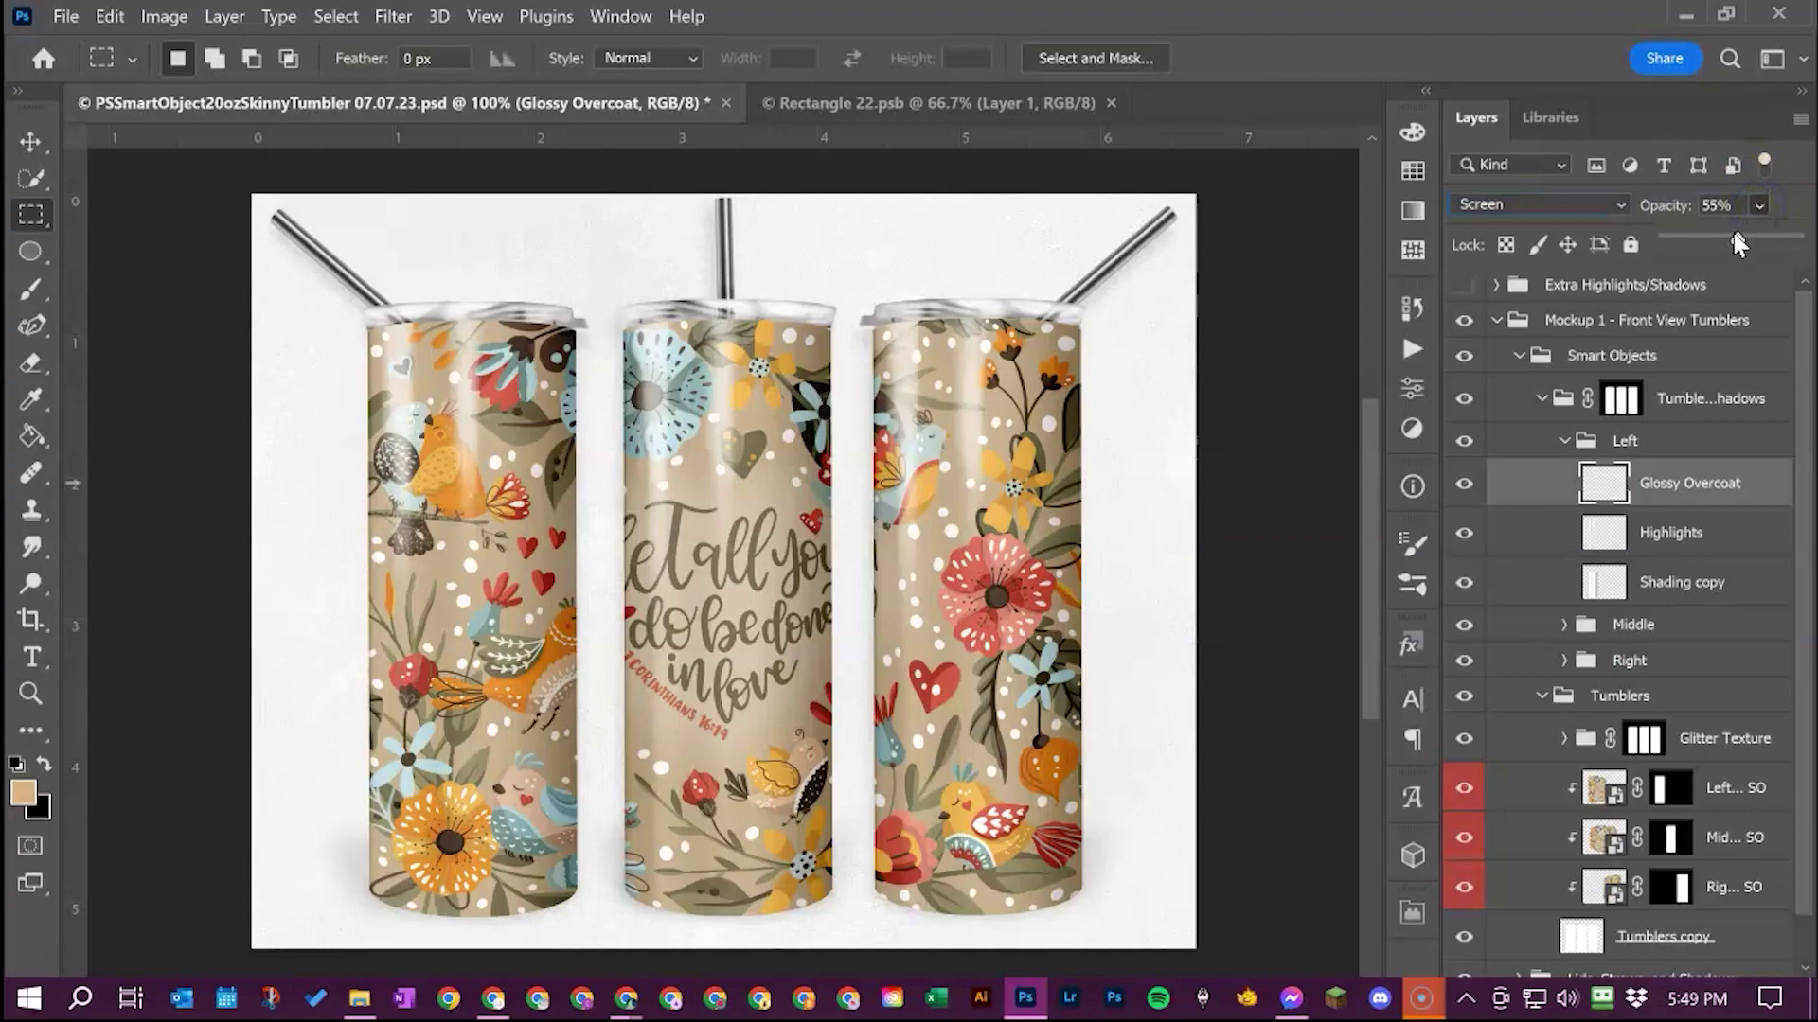
drag(1735, 237, 1787, 237)
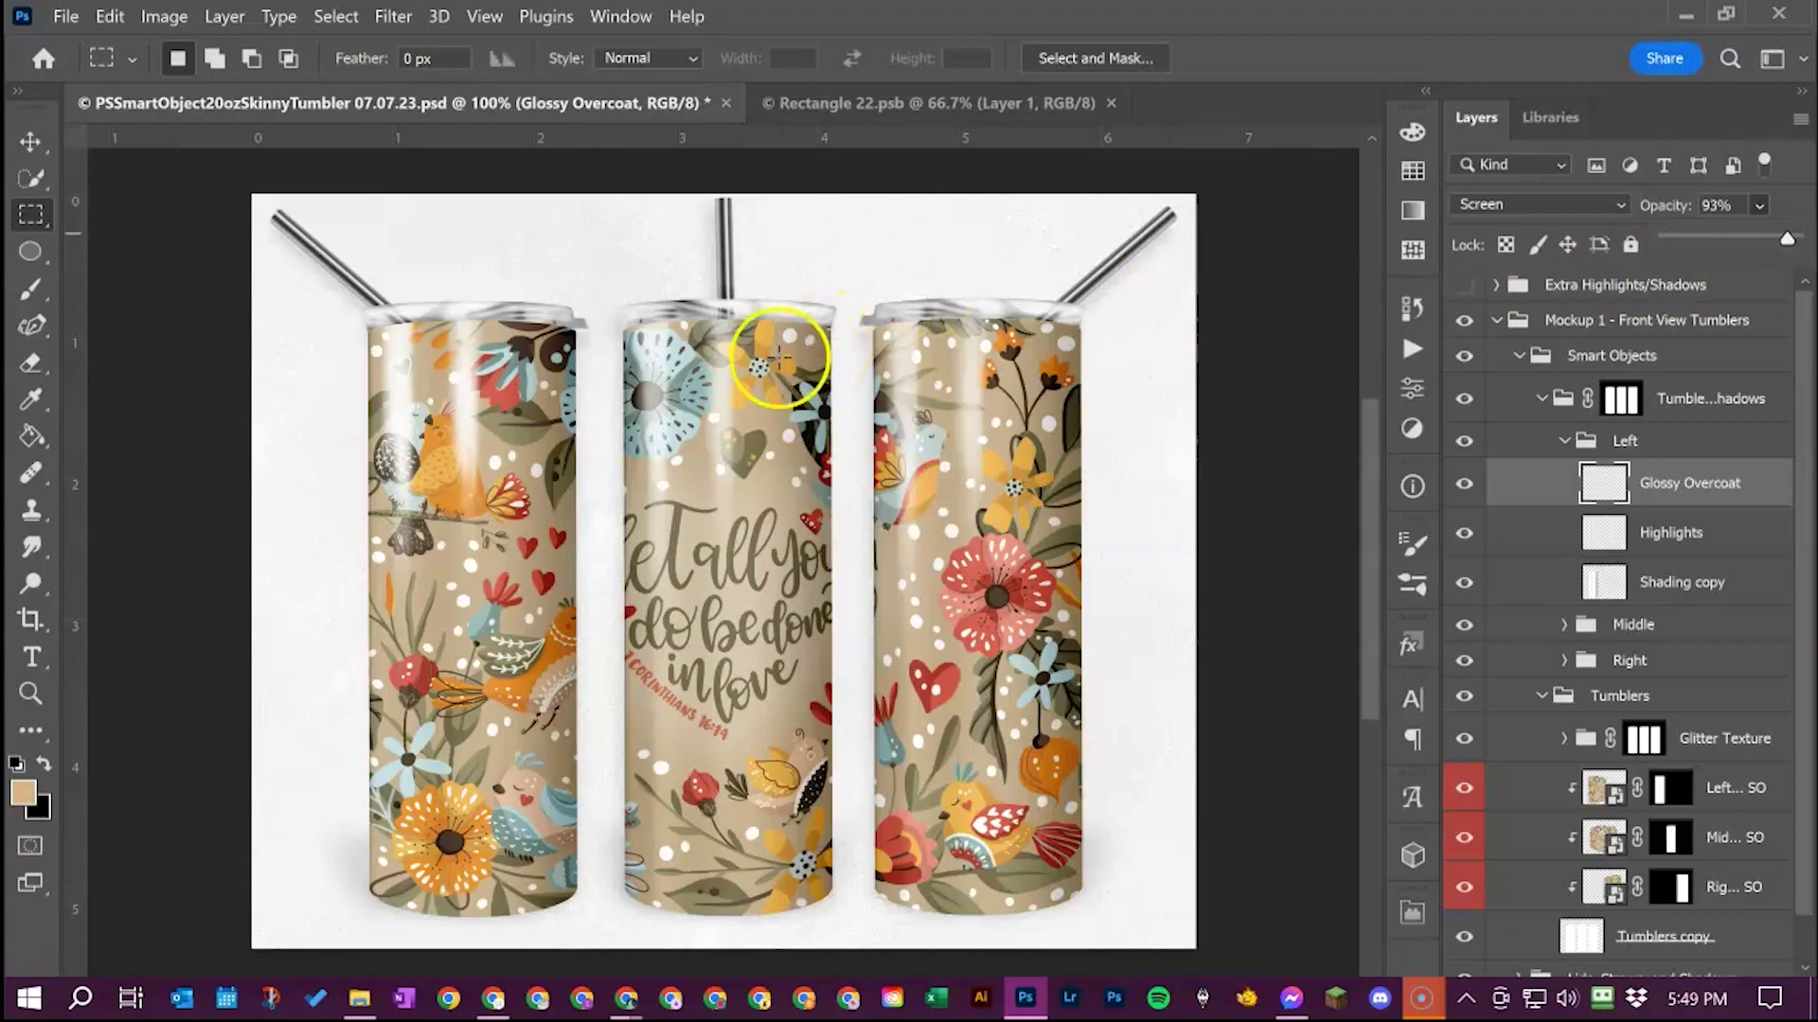
click(1684, 236)
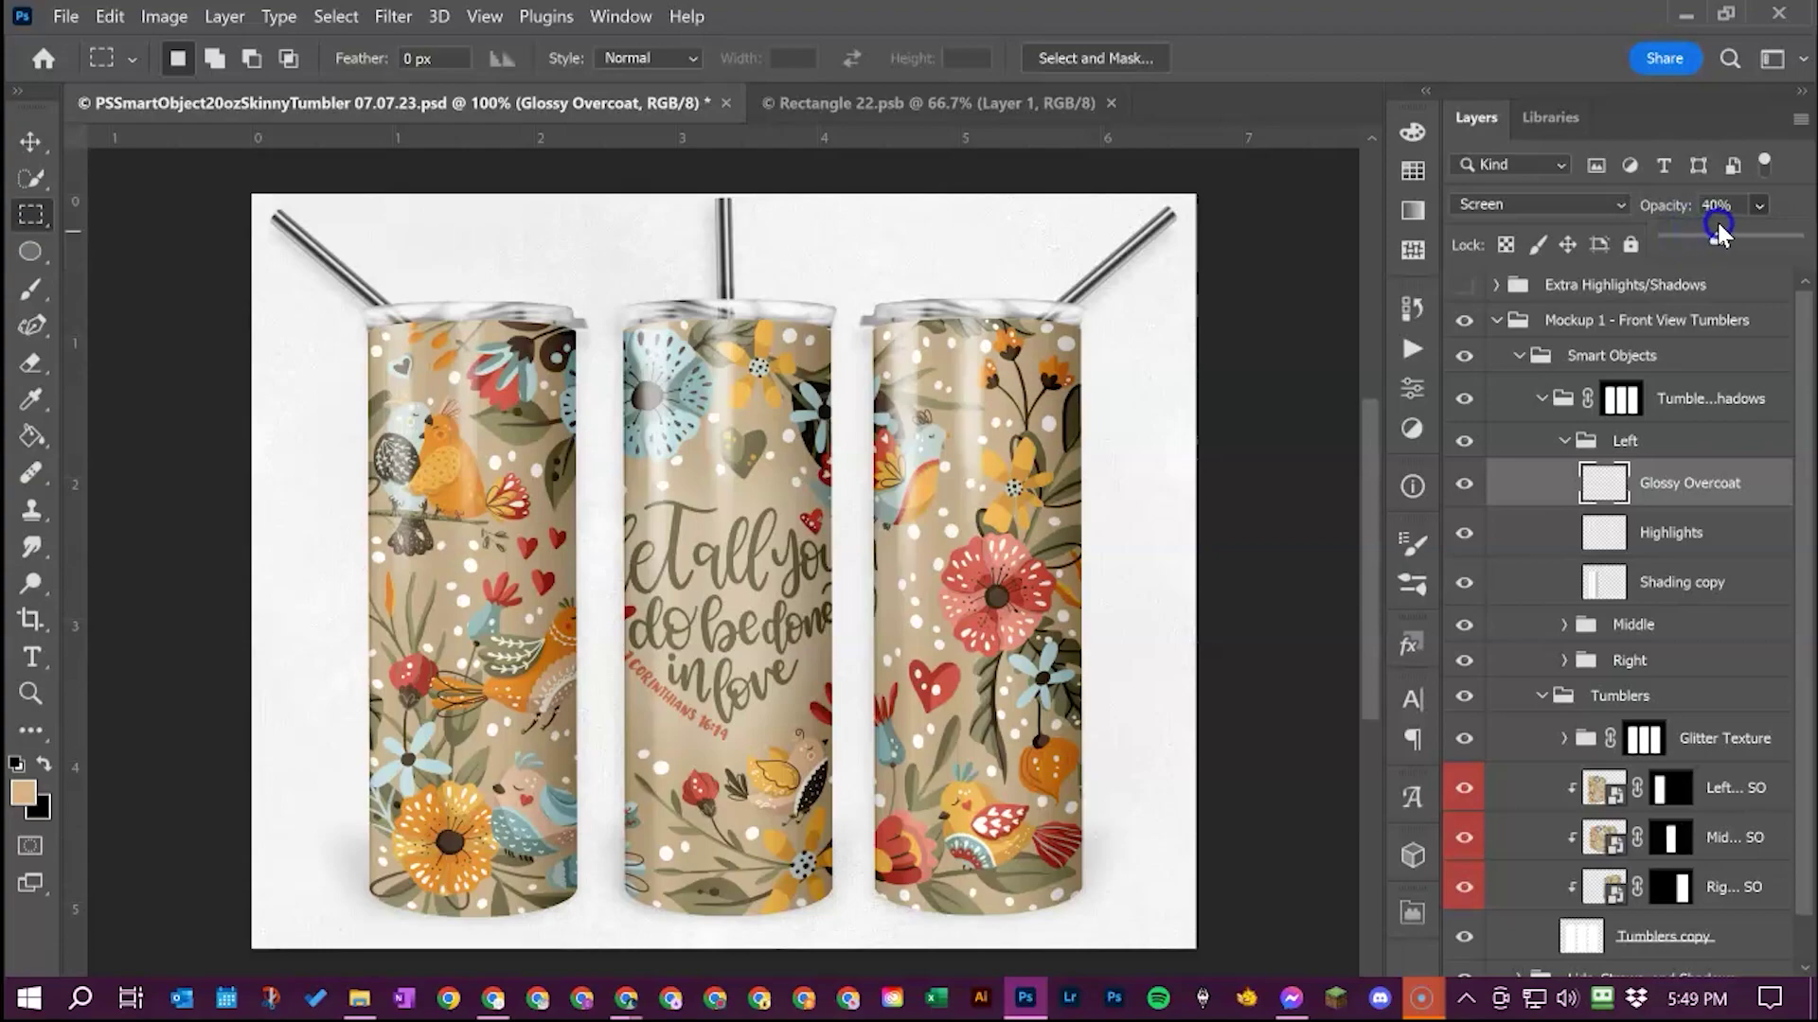
drag(1738, 232, 1739, 233)
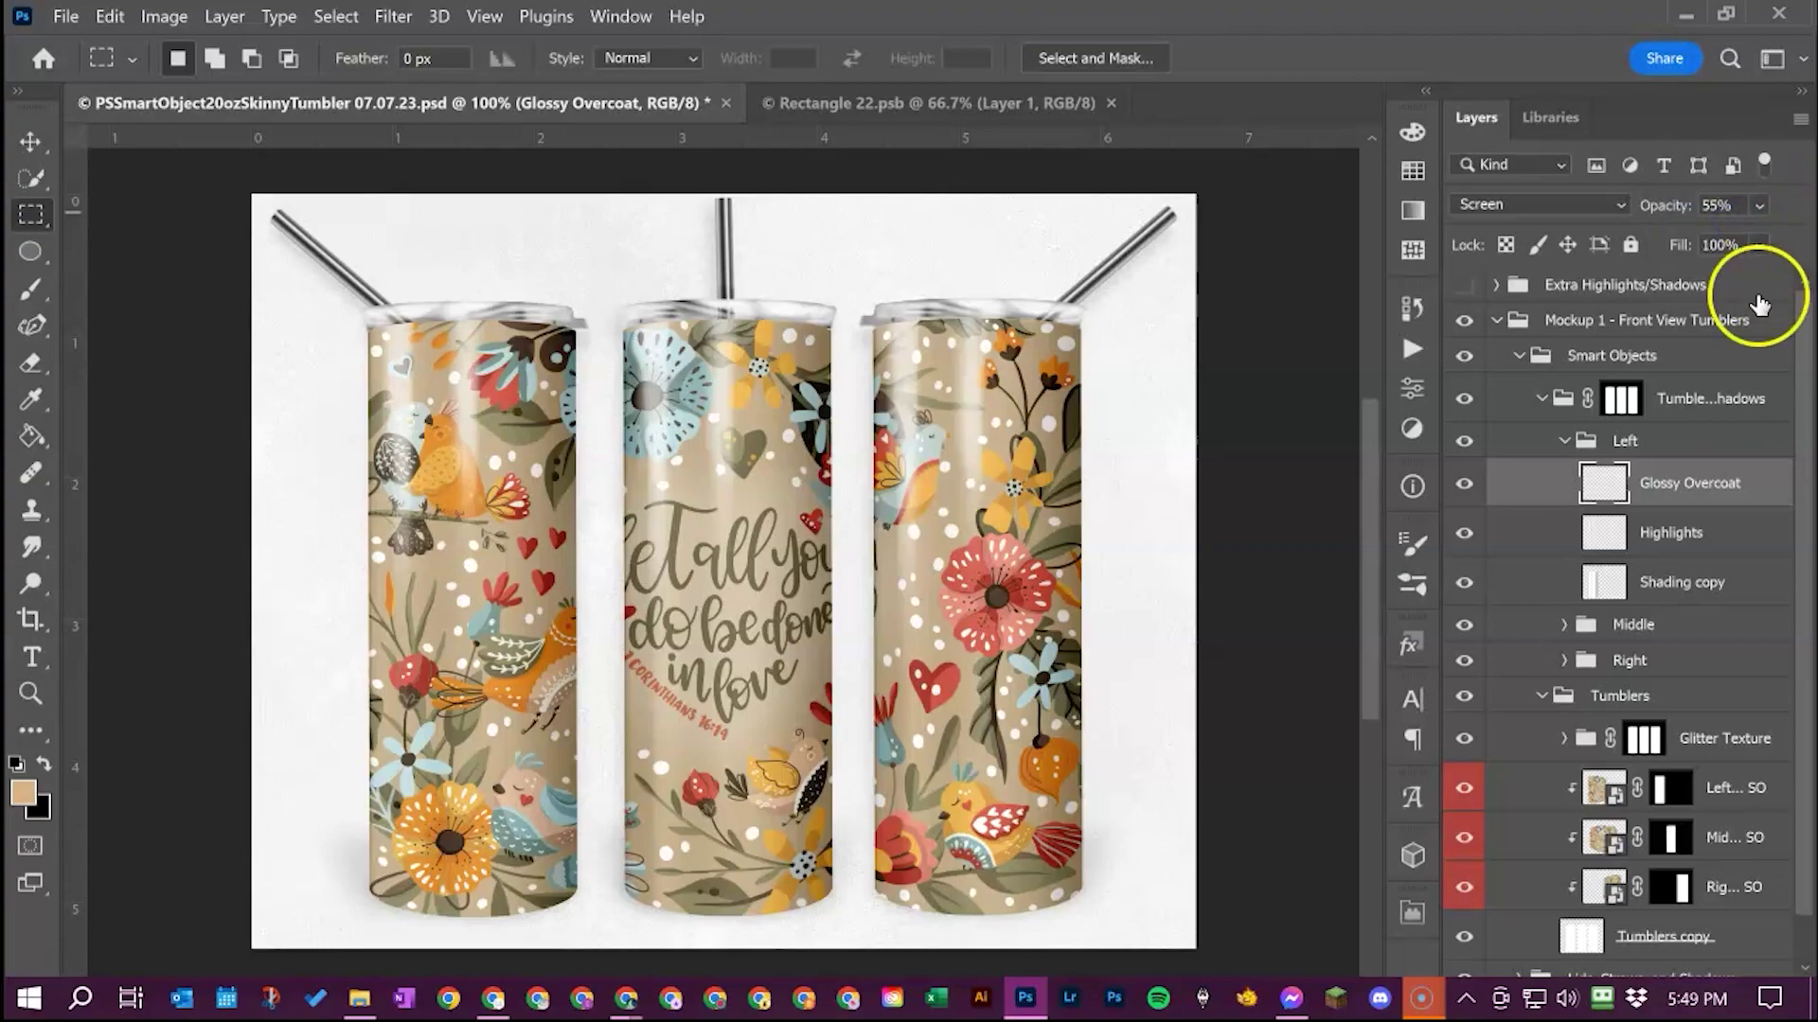
- Check the Highlights and Shading copy layers, then collapse Left and Tumbler Highlights and Shadows
click(1732, 537)
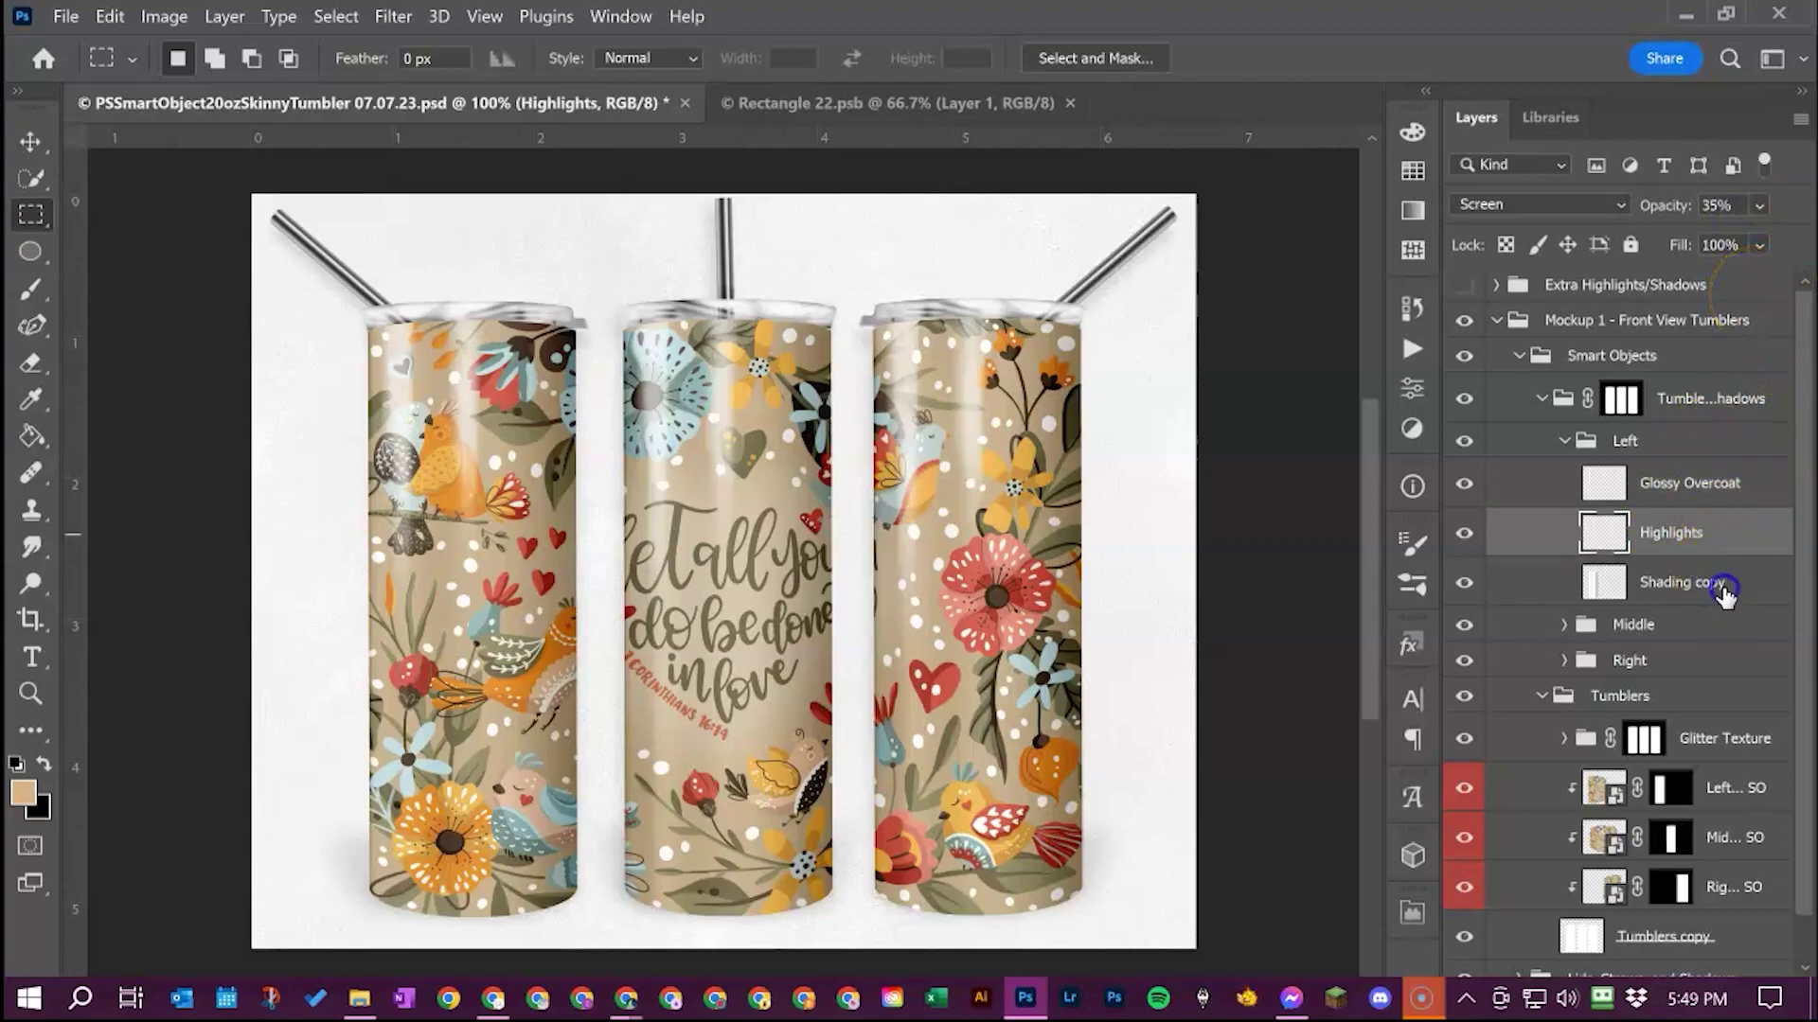
click(1734, 580)
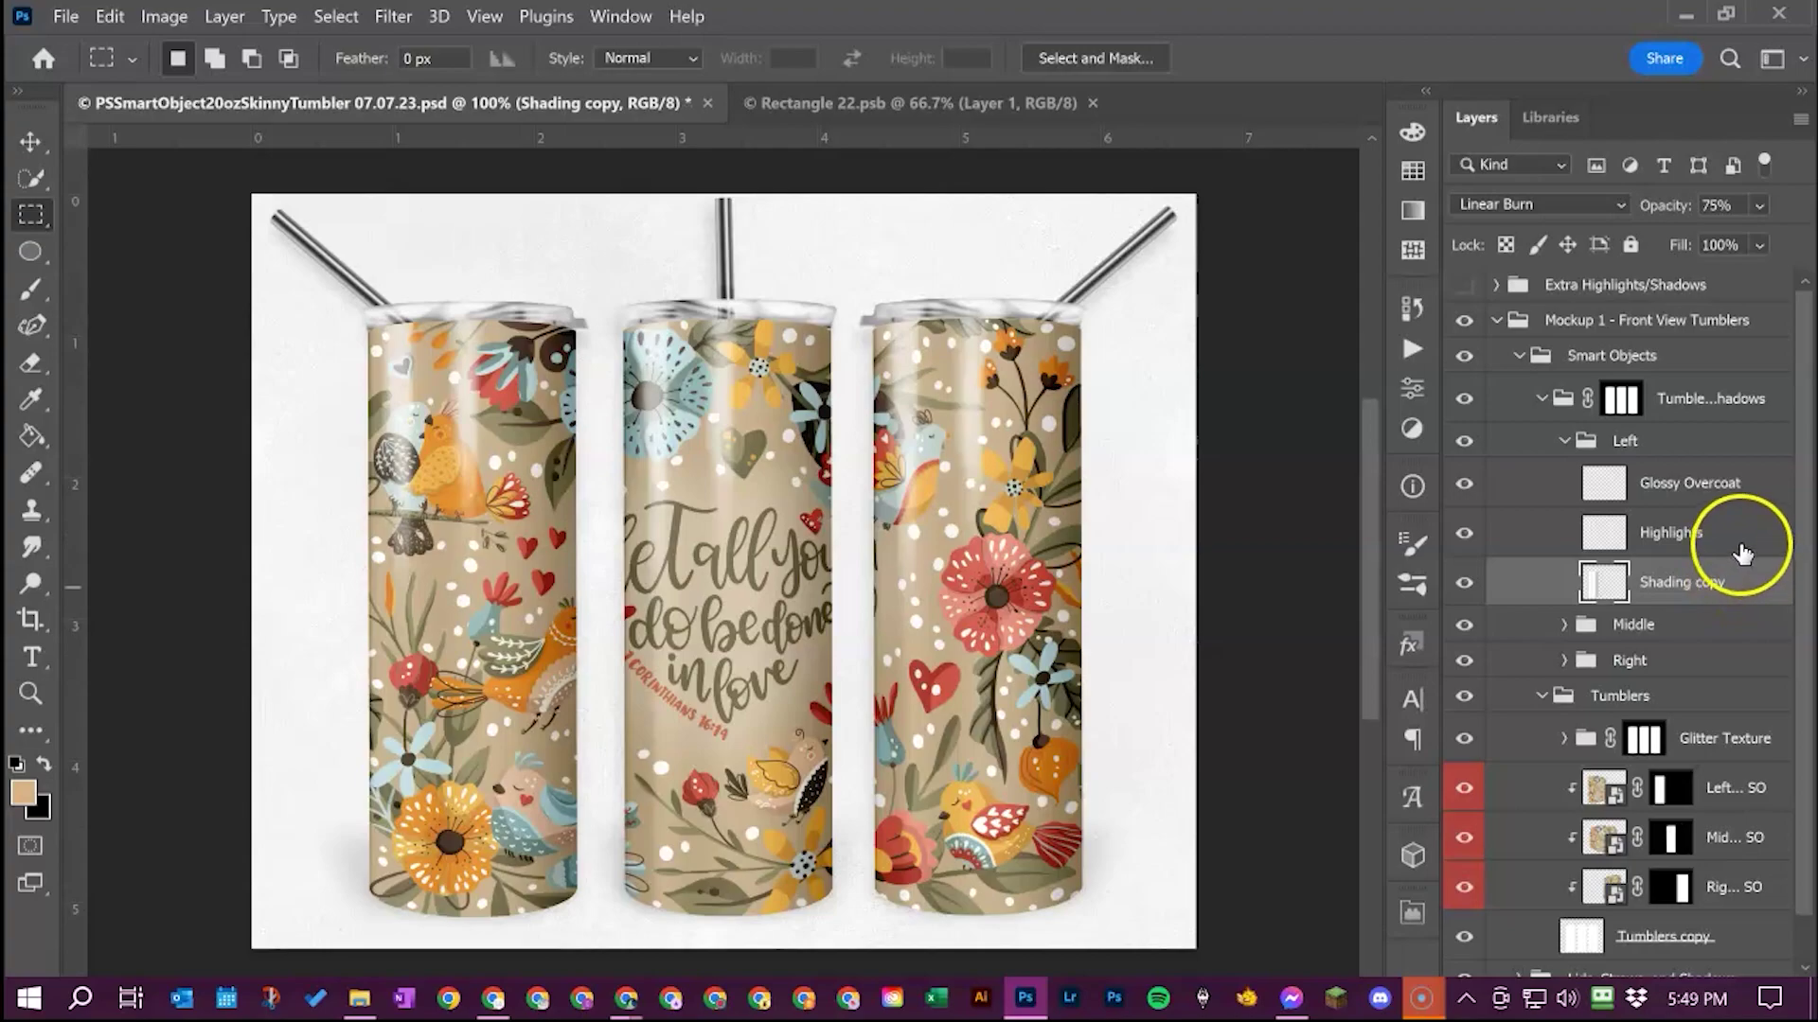
click(1534, 209)
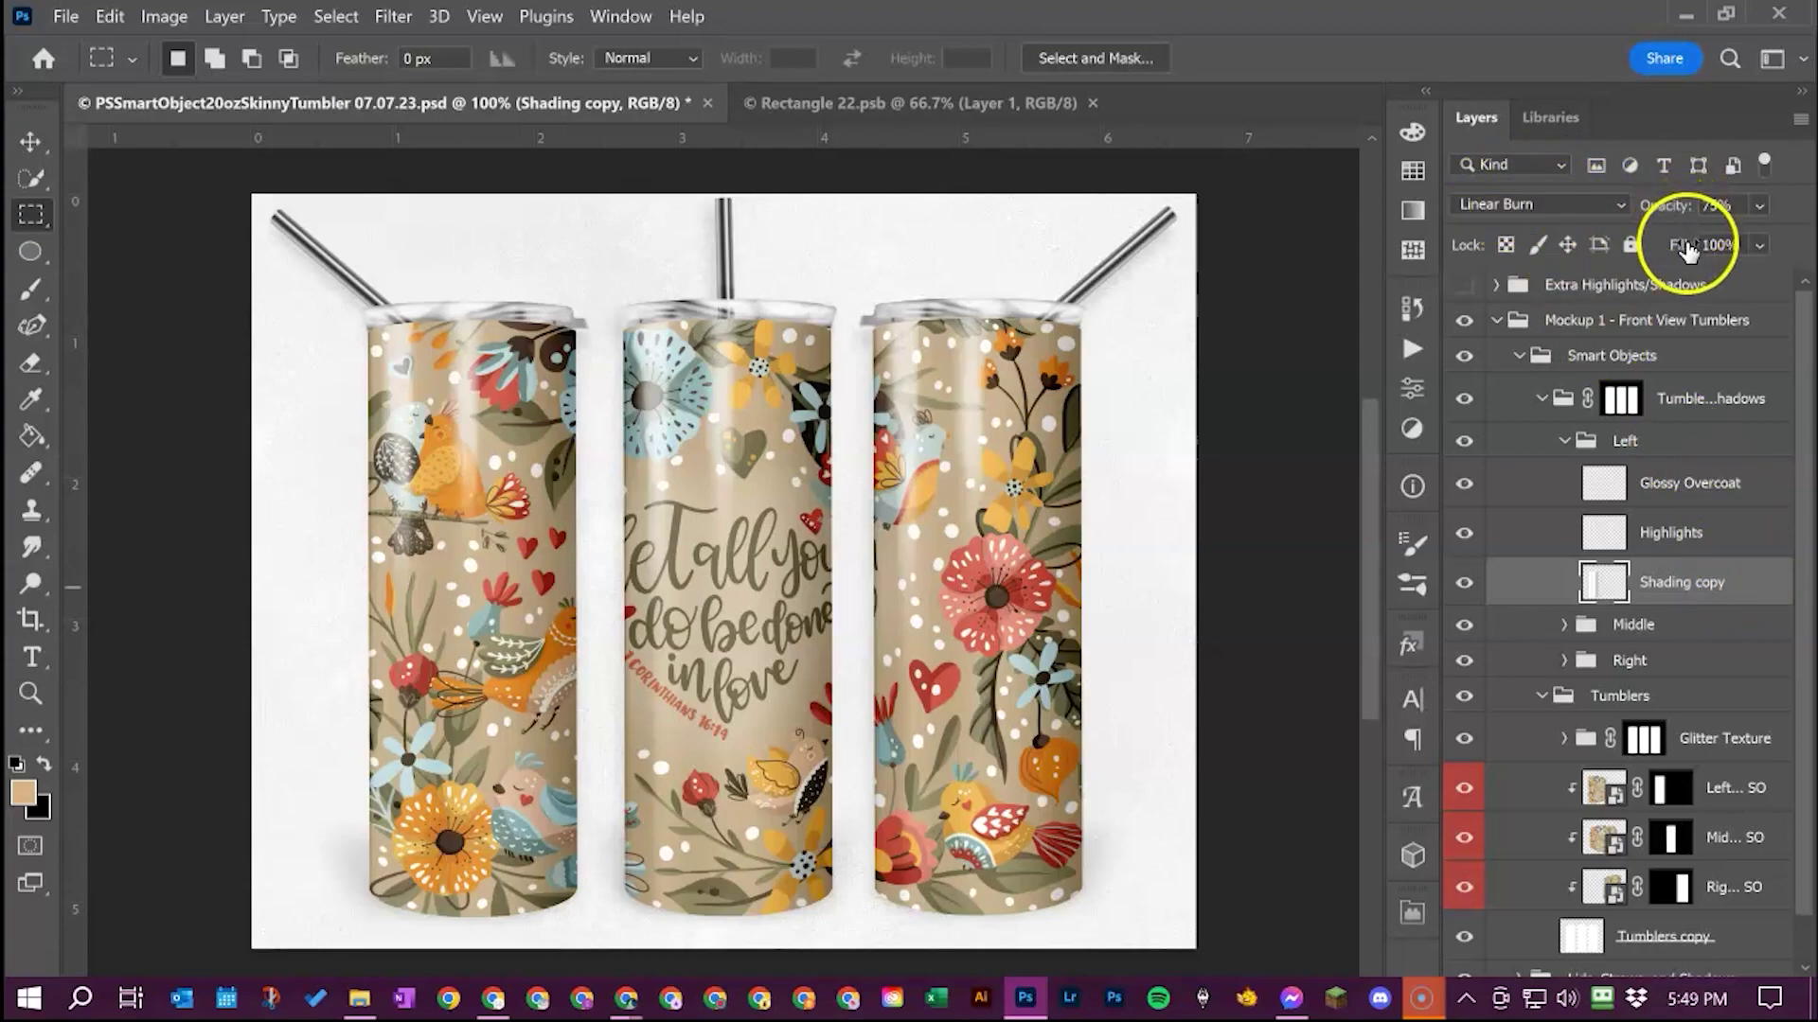
click(1564, 441)
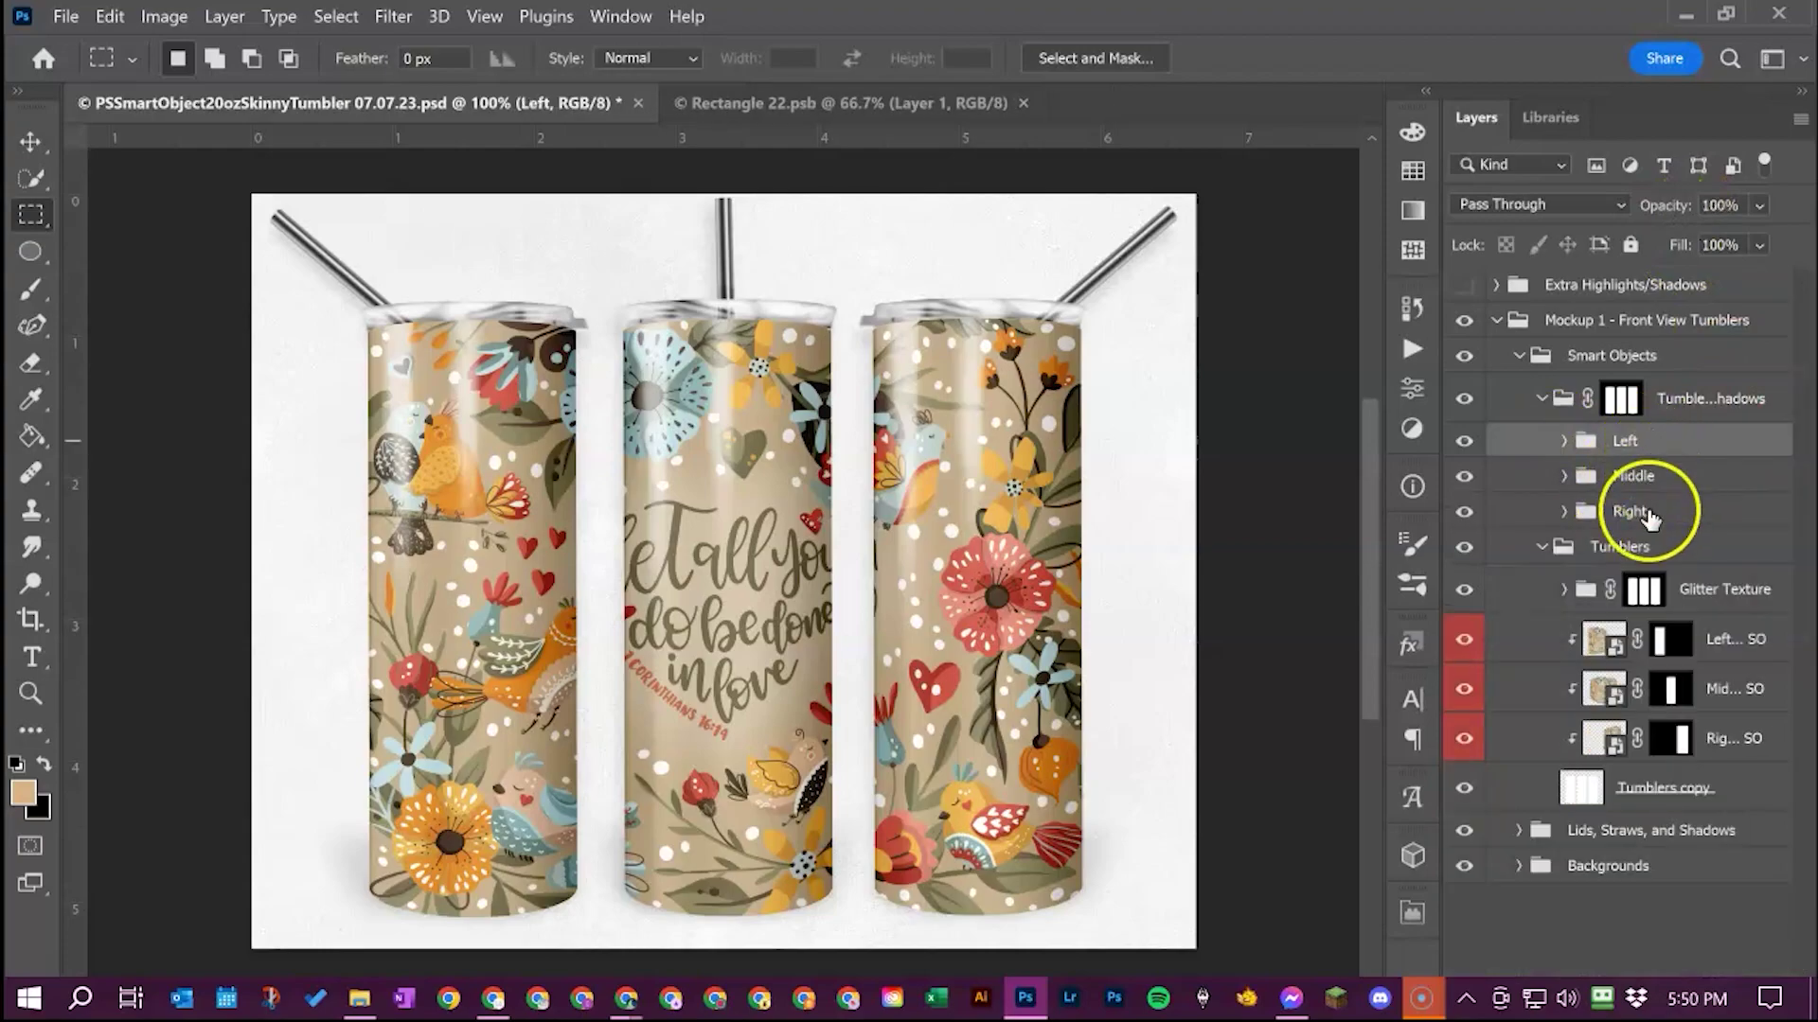
click(1541, 402)
click(1697, 393)
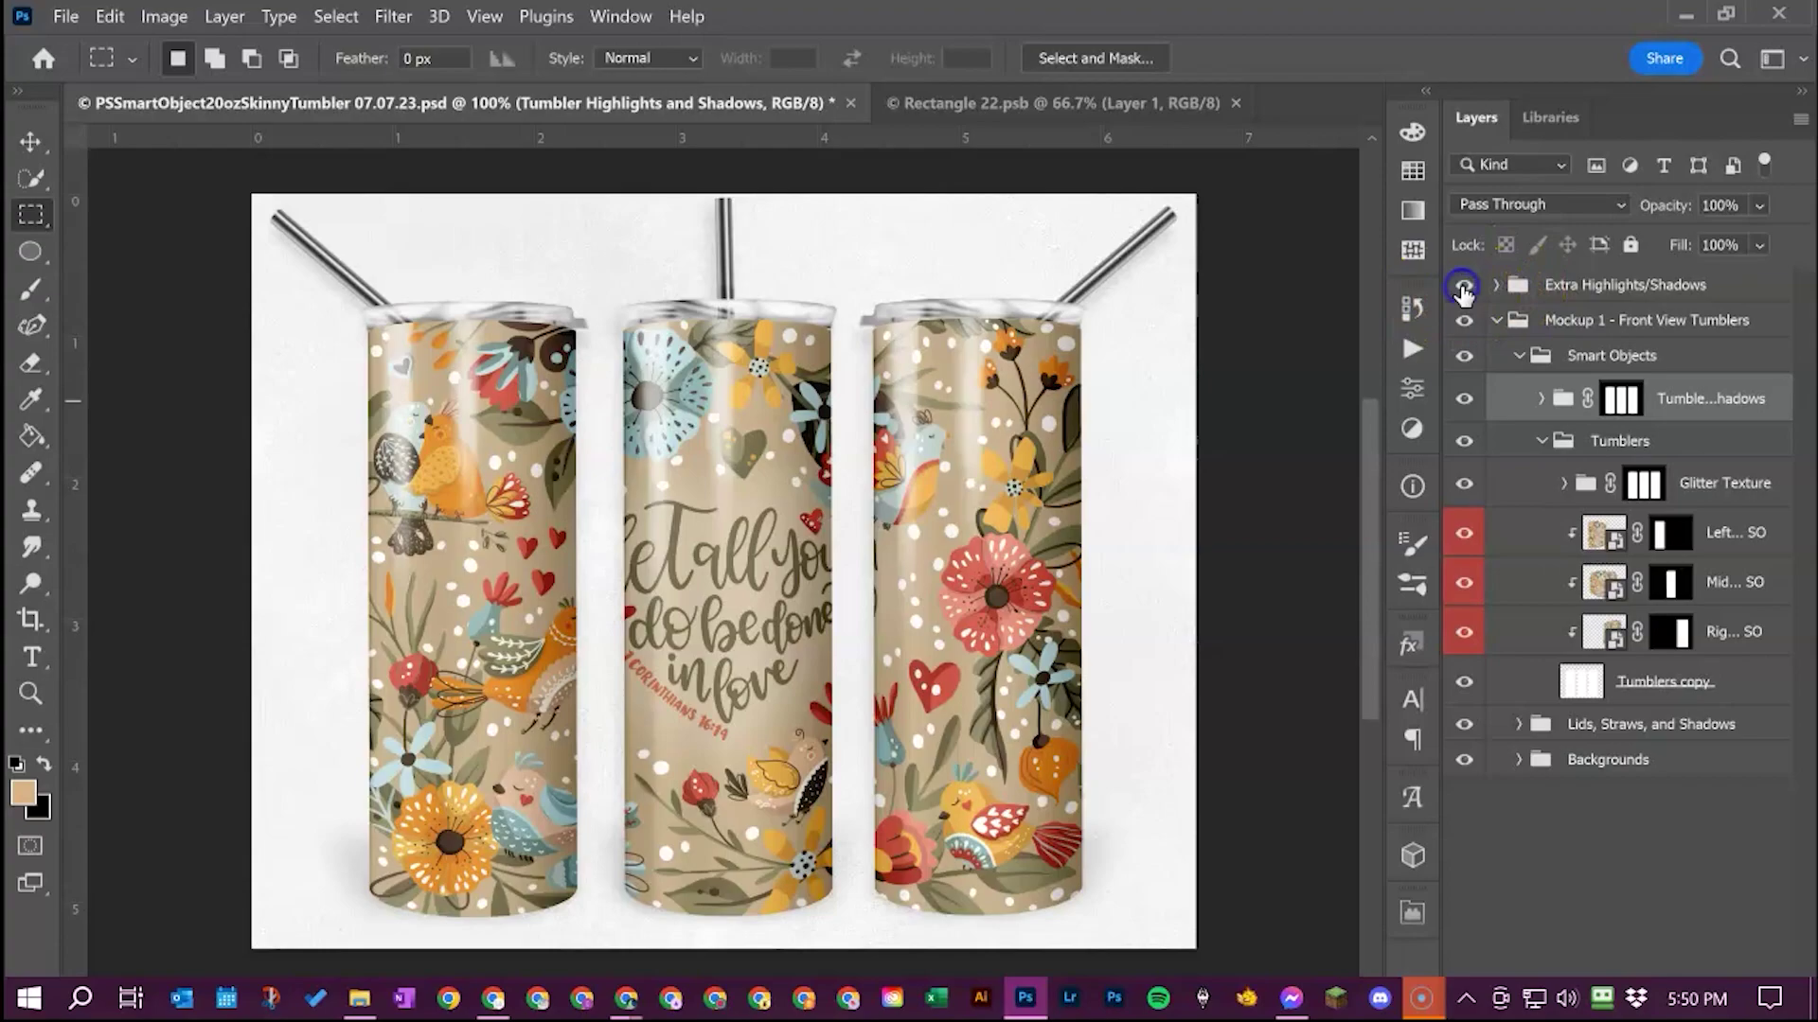
- Show and expand Extra Highlights/Shadows, then view Brightness/Contrast 1 settings (Brightness -15, Contrast -26)
click(1463, 285)
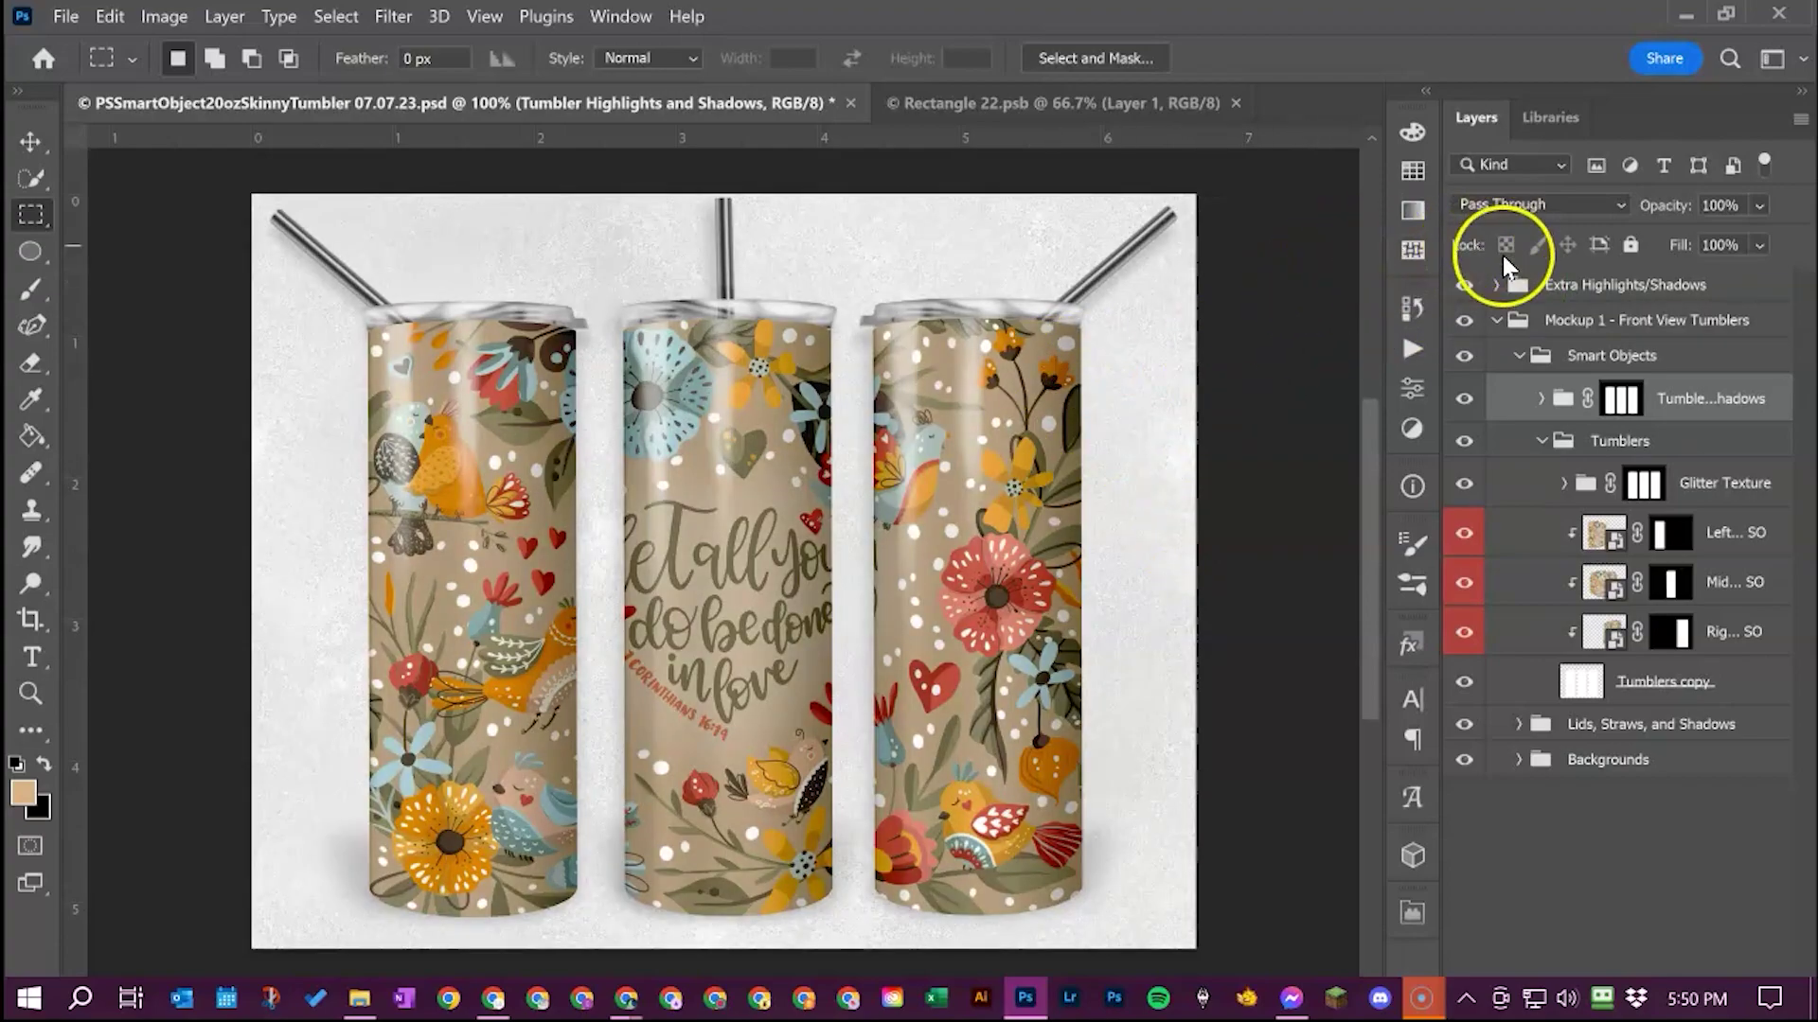
click(1495, 285)
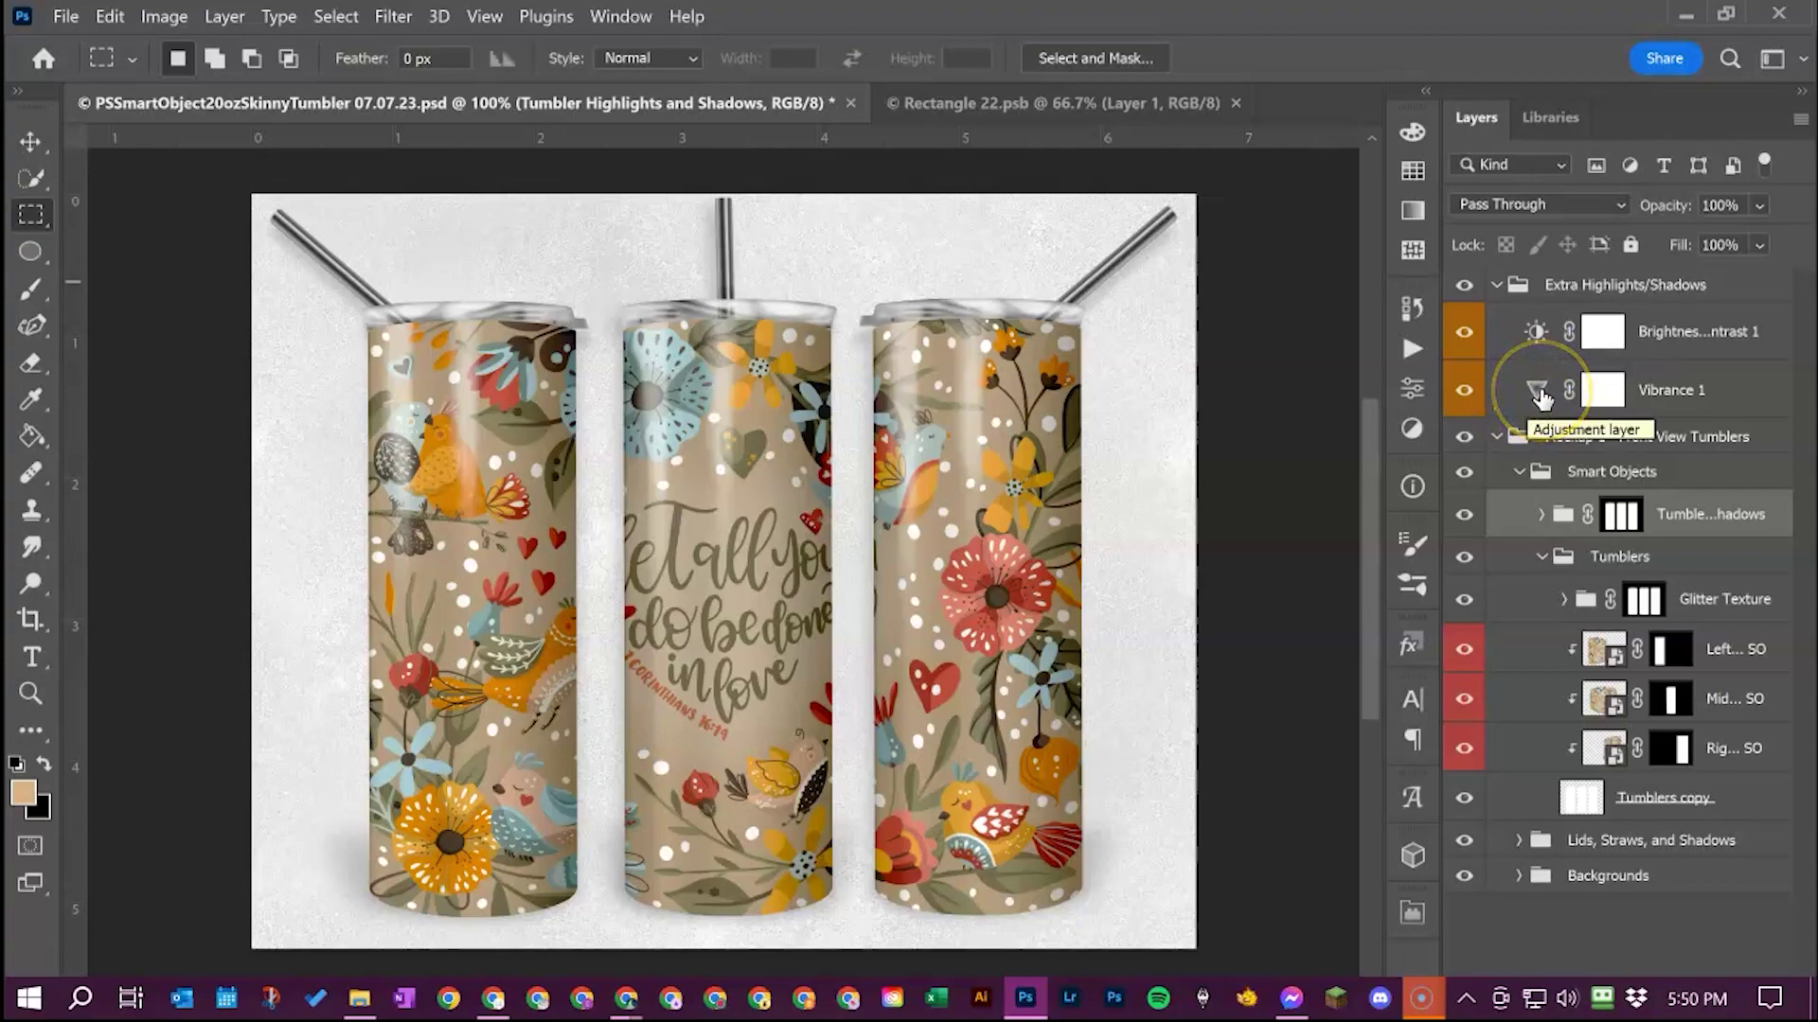
click(1543, 336)
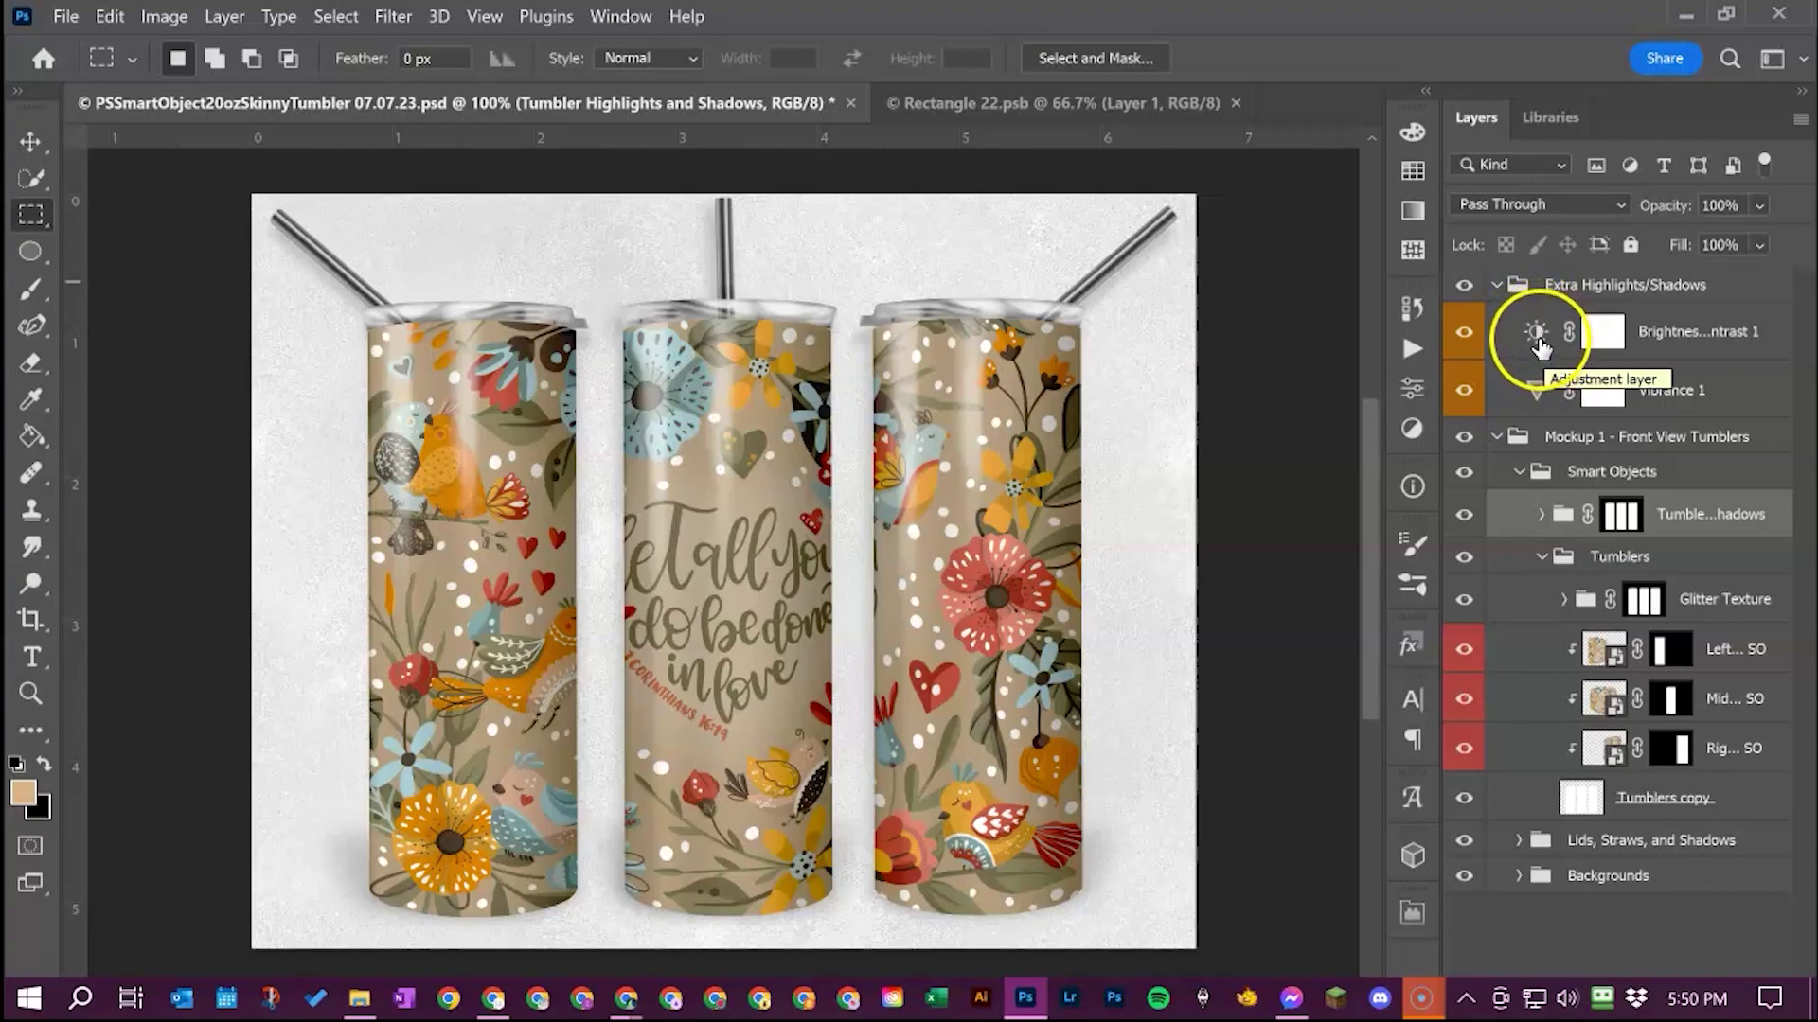
click(1536, 339)
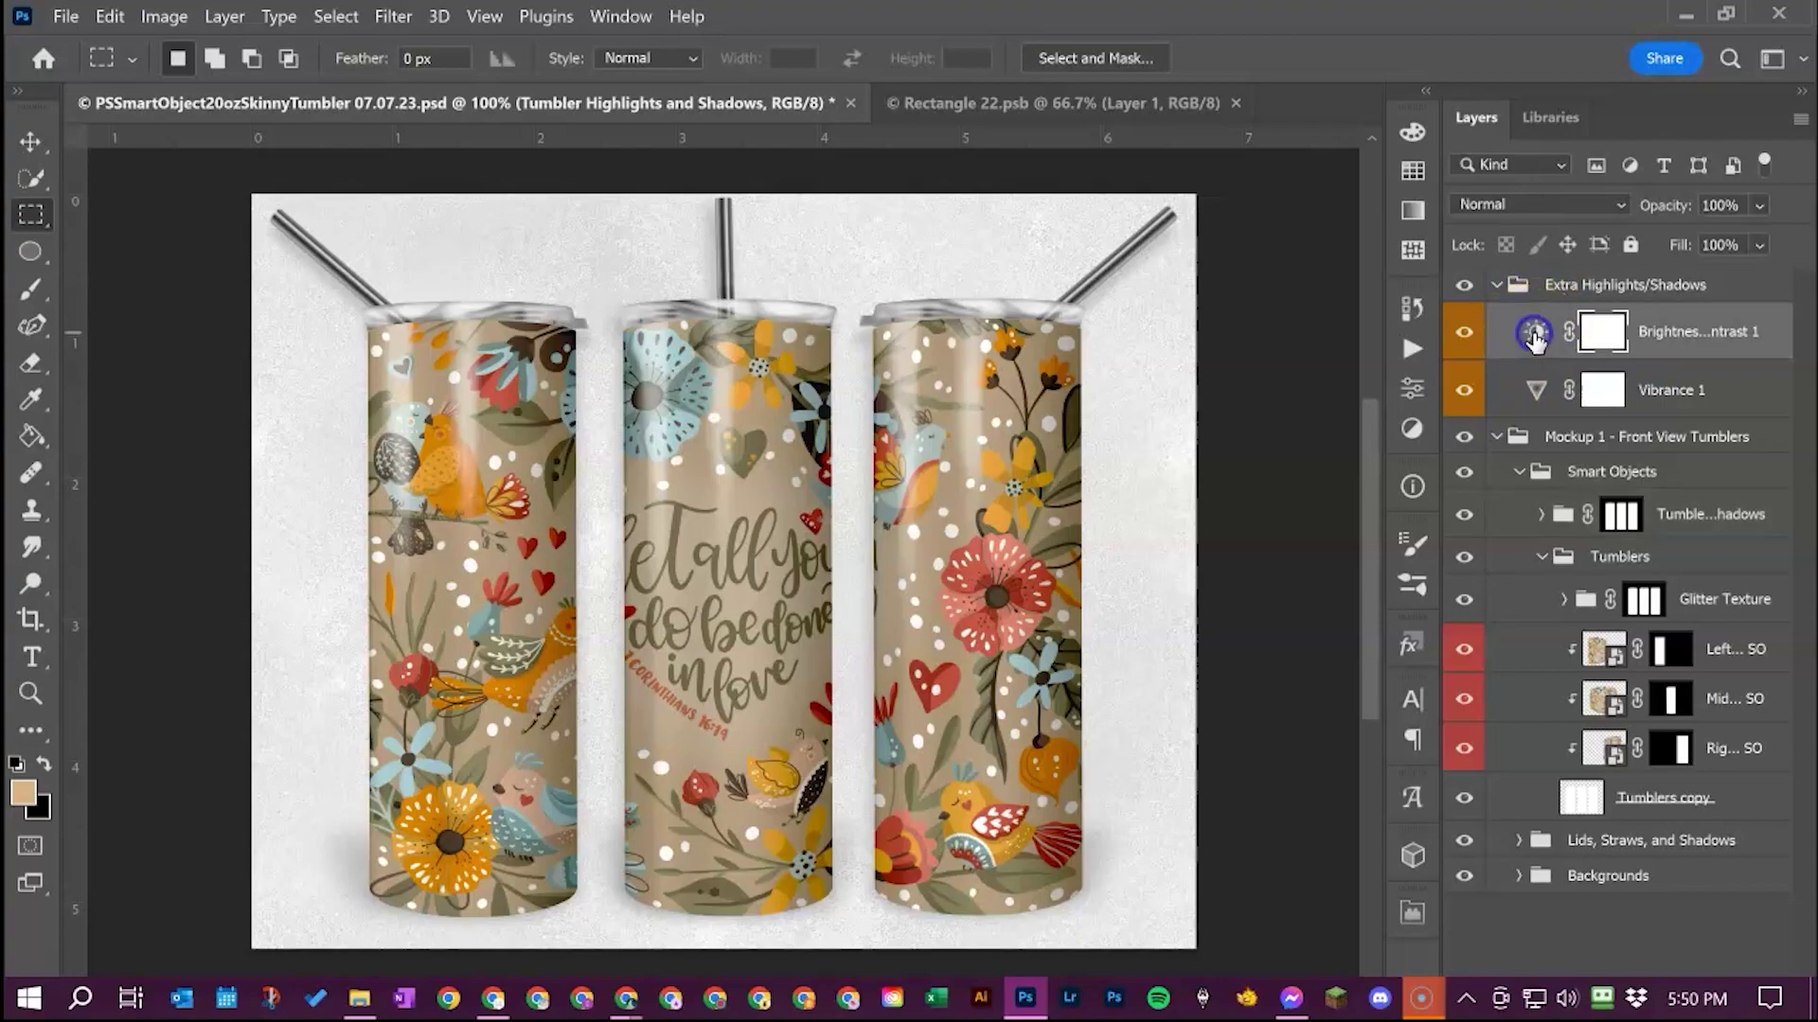
click(1536, 341)
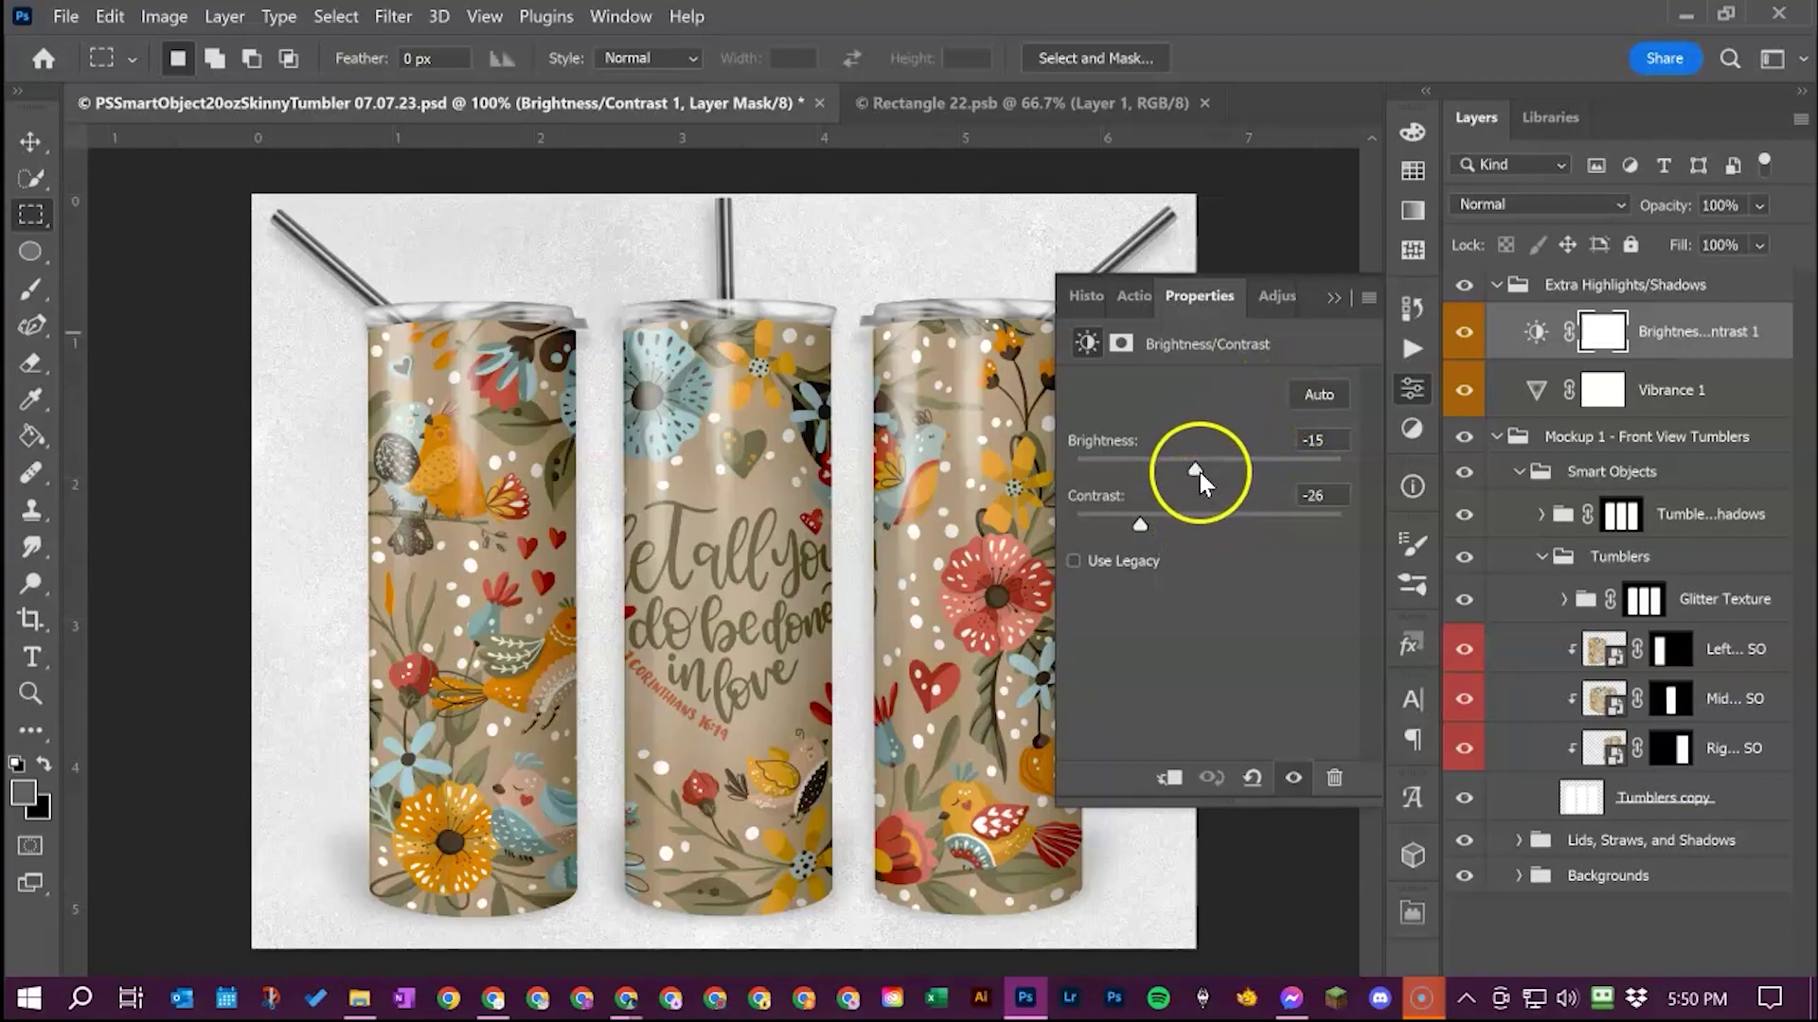
mouse_move(1194, 473)
mouse_down()
mouse_move(1278, 461)
mouse_move(1136, 486)
mouse_move(1242, 481)
mouse_move(1180, 507)
mouse_move(1191, 497)
mouse_up()
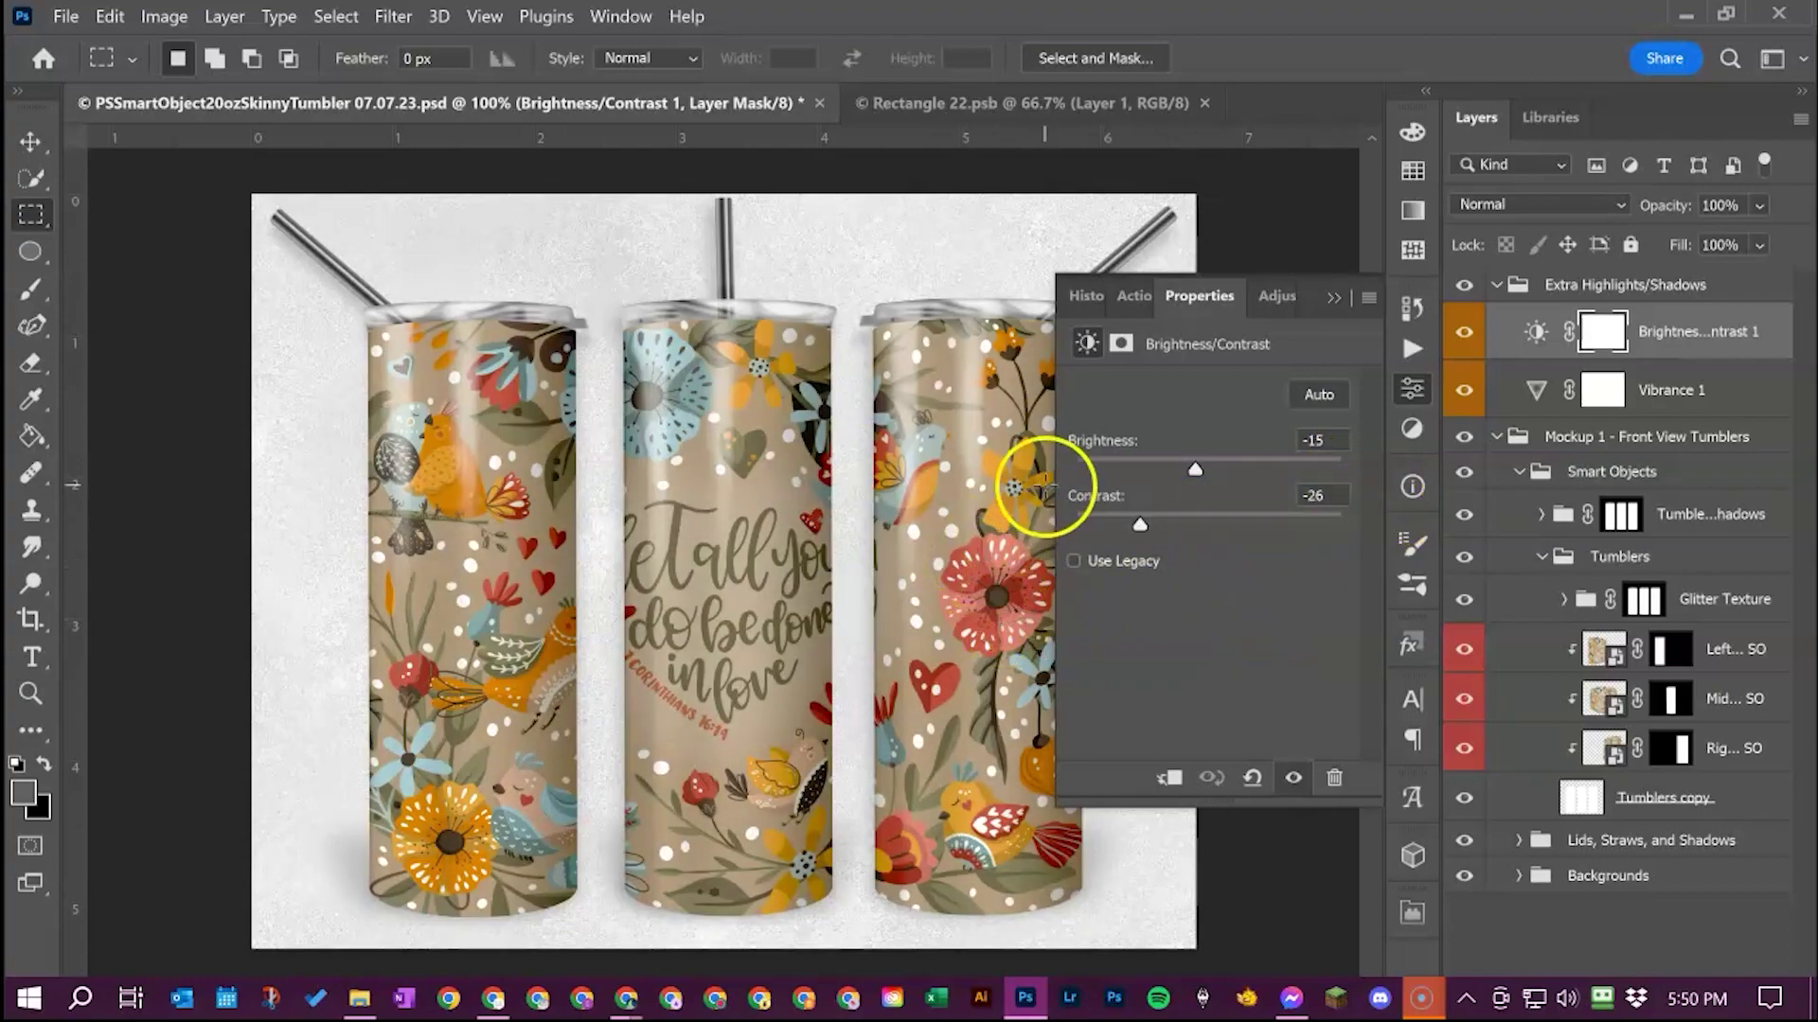
click(1330, 298)
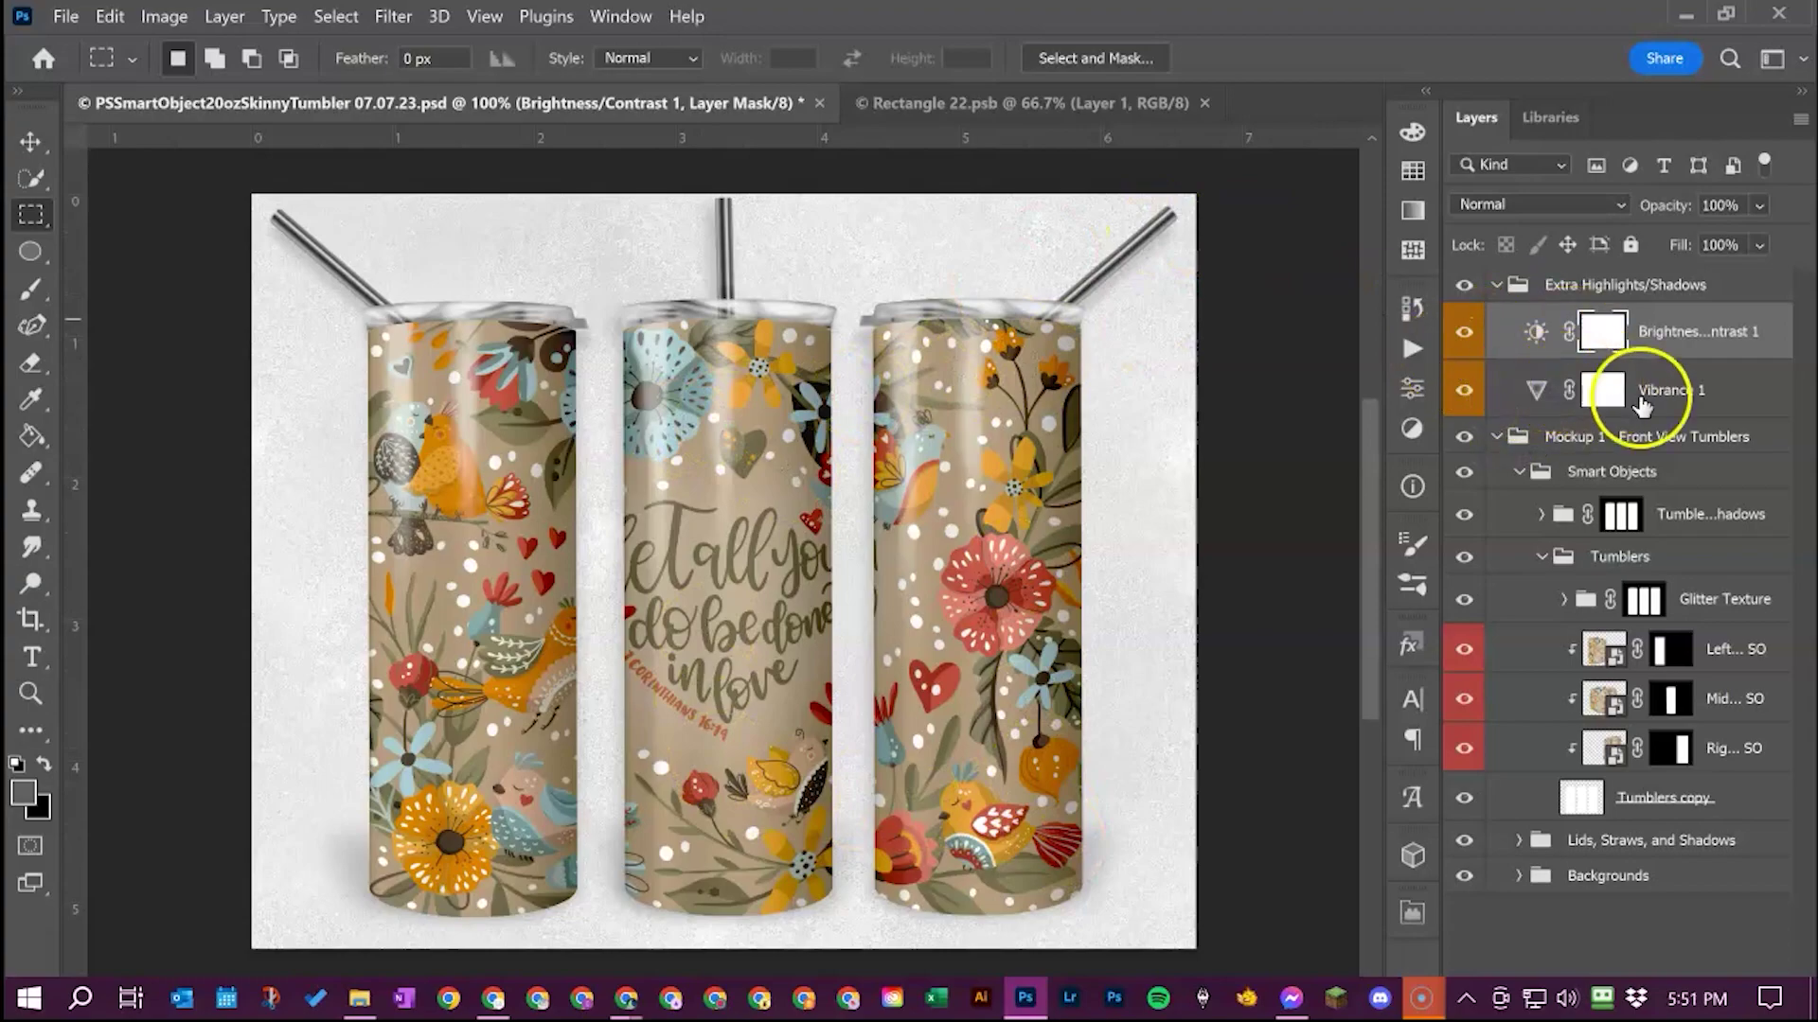
- Hide Extra Highlights/Shadows and expand the Left group under Lids, Straws, and Shadows
click(1498, 285)
click(1463, 285)
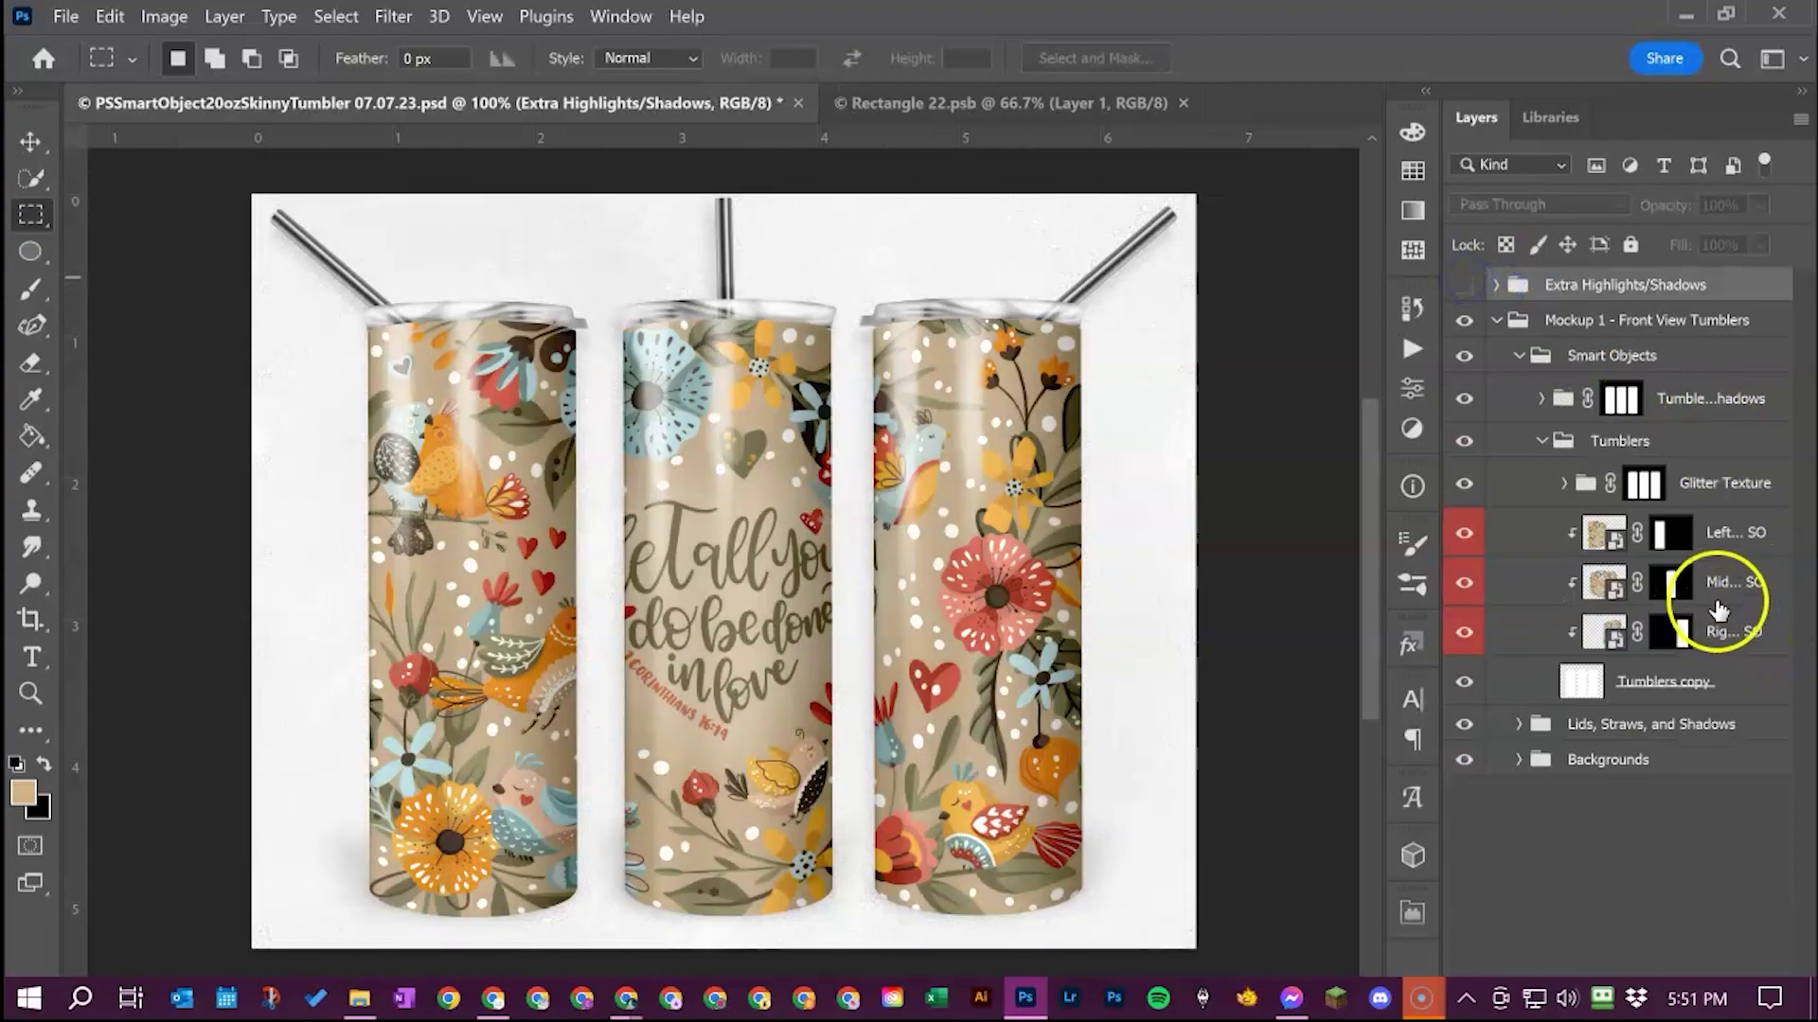
click(1517, 727)
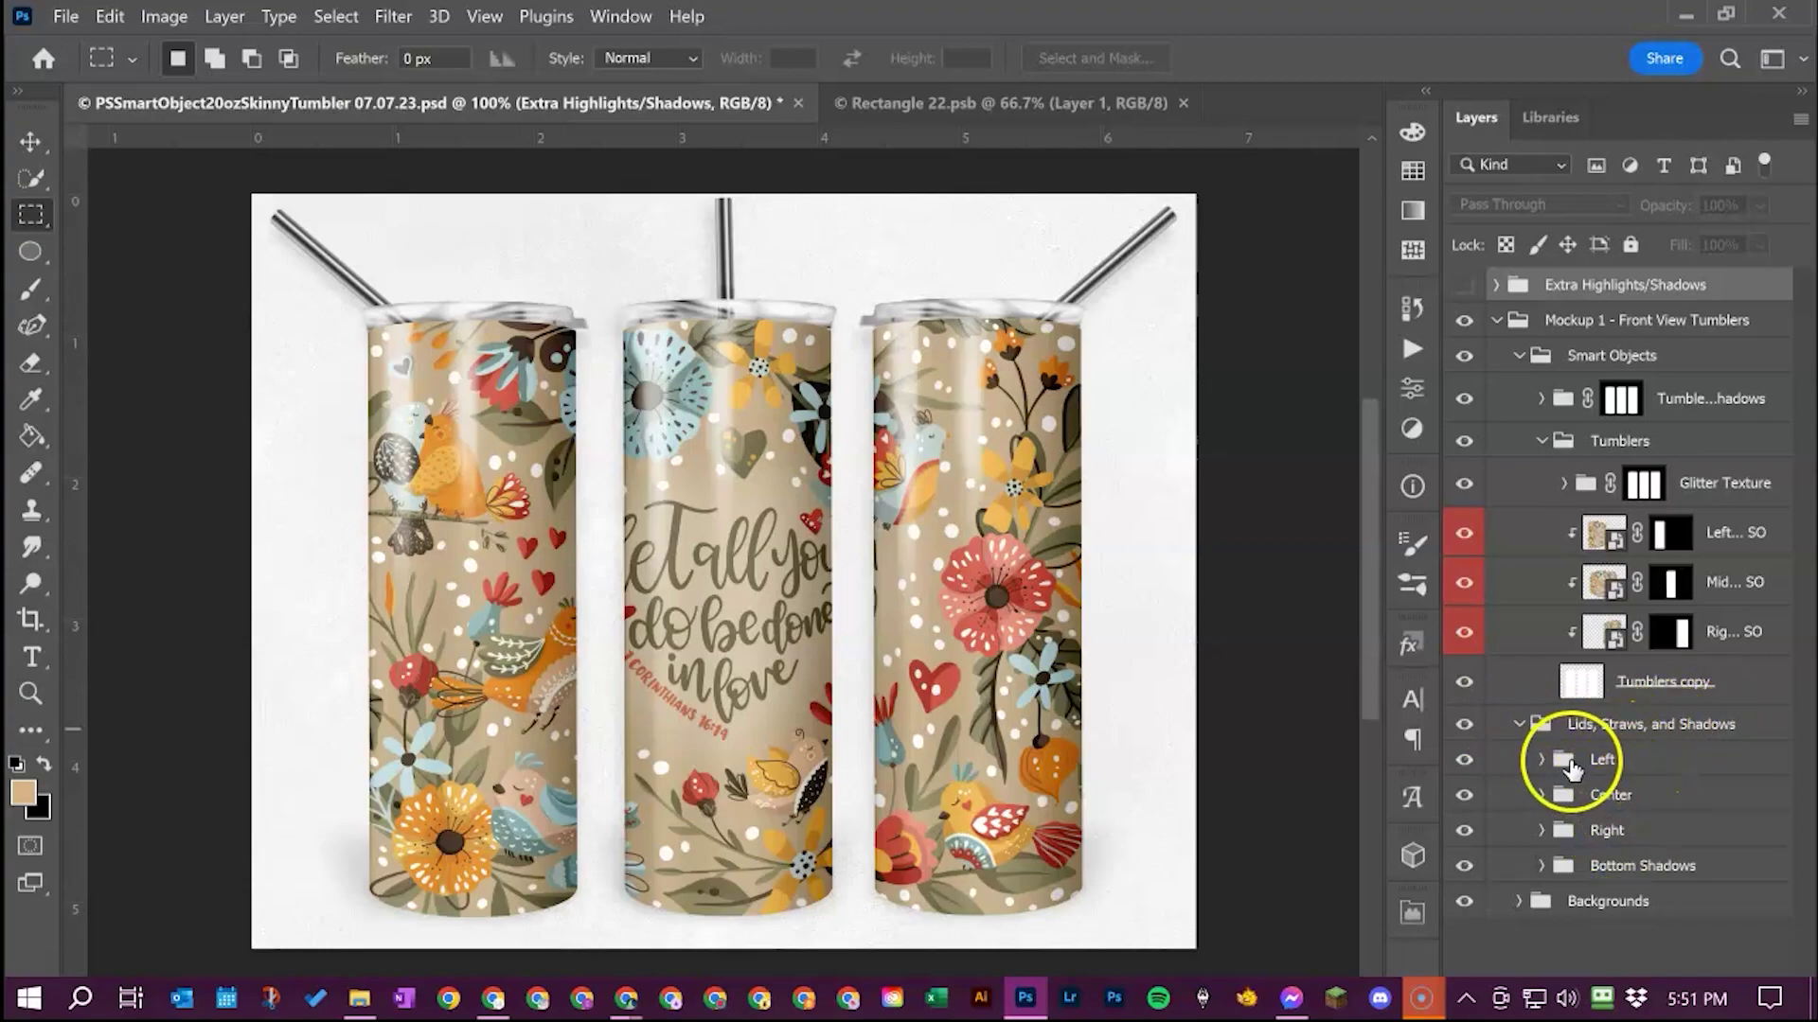
click(1541, 762)
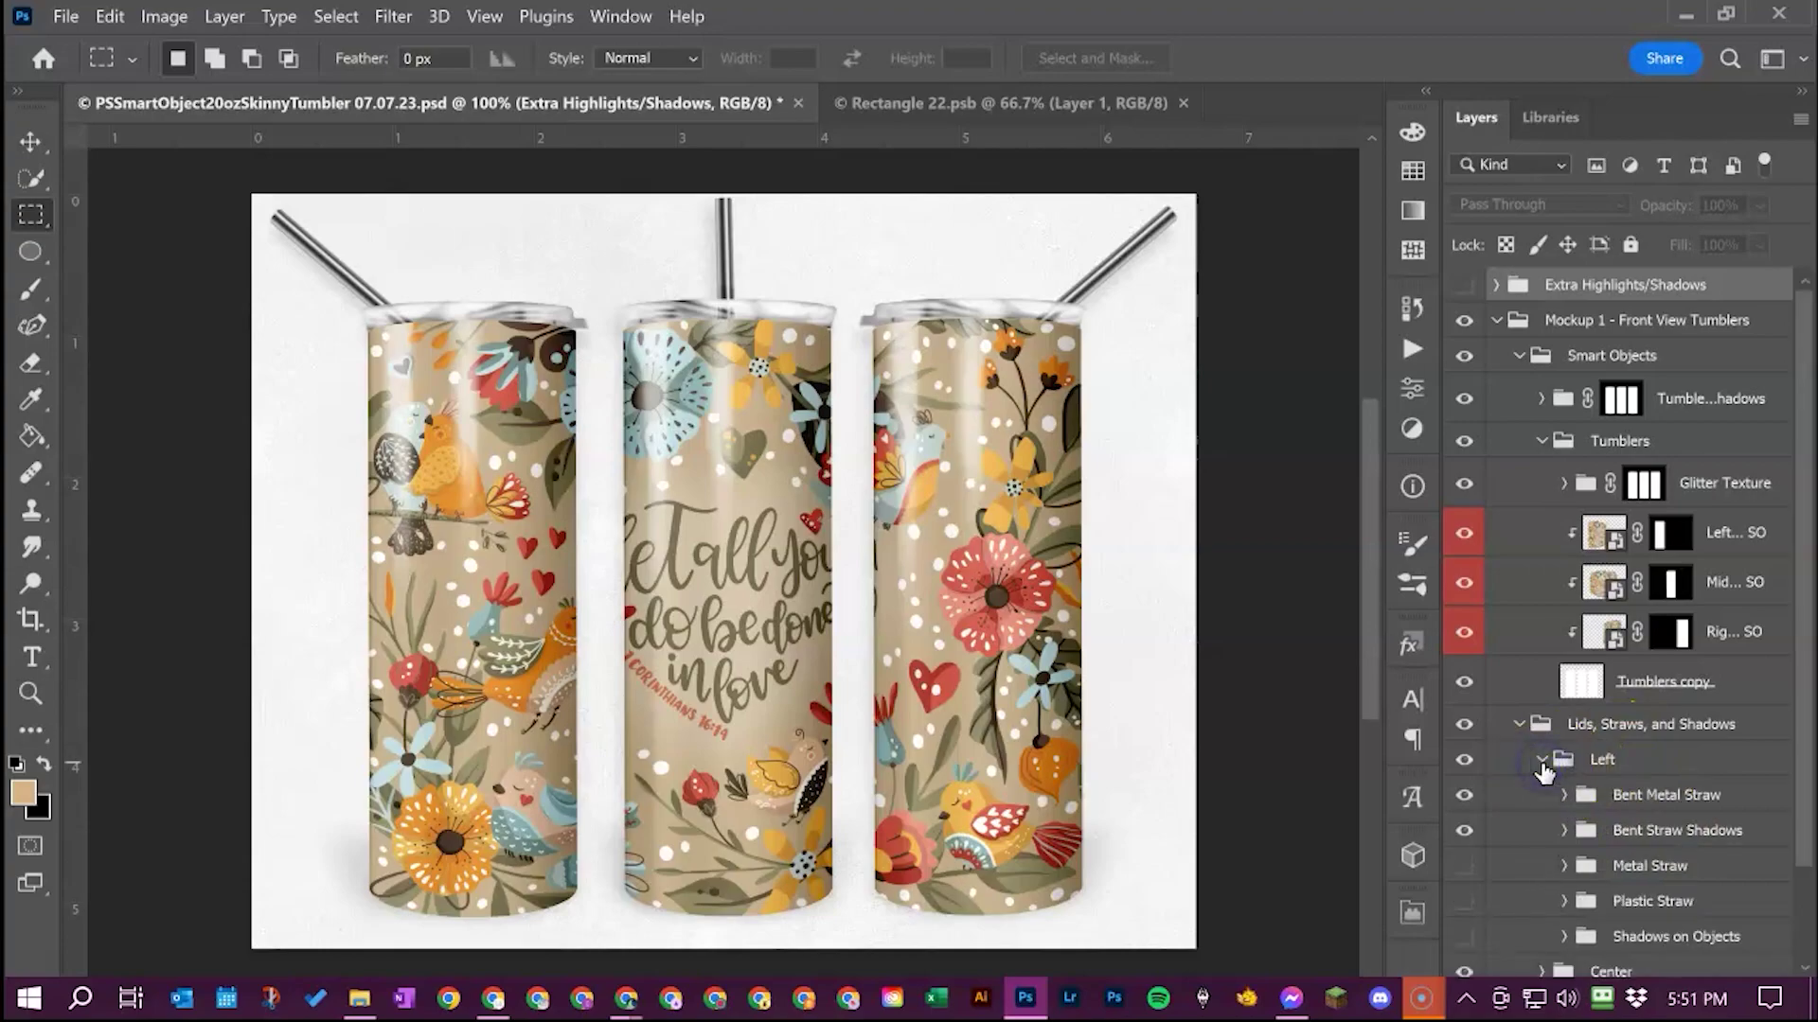
scroll(1603, 792, down, 2)
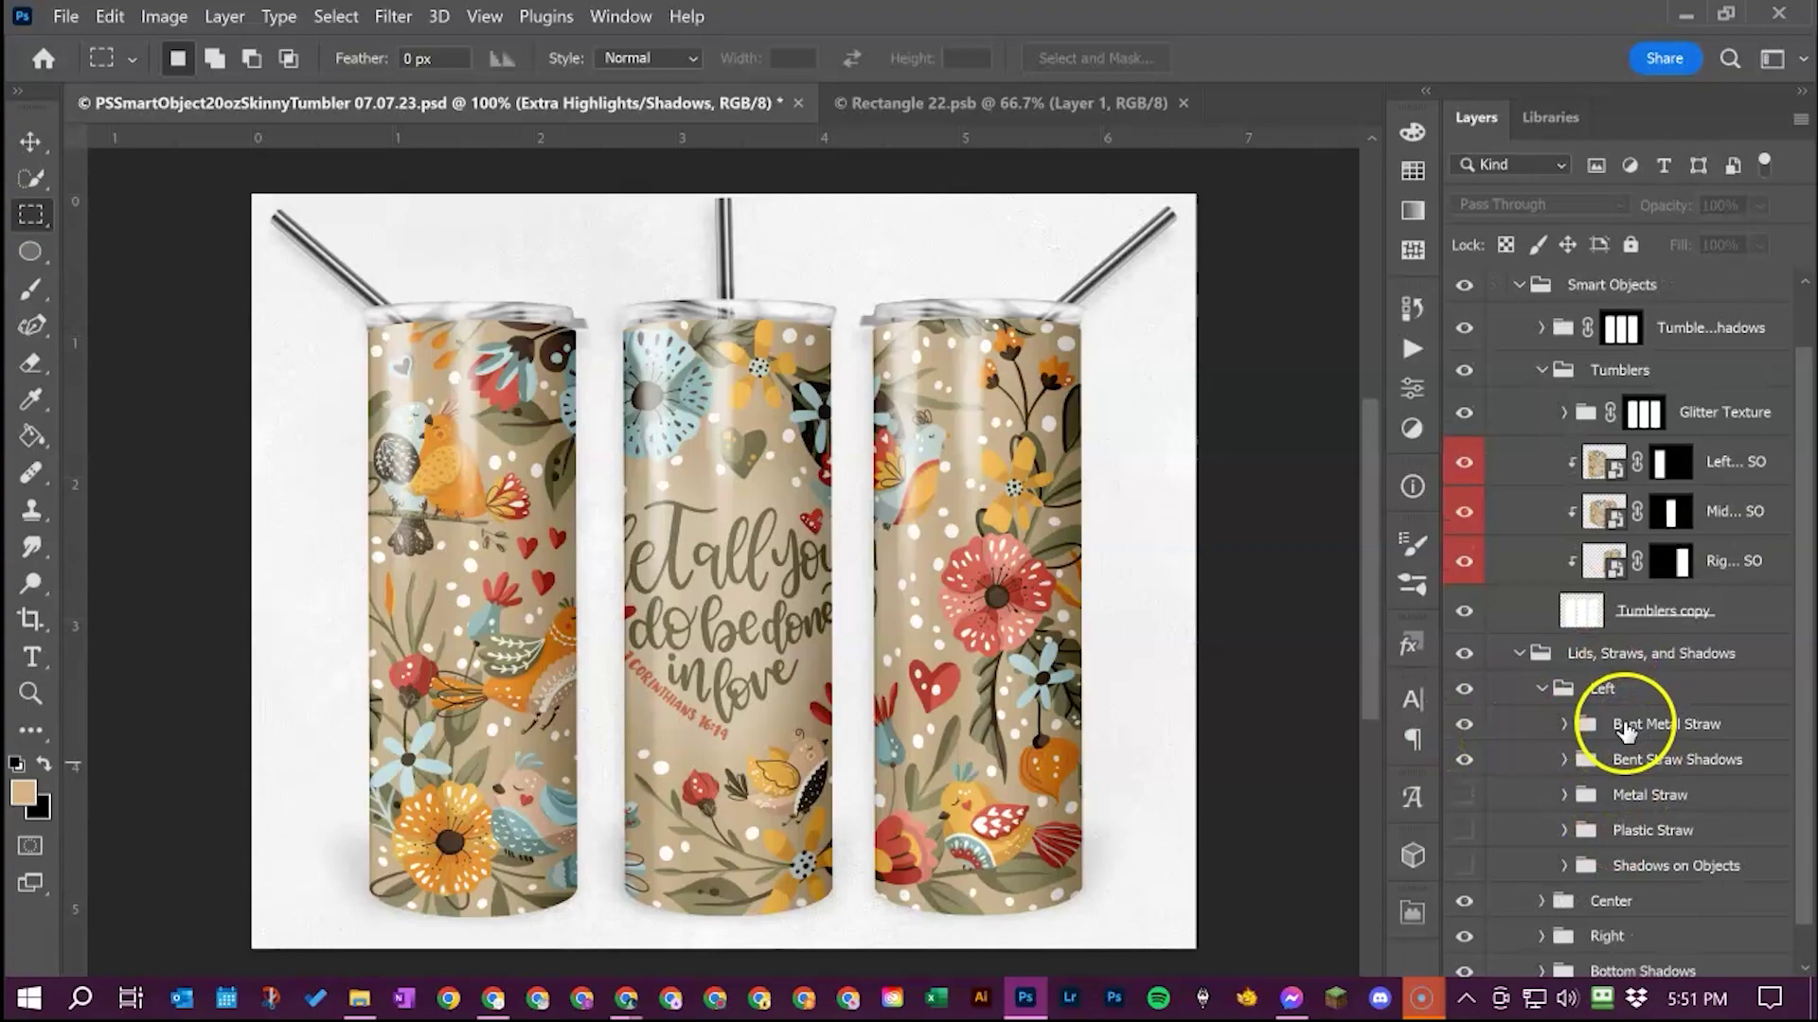
- Preview the left tumbler's bent, straight metal and plastic straws by toggling their visibility
drag(1465, 725, 1463, 761)
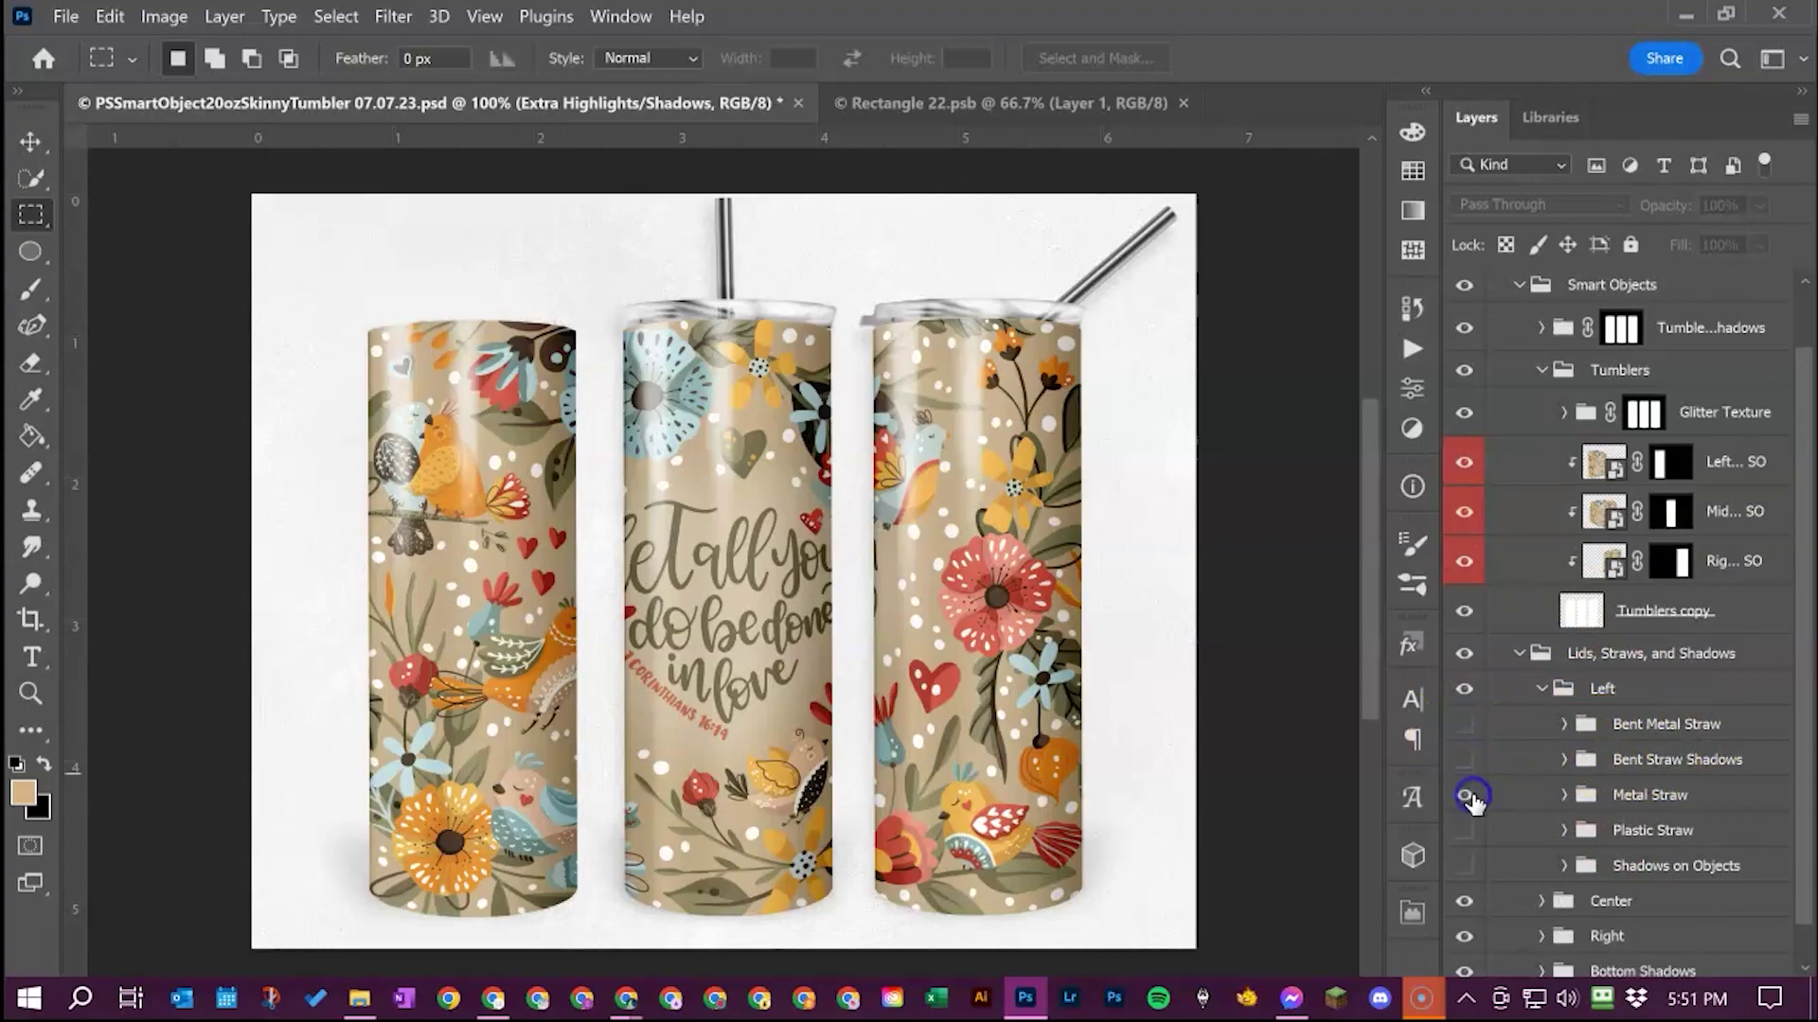
click(1467, 796)
click(1466, 795)
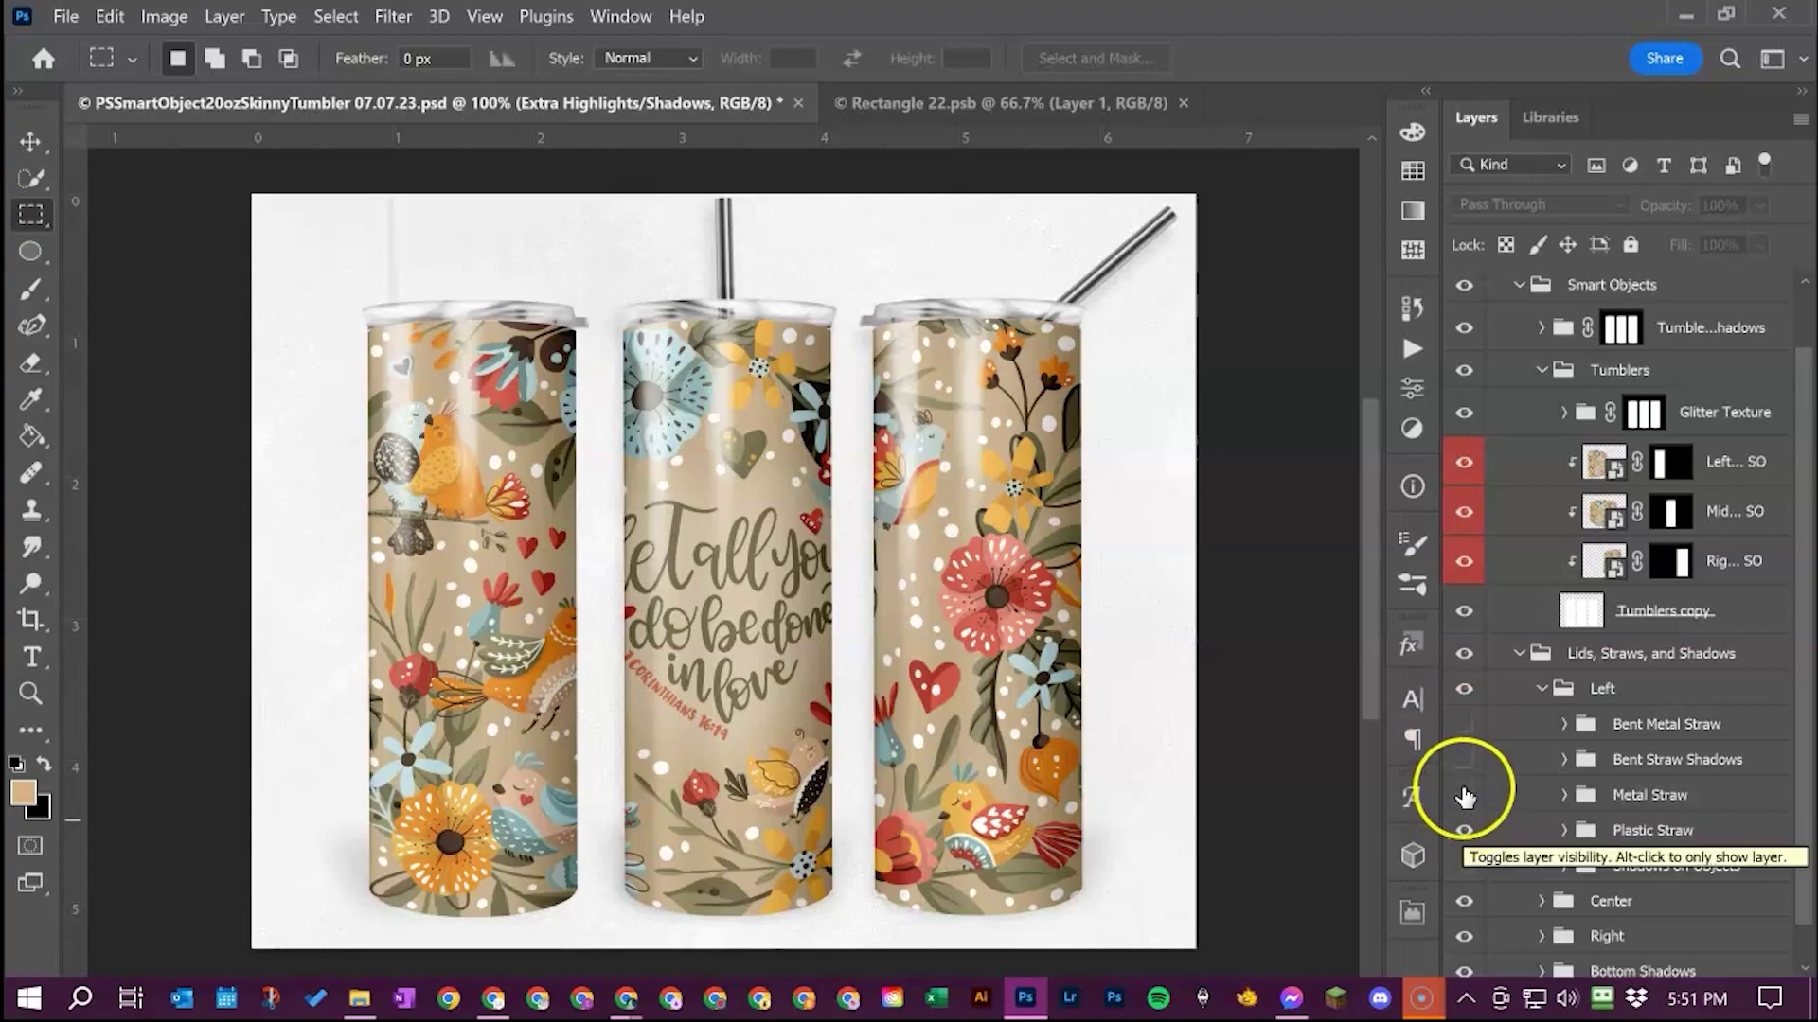
click(1464, 831)
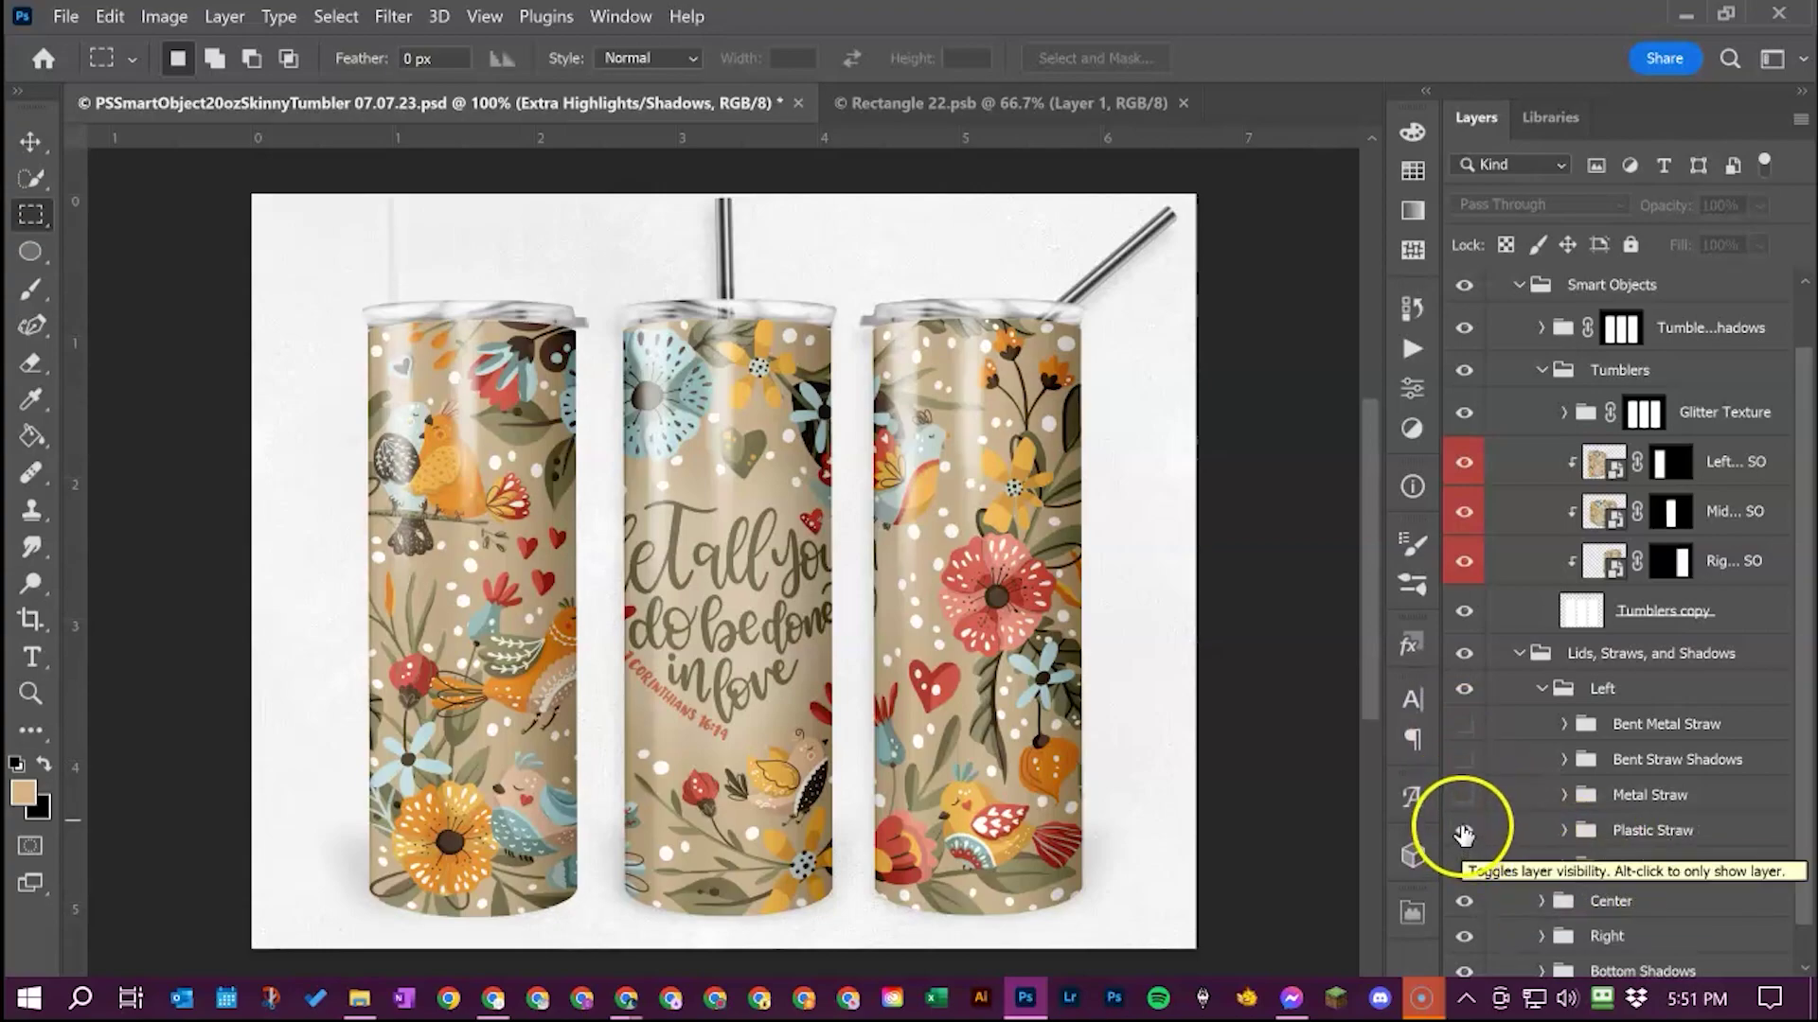
click(1464, 831)
click(1465, 797)
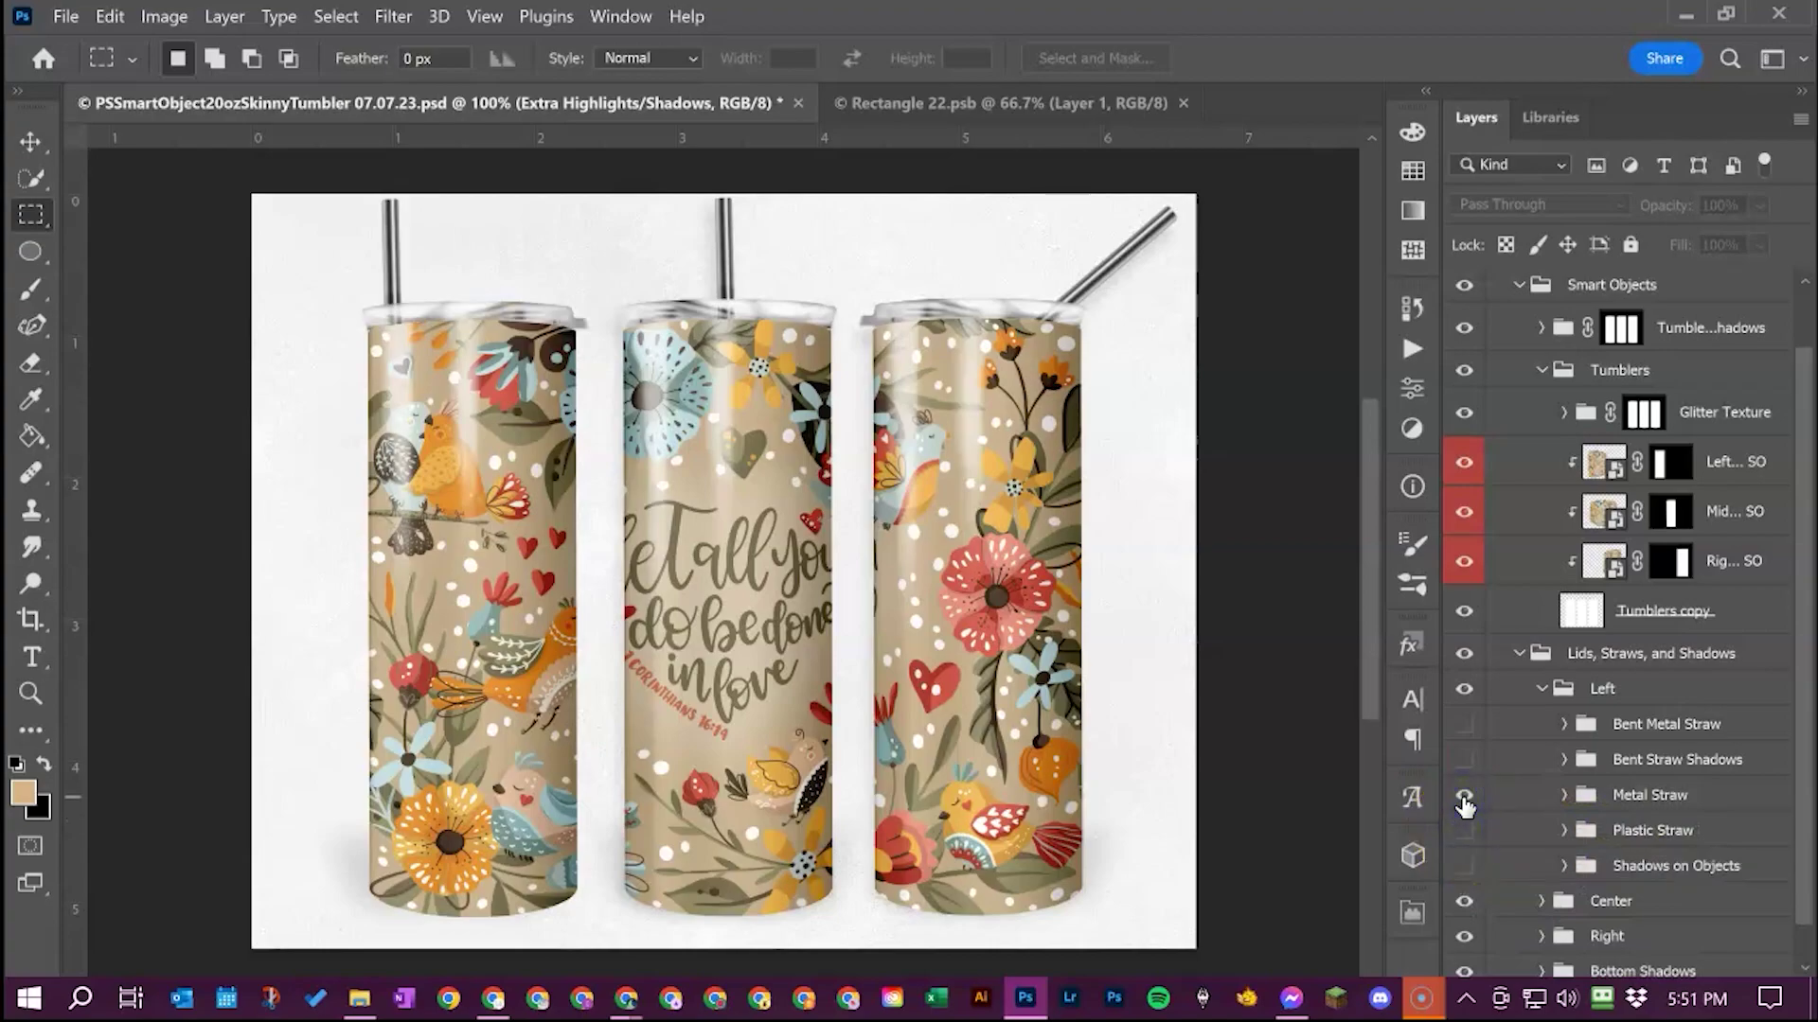
click(1464, 799)
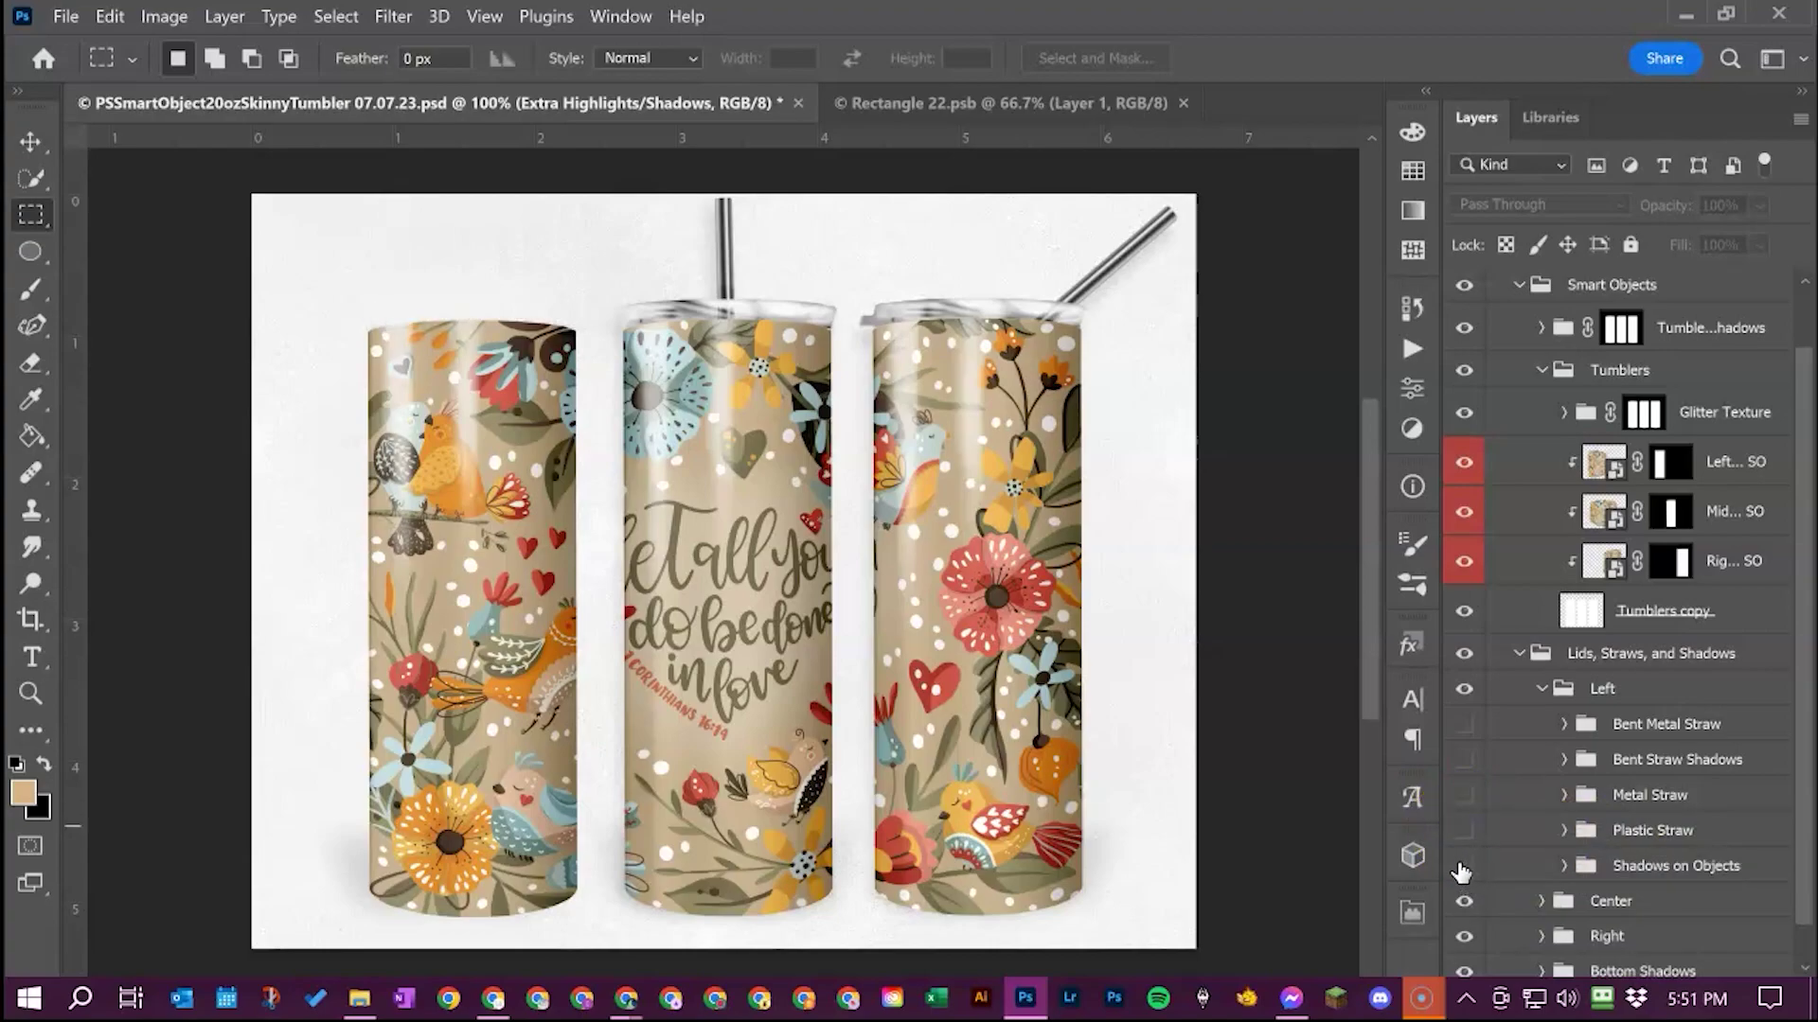
- Settle on the bent metal straw with object shadows off and collapse the straw options
click(1462, 866)
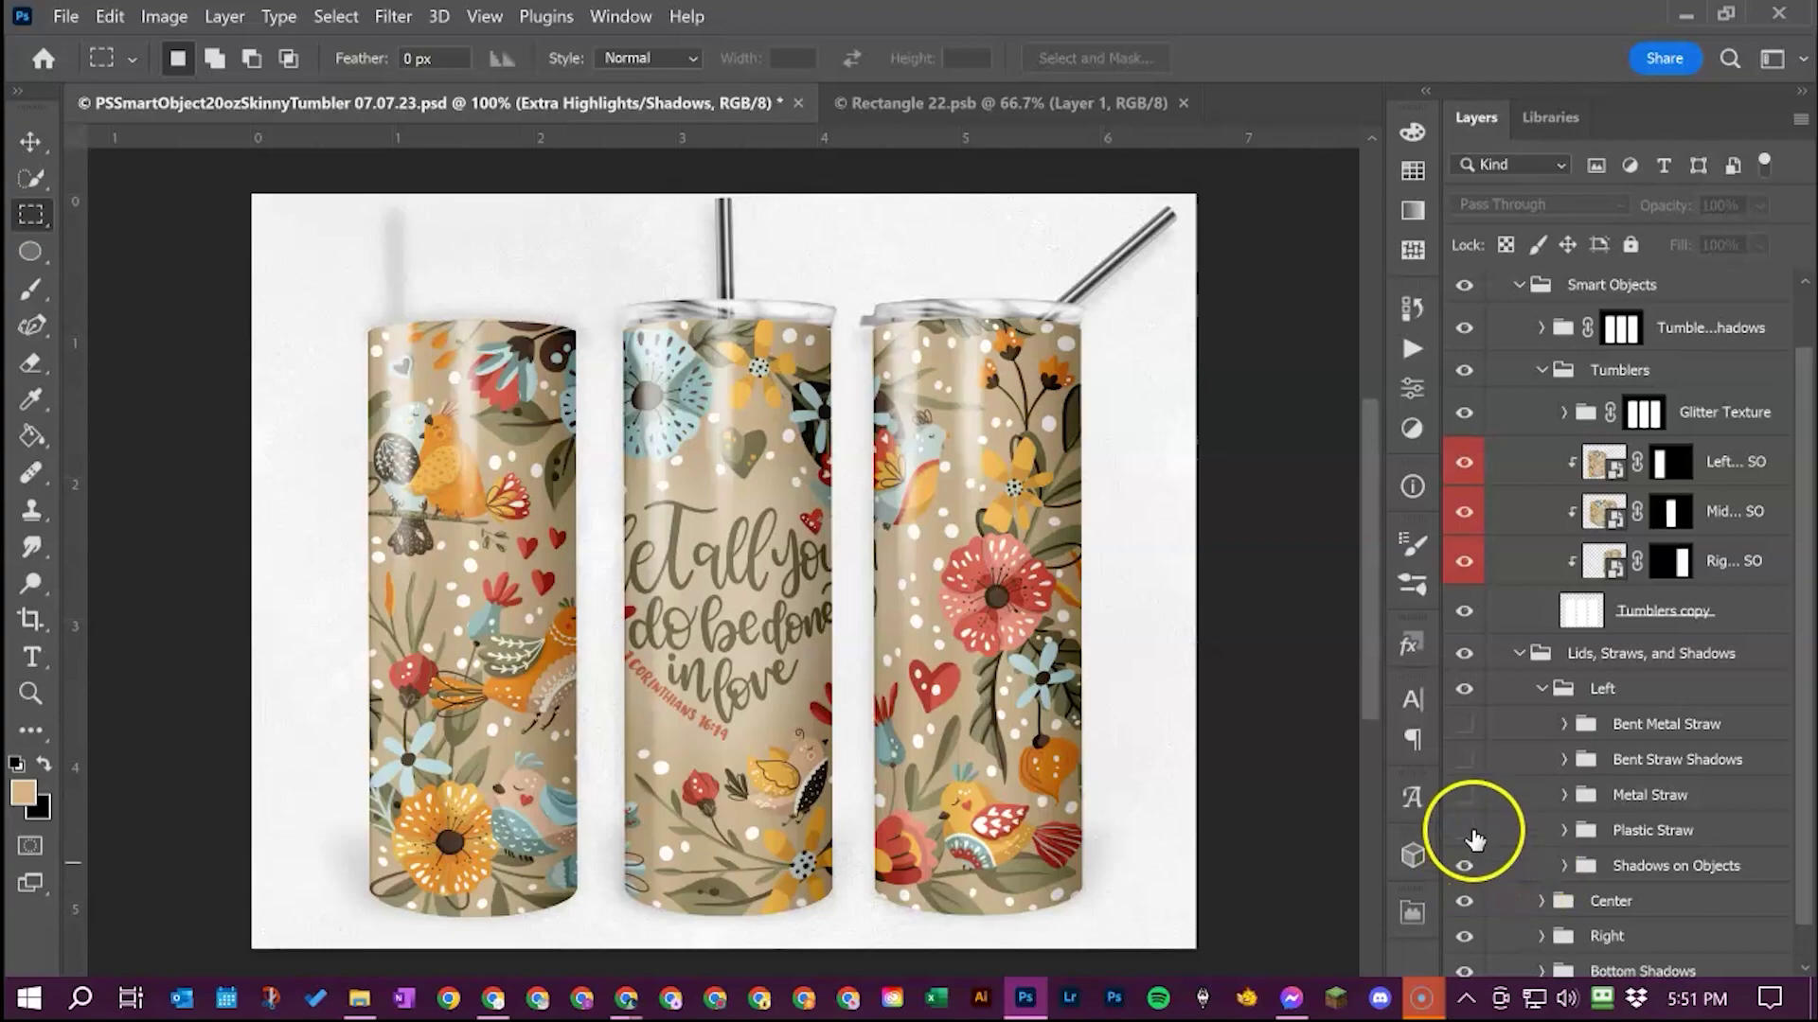
click(1466, 831)
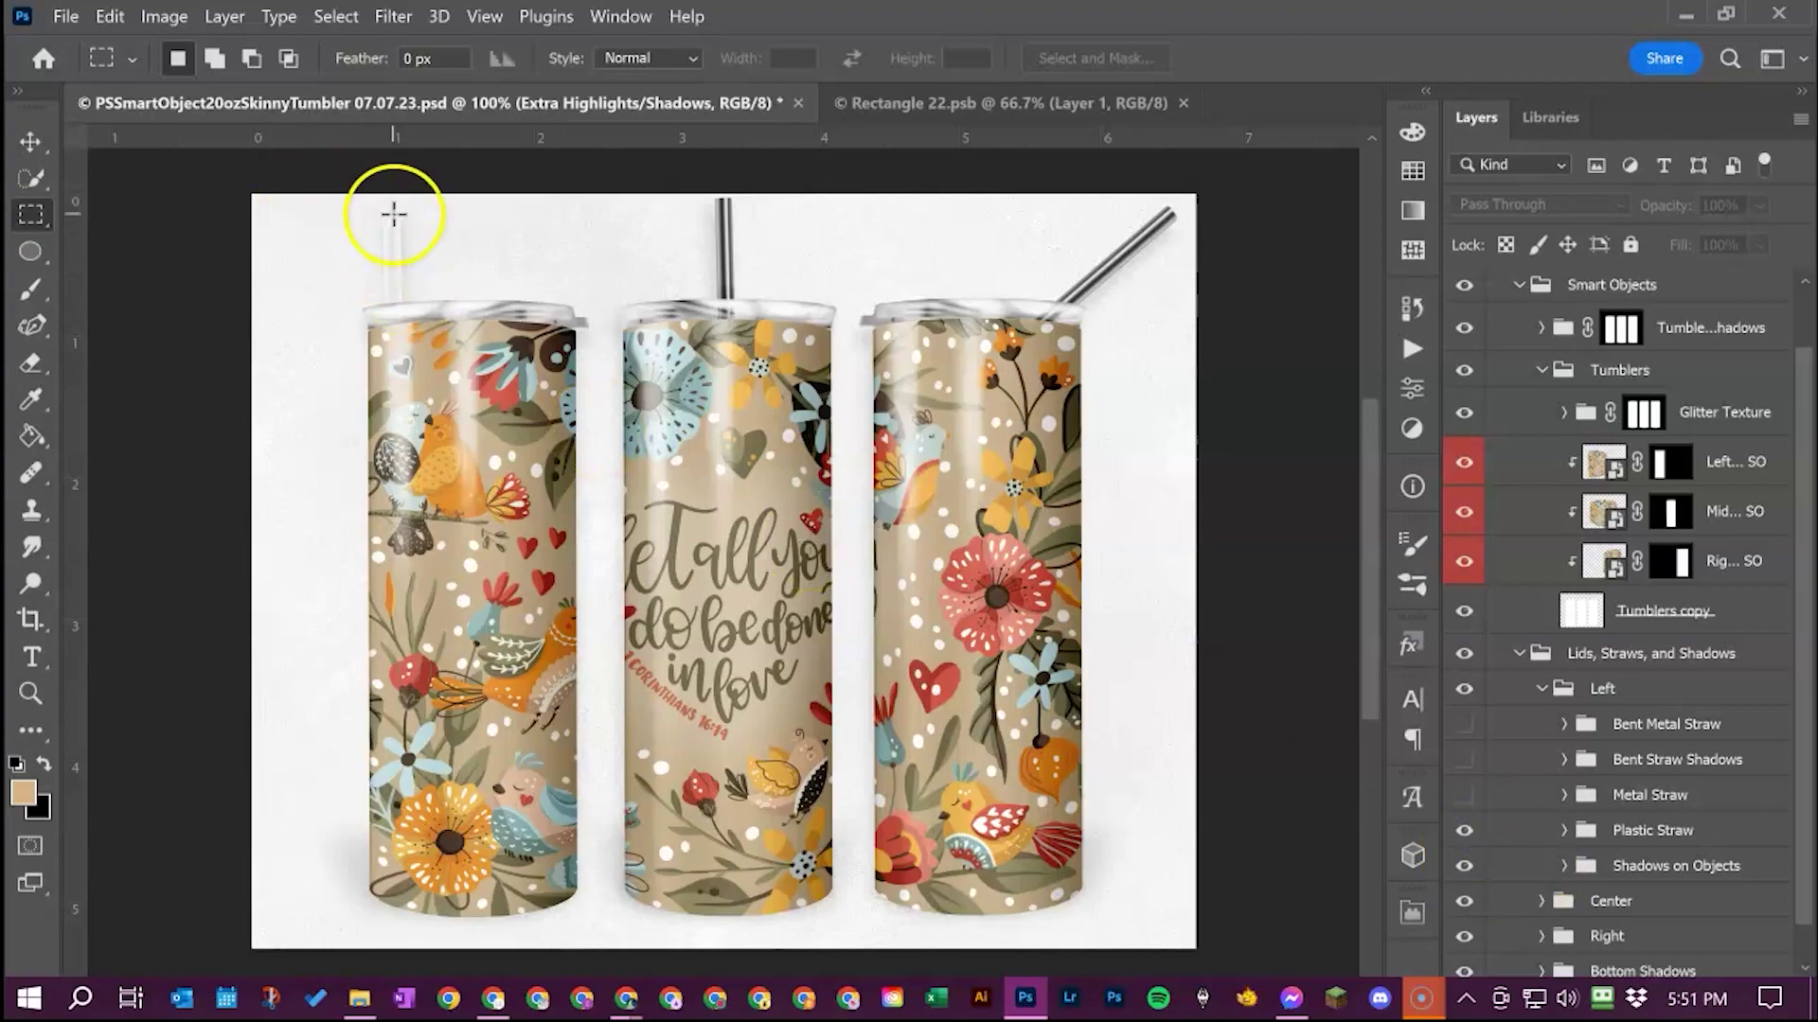
click(1464, 830)
click(1463, 796)
click(1463, 796)
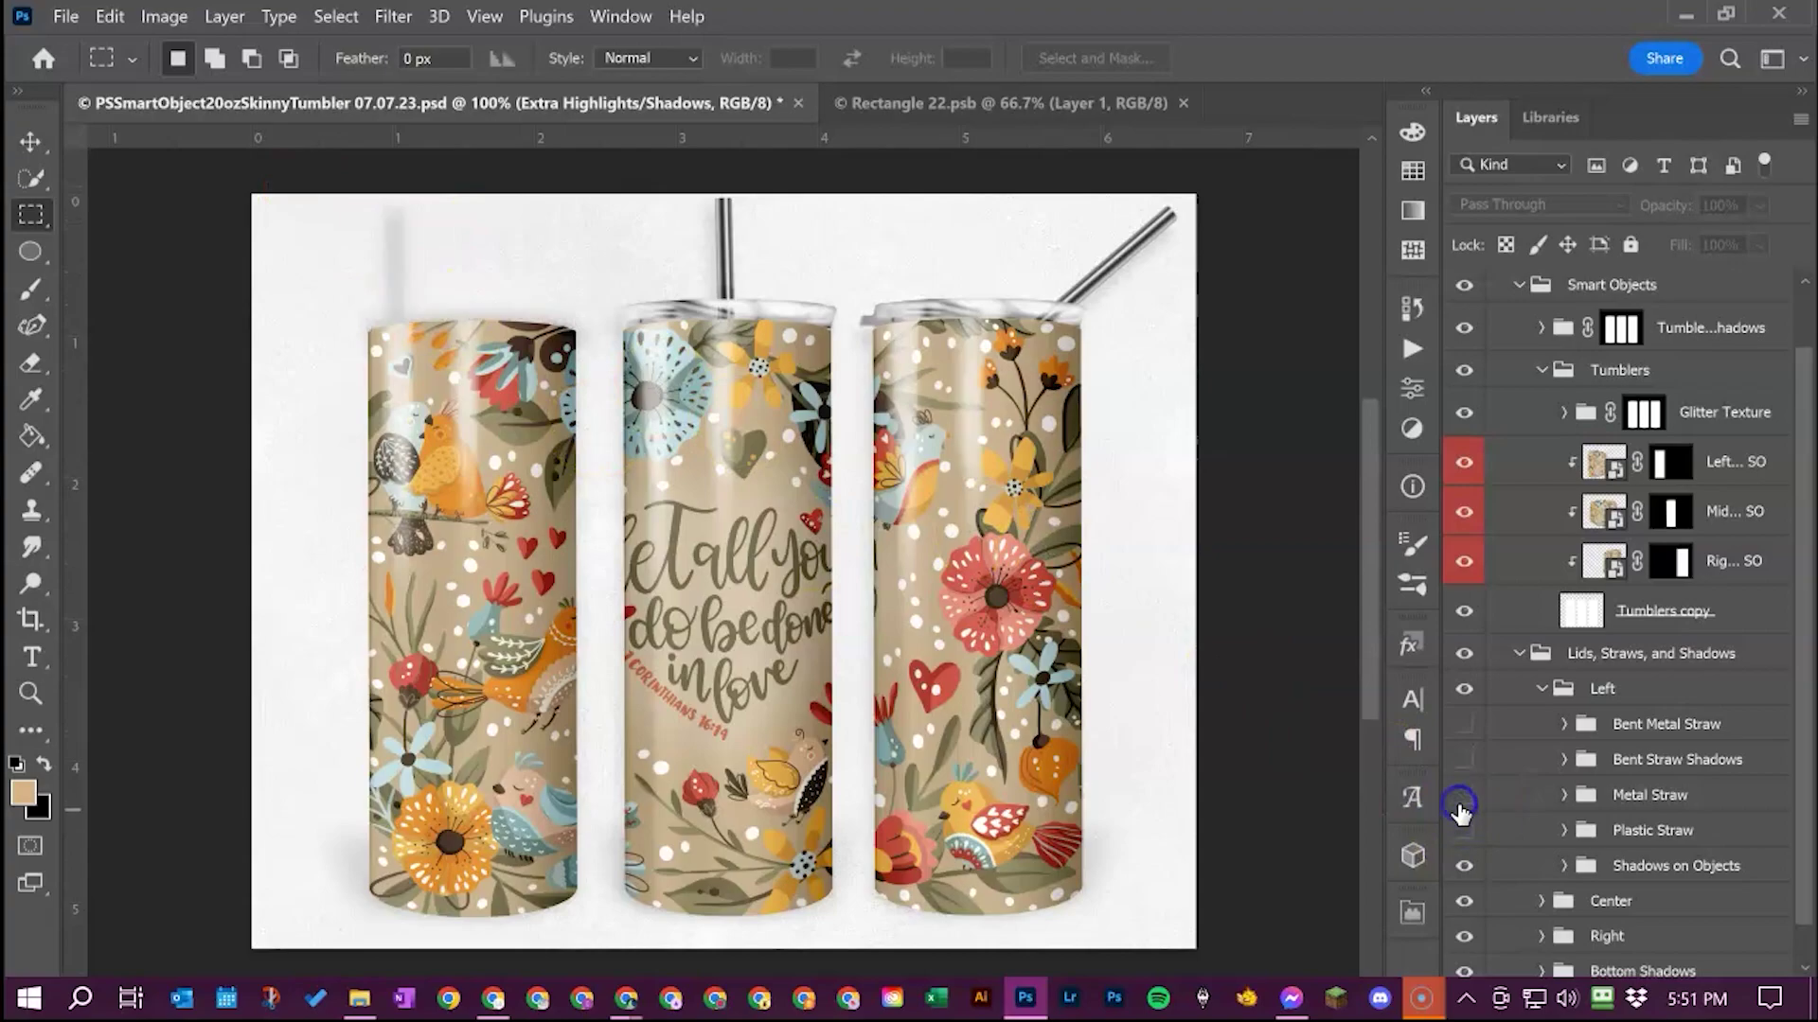
click(1463, 866)
click(1462, 745)
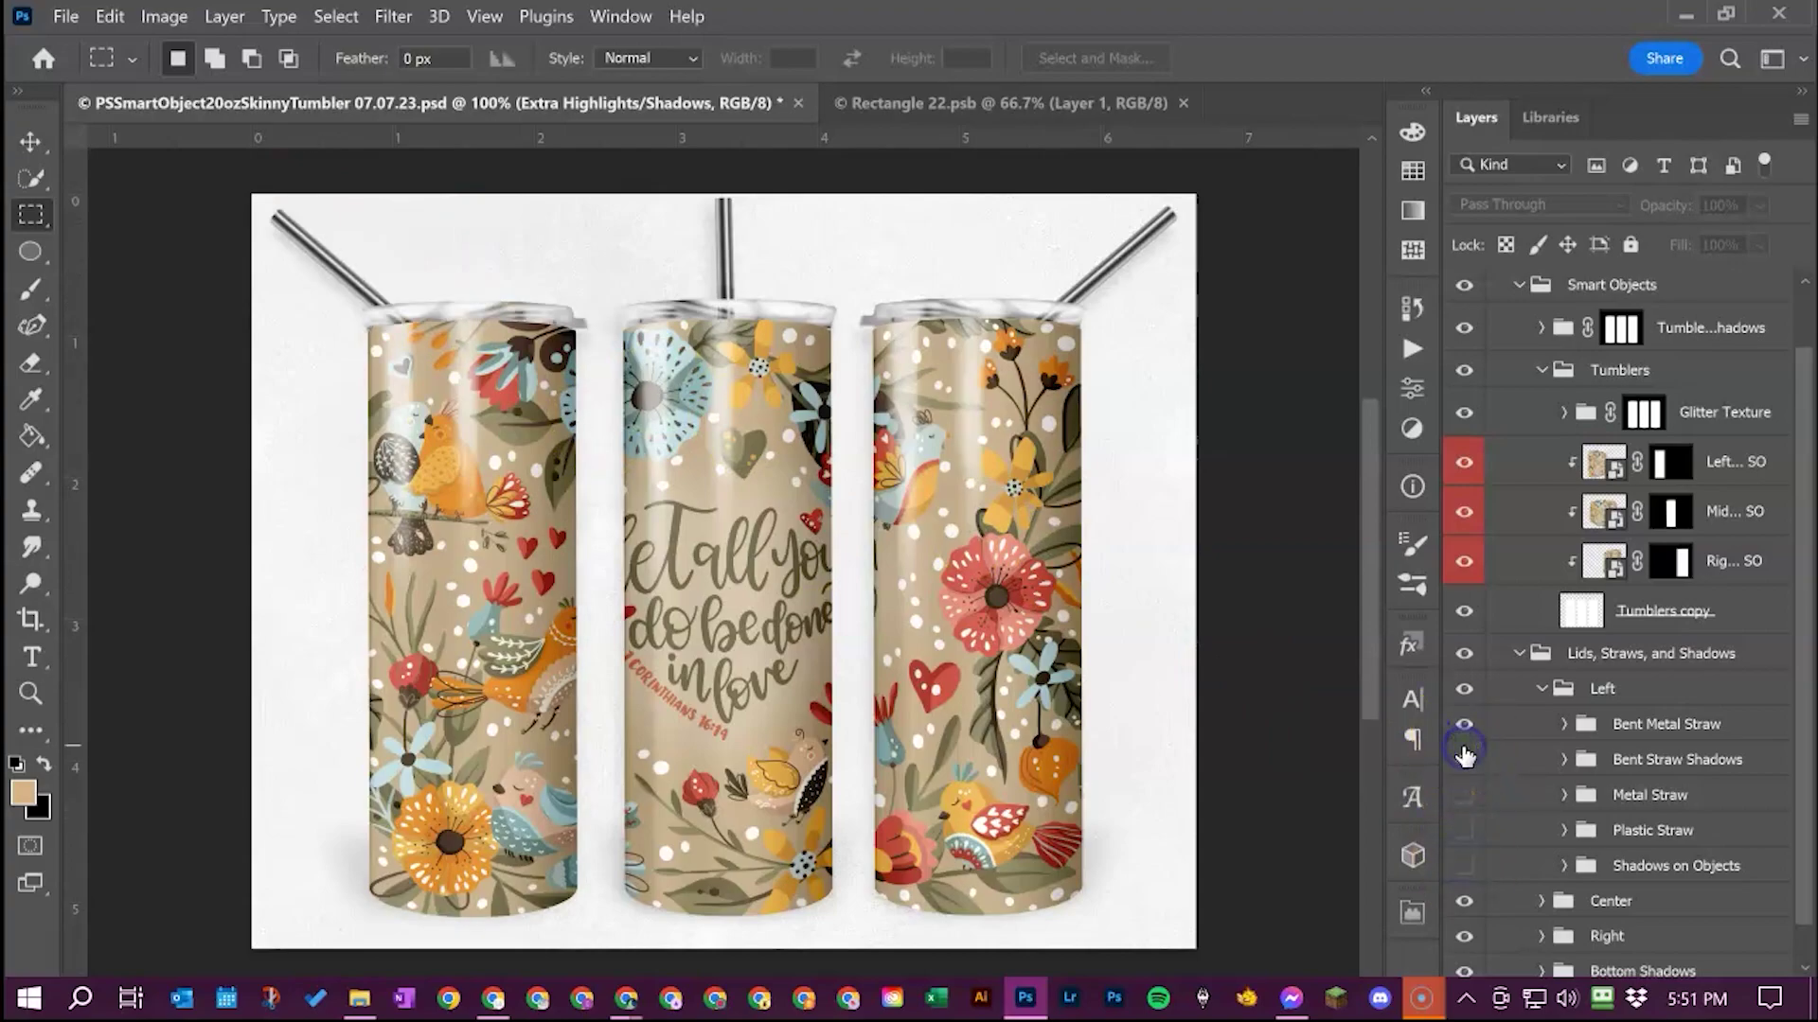
click(1542, 689)
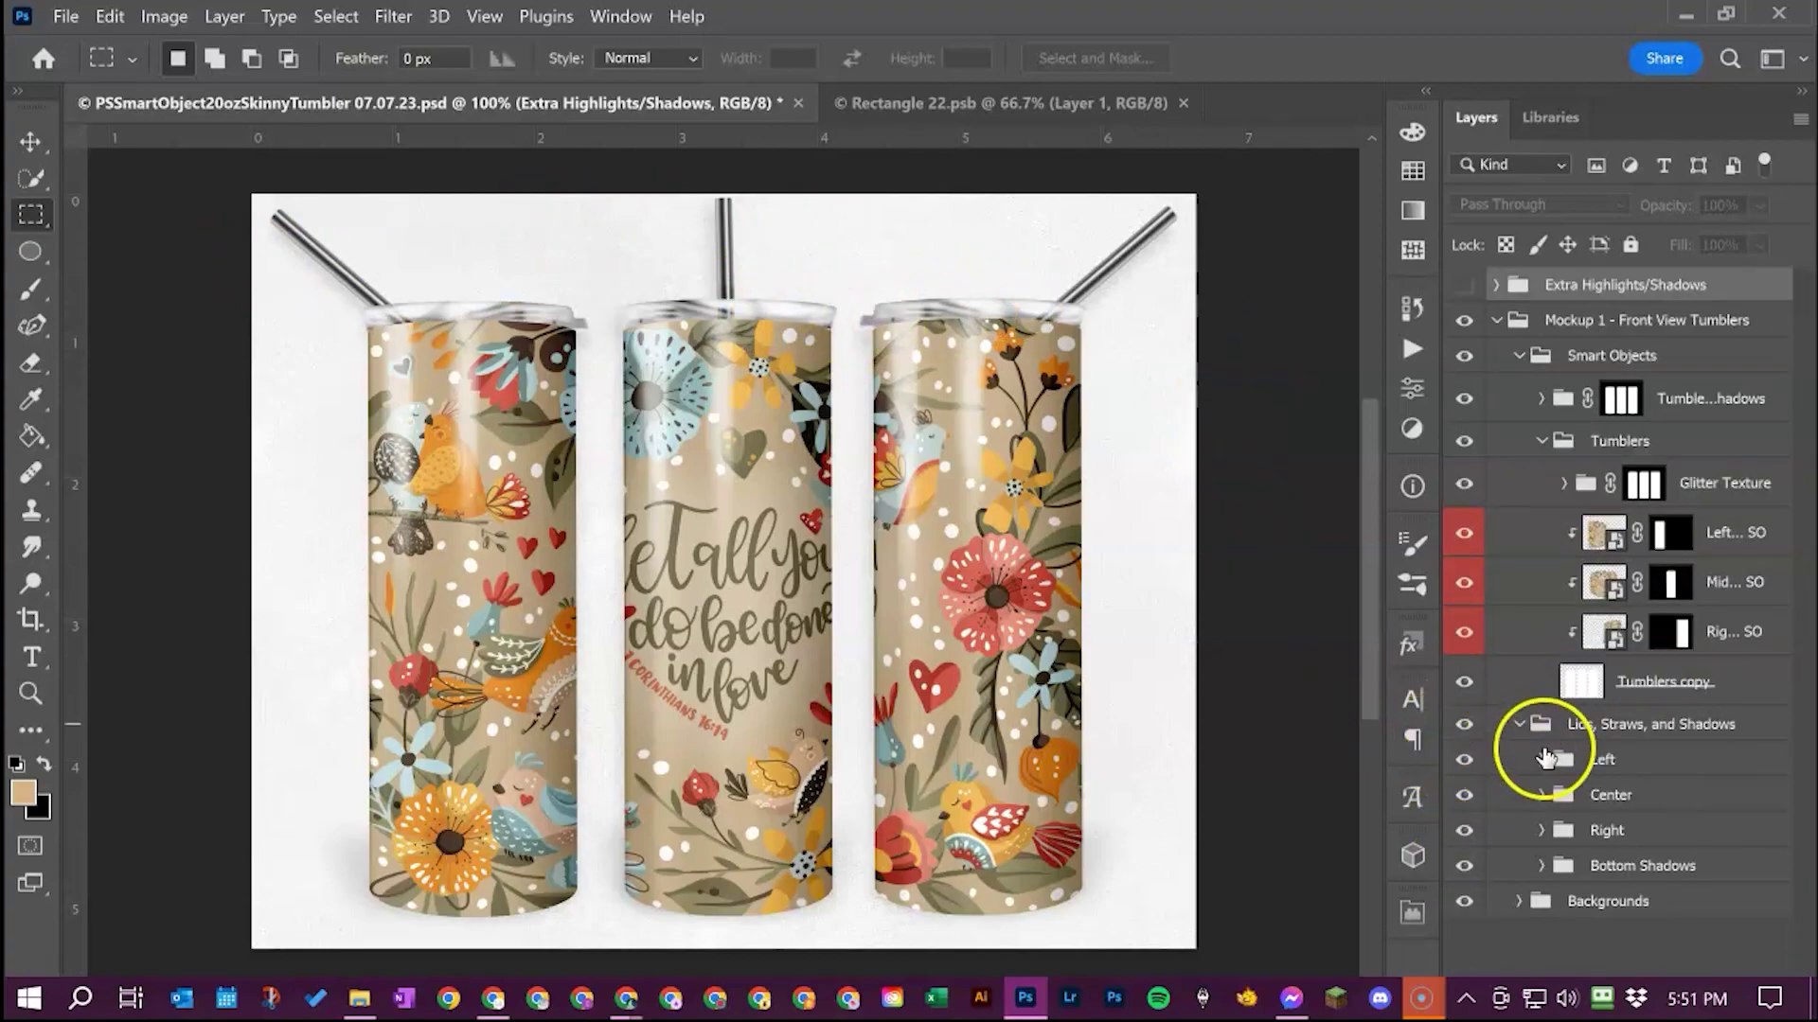
click(1542, 865)
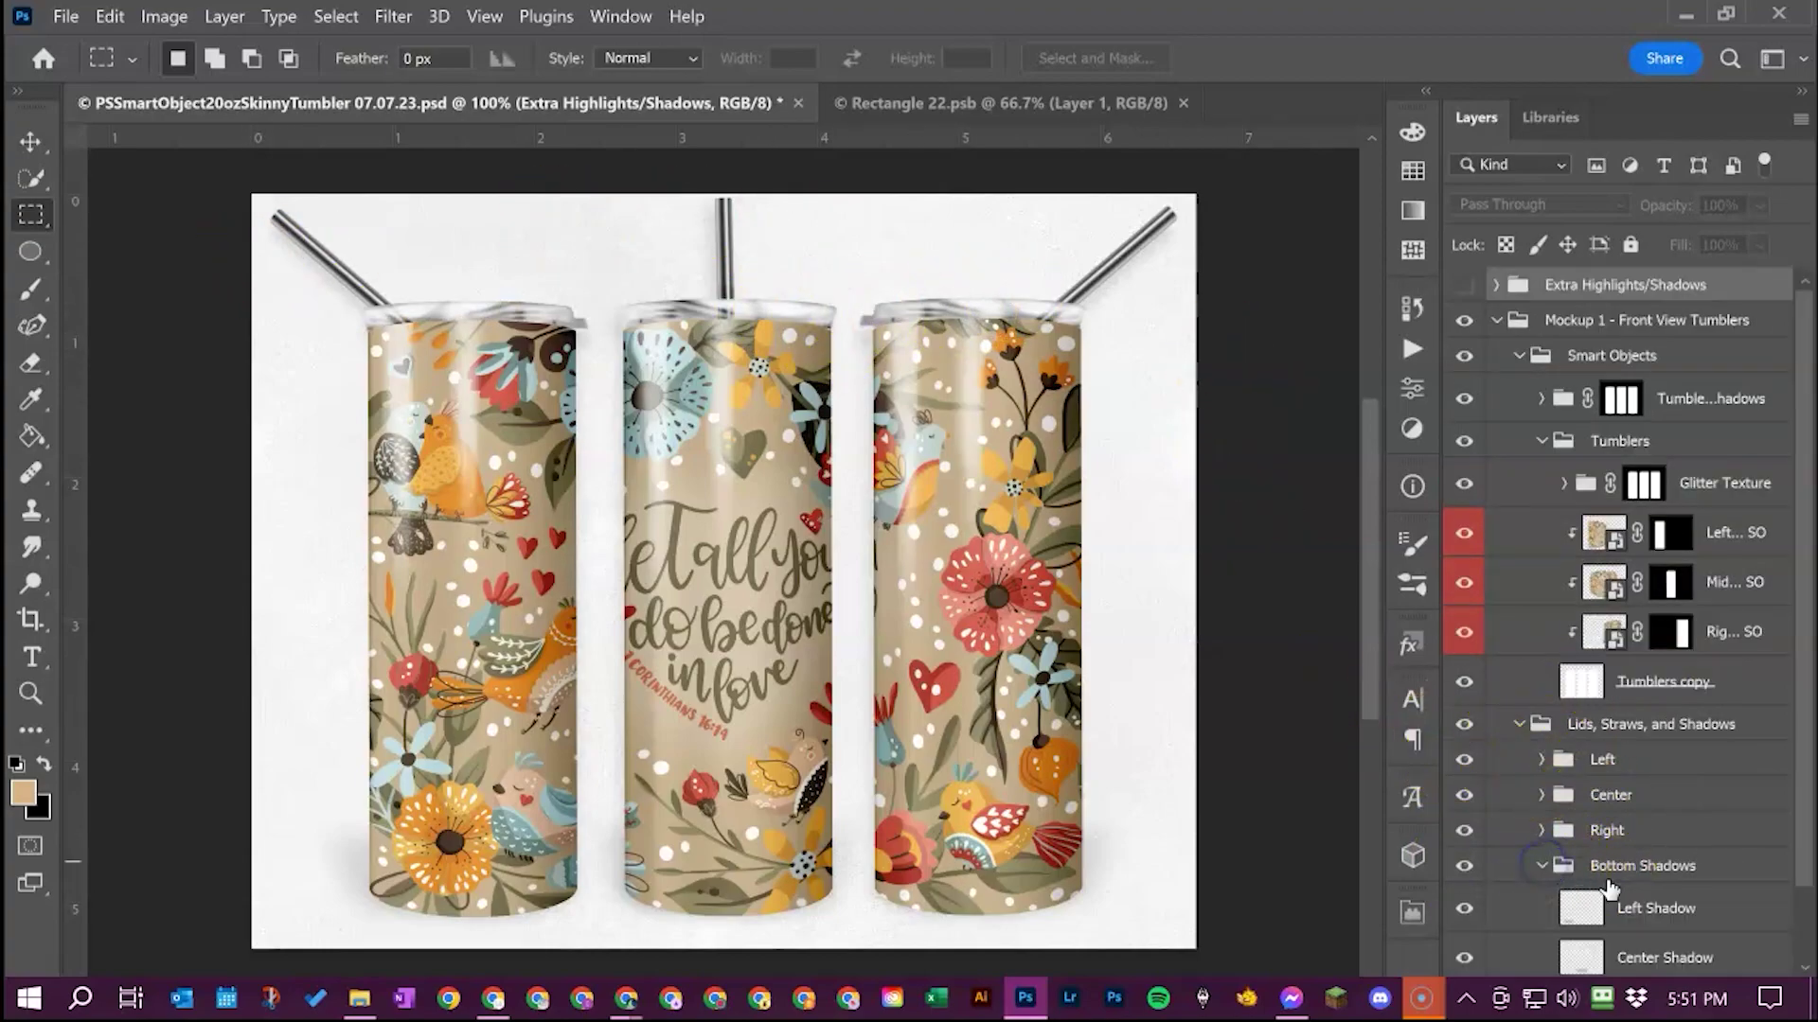
scroll(1614, 885, down, 1)
click(1650, 857)
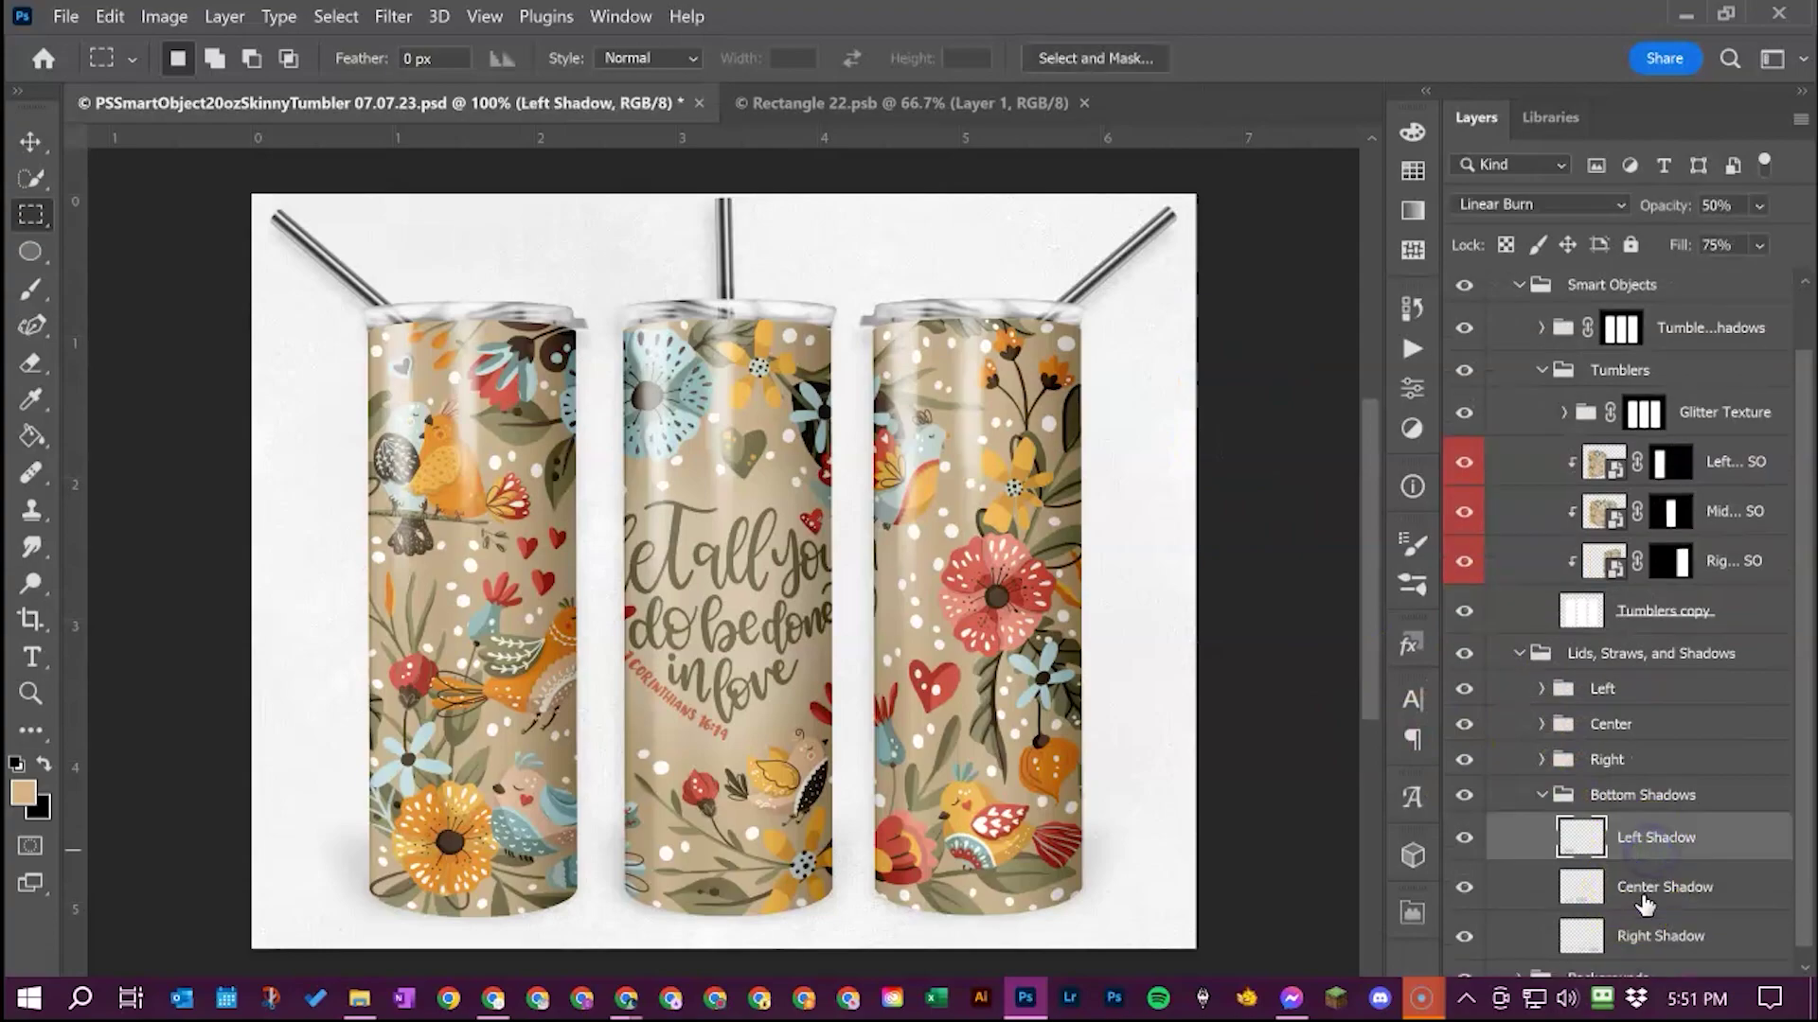
click(1645, 890)
click(1643, 936)
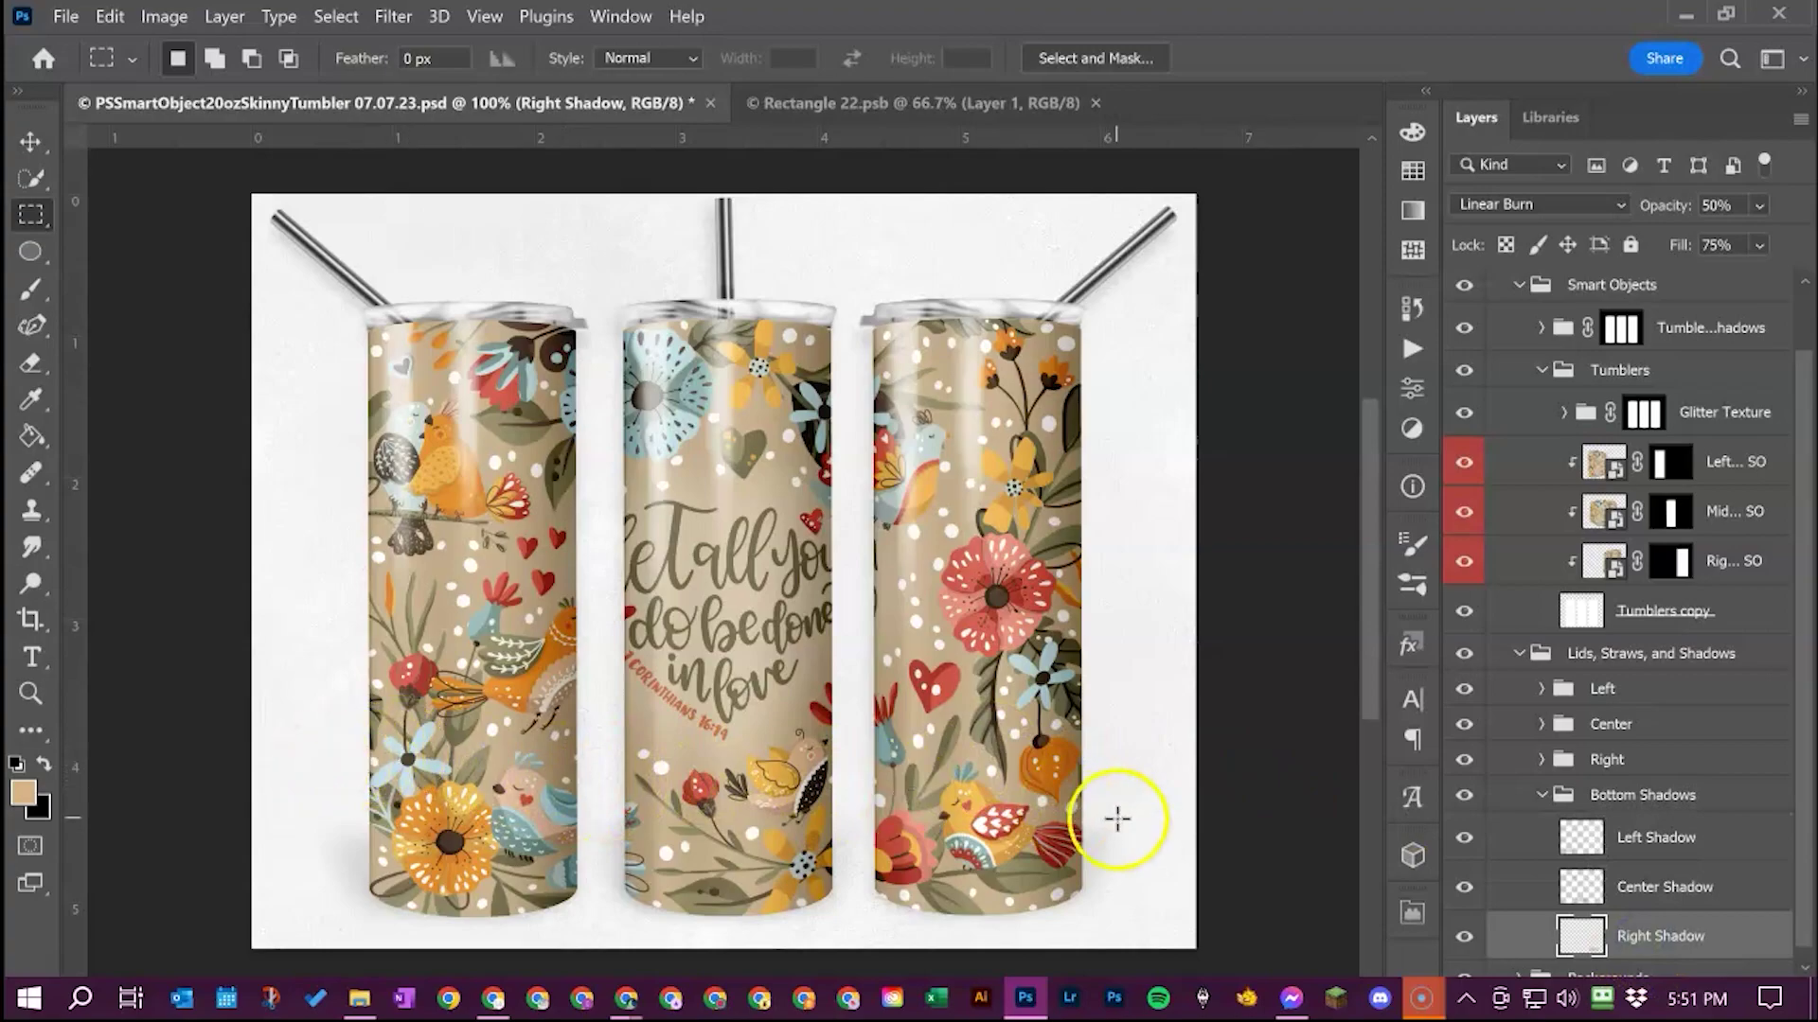
click(1714, 849)
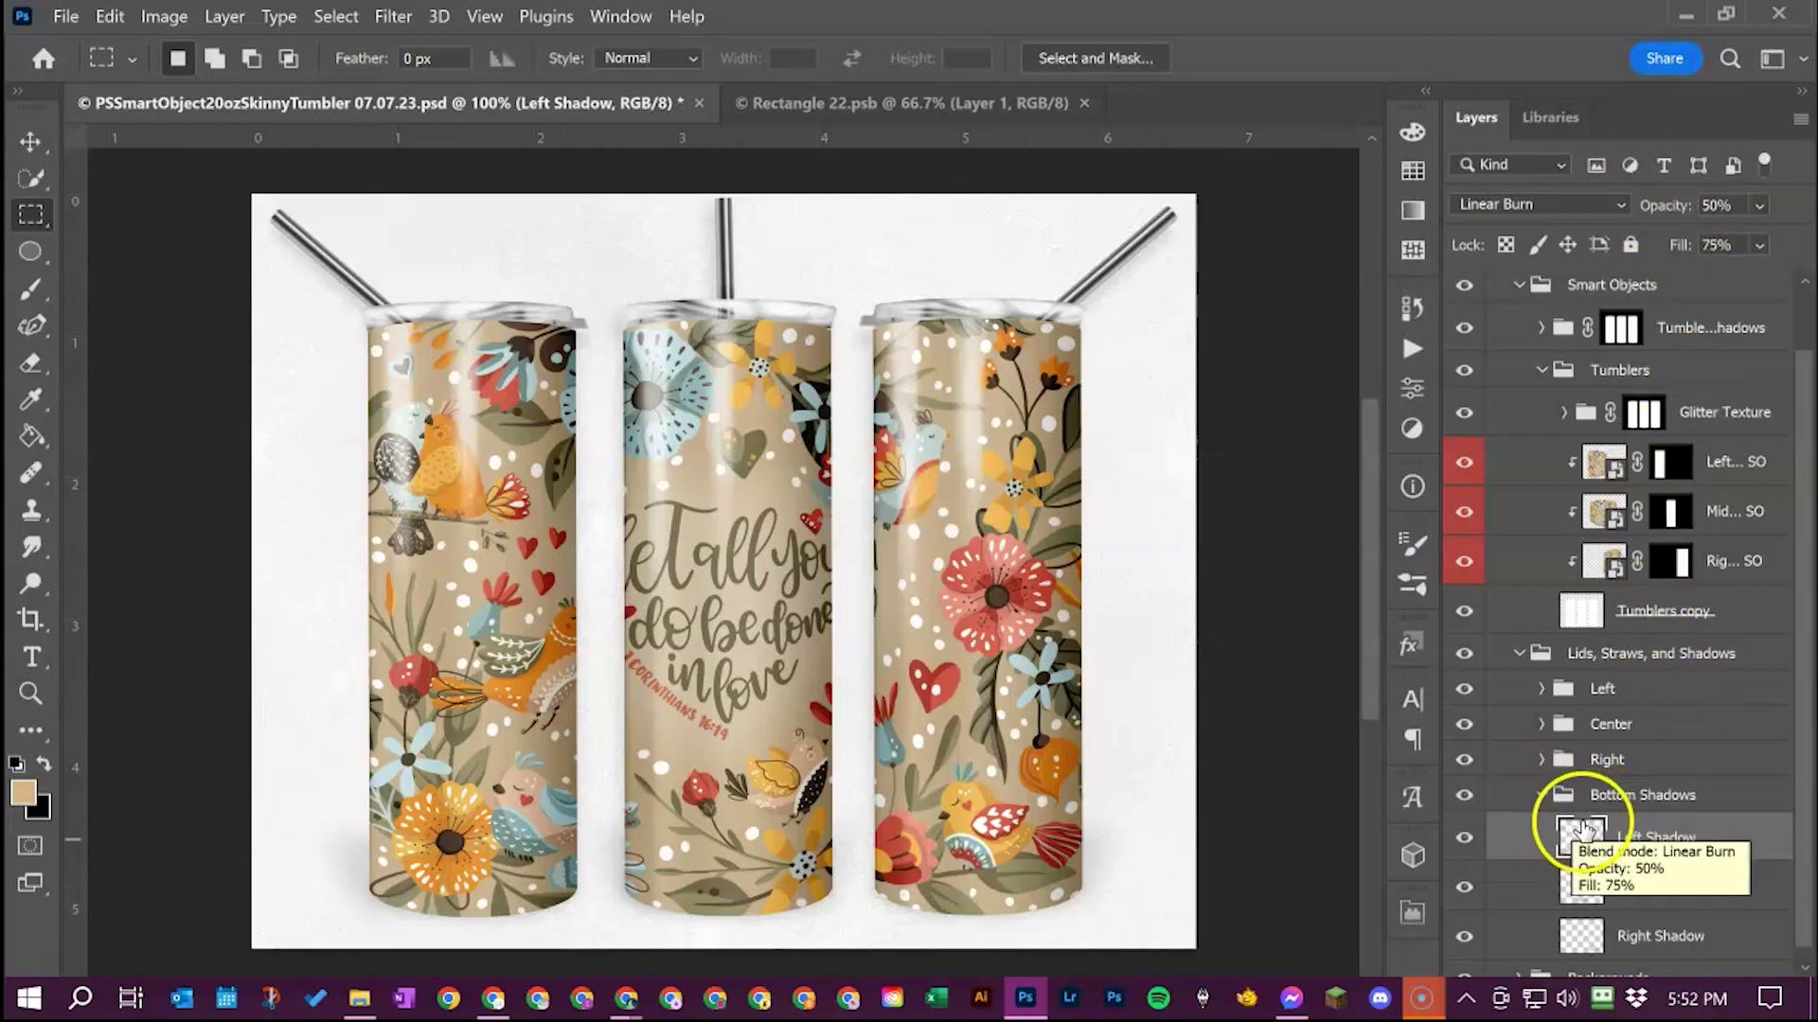
click(30, 141)
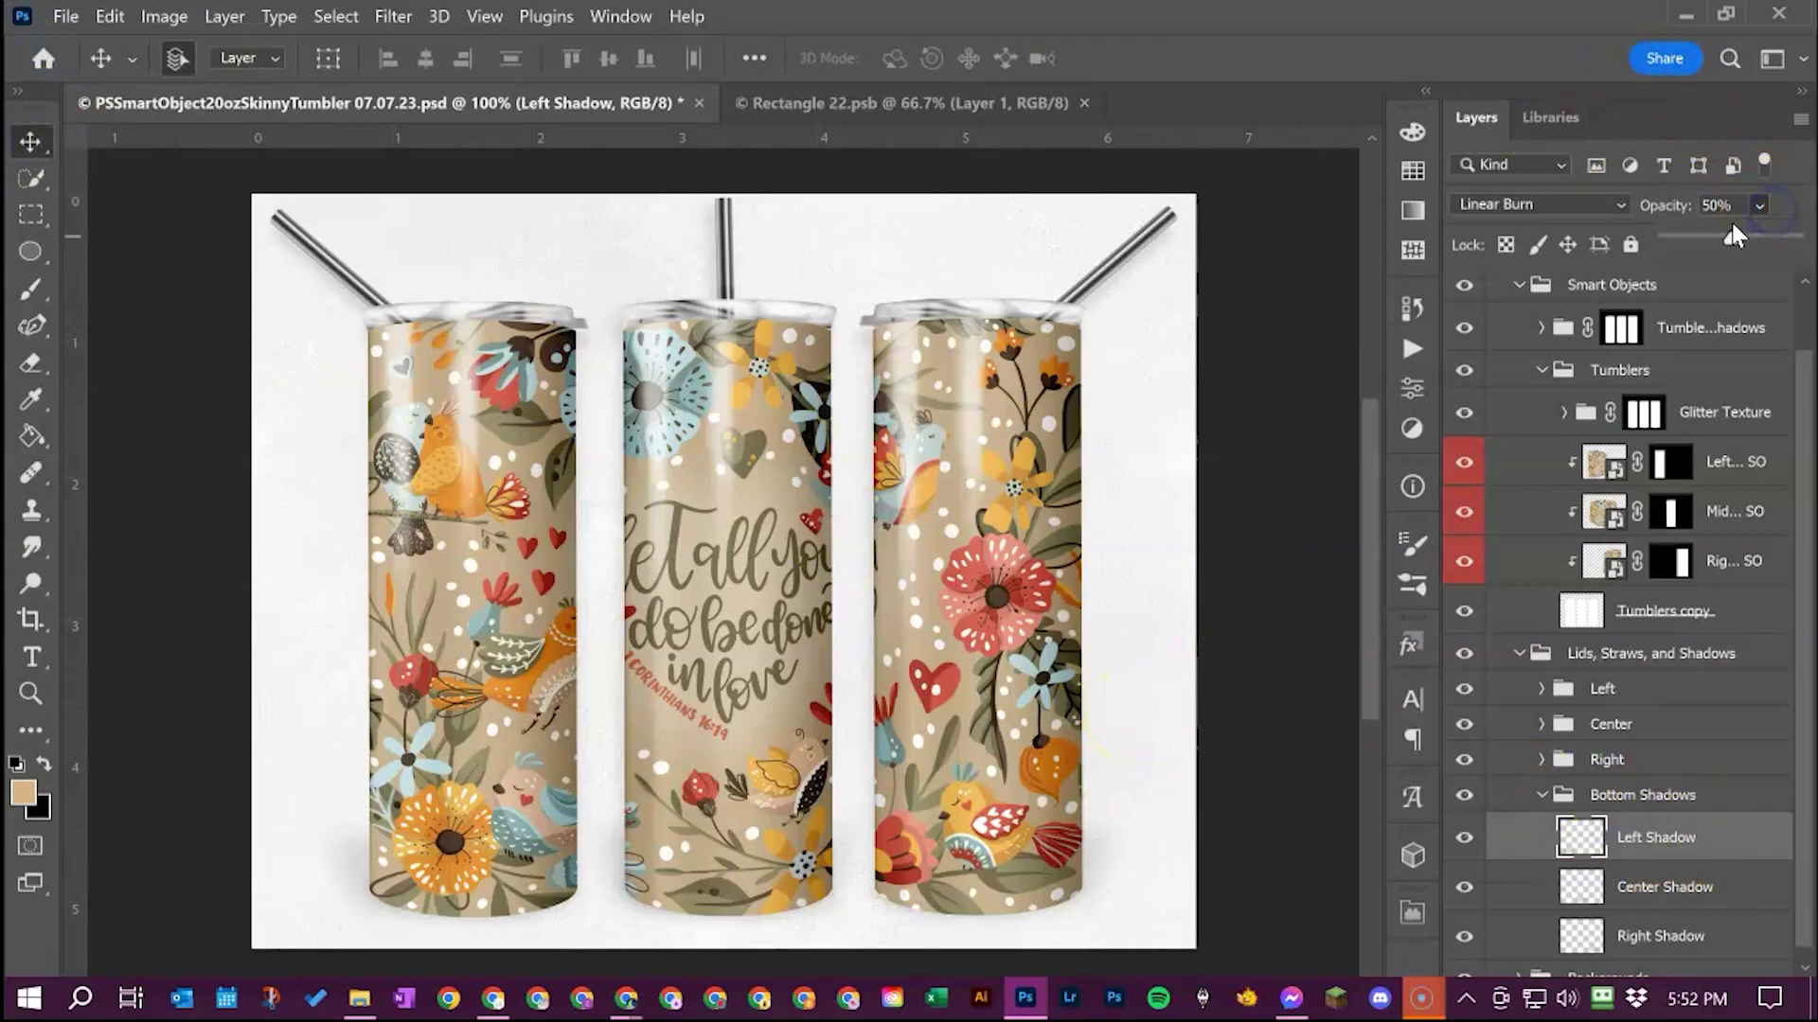
drag(1731, 237, 1799, 237)
click(1724, 834)
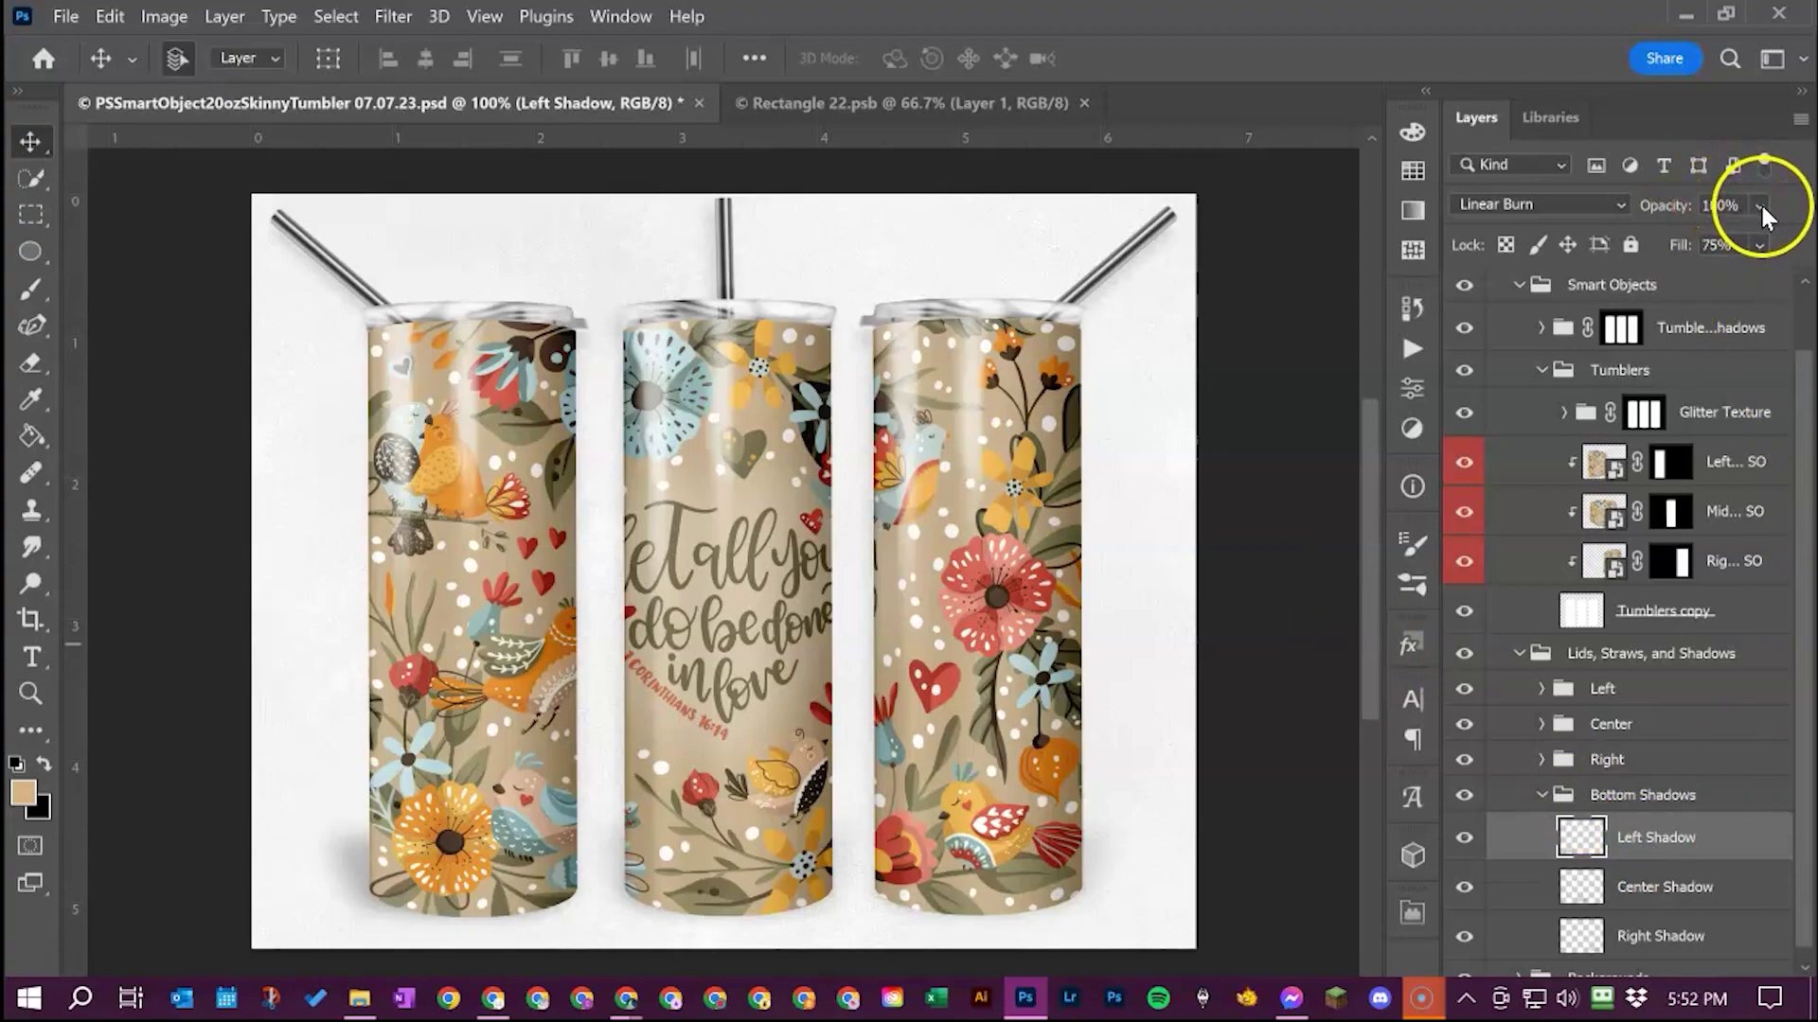
click(1694, 887)
click(1706, 839)
click(1715, 205)
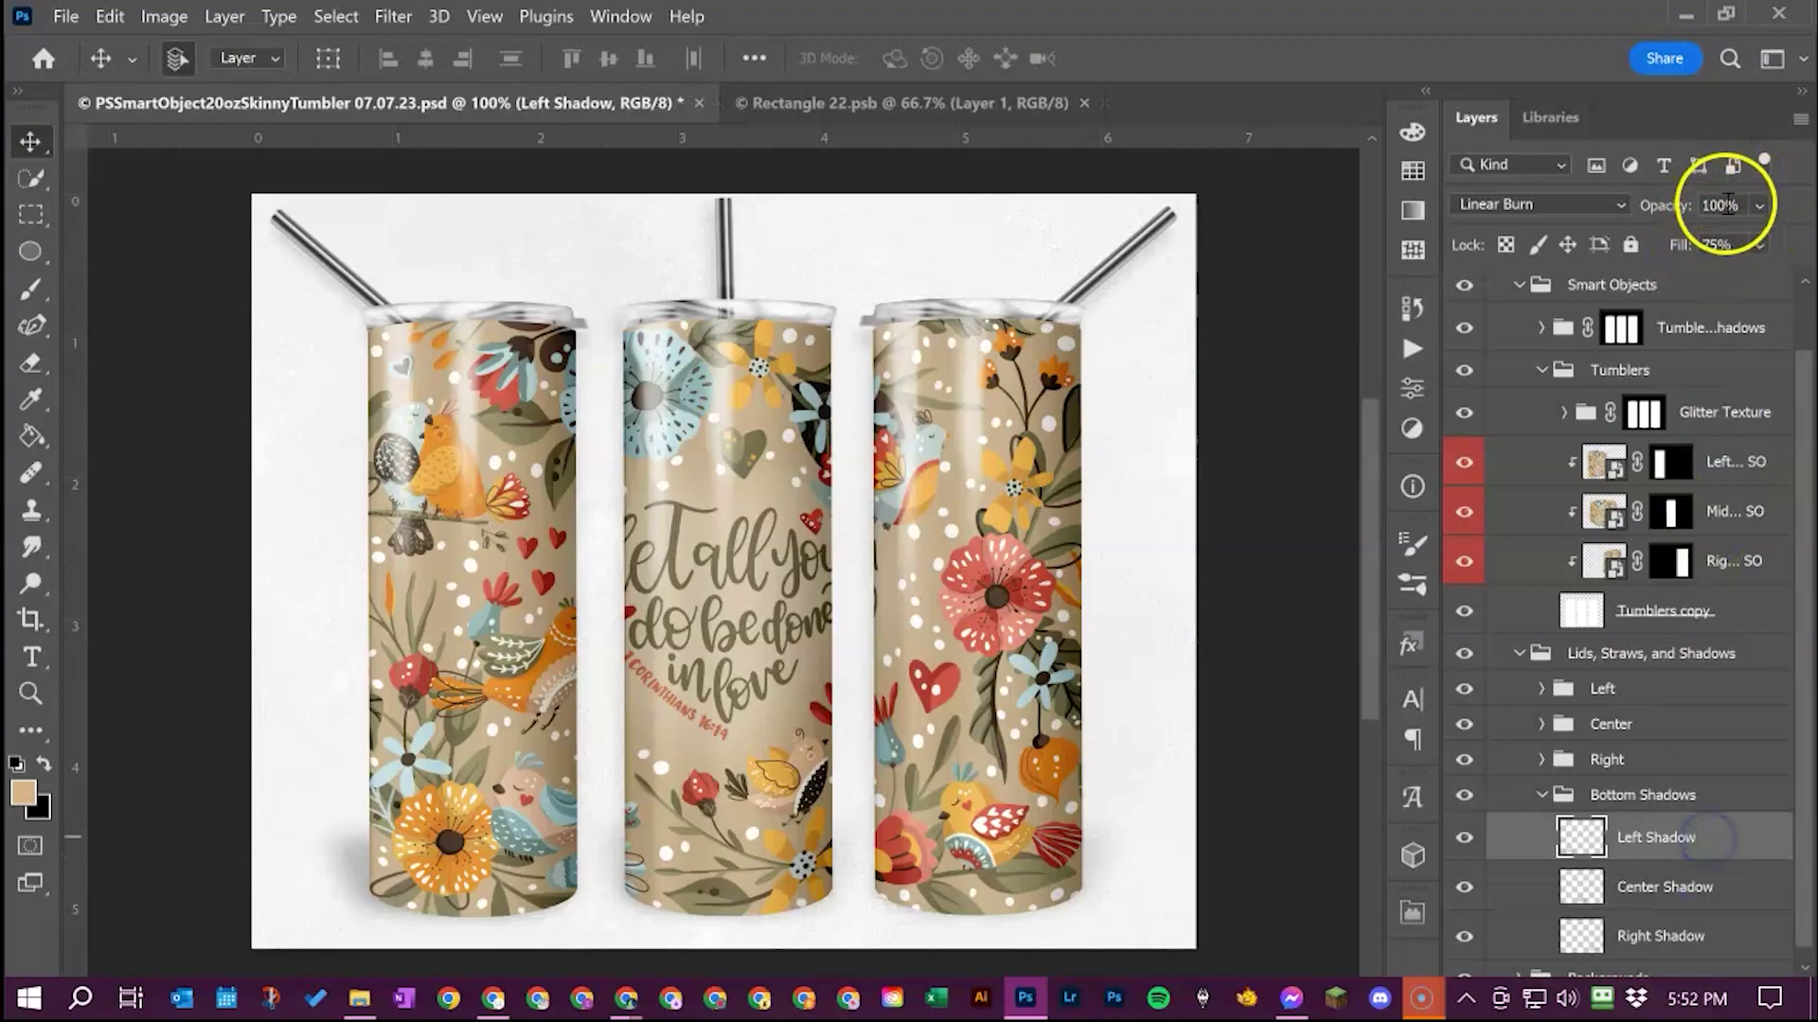
text(50)
key(Return)
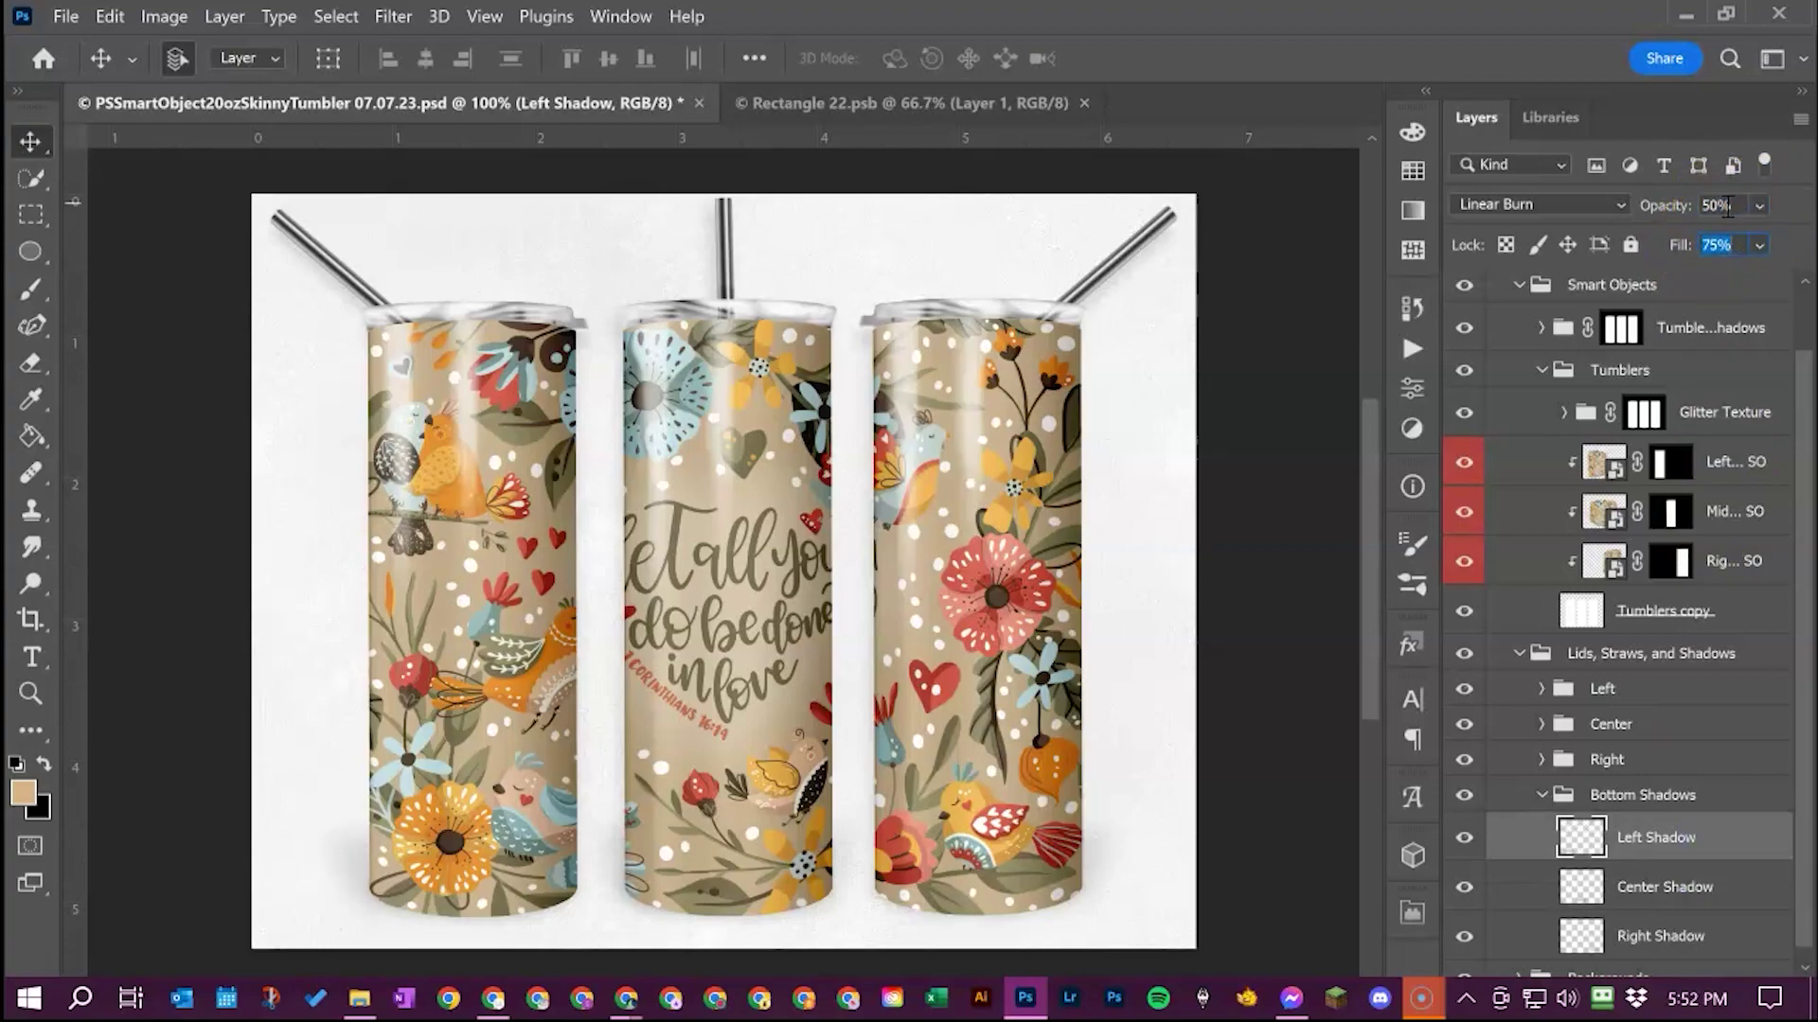
click(1564, 795)
click(1542, 795)
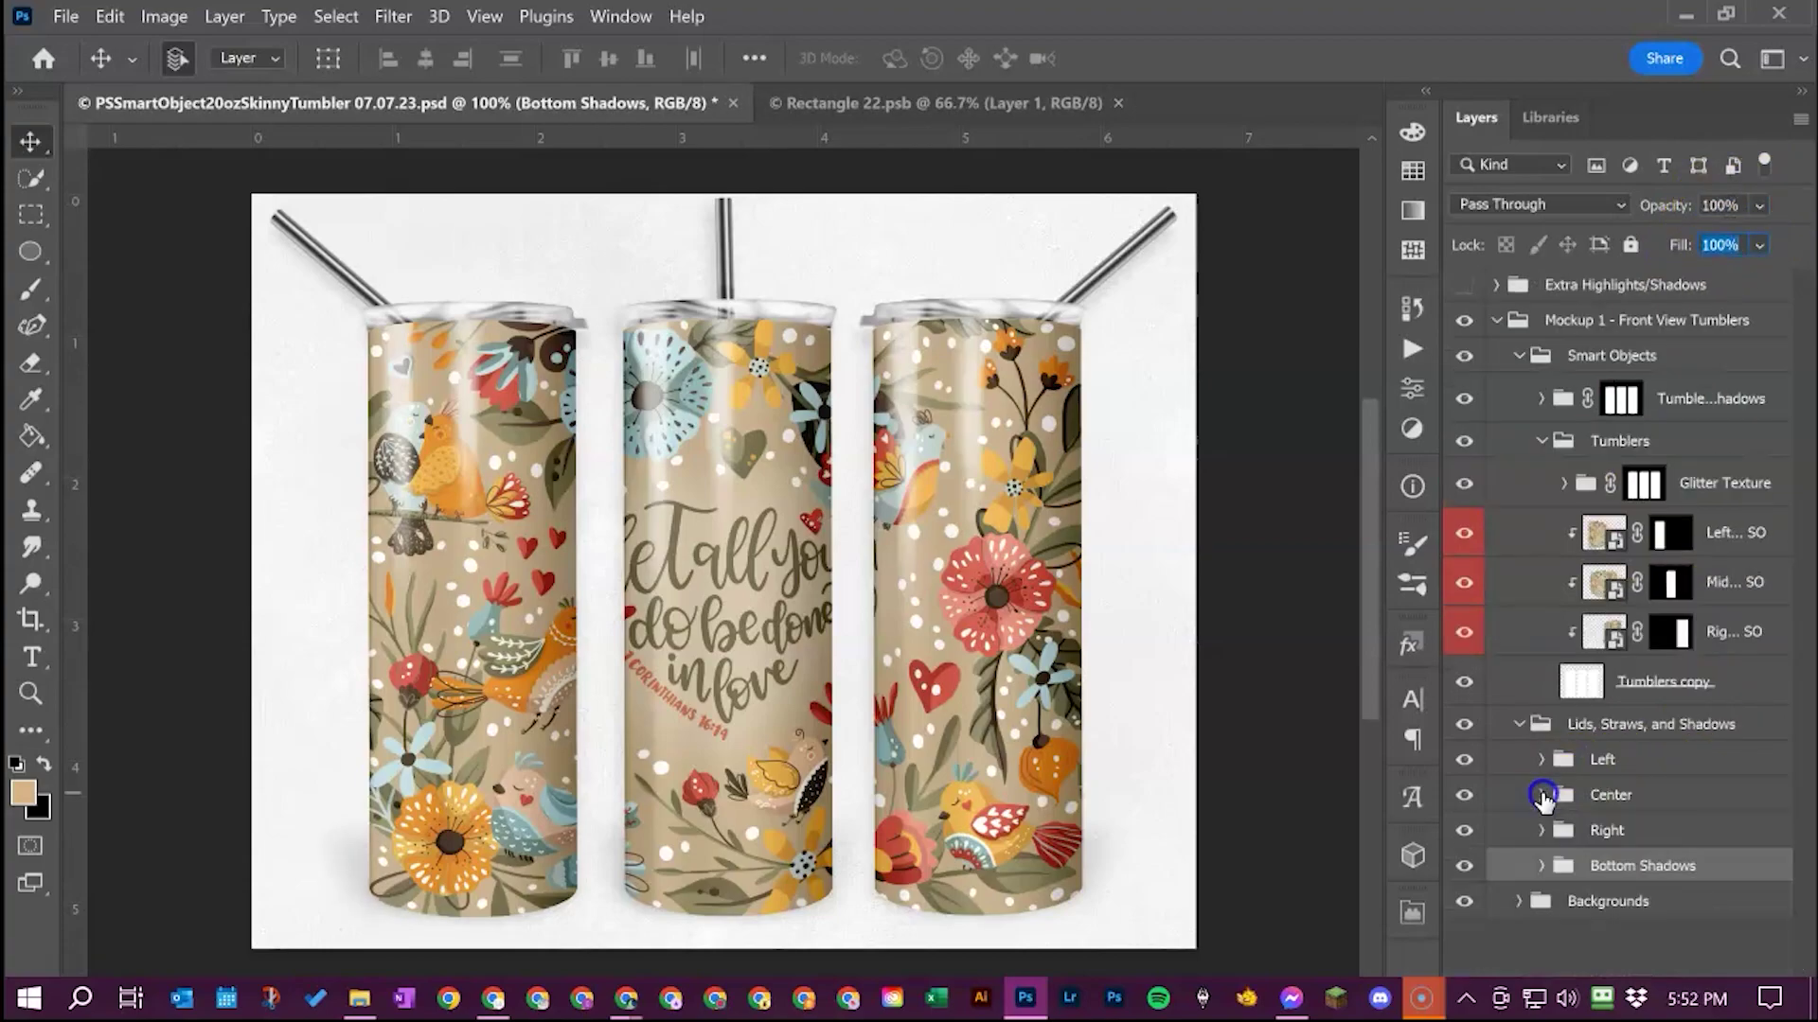
- Expand the Backgrounds group and turn on every background layer through Sports Stadium
click(1519, 726)
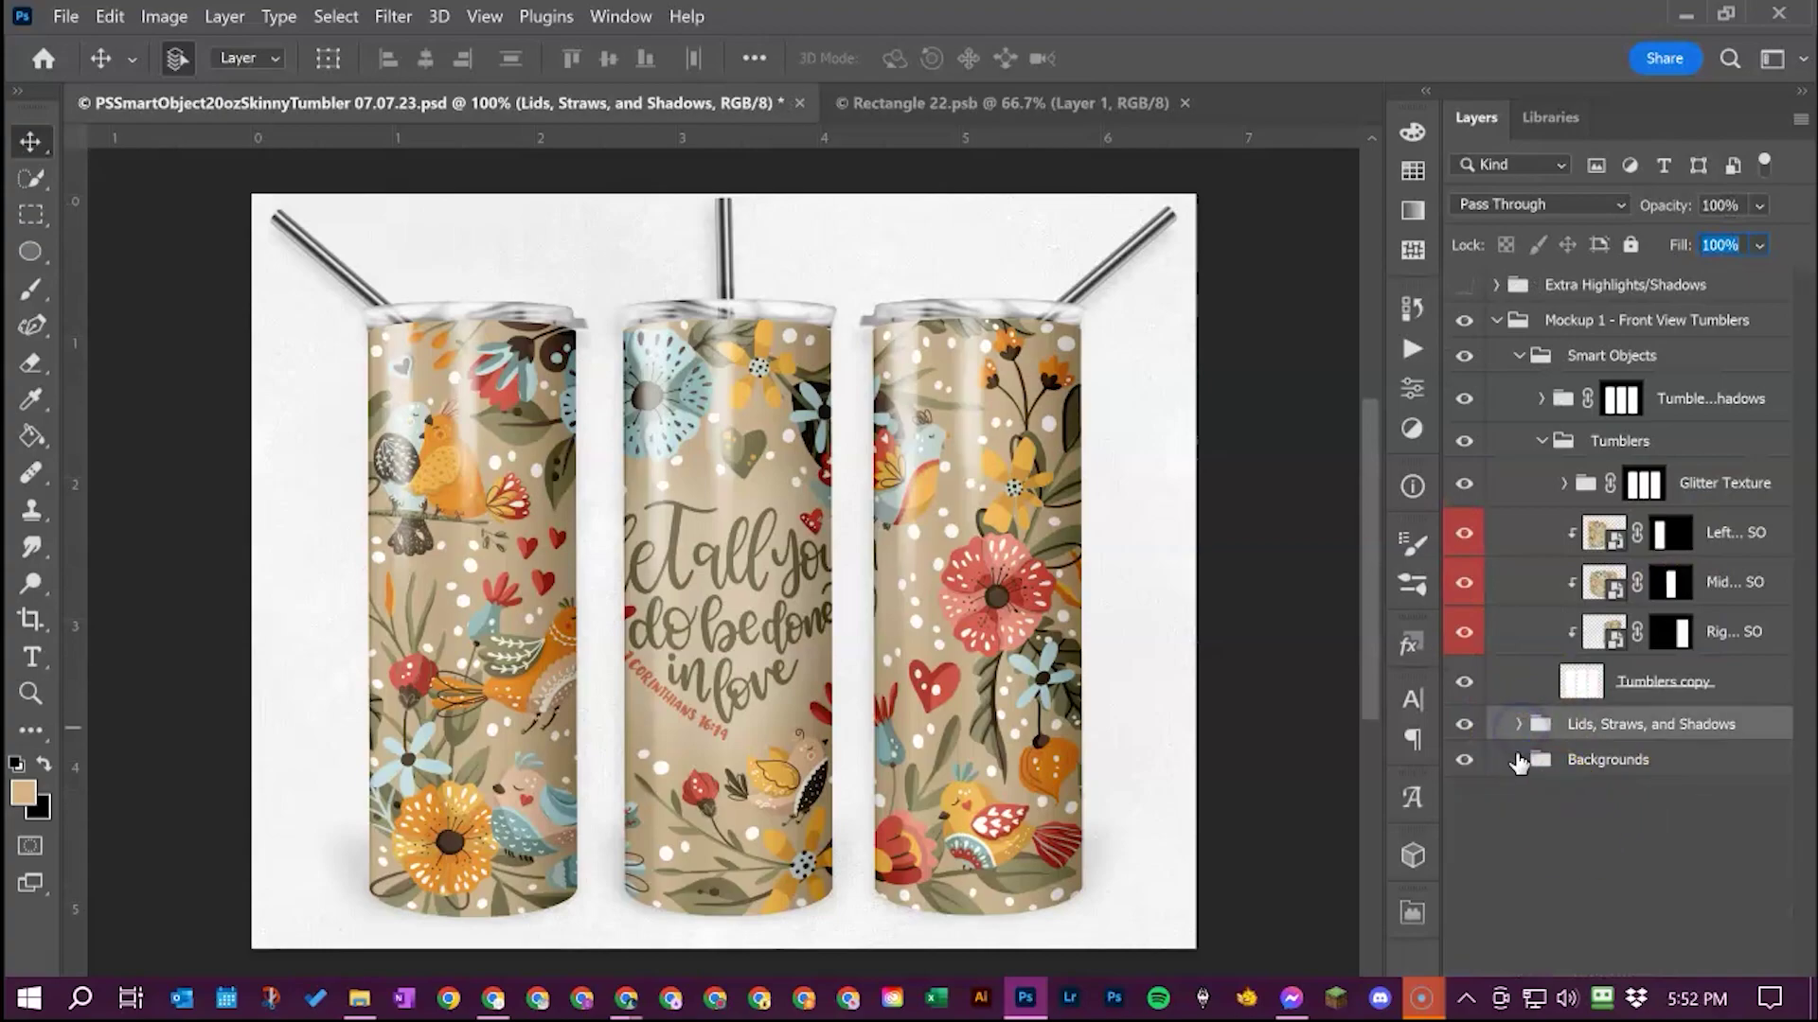
click(1519, 760)
scroll(1704, 643, down, 3)
scroll(1709, 658, down, 1)
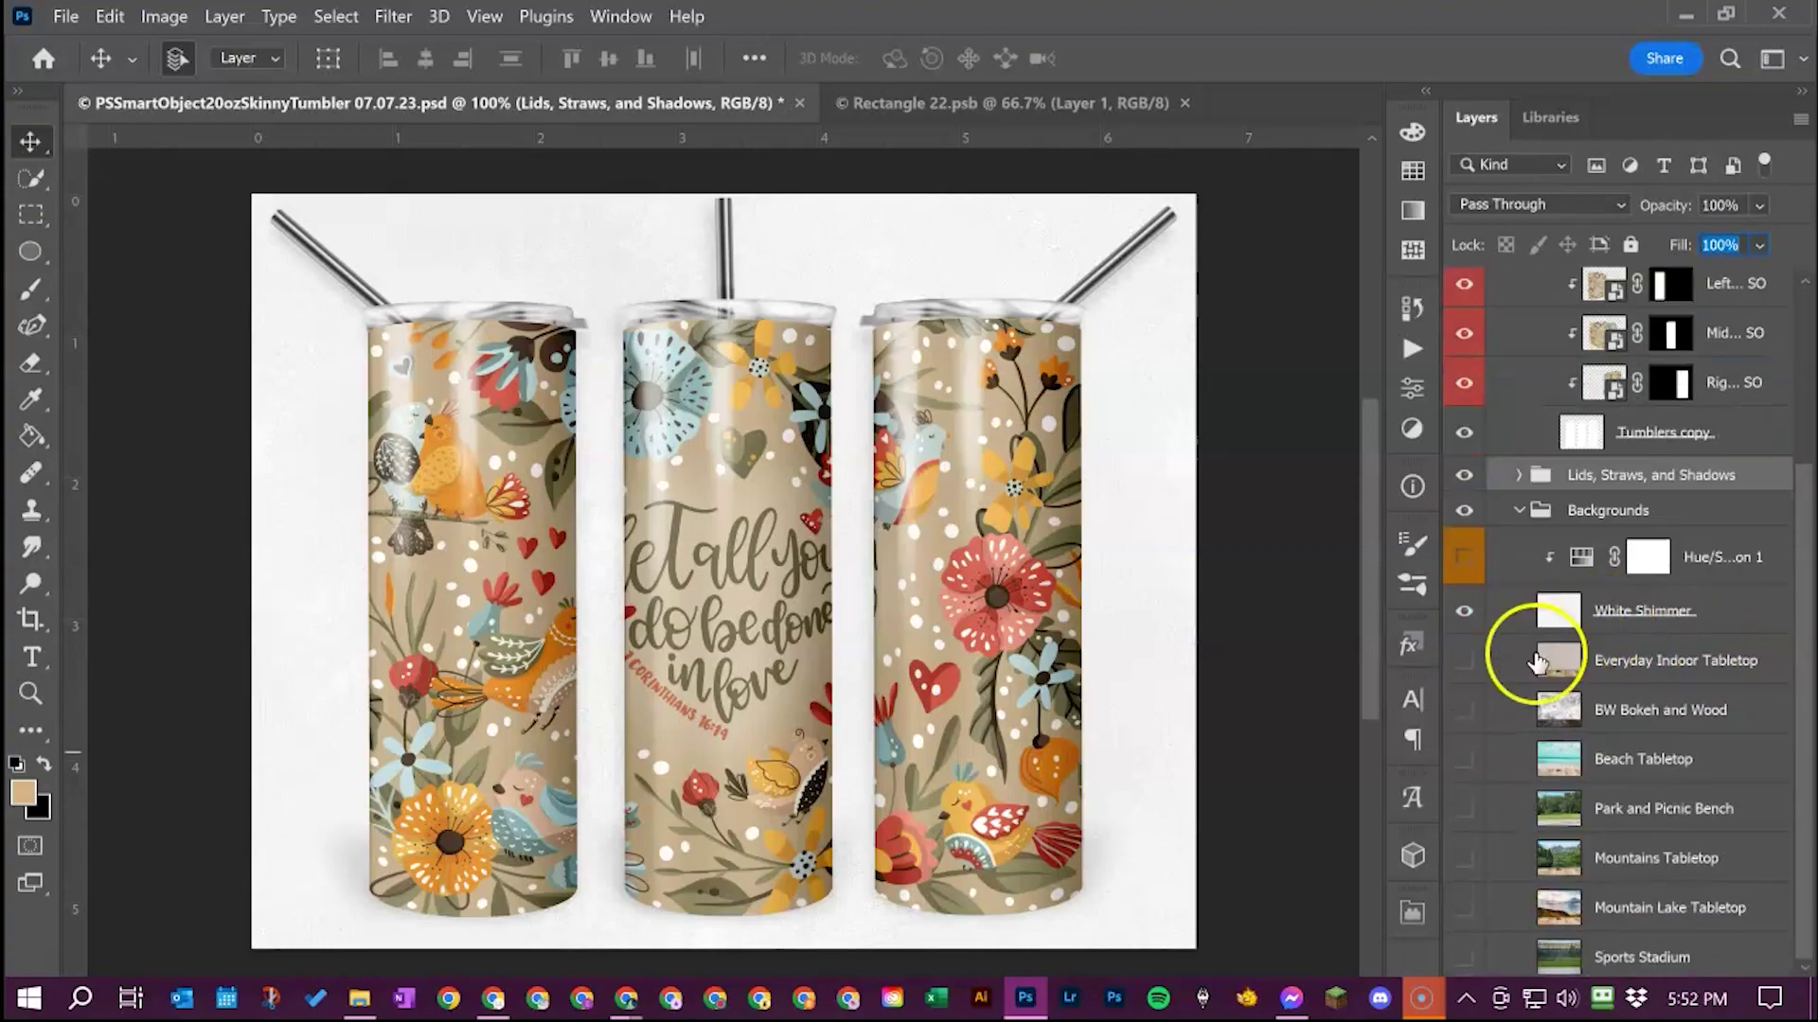
drag(1465, 659, 1465, 909)
click(1465, 957)
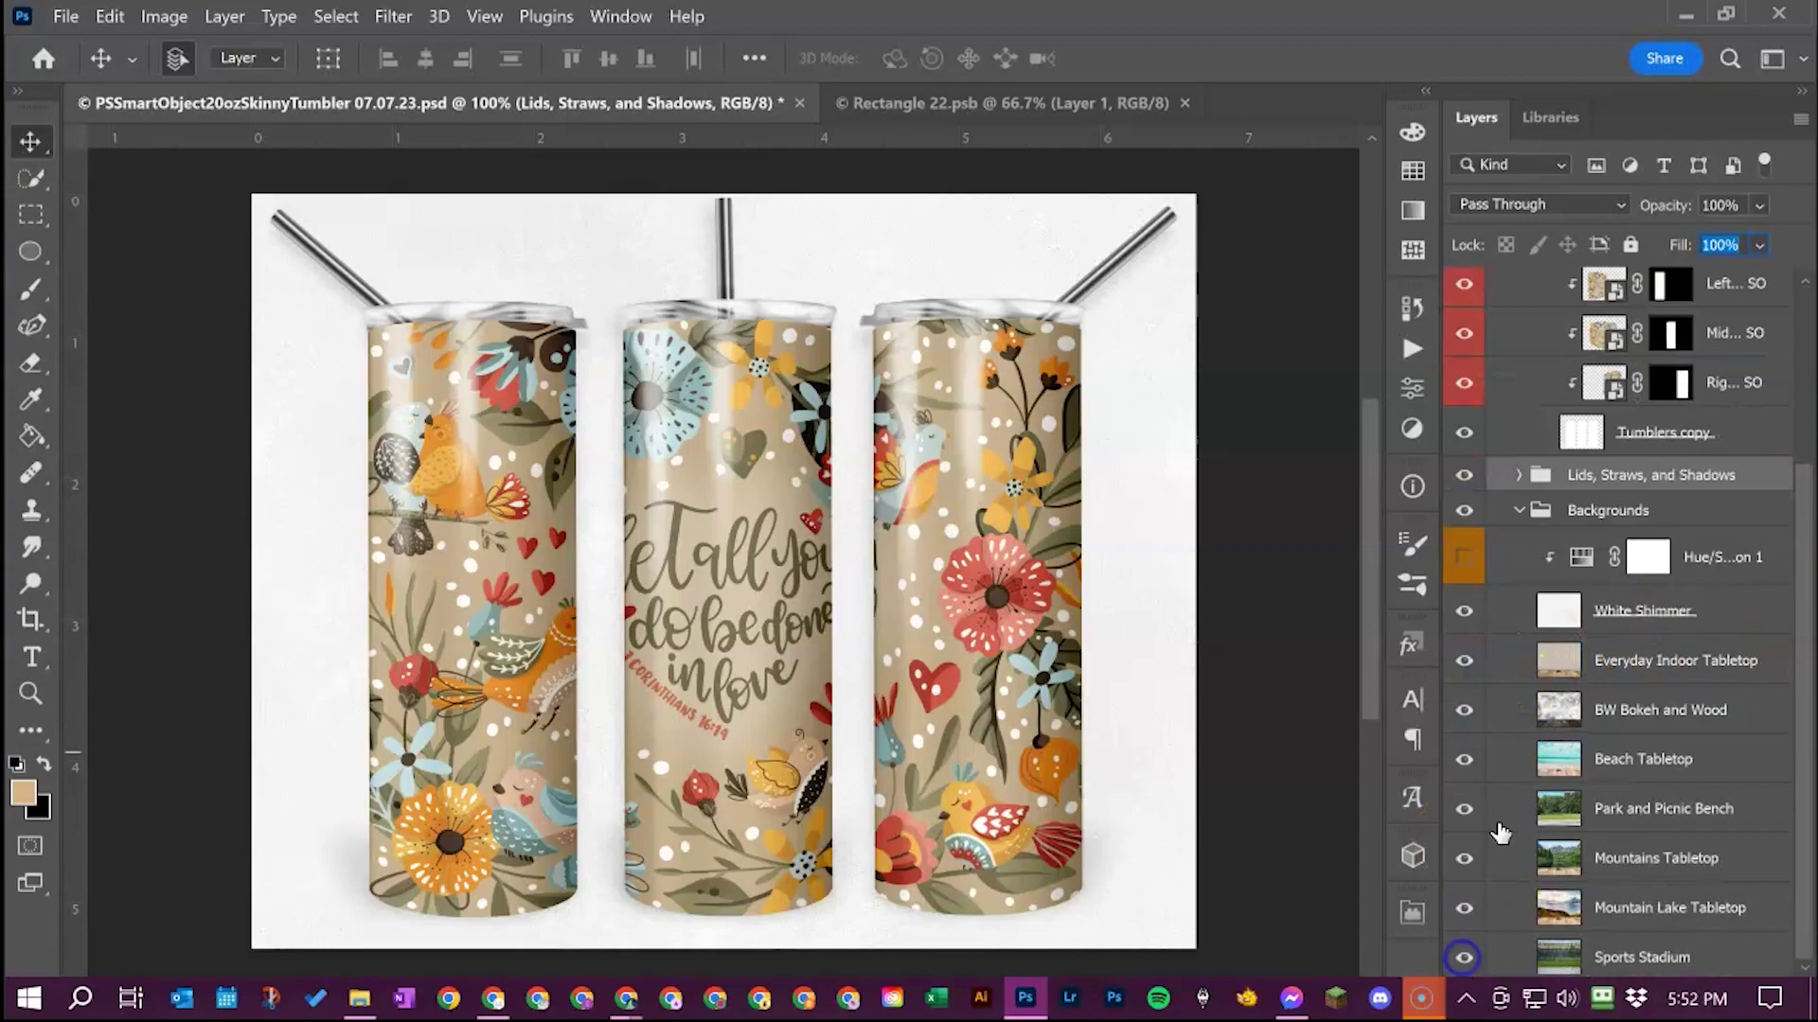
- Preview each tabletop, beach, park, mountain and stadium background, then restore White Shimmer with Hue/Saturation
click(1466, 614)
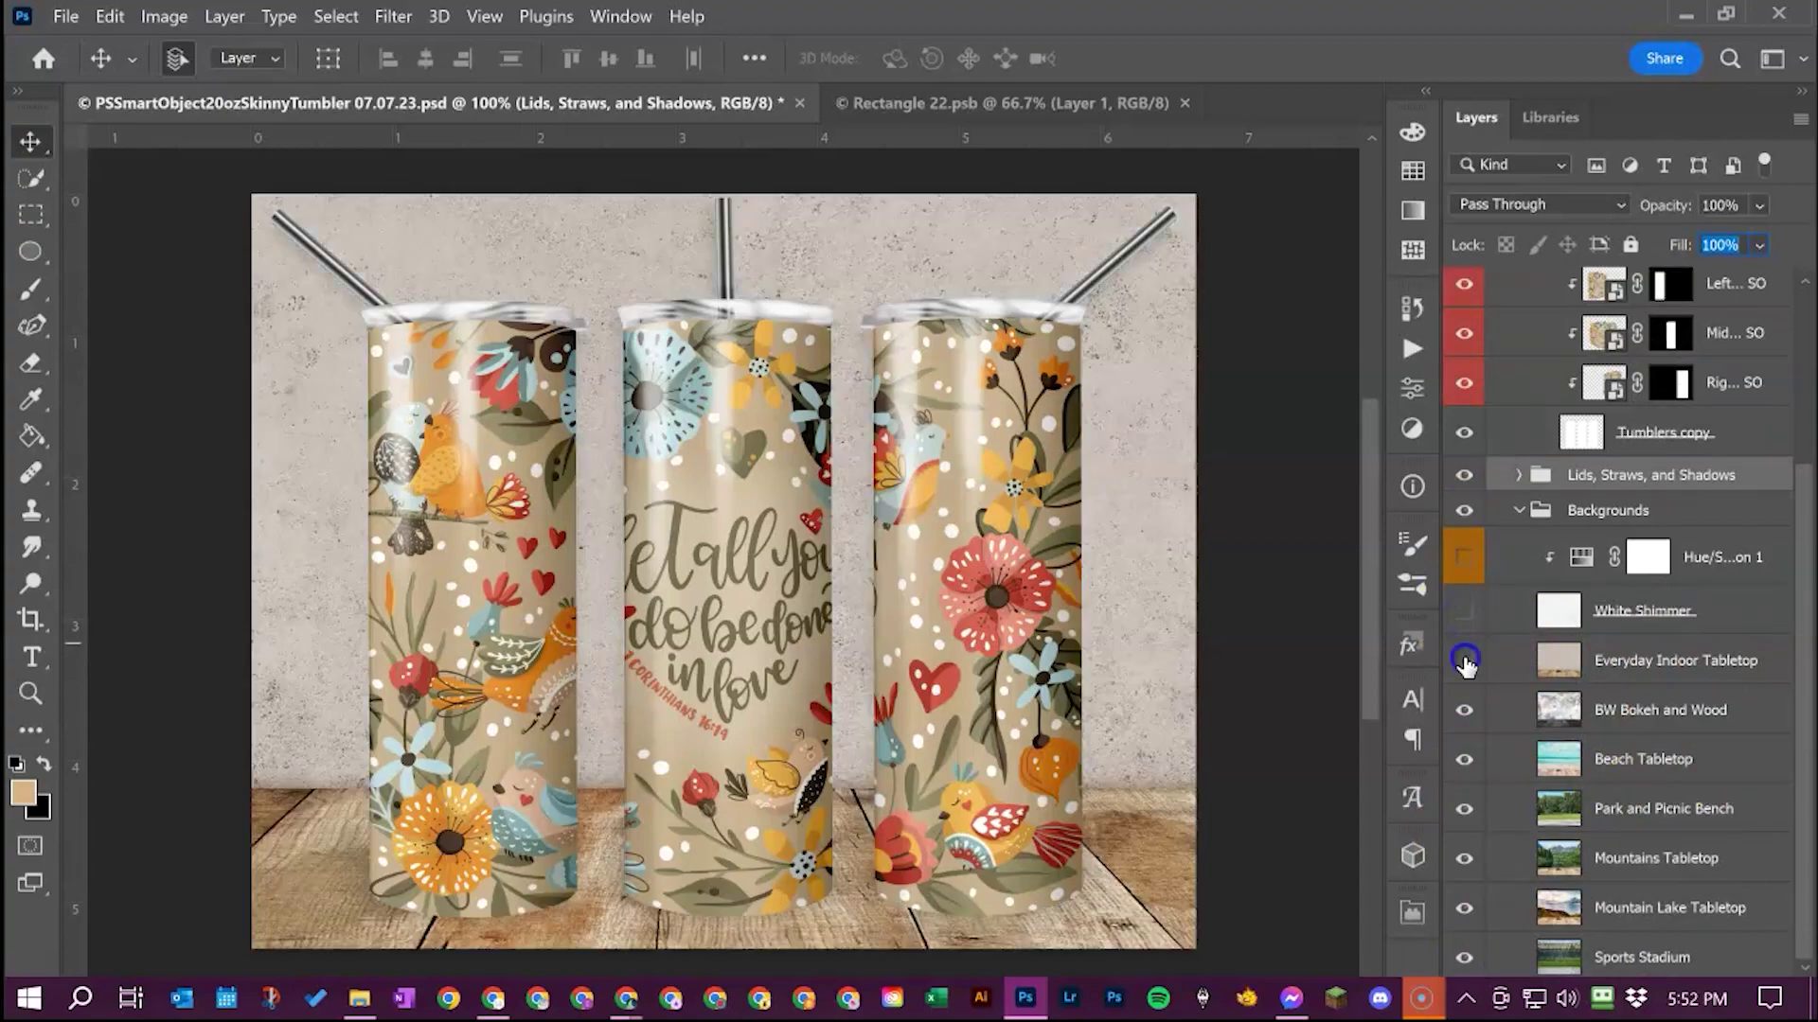
click(1465, 660)
click(1465, 710)
click(1465, 759)
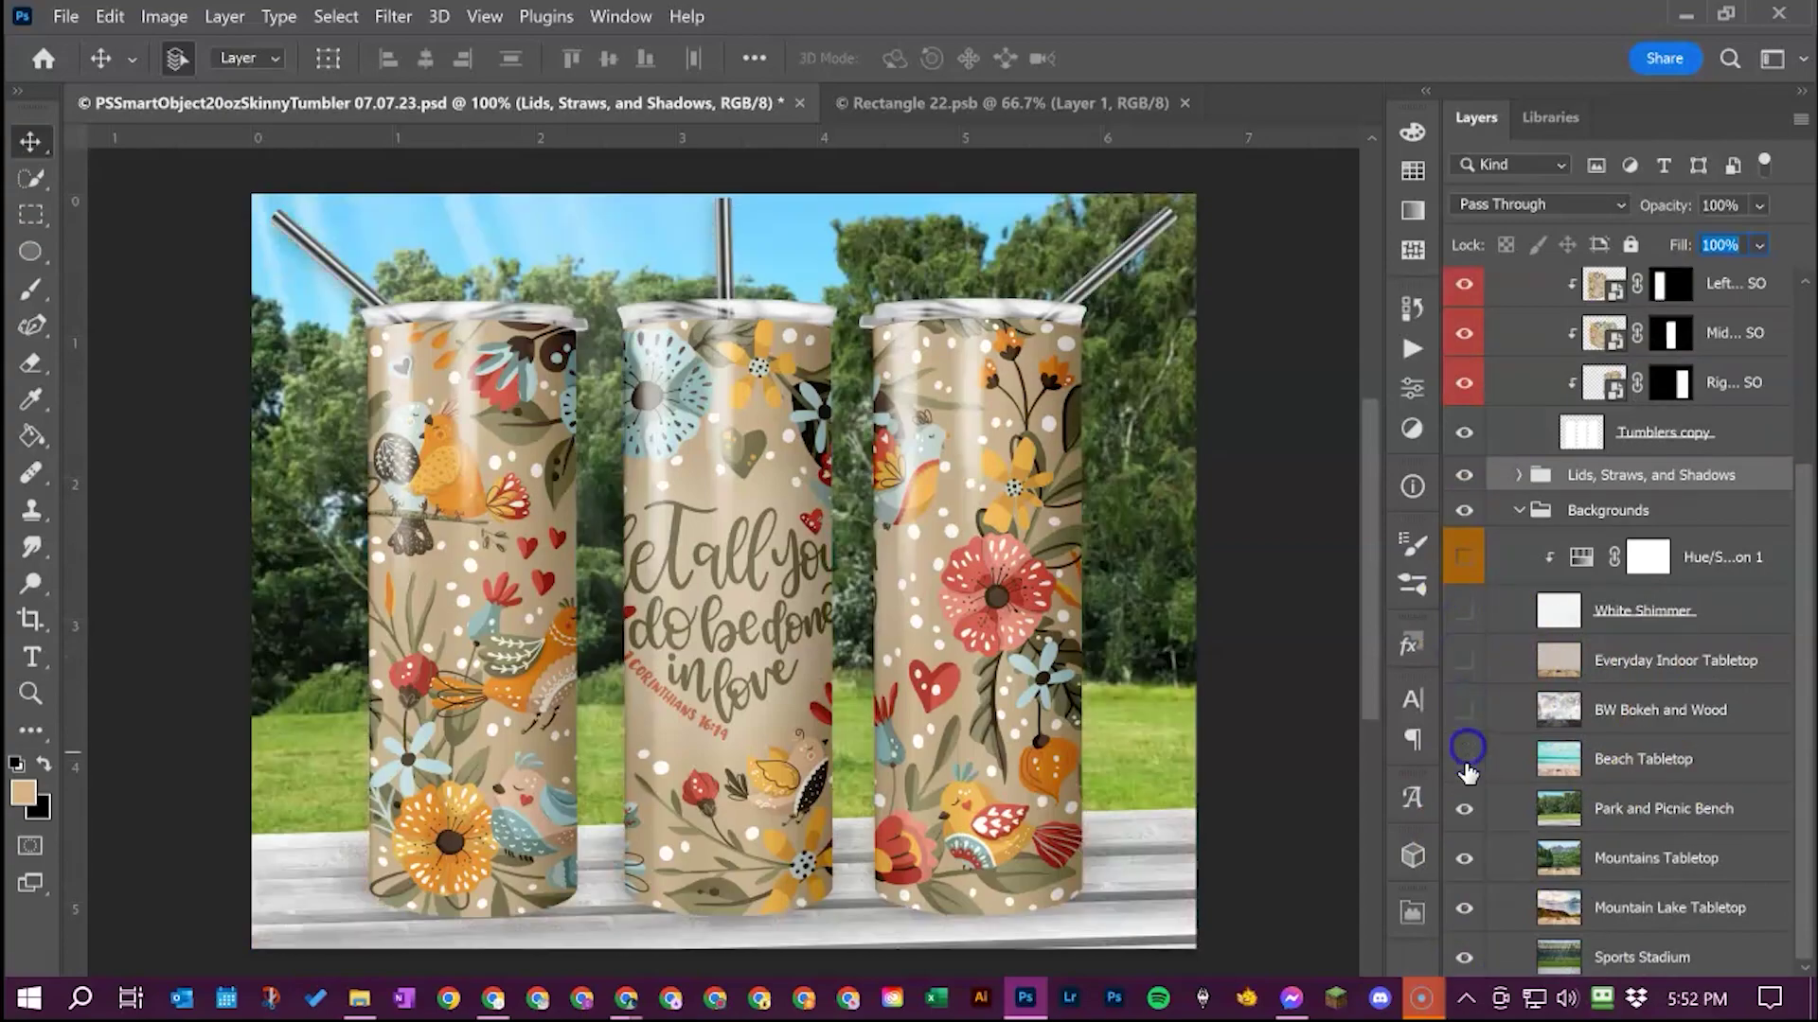
click(1463, 810)
click(1463, 859)
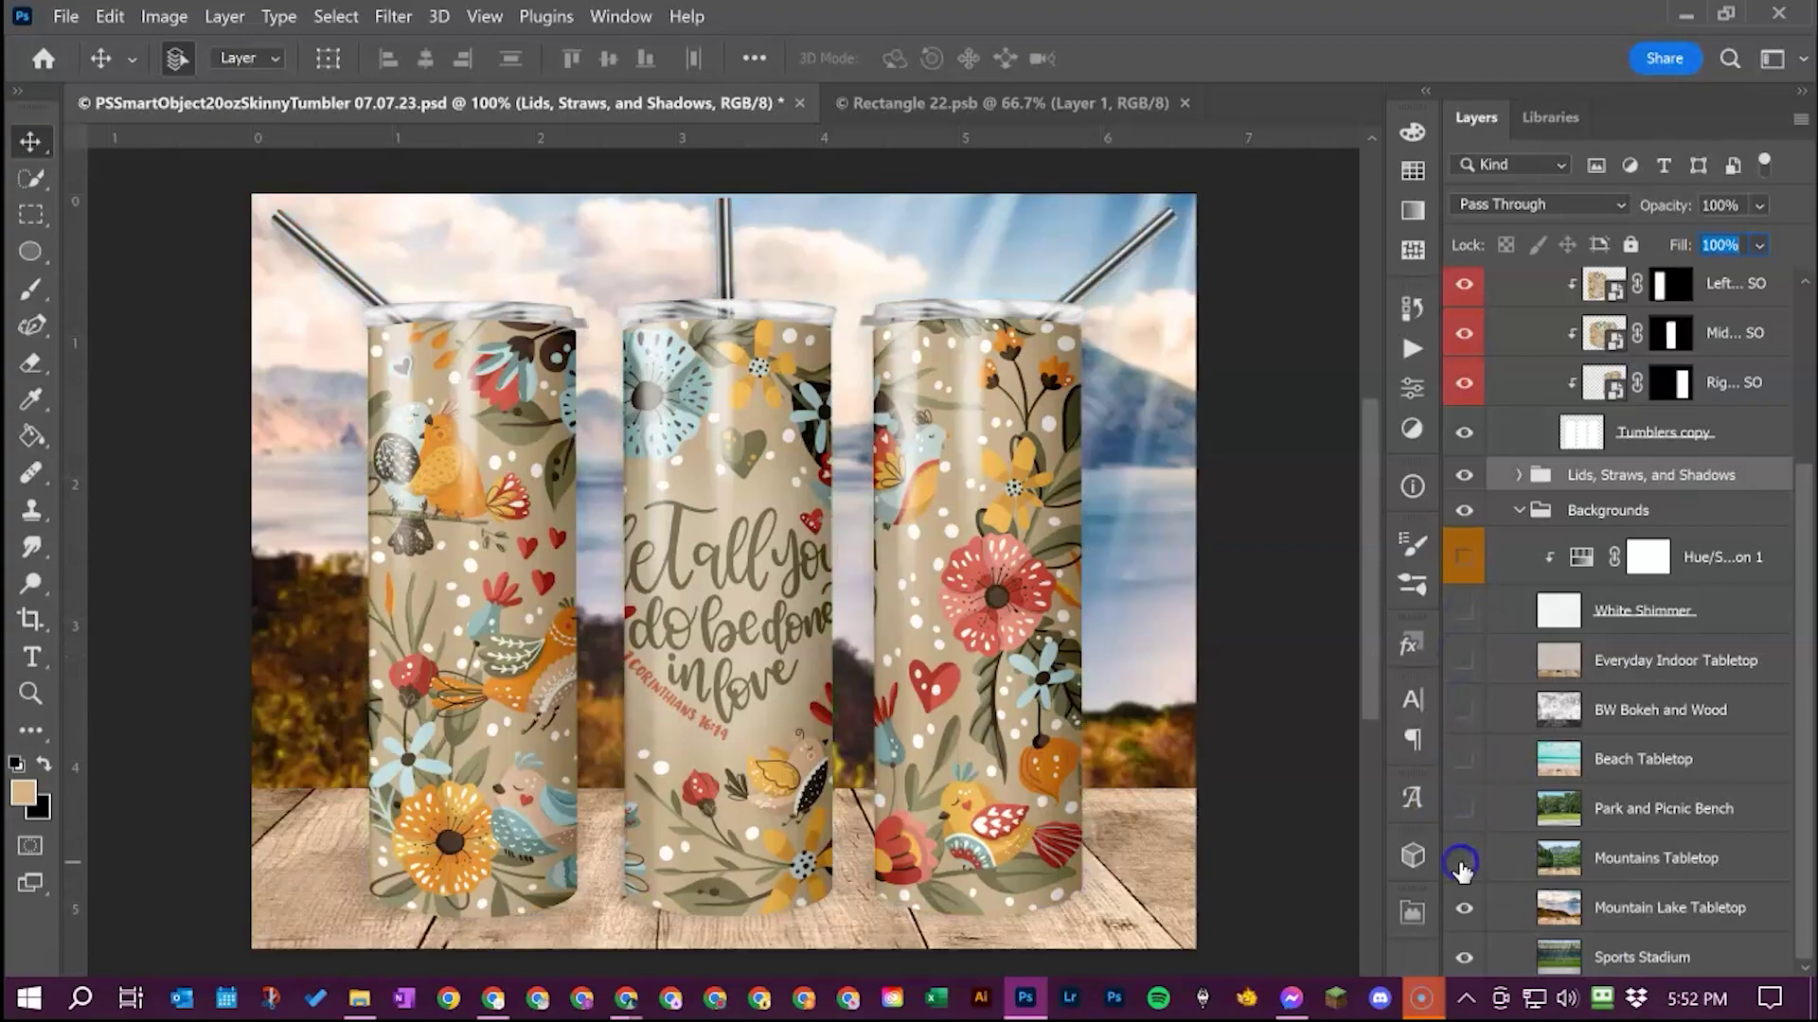
click(1462, 909)
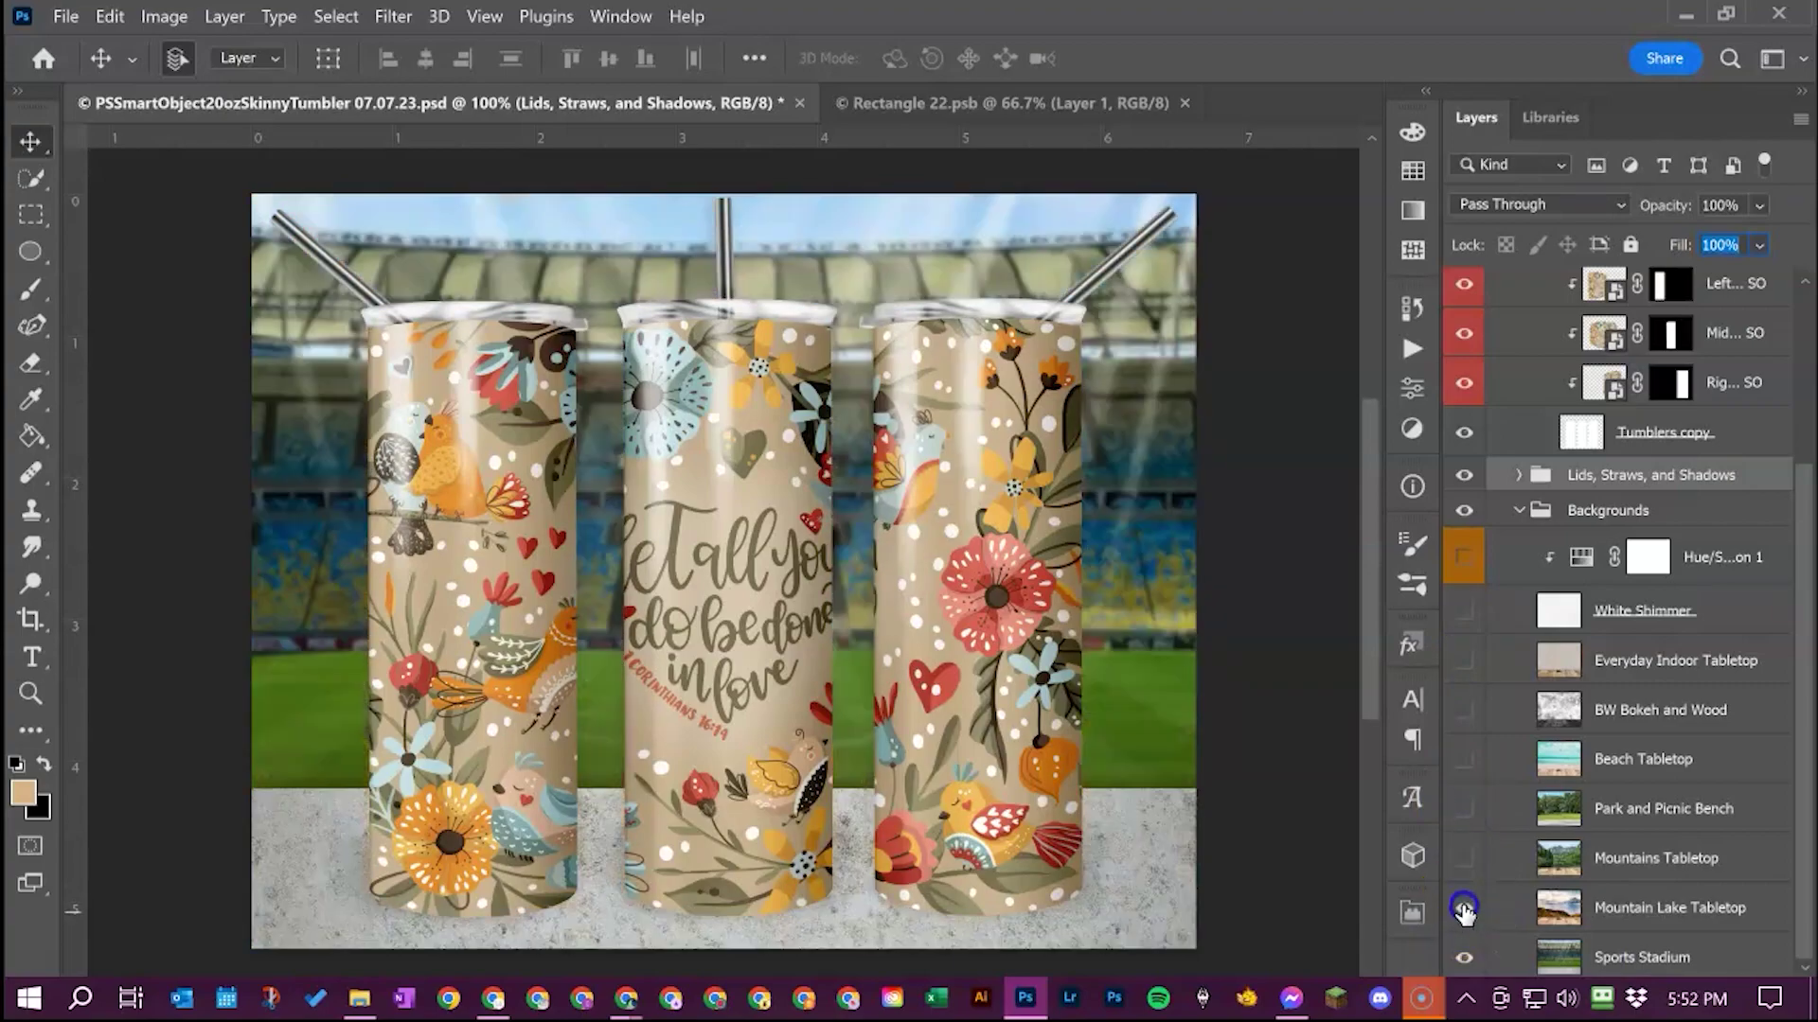
drag(1464, 907, 1469, 665)
click(1464, 613)
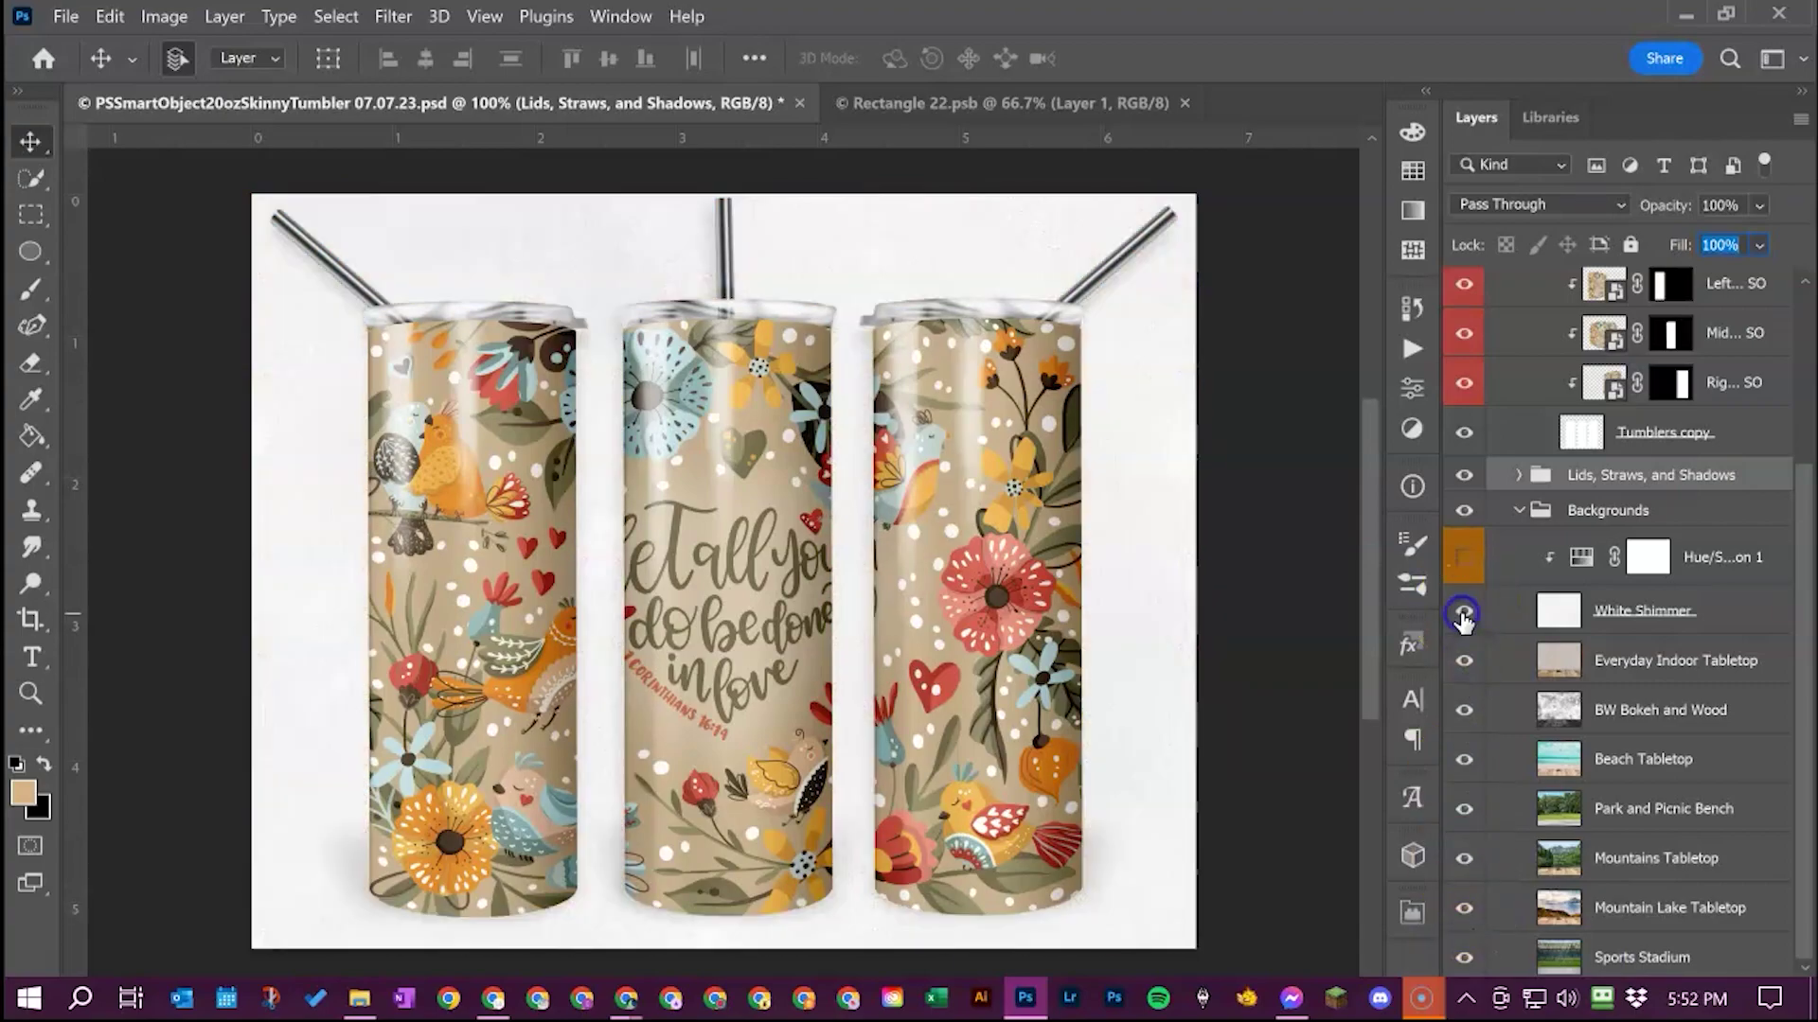
click(1464, 556)
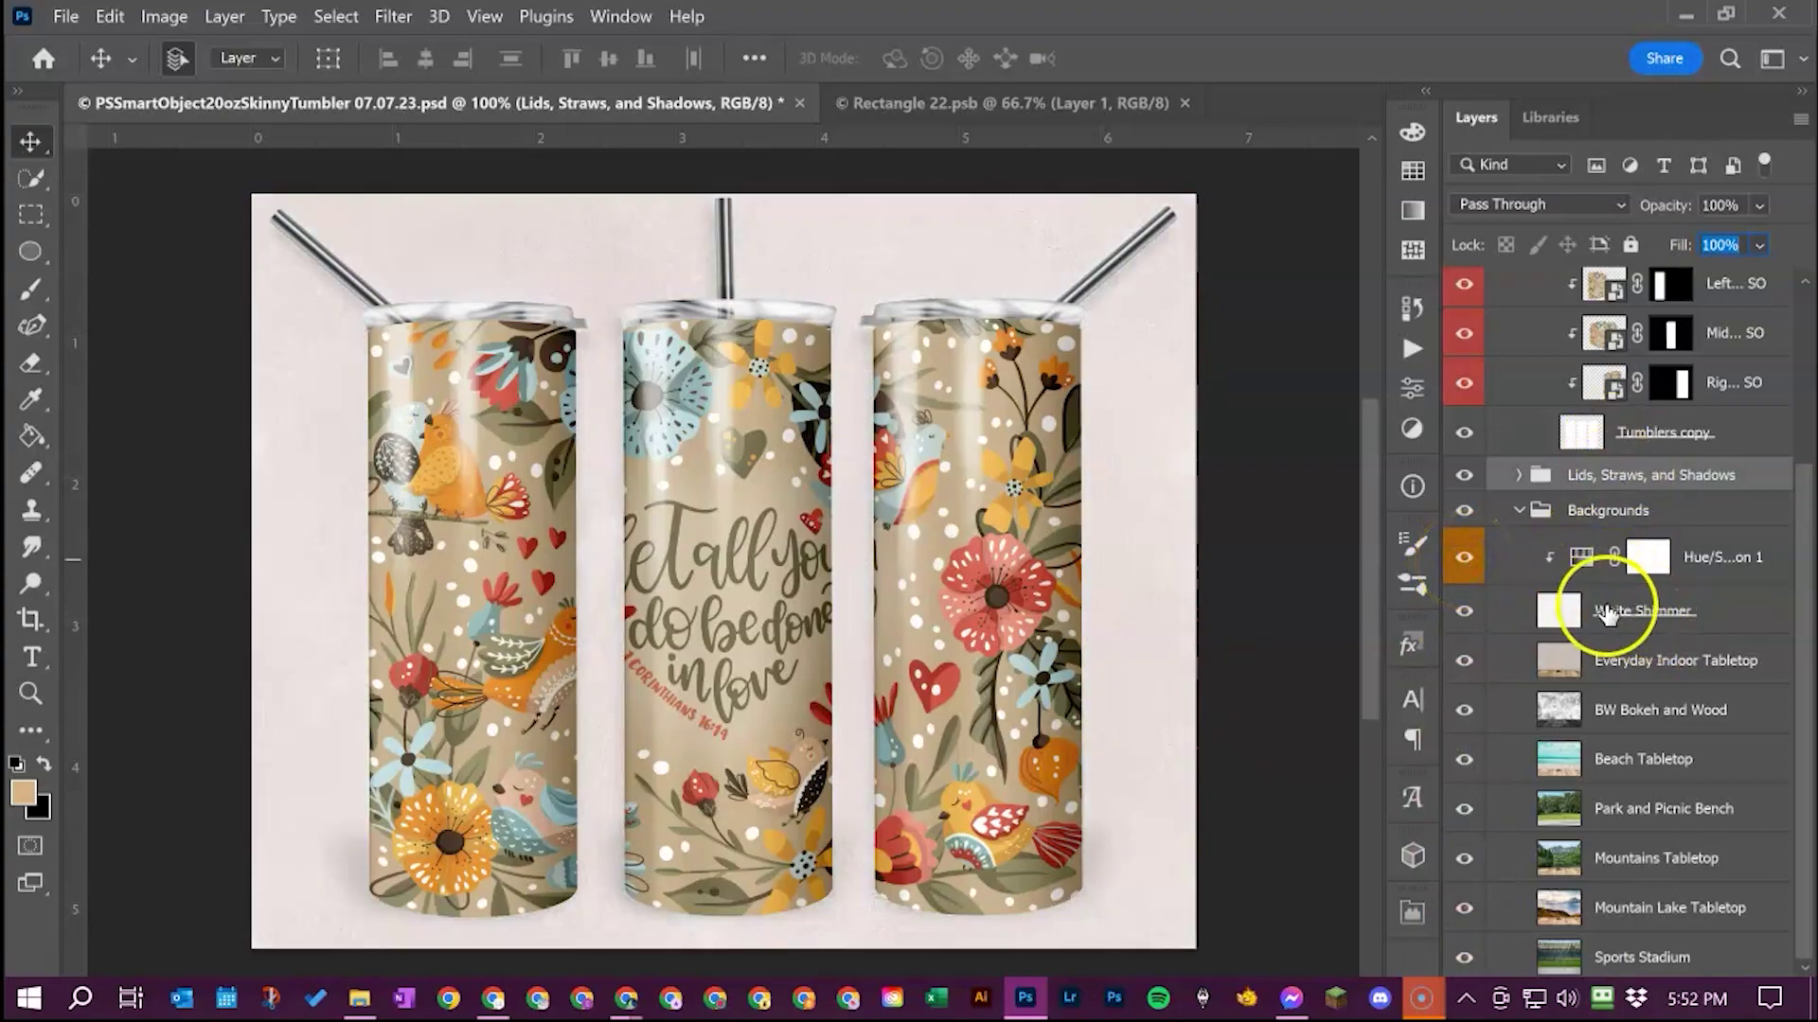
- Reopen Hue/Saturation 1 and toggle Colorize off and on, keeping Hue 0, Saturation 25, Lightness -6
double_click(1581, 560)
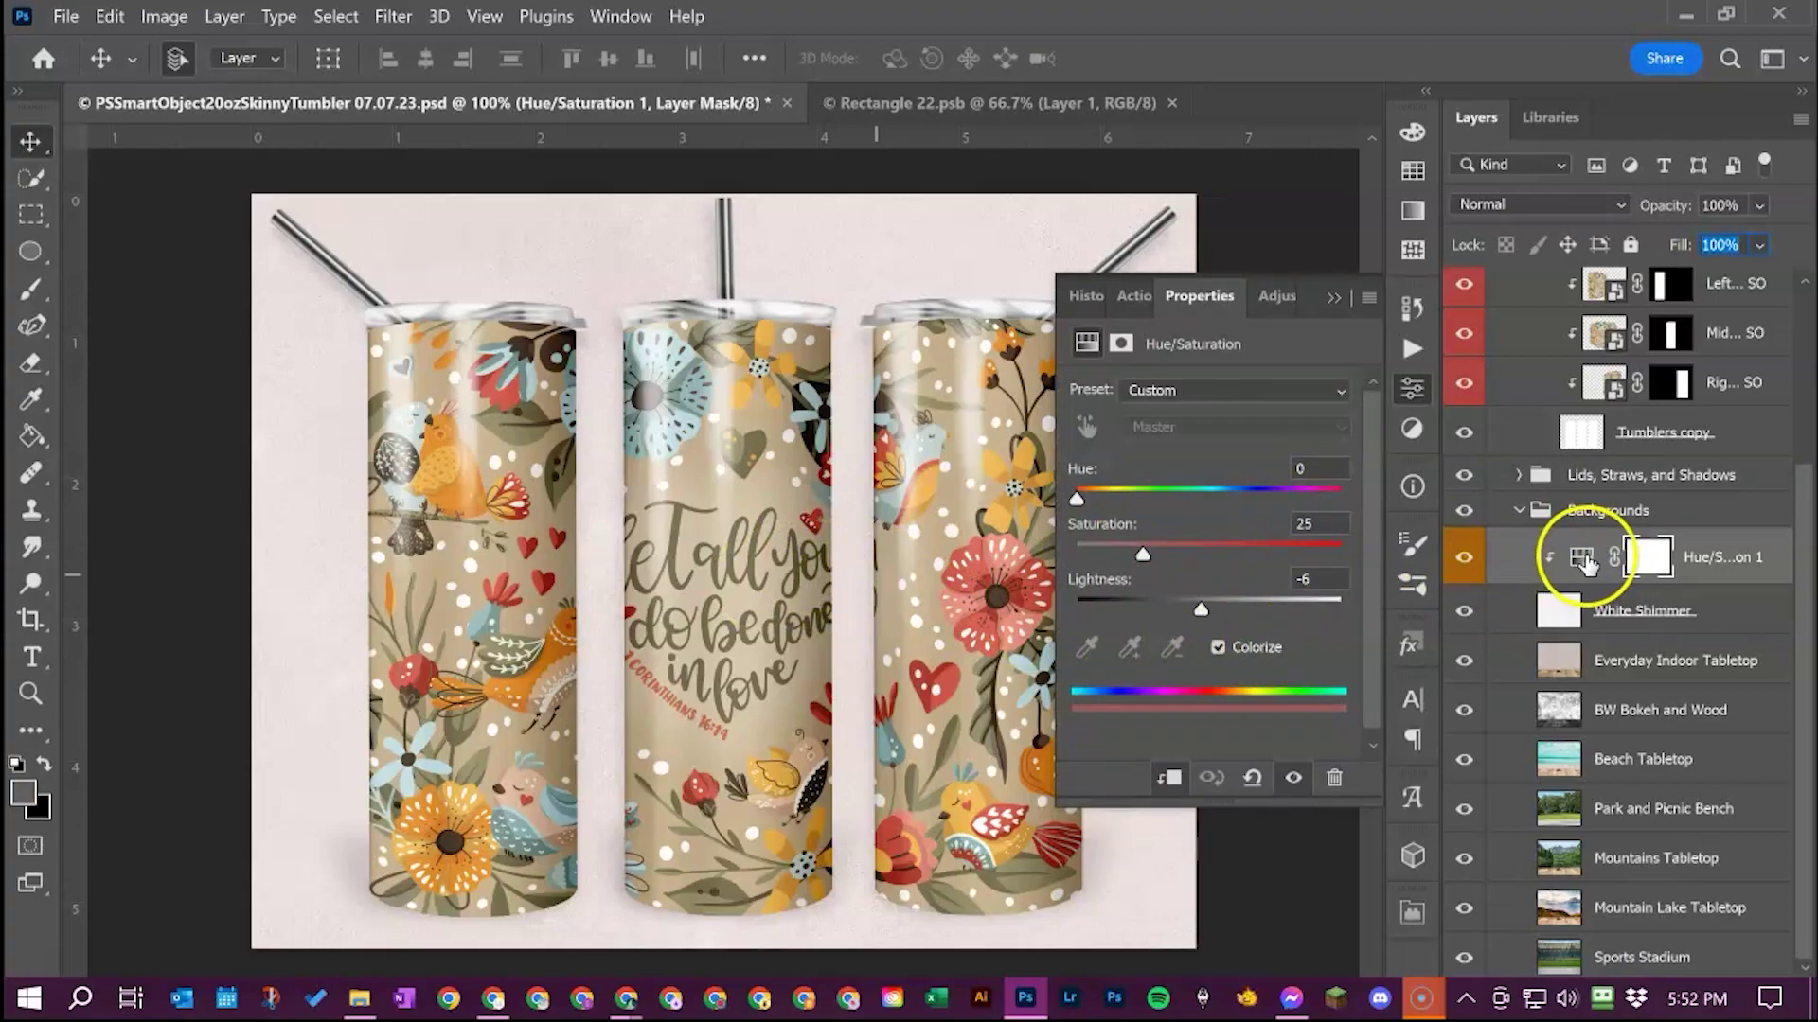
click(1330, 296)
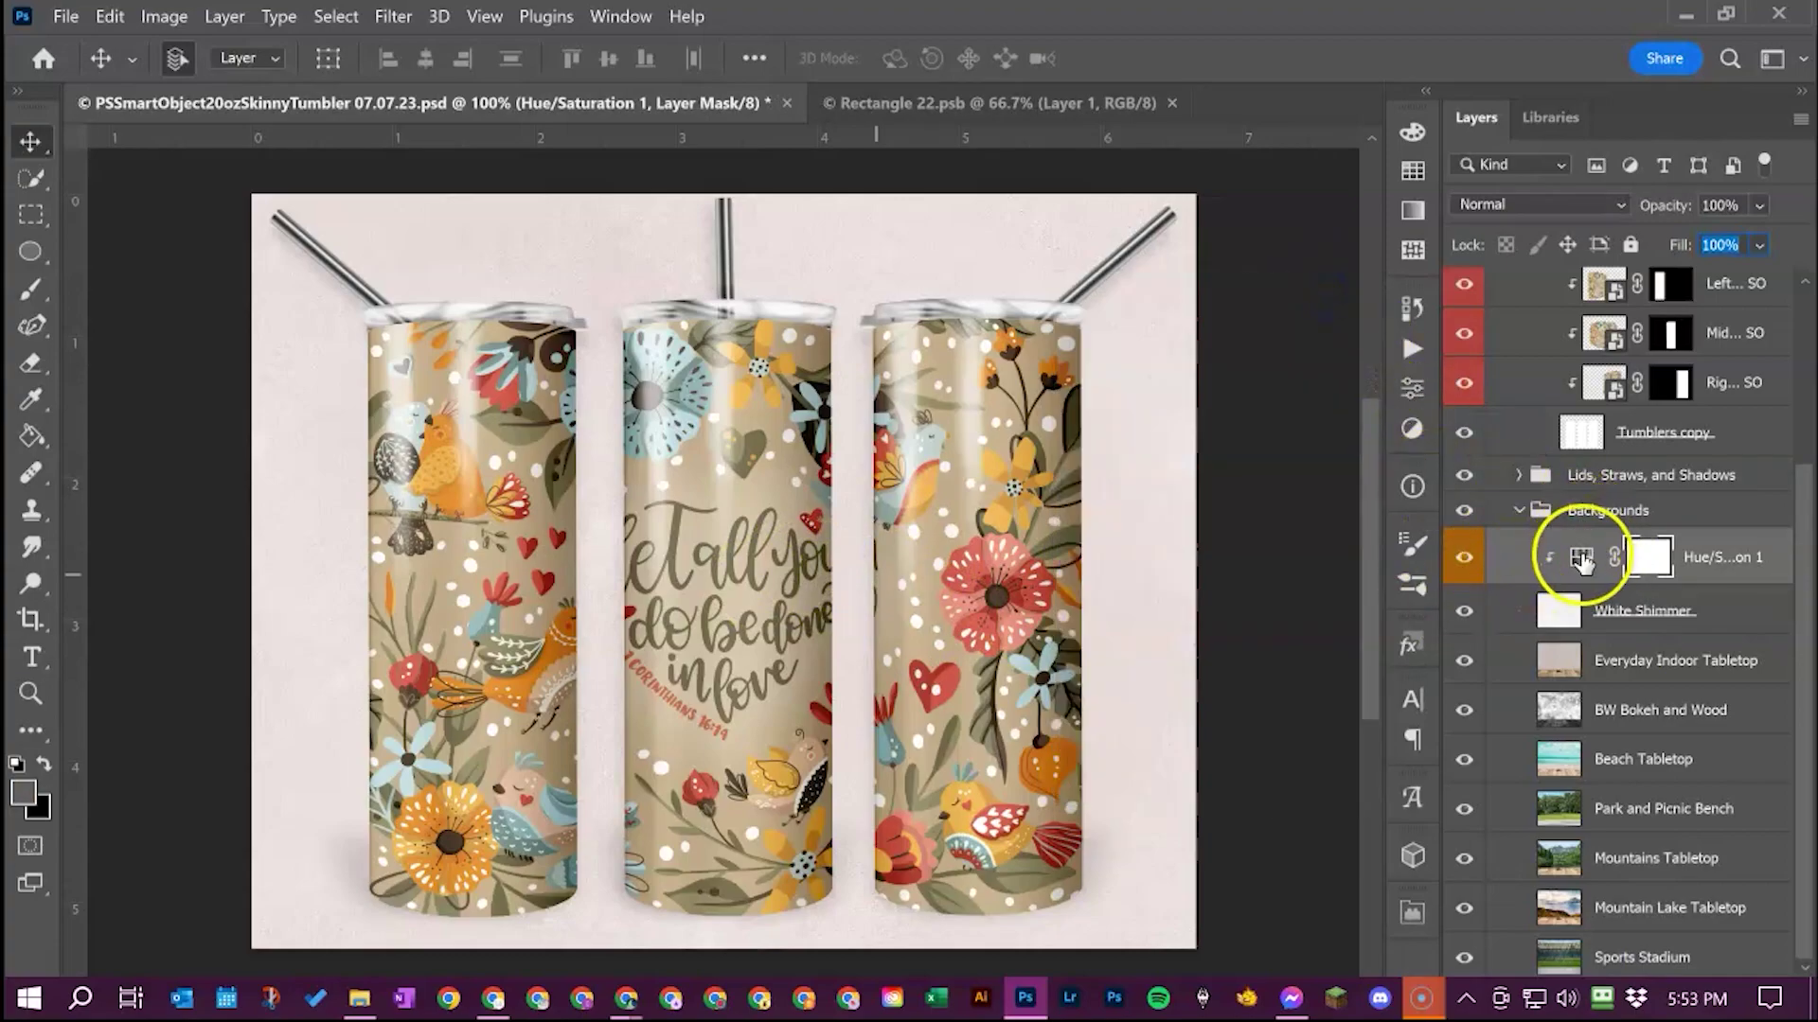
double_click(1582, 561)
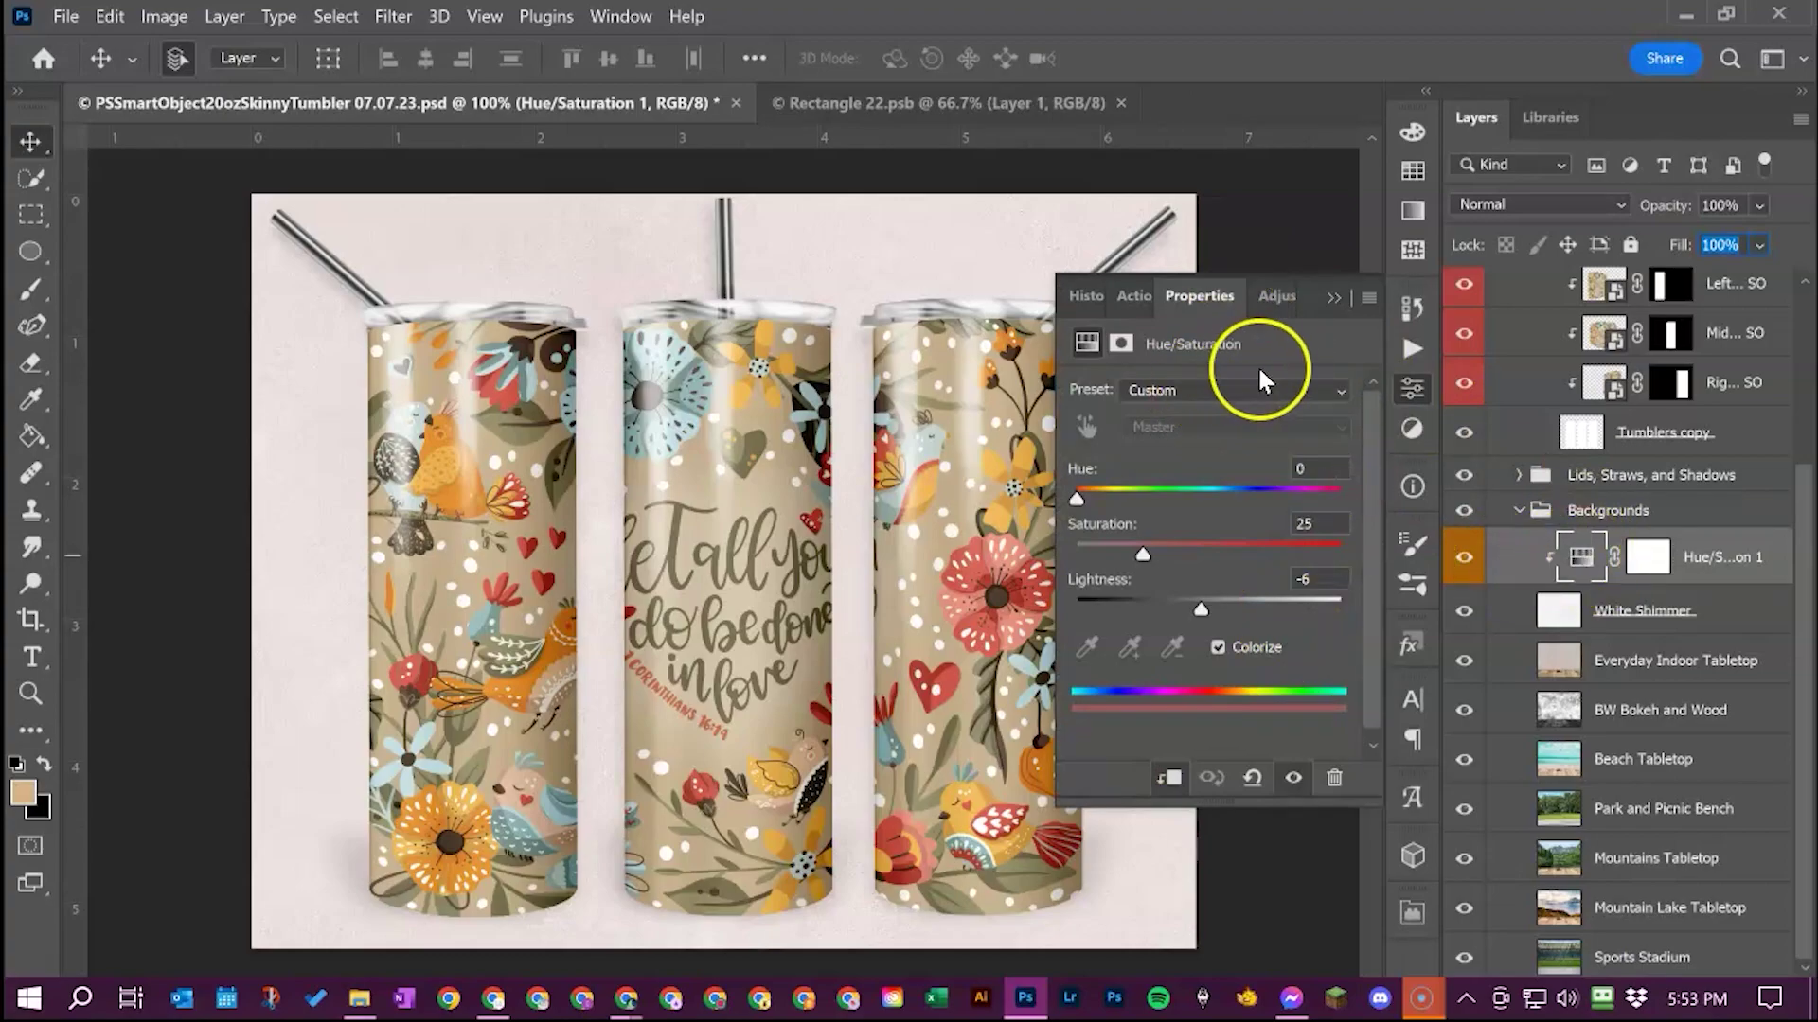
click(1217, 649)
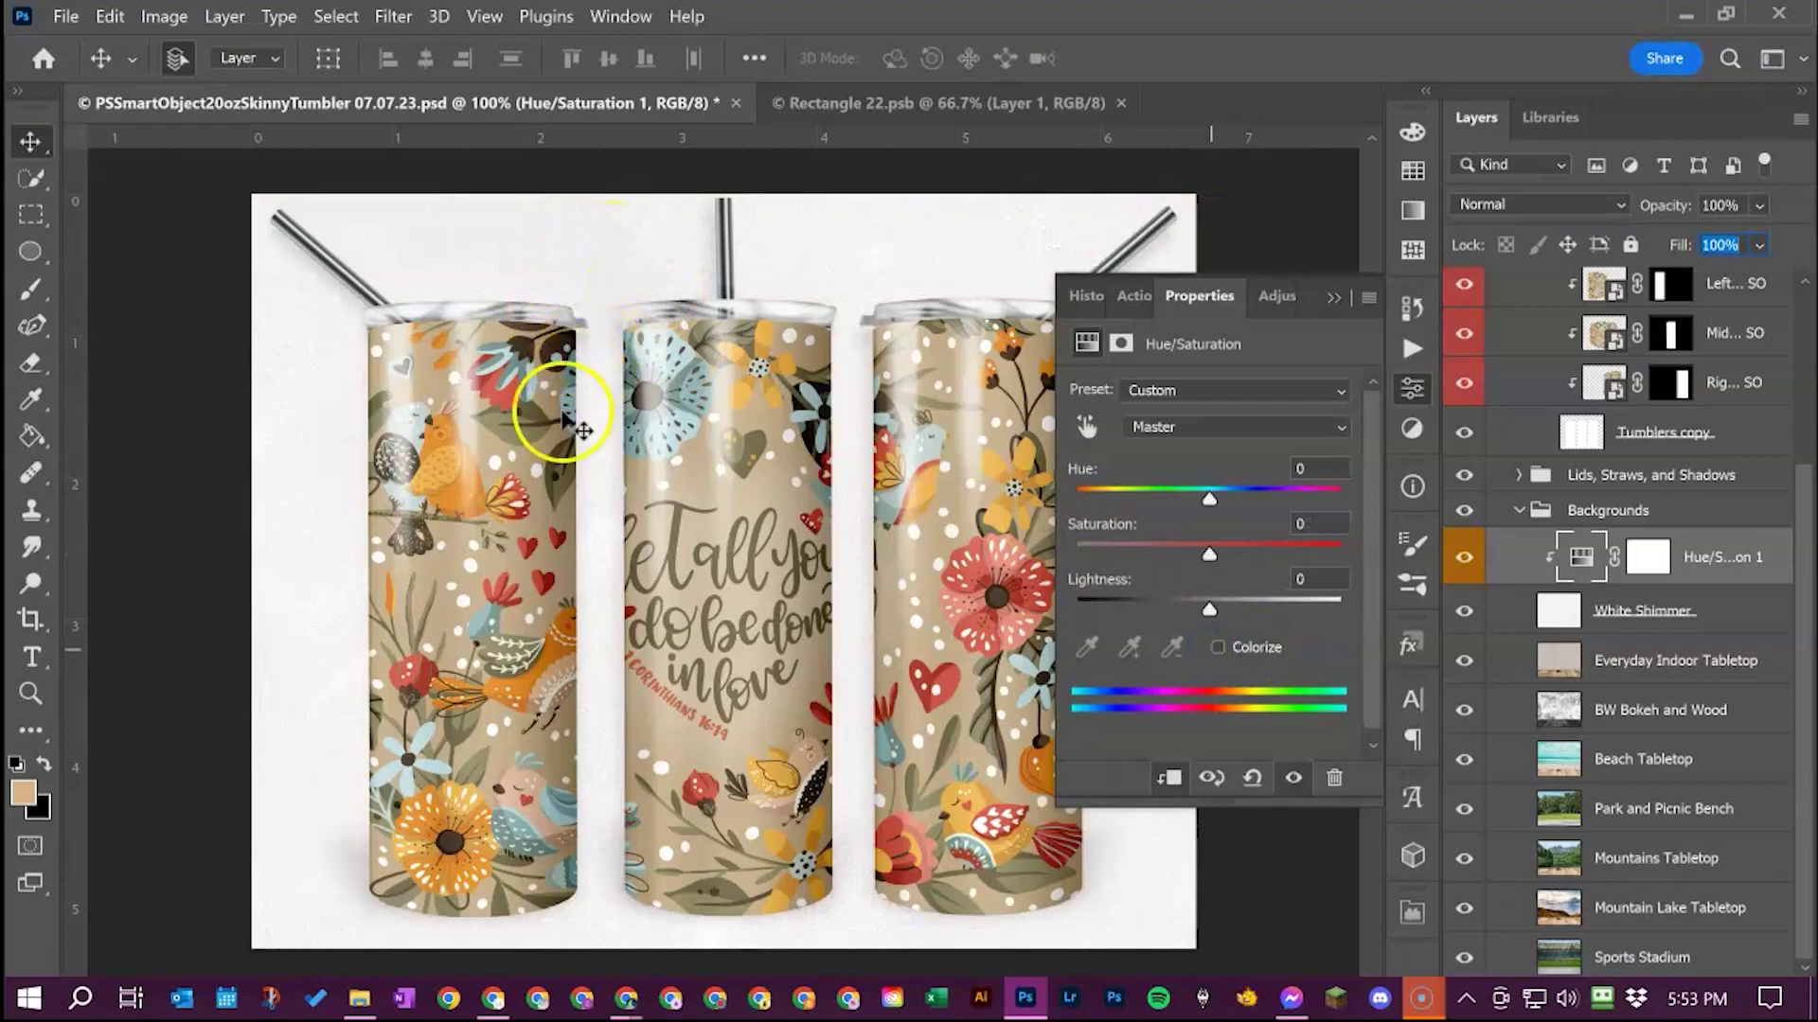
click(1219, 647)
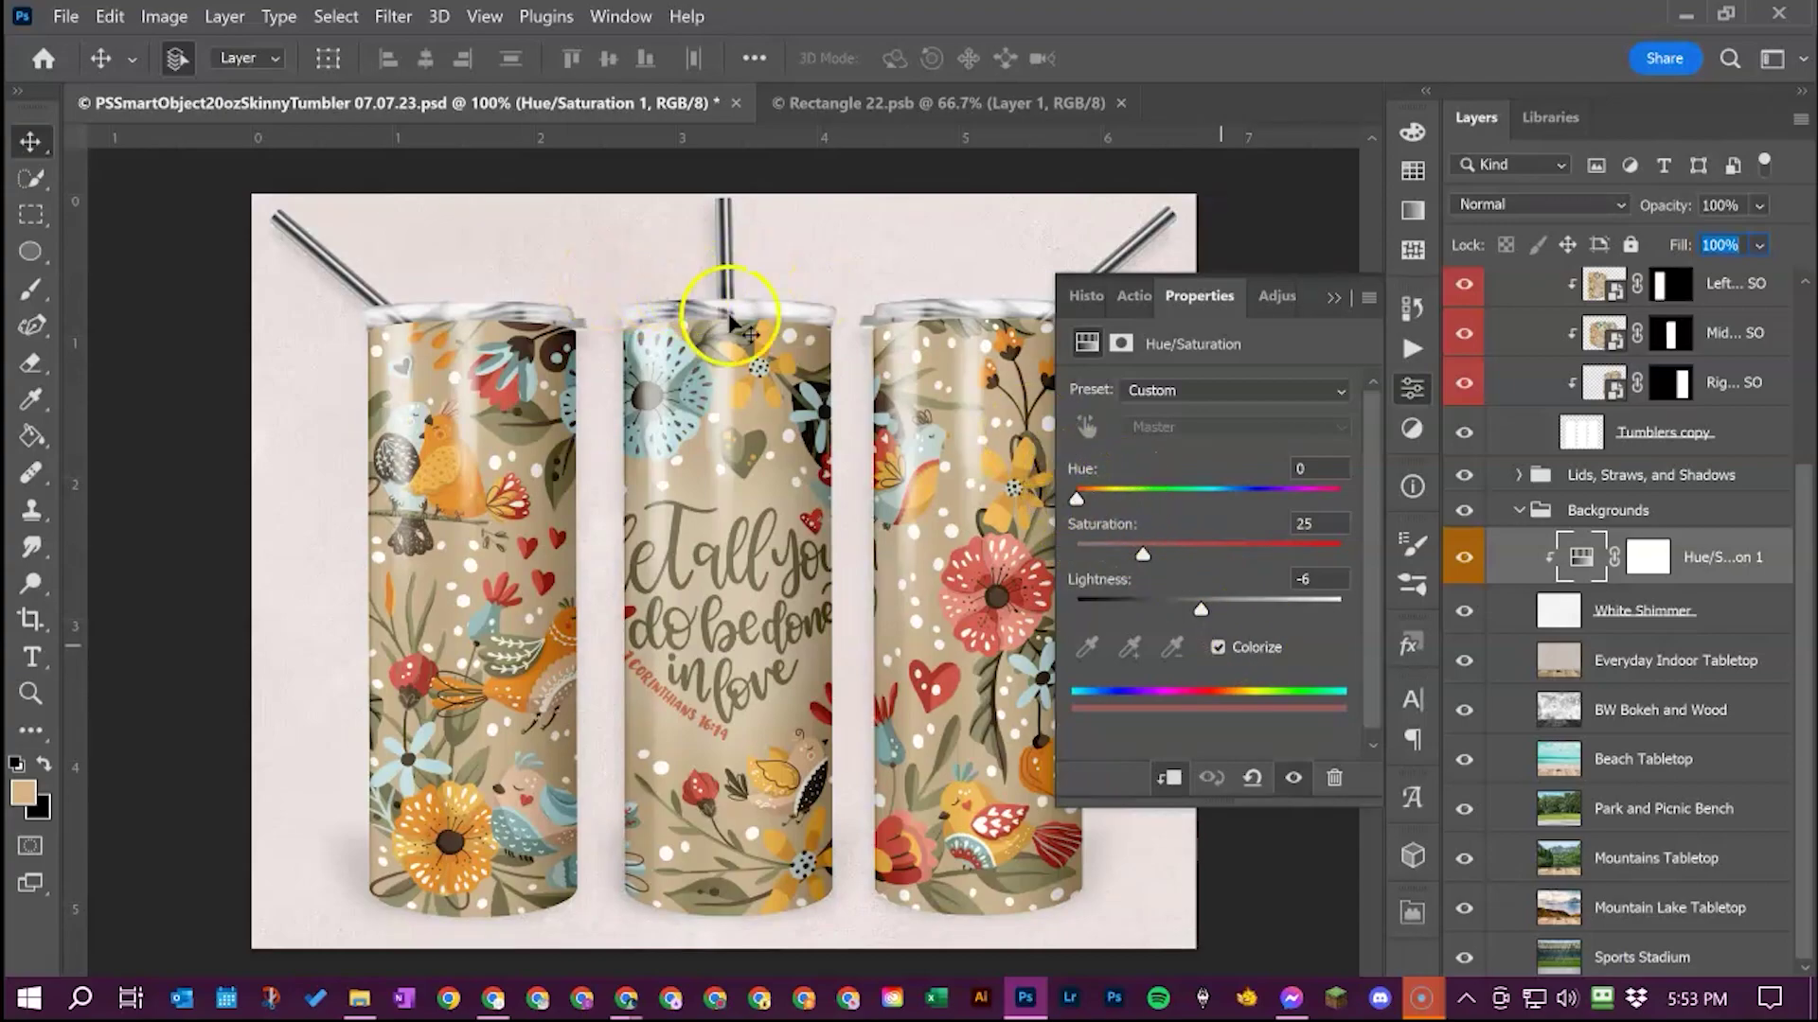
- Shift the background tint to mint green with Hue 110 and higher saturation
drag(1076, 502, 1166, 491)
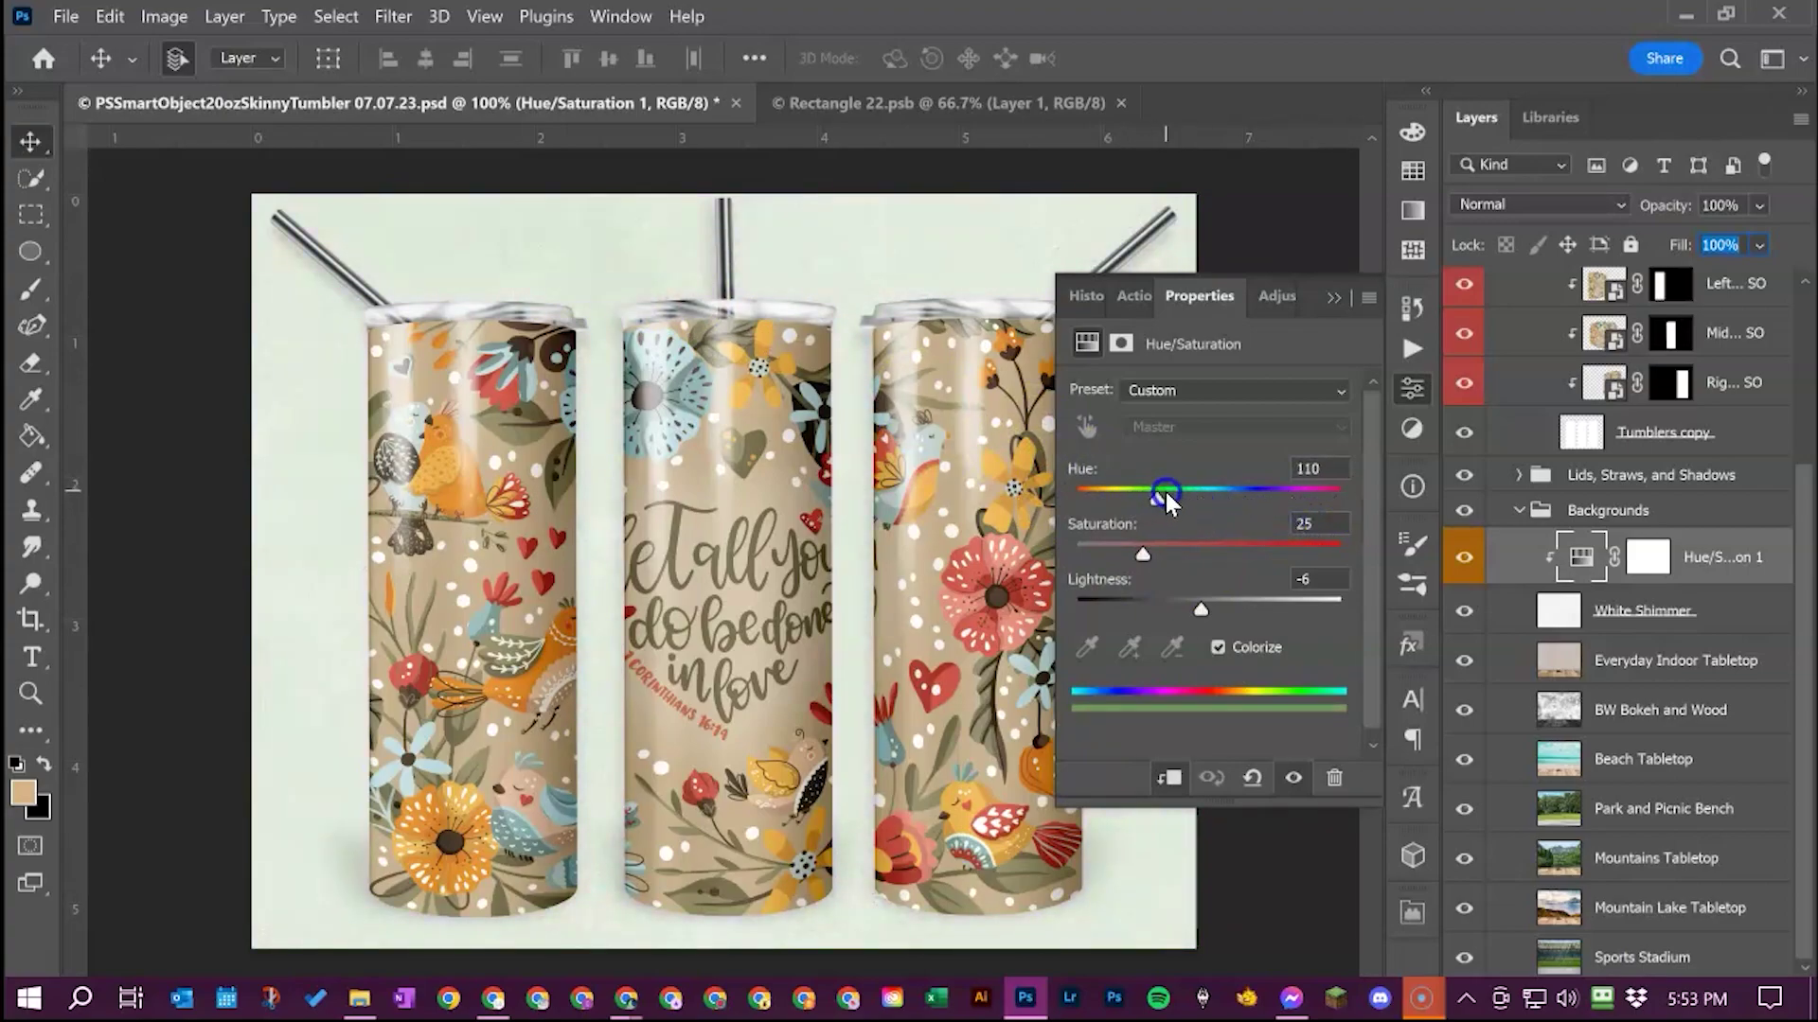
click(1146, 555)
drag(1117, 555, 1200, 612)
- Close the adjustment settings, hide the green tint to compare with white, and collapse Backgrounds
click(1329, 296)
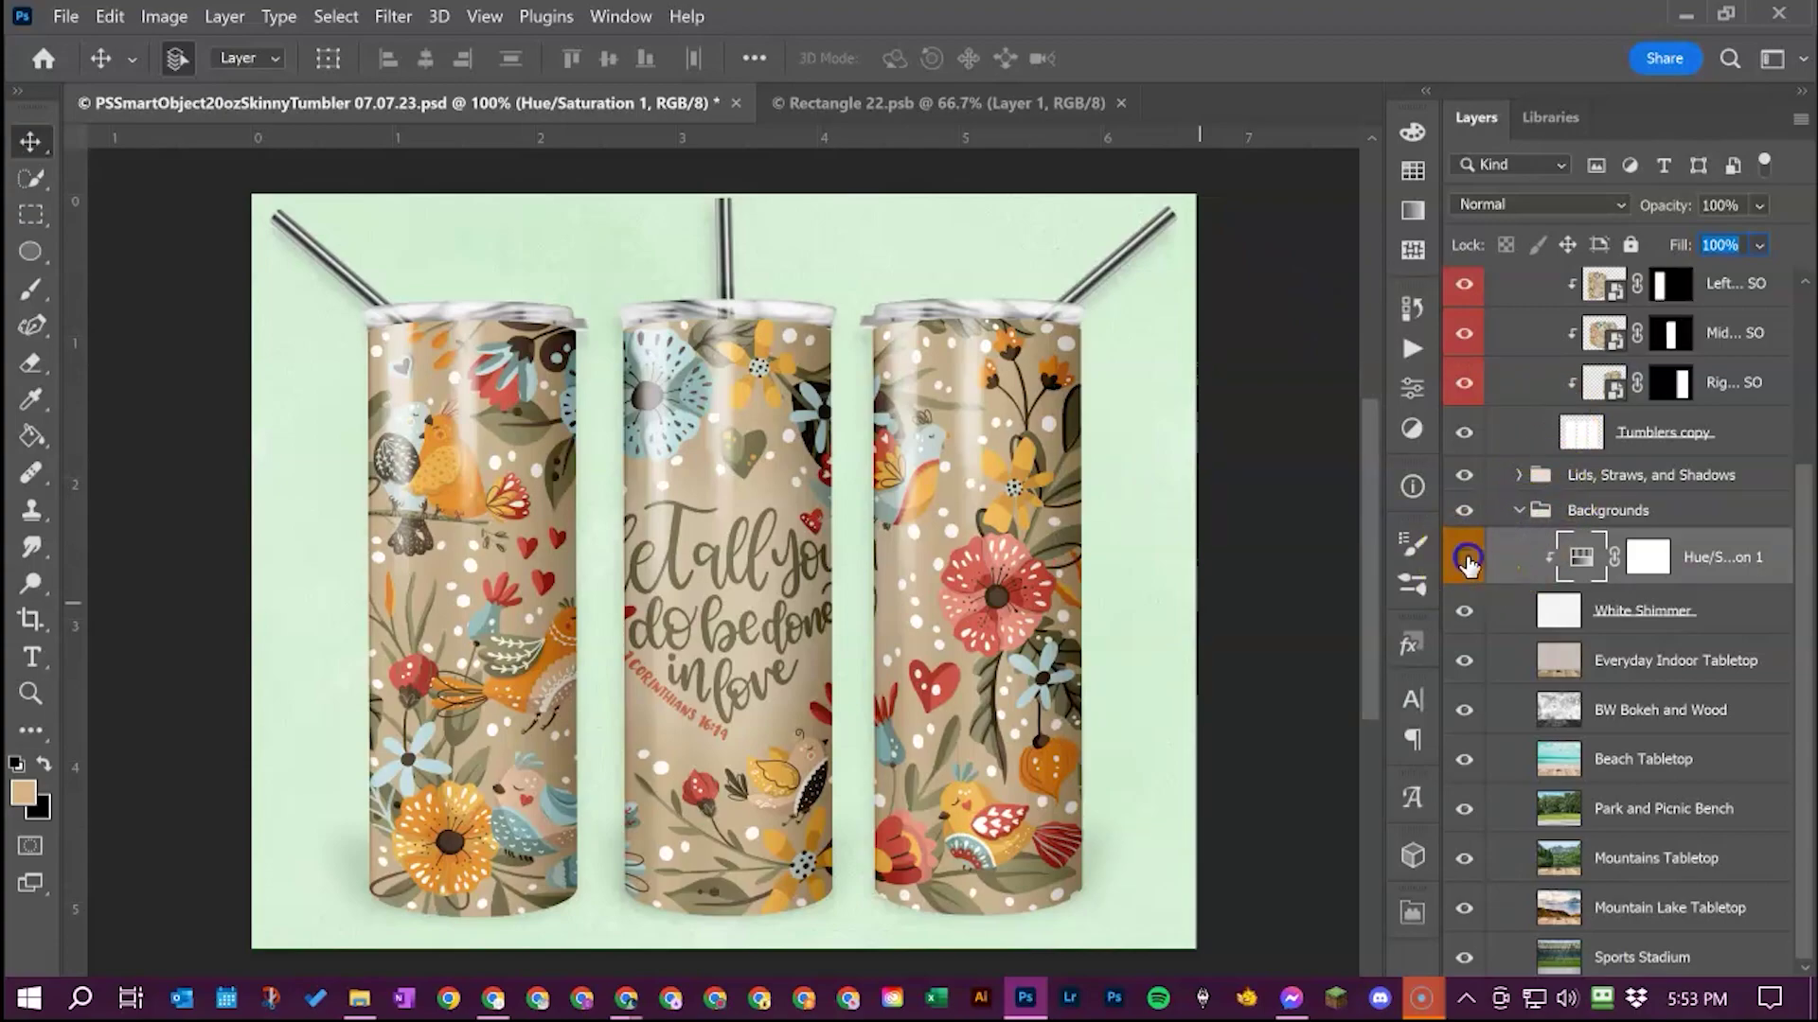
click(1463, 557)
click(1519, 513)
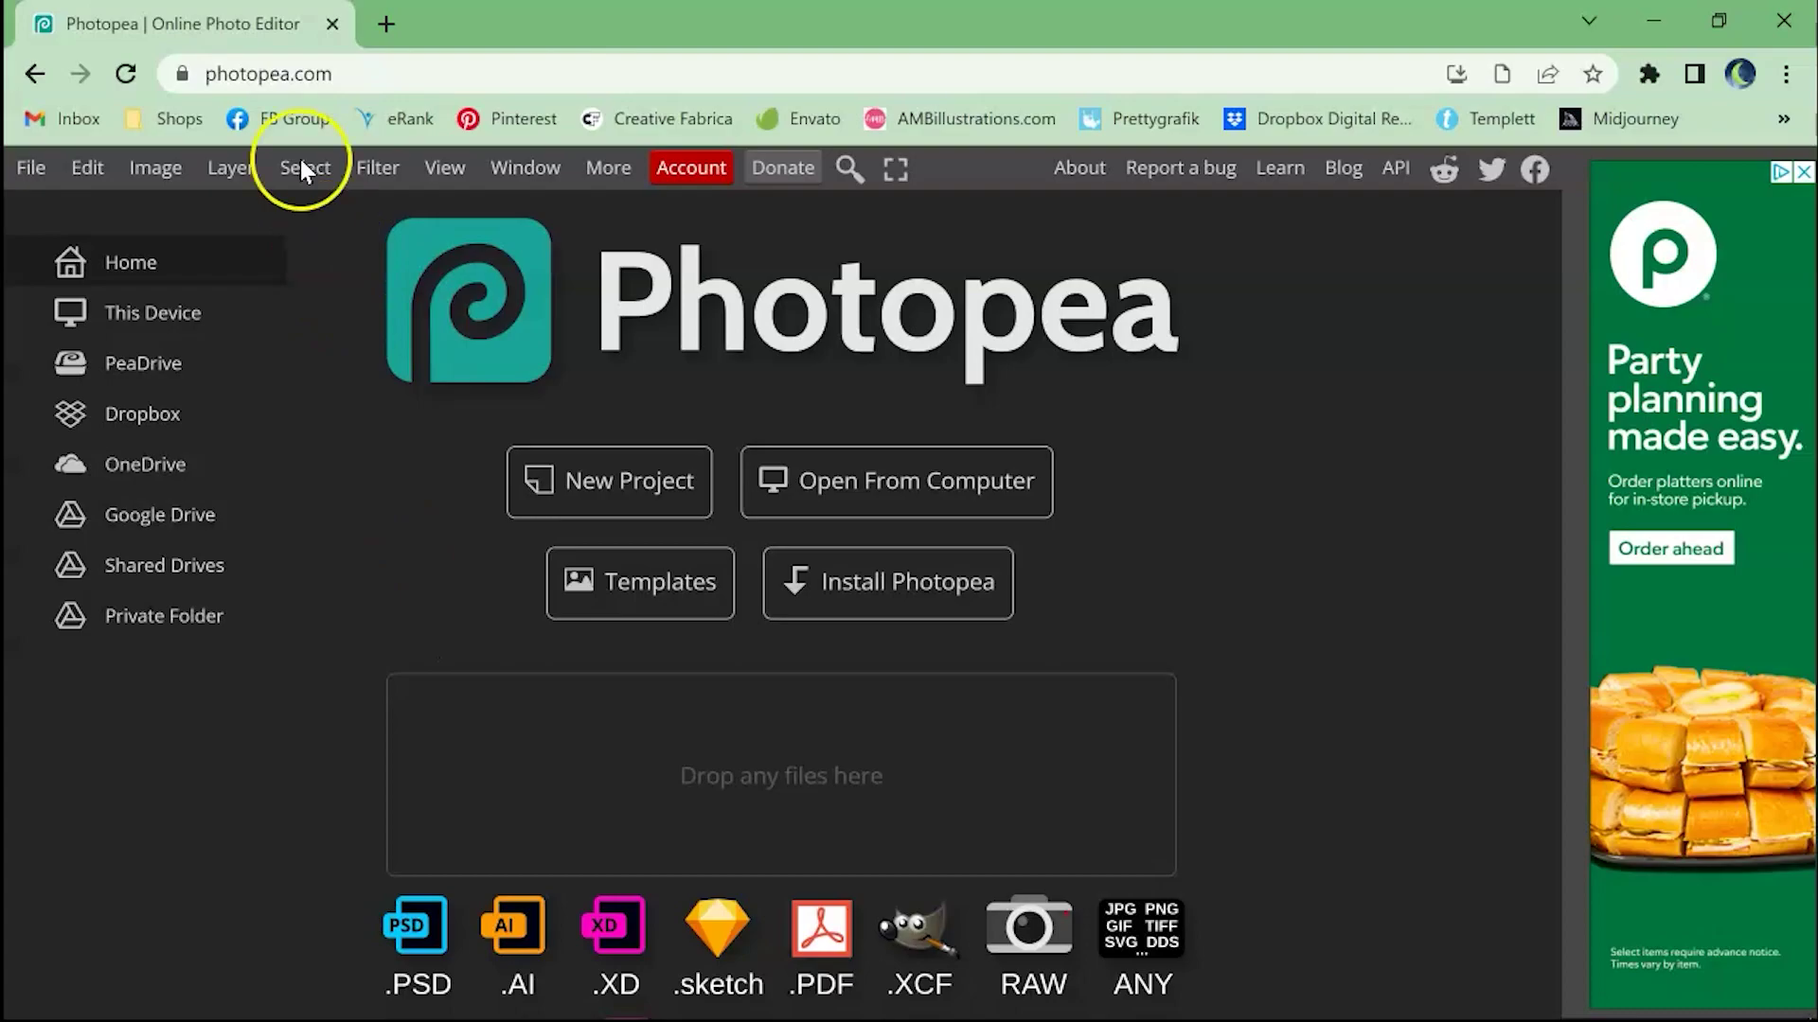
- Open PSSmartObject20ozSkinnyTumbler07.07.23.psd from Tumbler Designs > ~Mockups > 20 oz Skinny Tumbler Smart Object Mockup
click(851, 494)
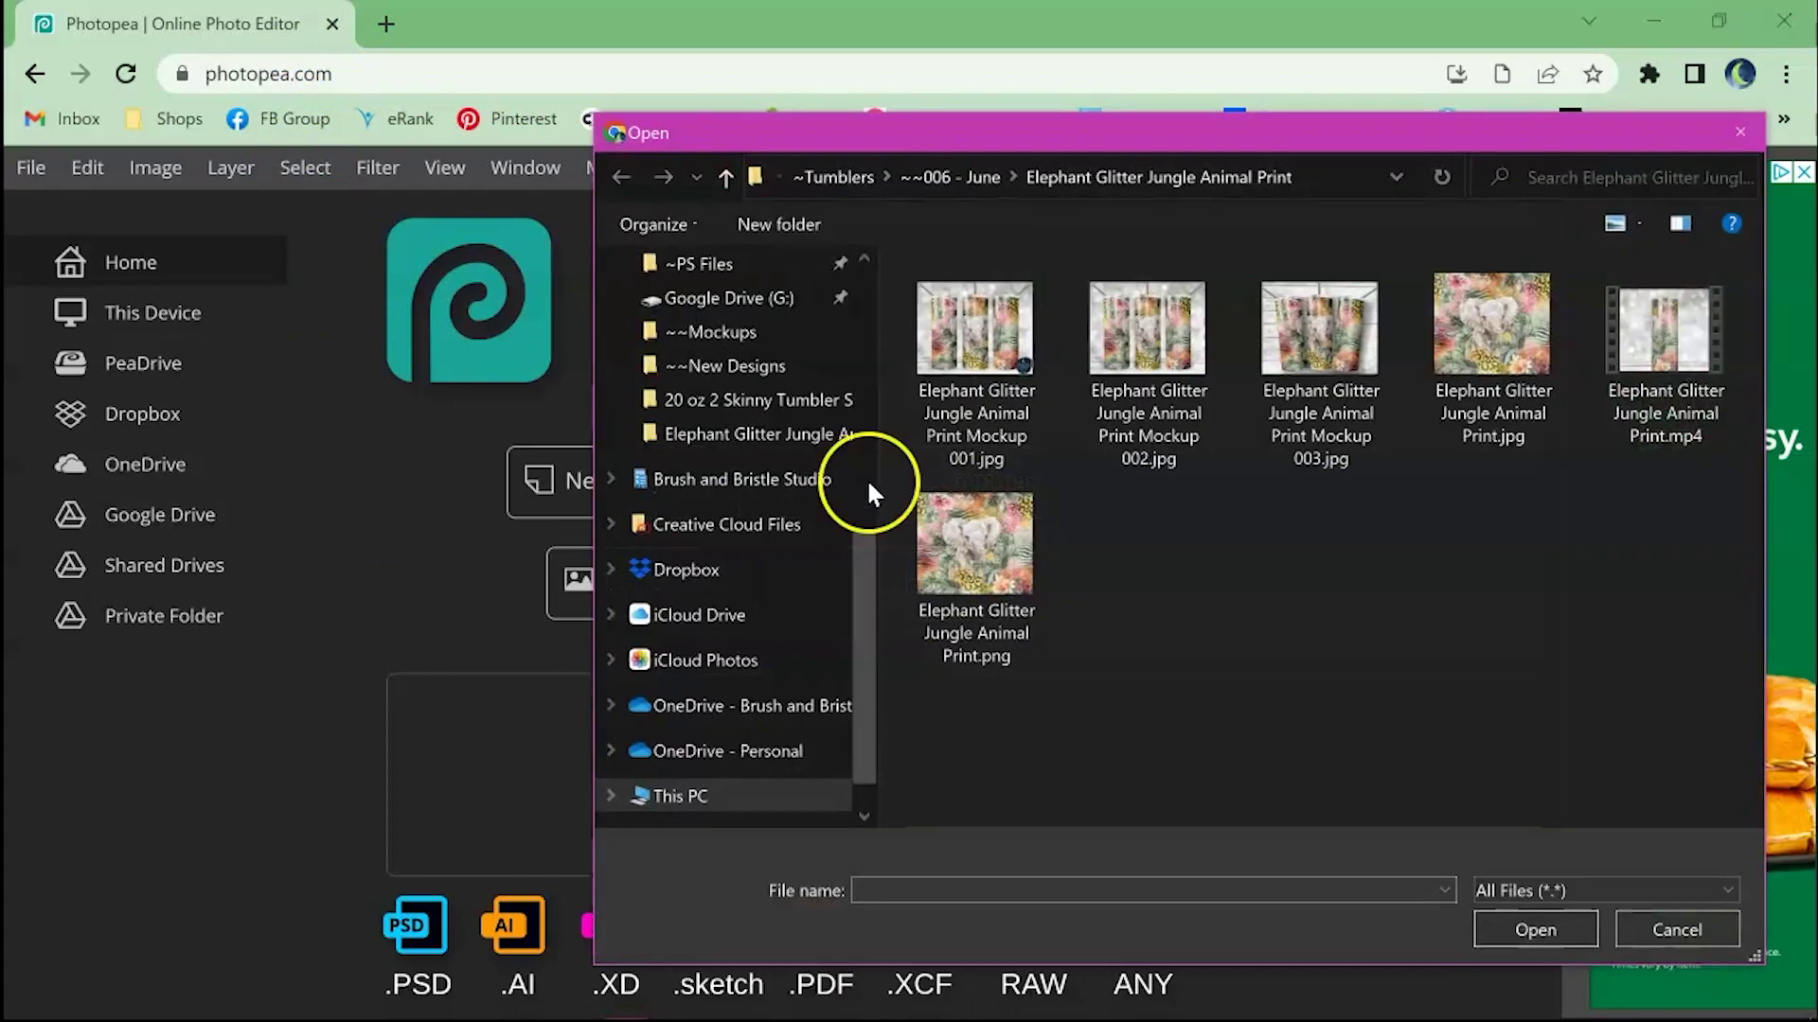
click(763, 367)
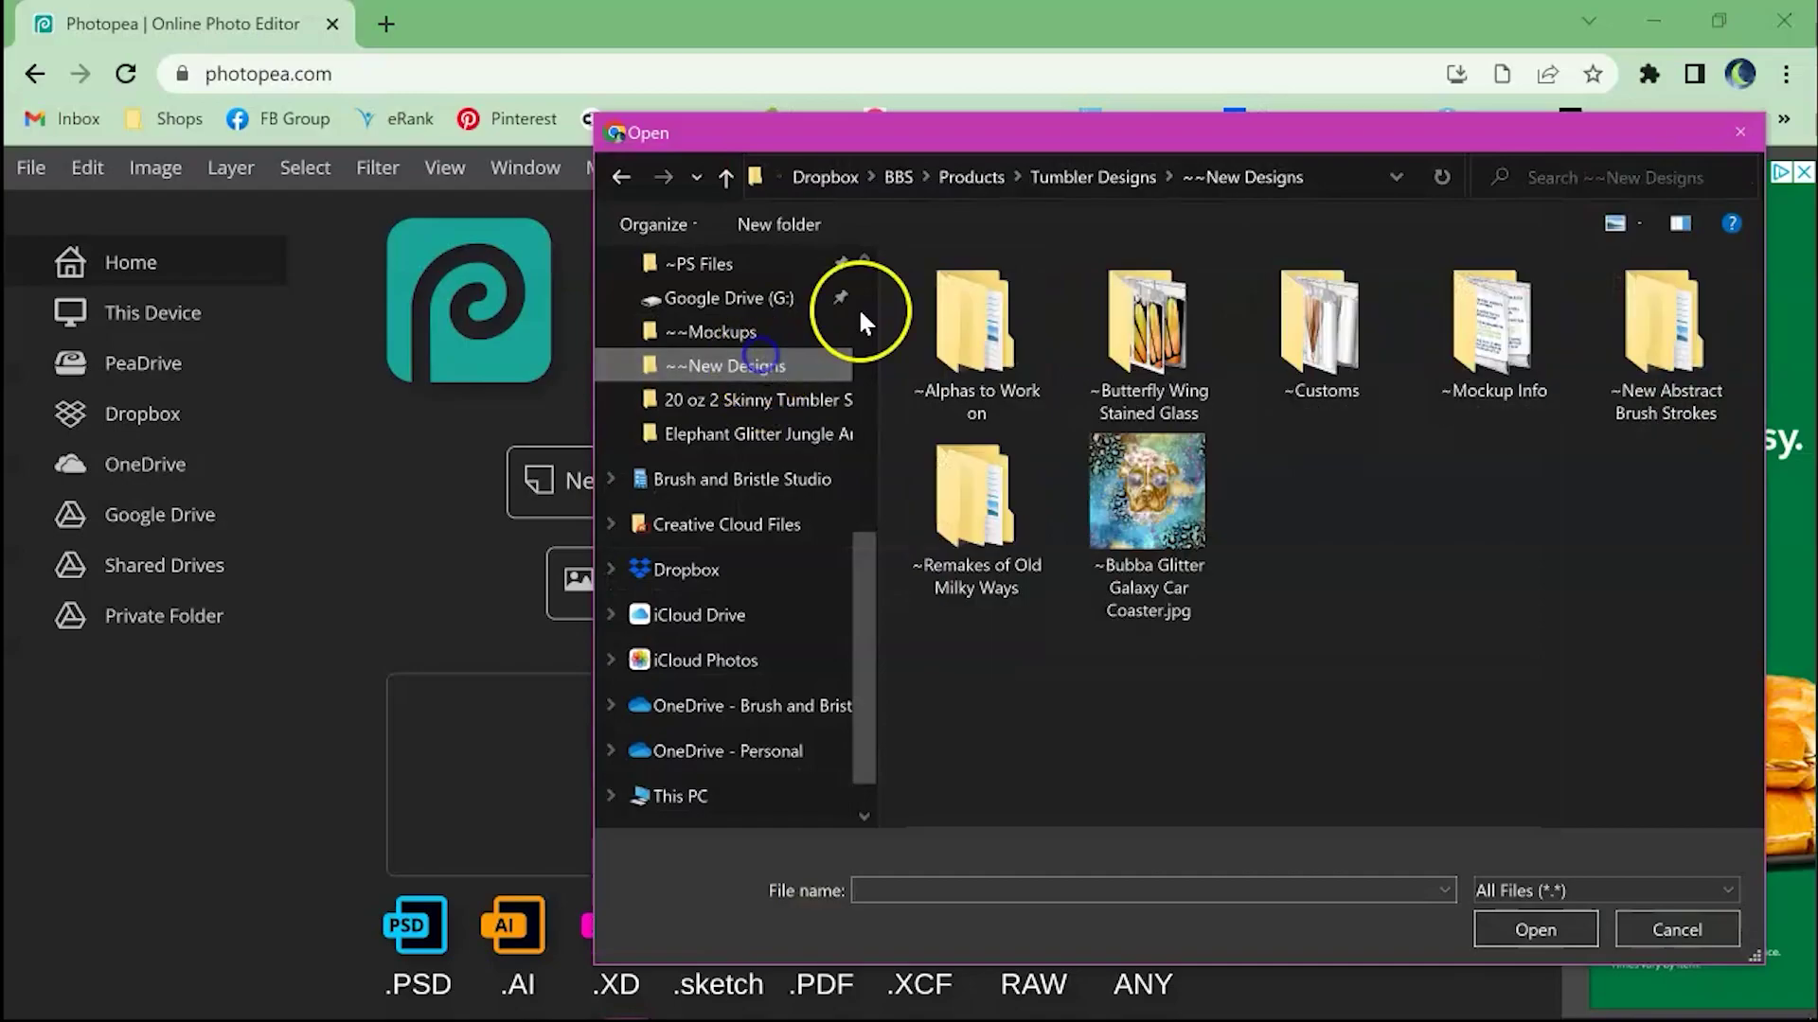
click(1038, 166)
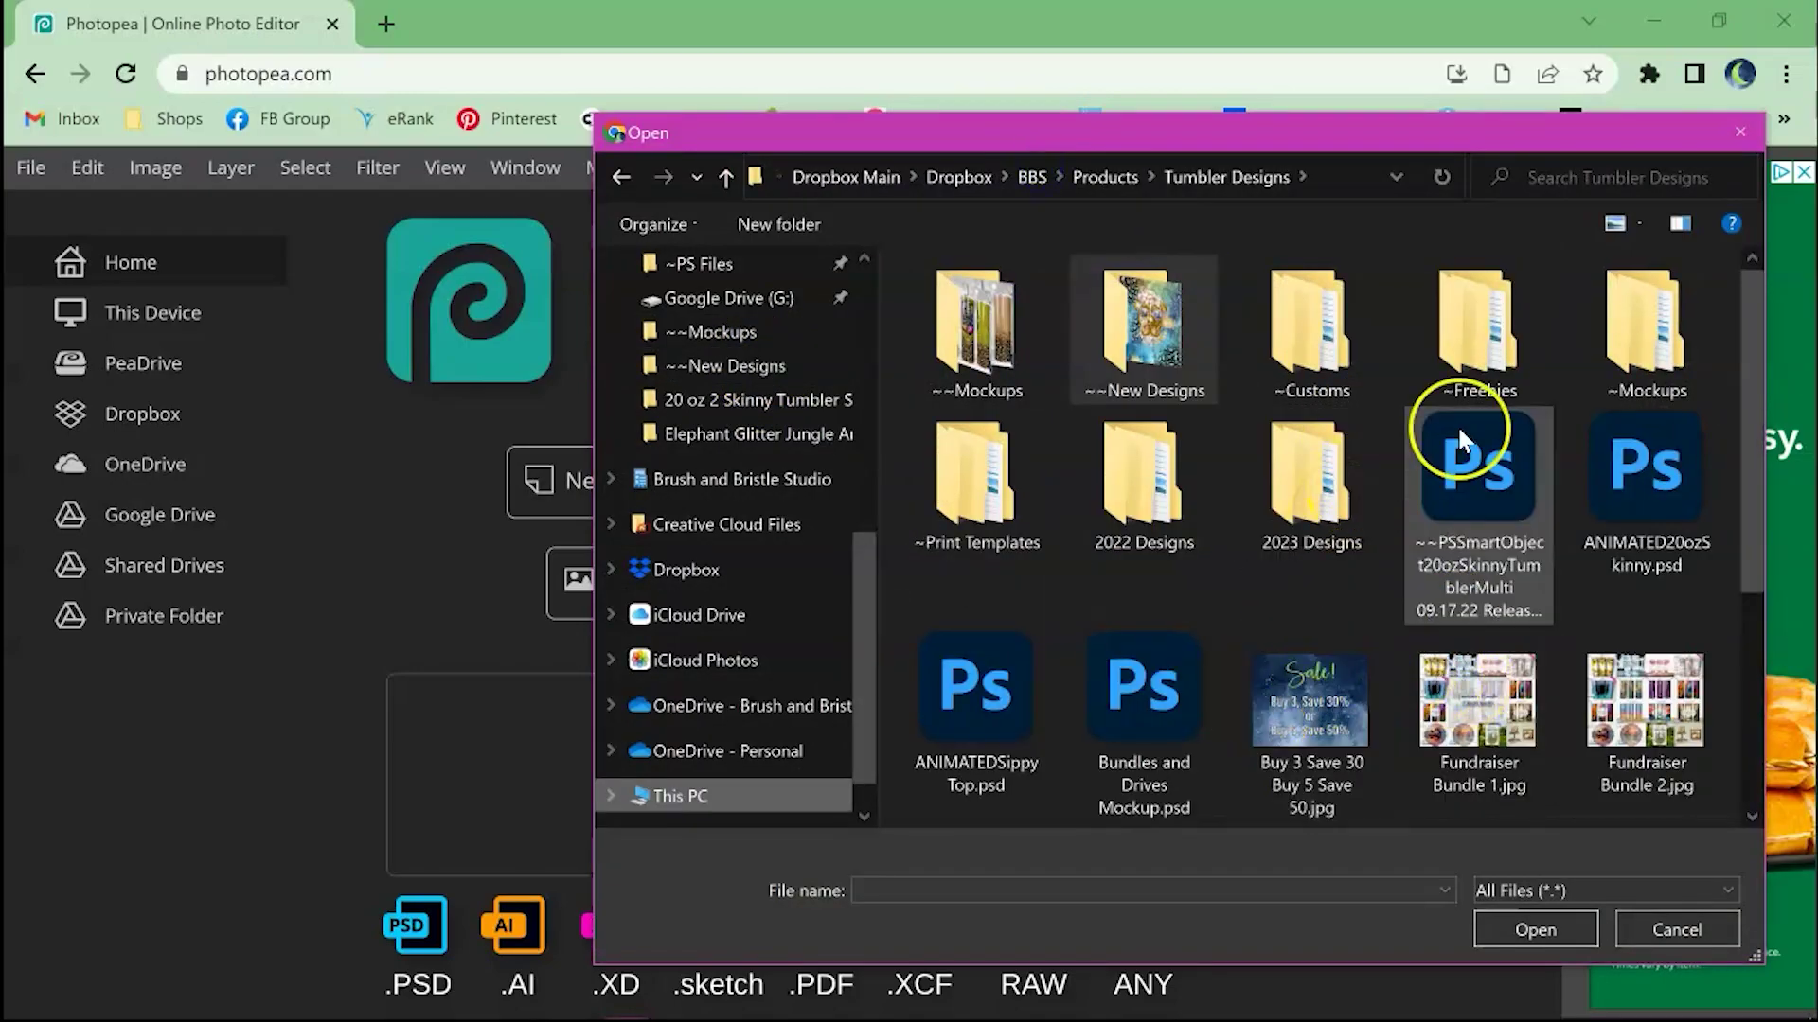
double_click(1647, 336)
scroll(1339, 377, down, 1)
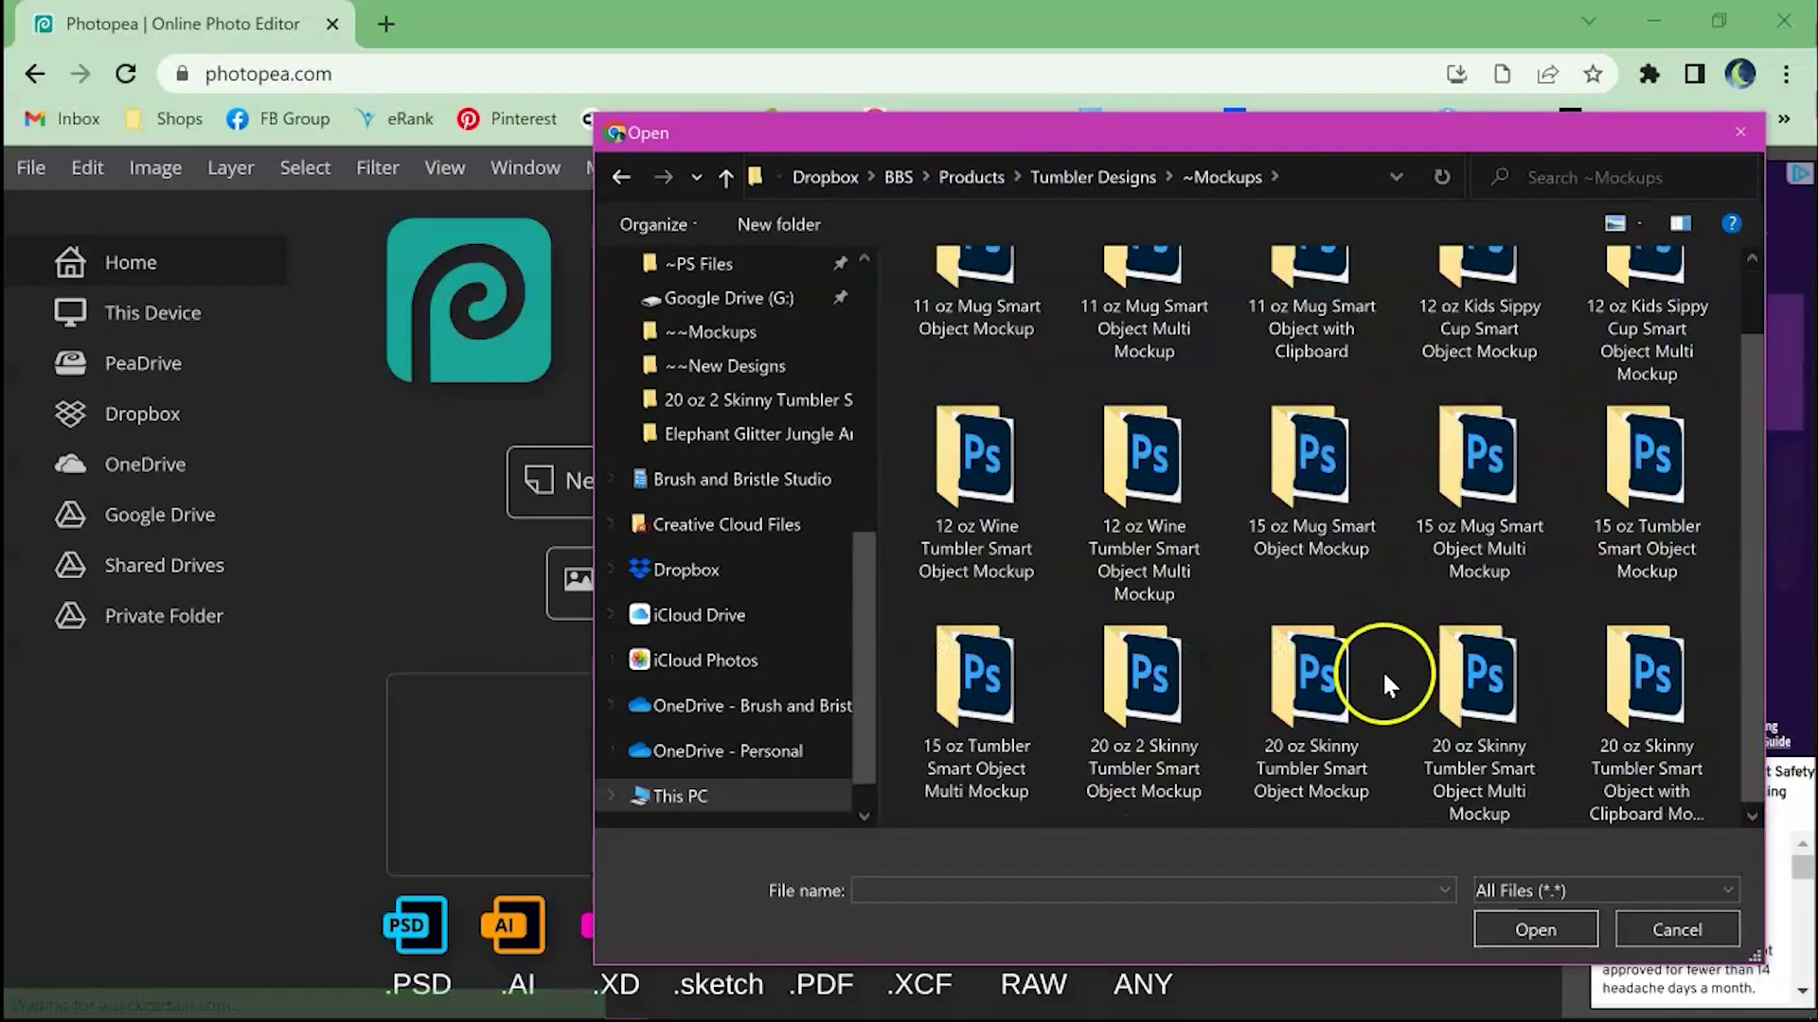
double_click(1327, 705)
double_click(1640, 320)
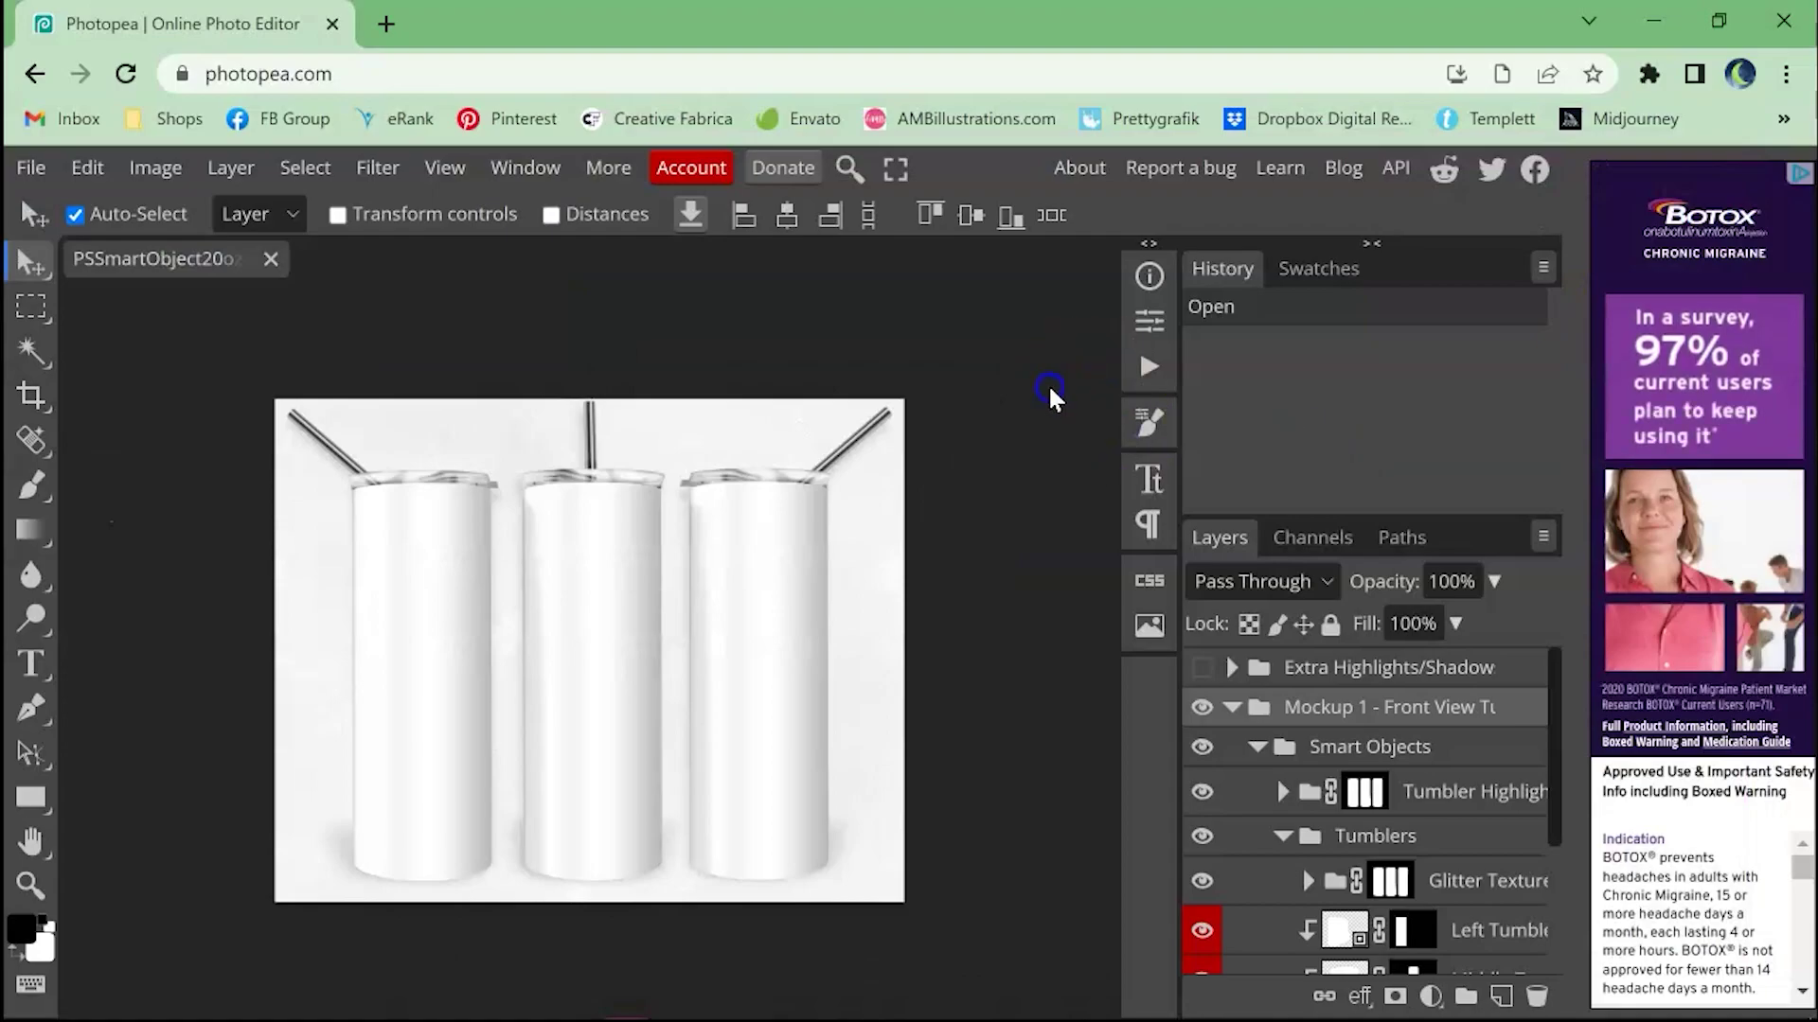
- Open the Left Tumbler smart object in the Tumblers group as its own Rectangle 2.psd document
scroll(1045, 476, down, 2)
scroll(1045, 475, up, 2)
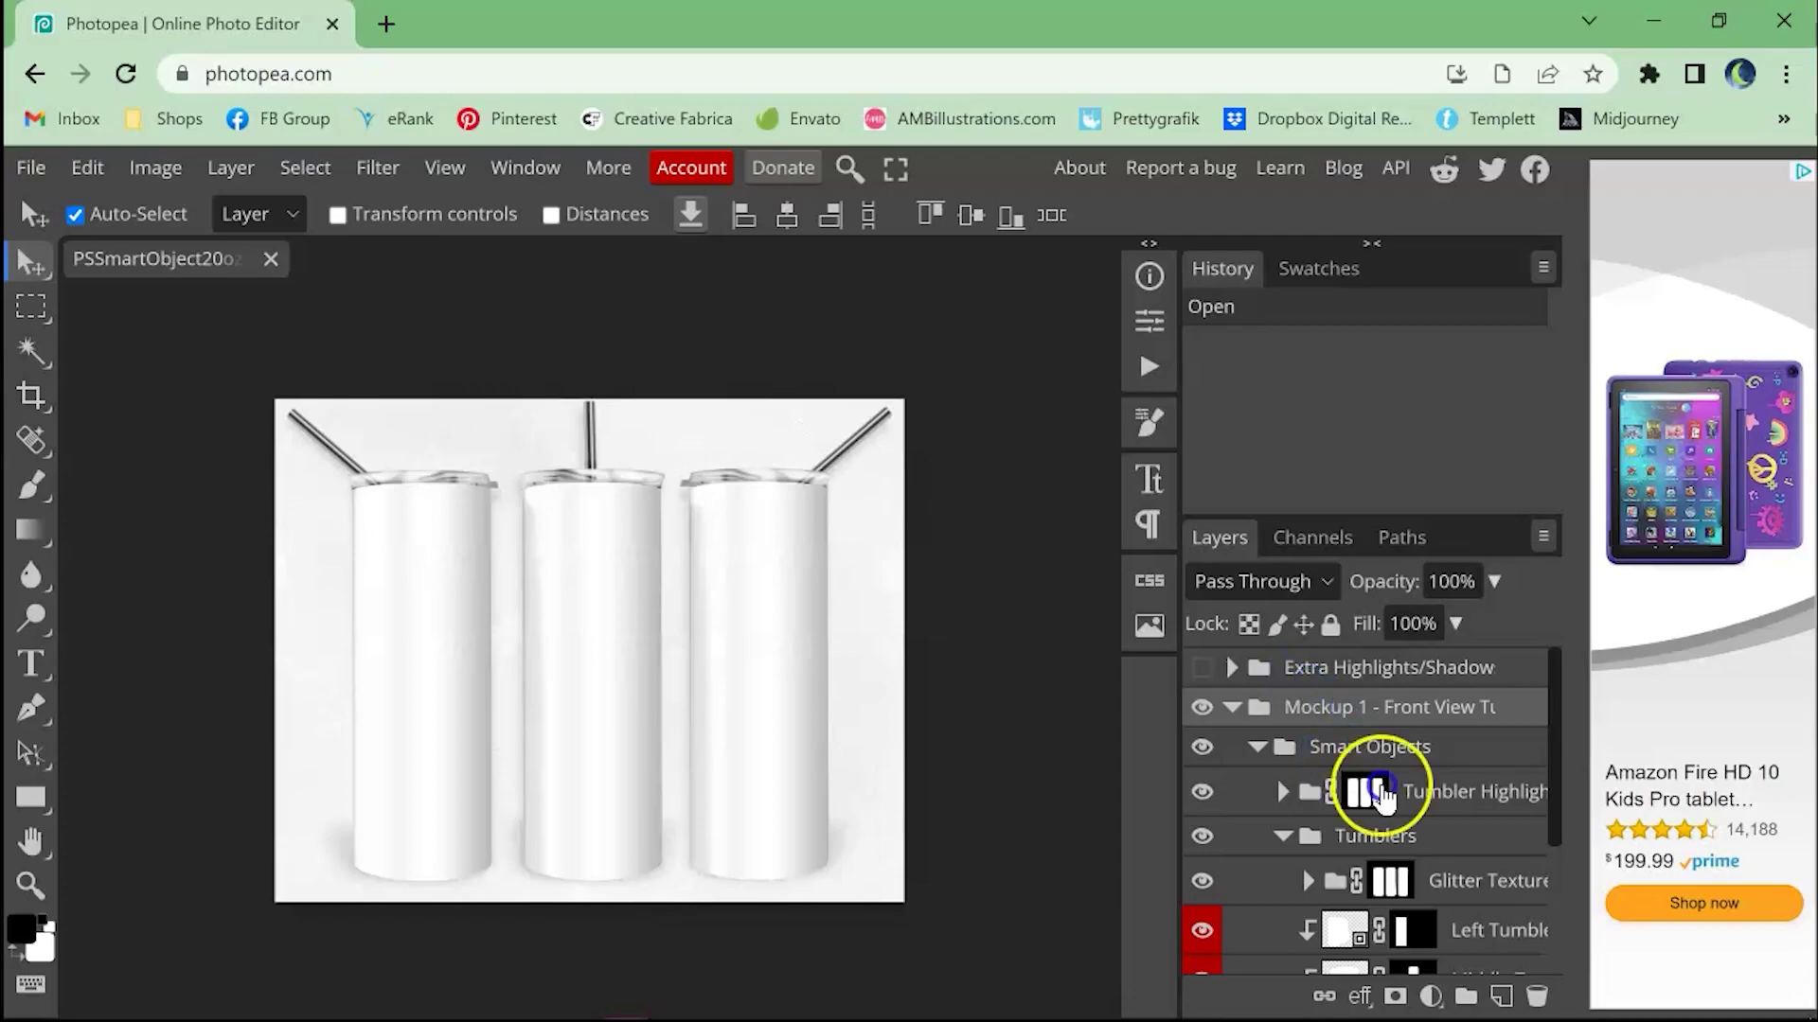
scroll(1384, 793, down, 1)
scroll(1384, 794, down, 1)
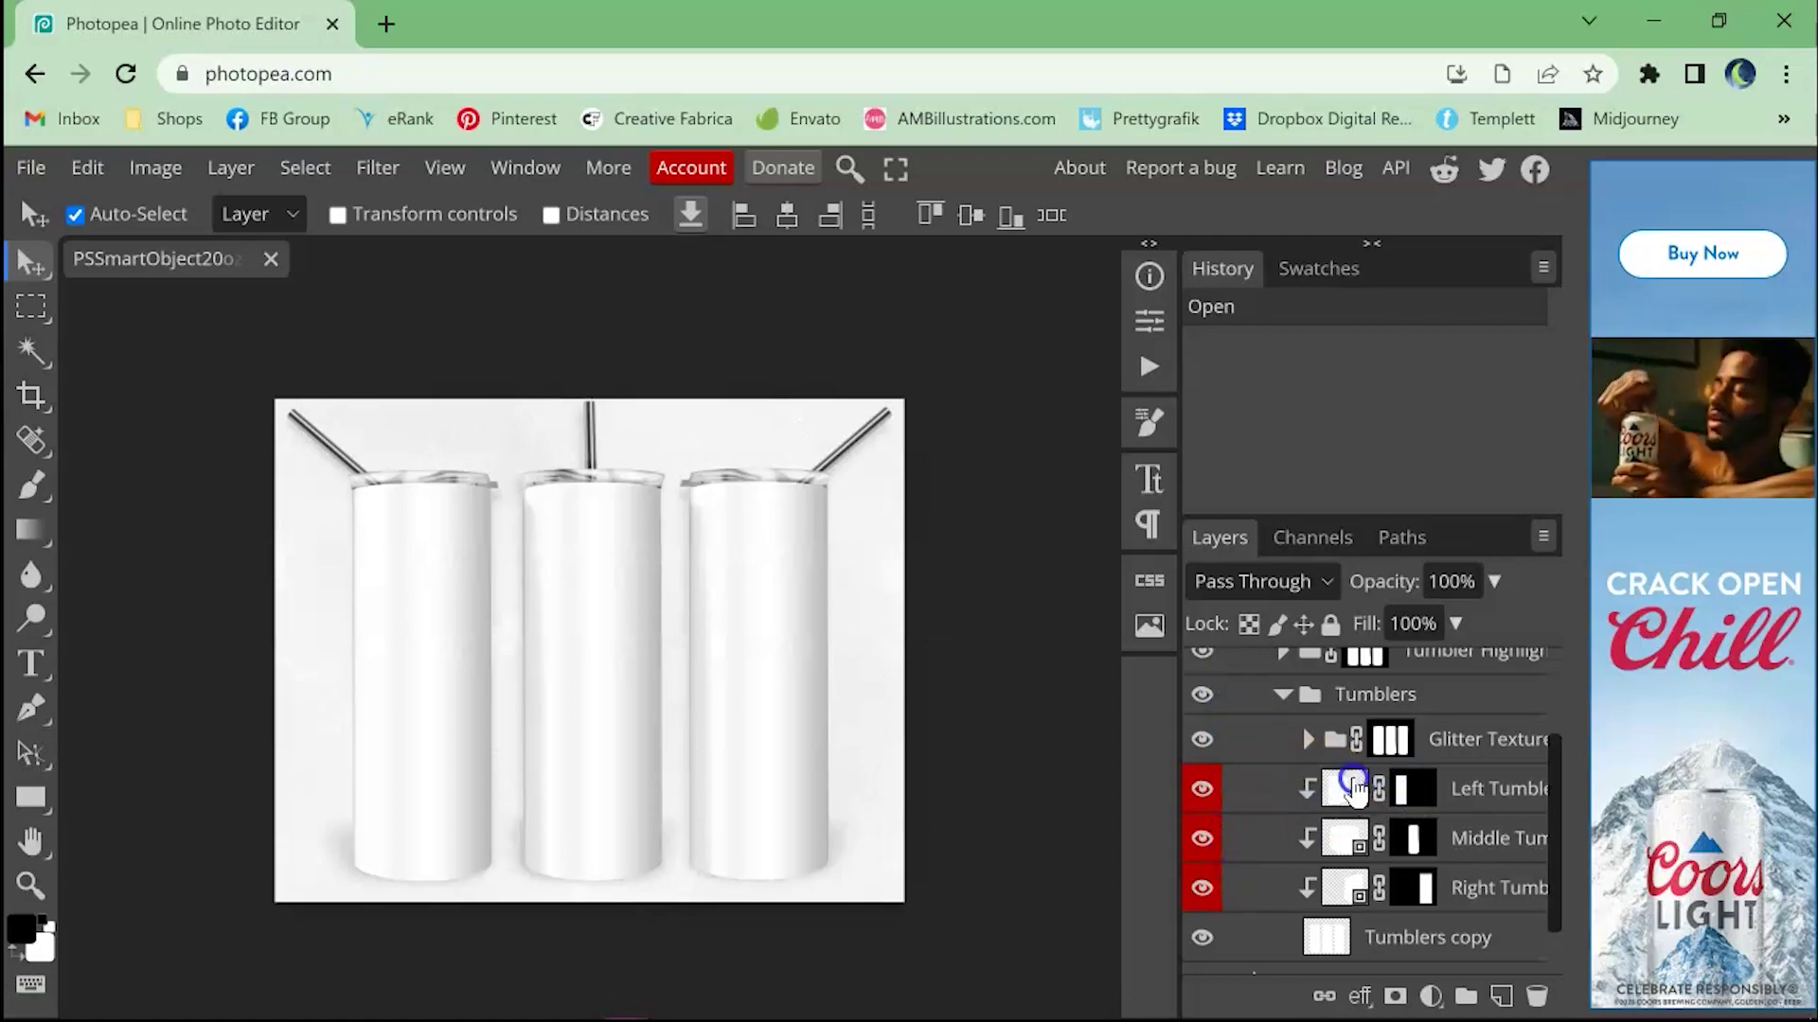
double_click(1347, 794)
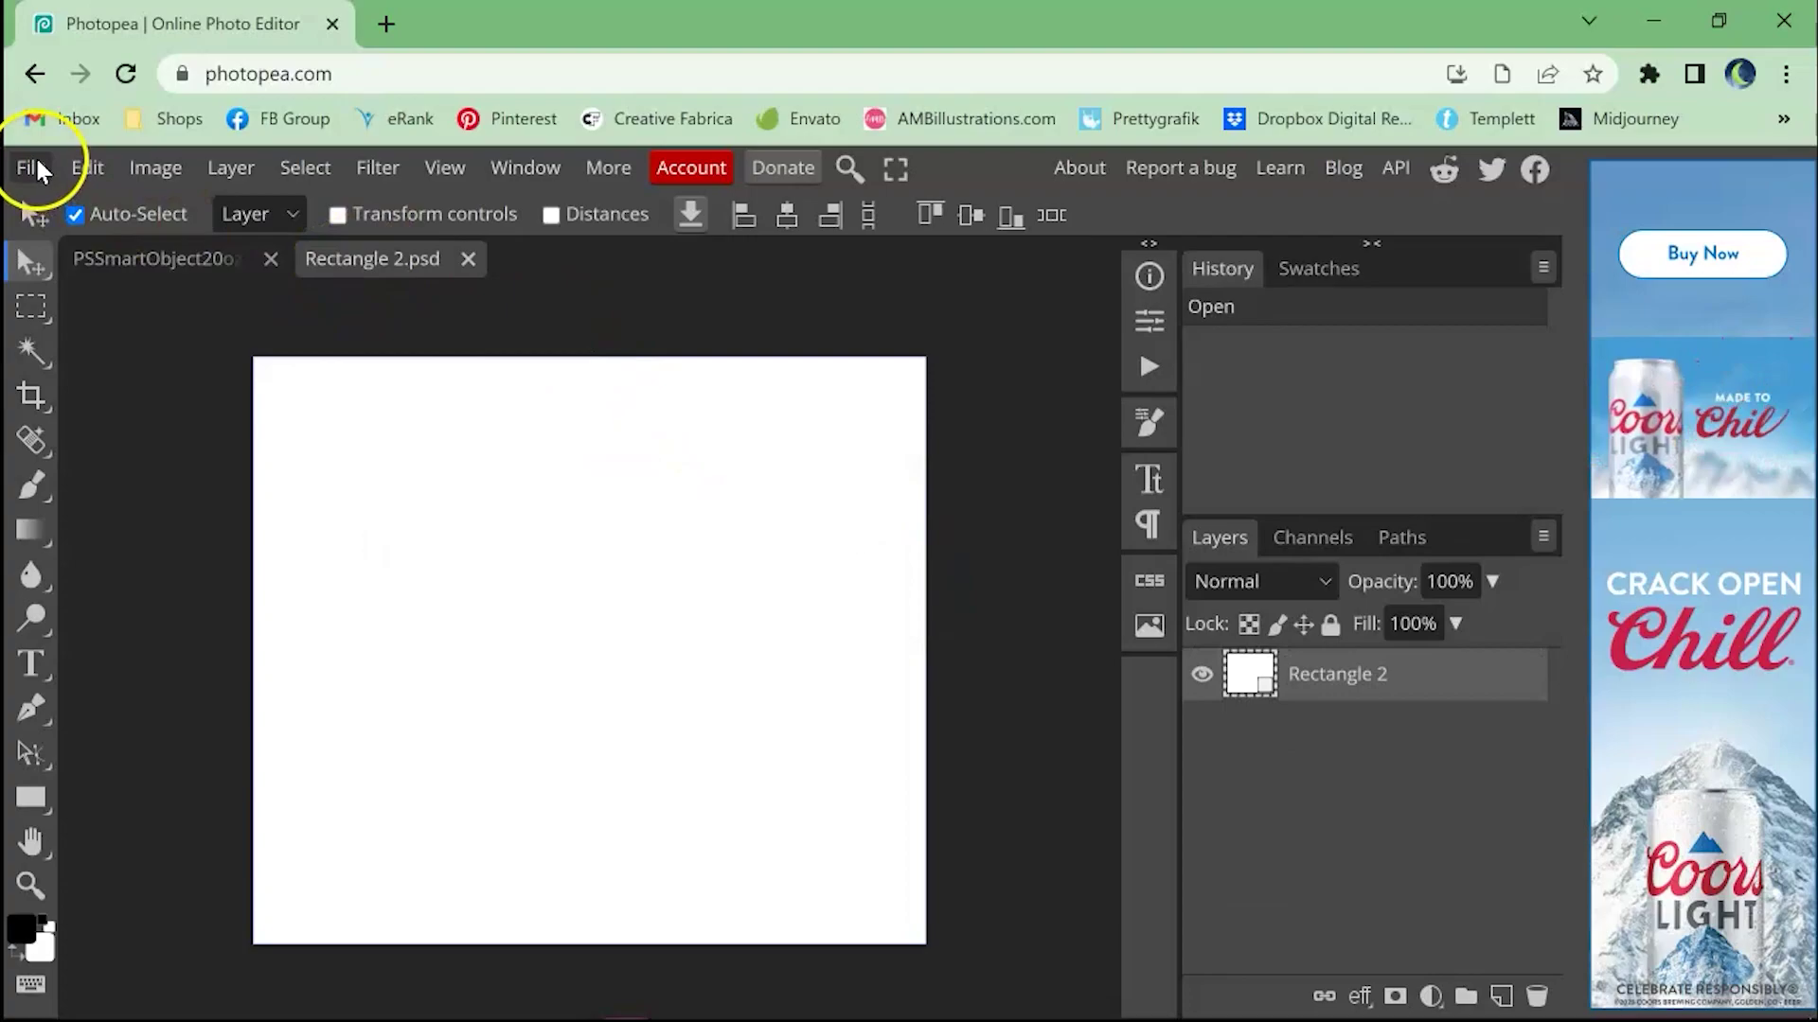
- Place 1 Corinthians 16 14.jpg from 2023 Designs > ~Tumblers > ~~004 - April into the canvas
click(34, 166)
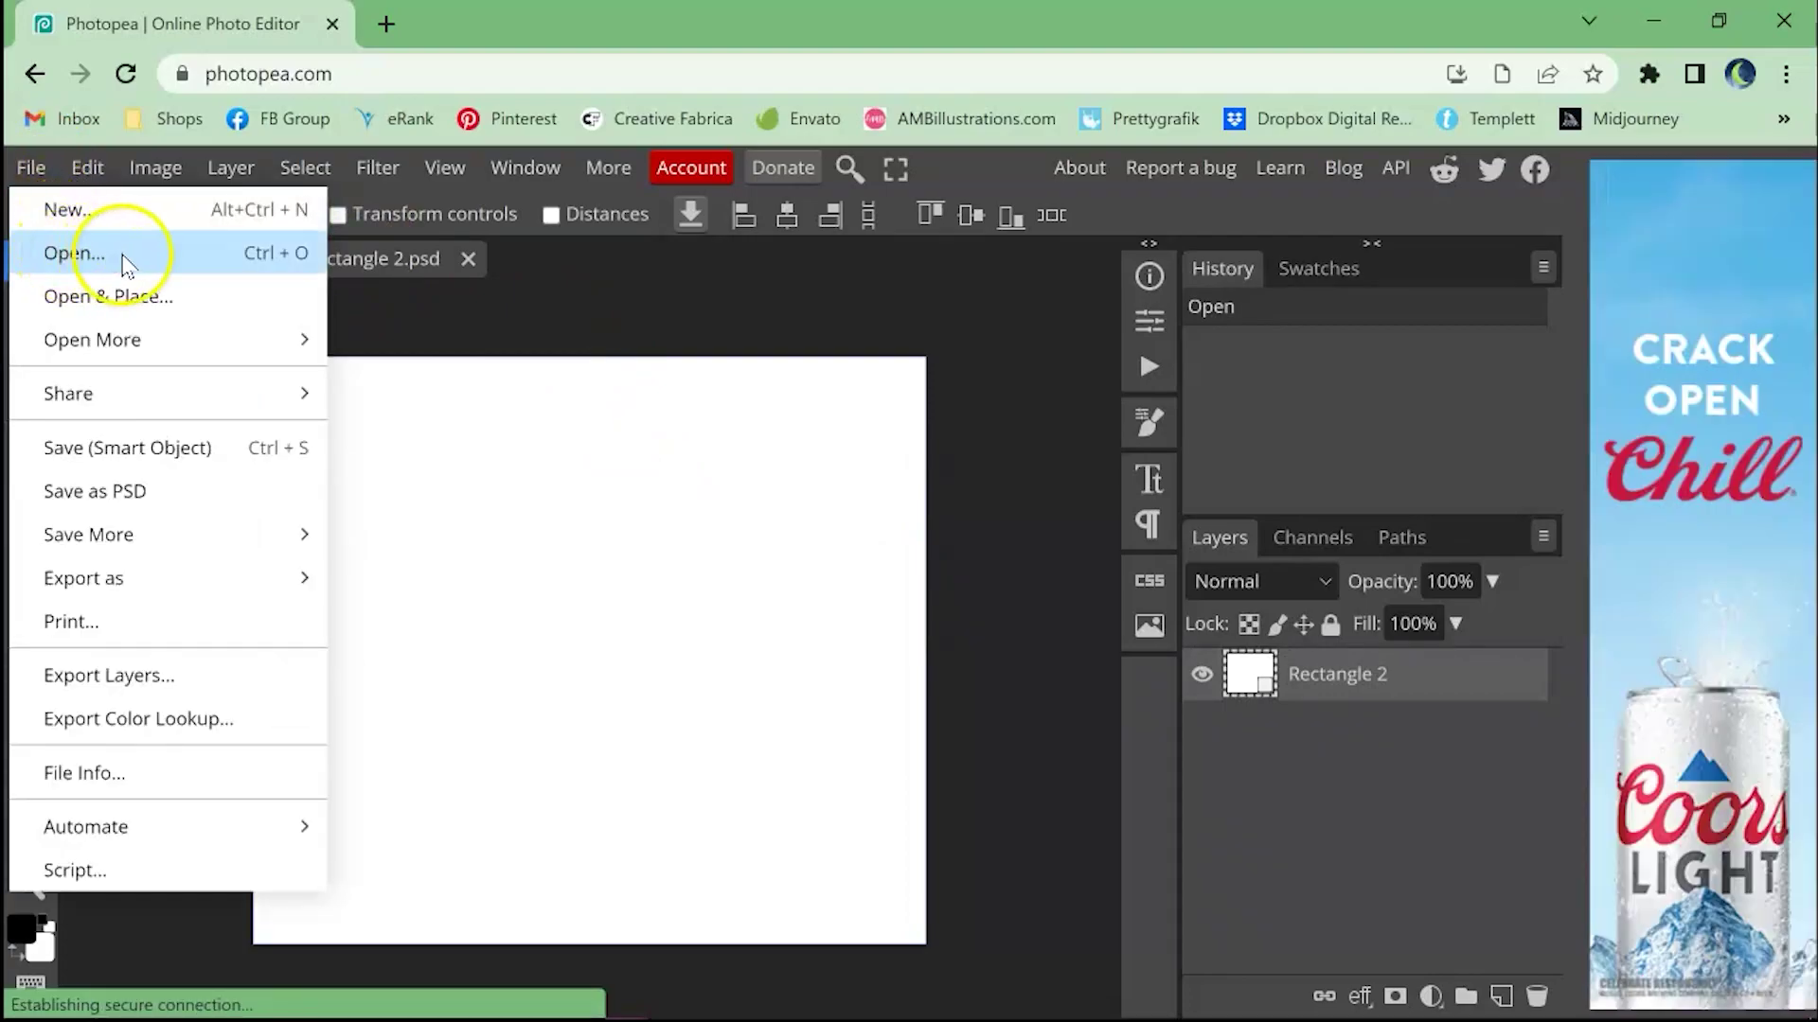
click(170, 253)
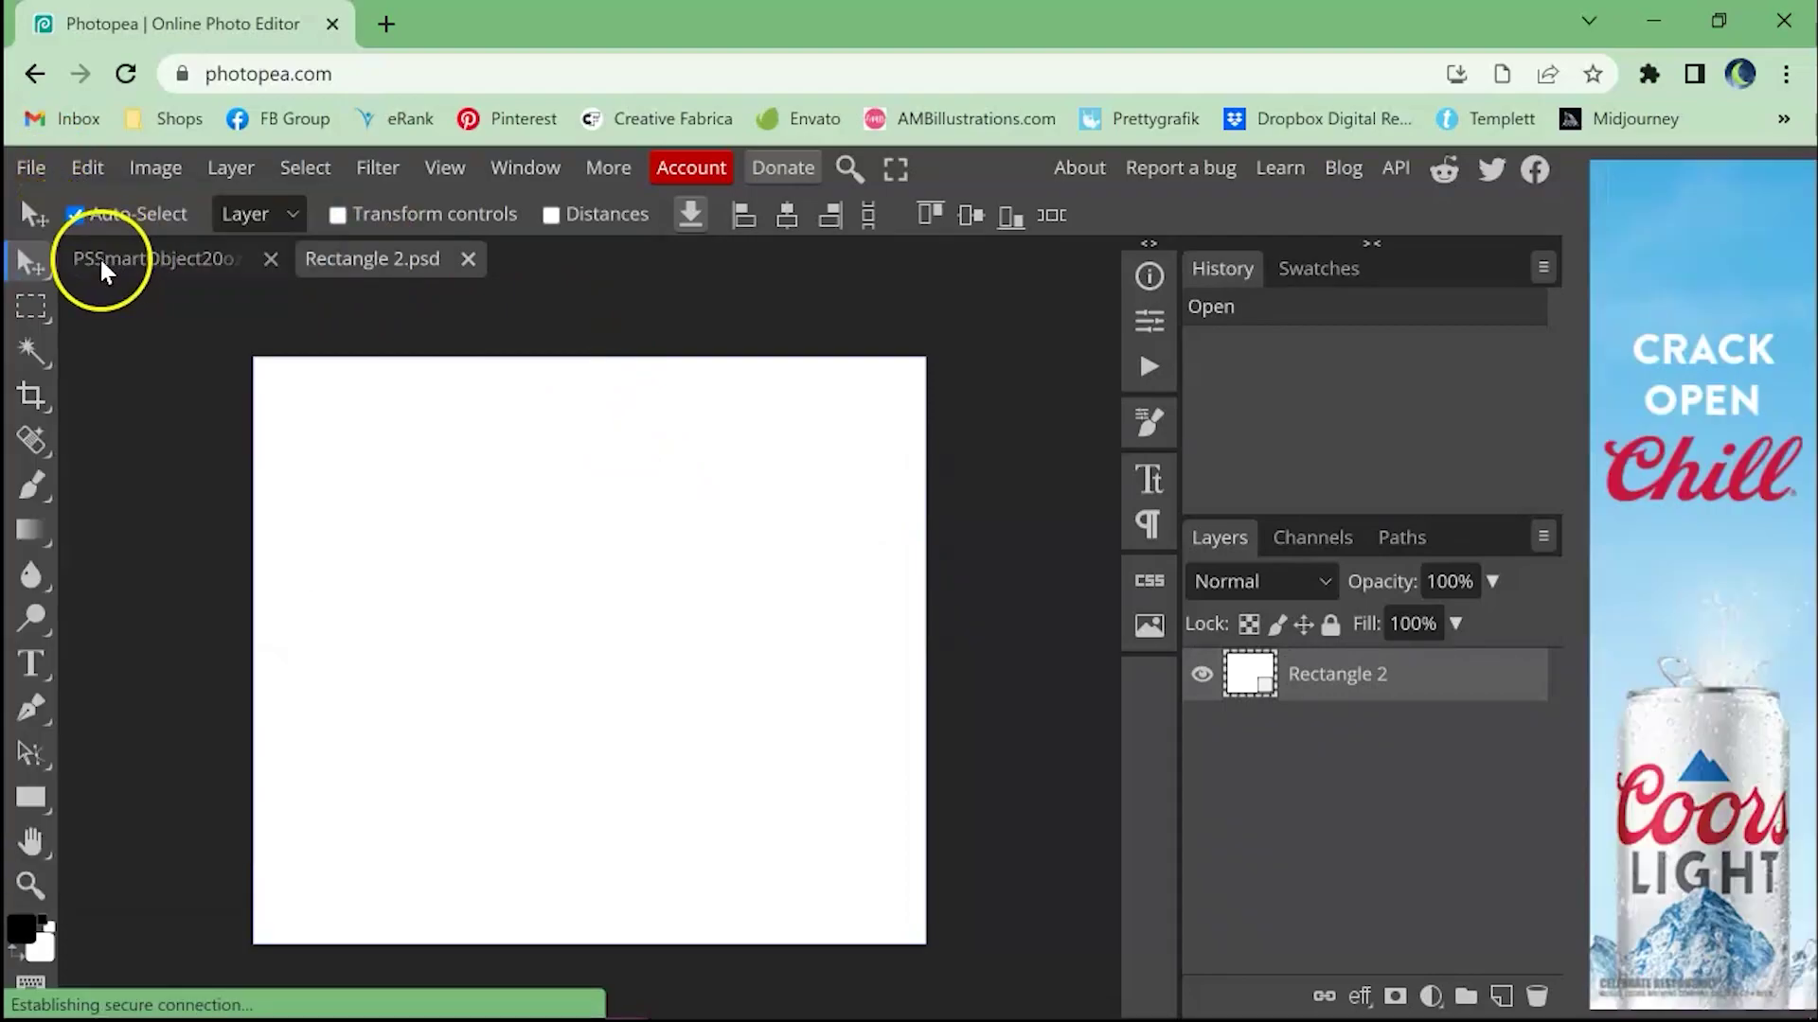
click(35, 166)
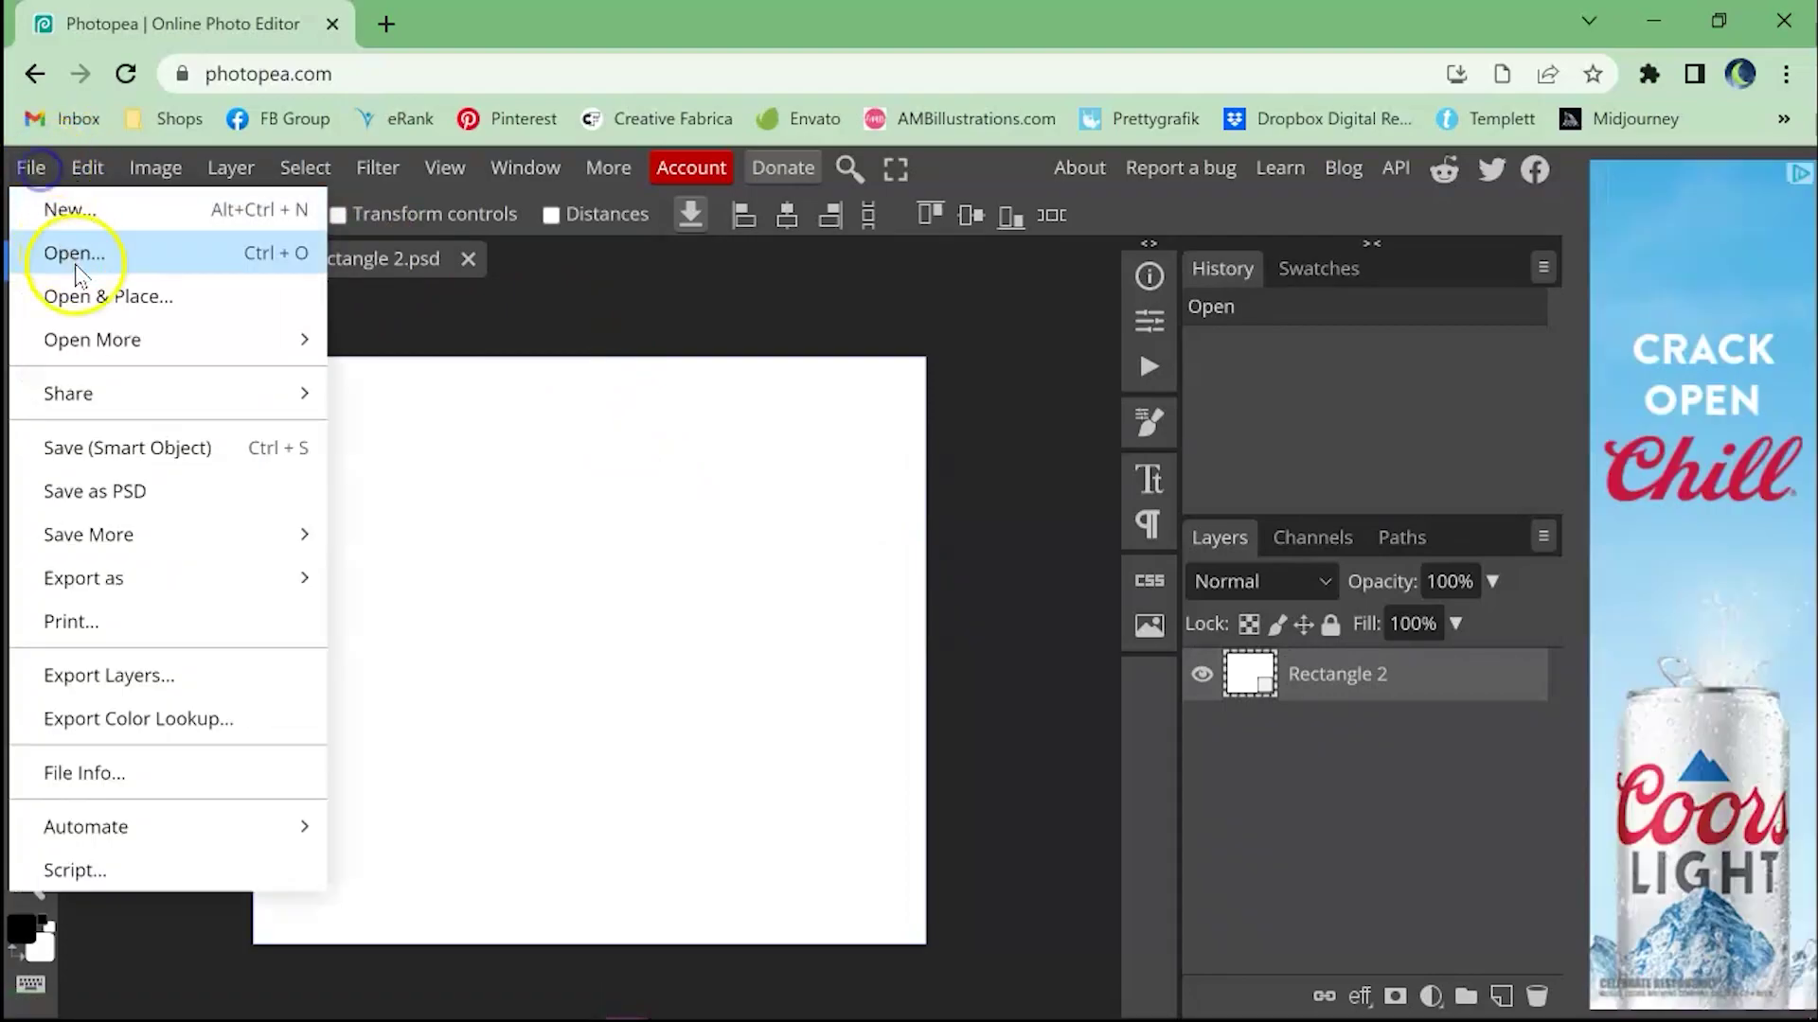
click(156, 298)
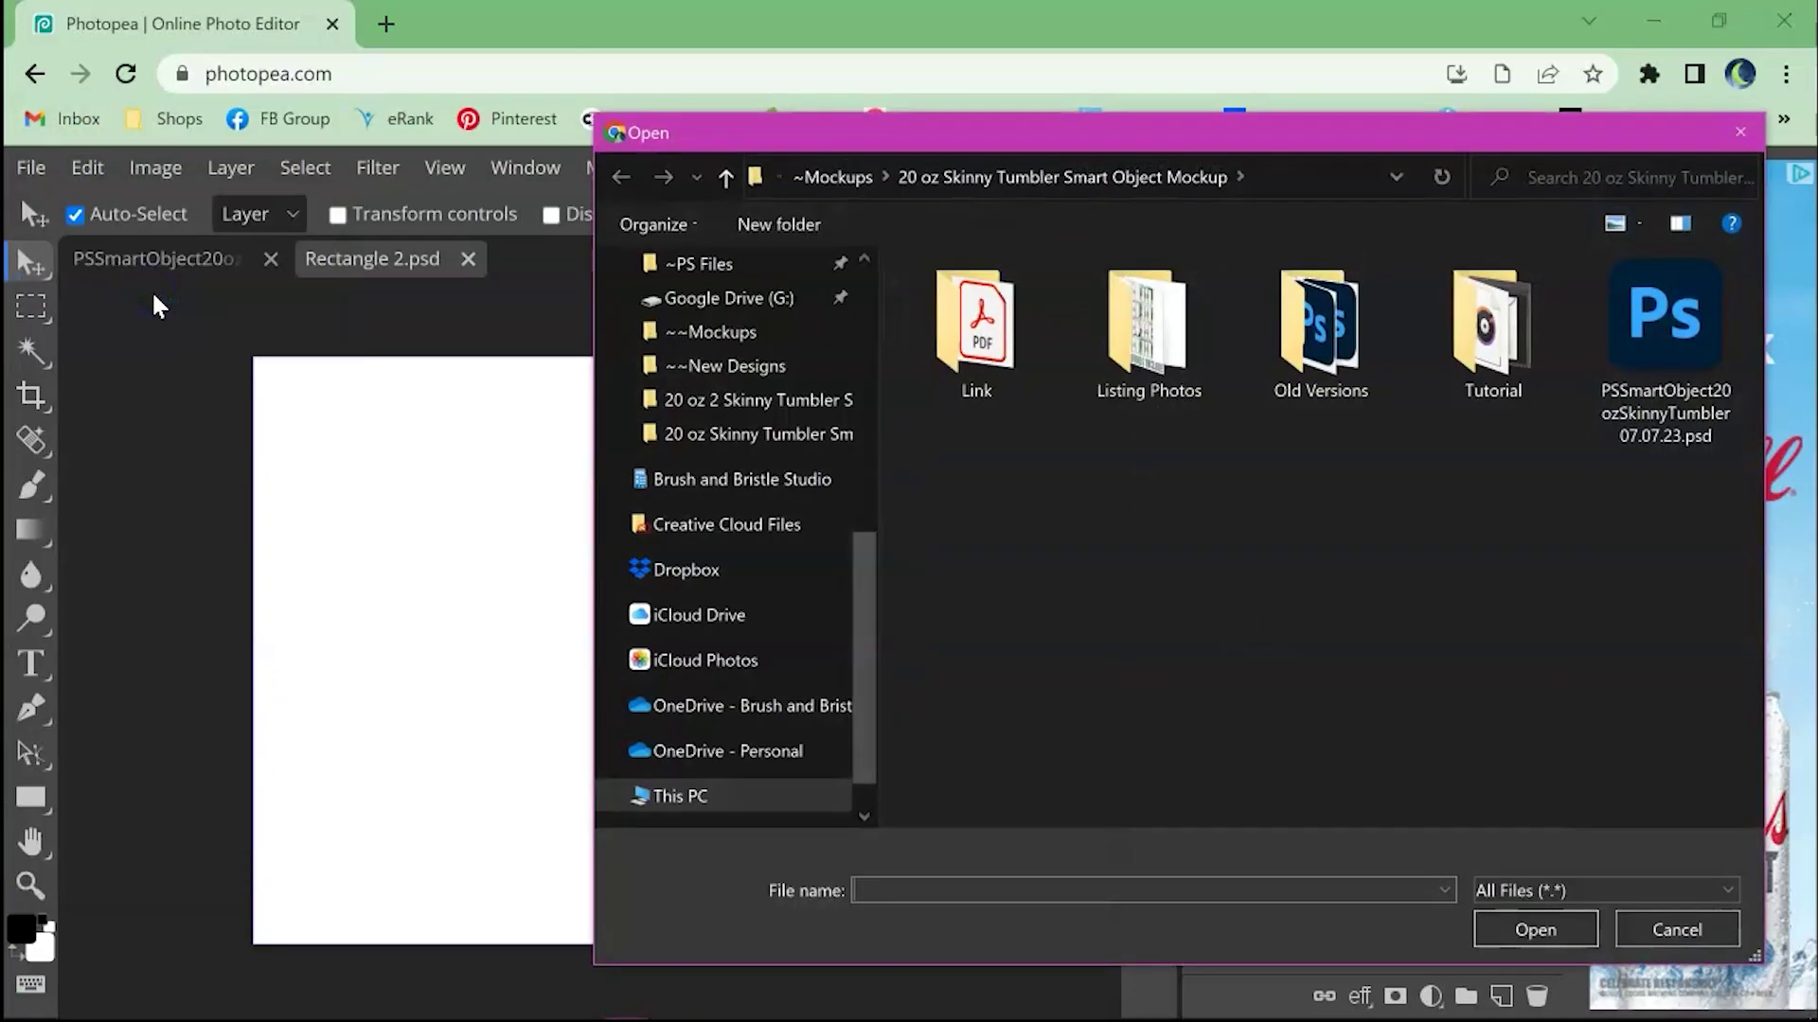
scroll(705, 303, up, 2)
scroll(705, 303, up, 2)
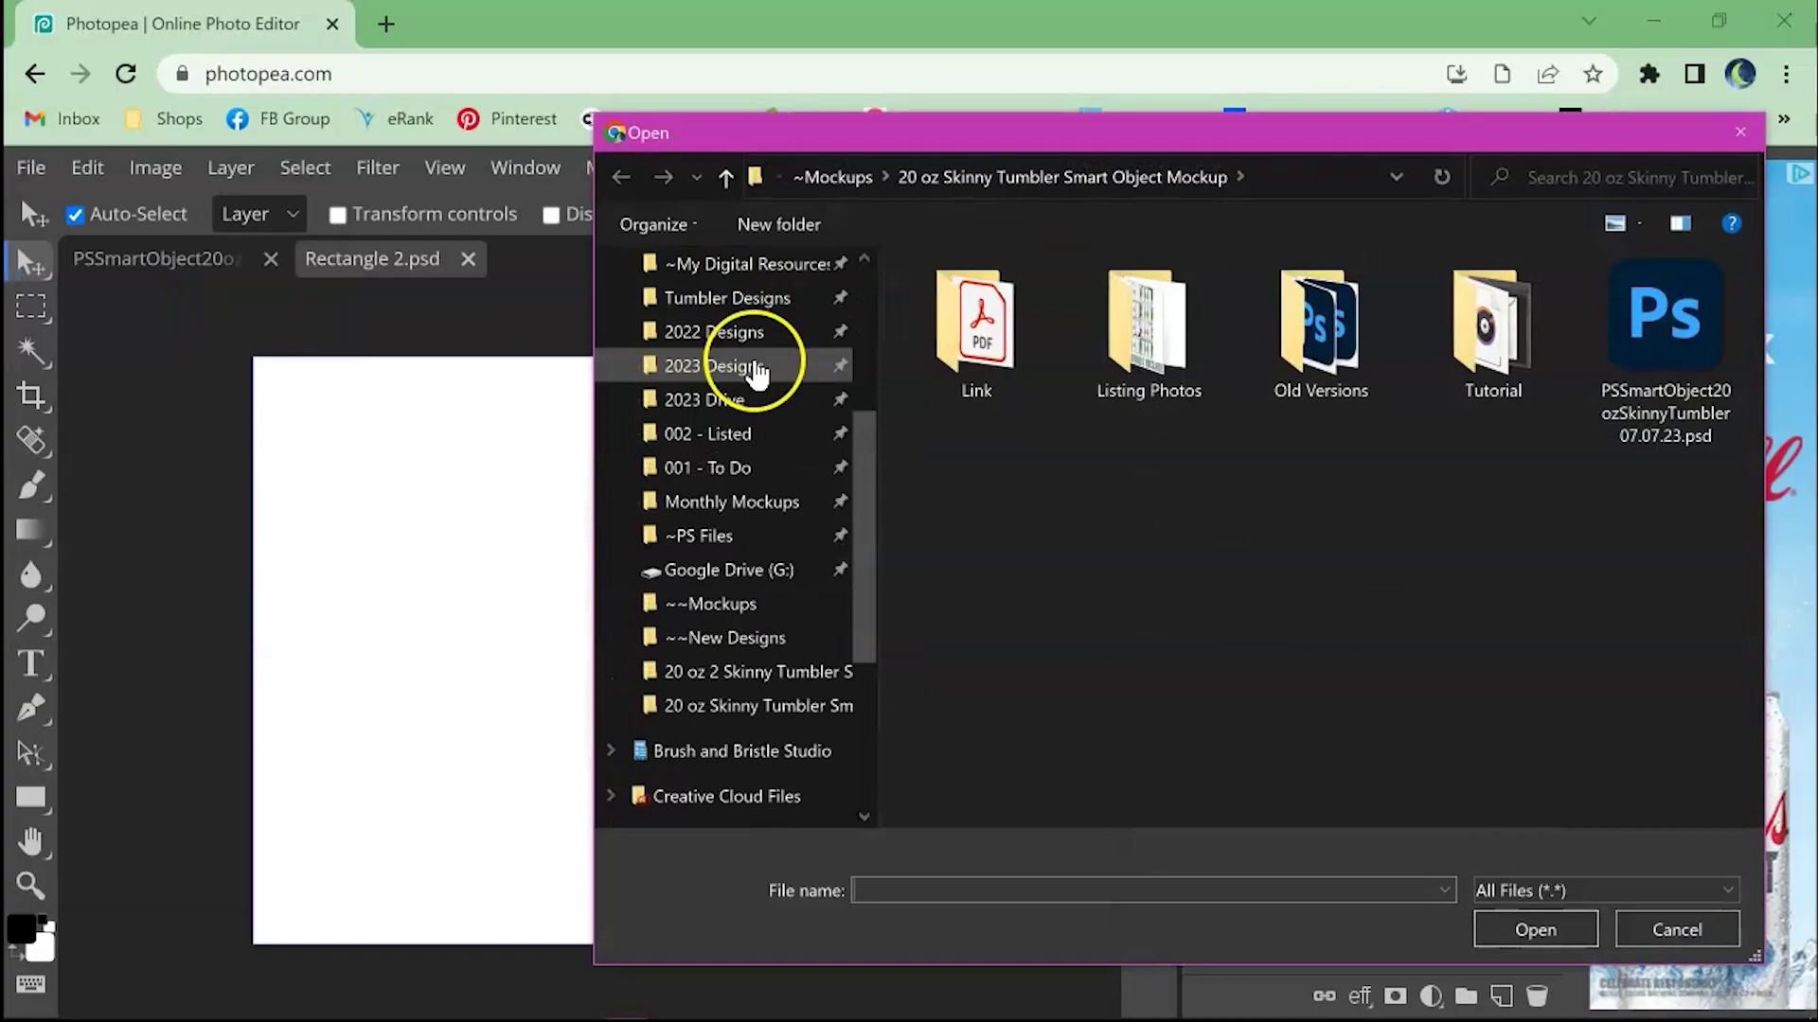
click(749, 364)
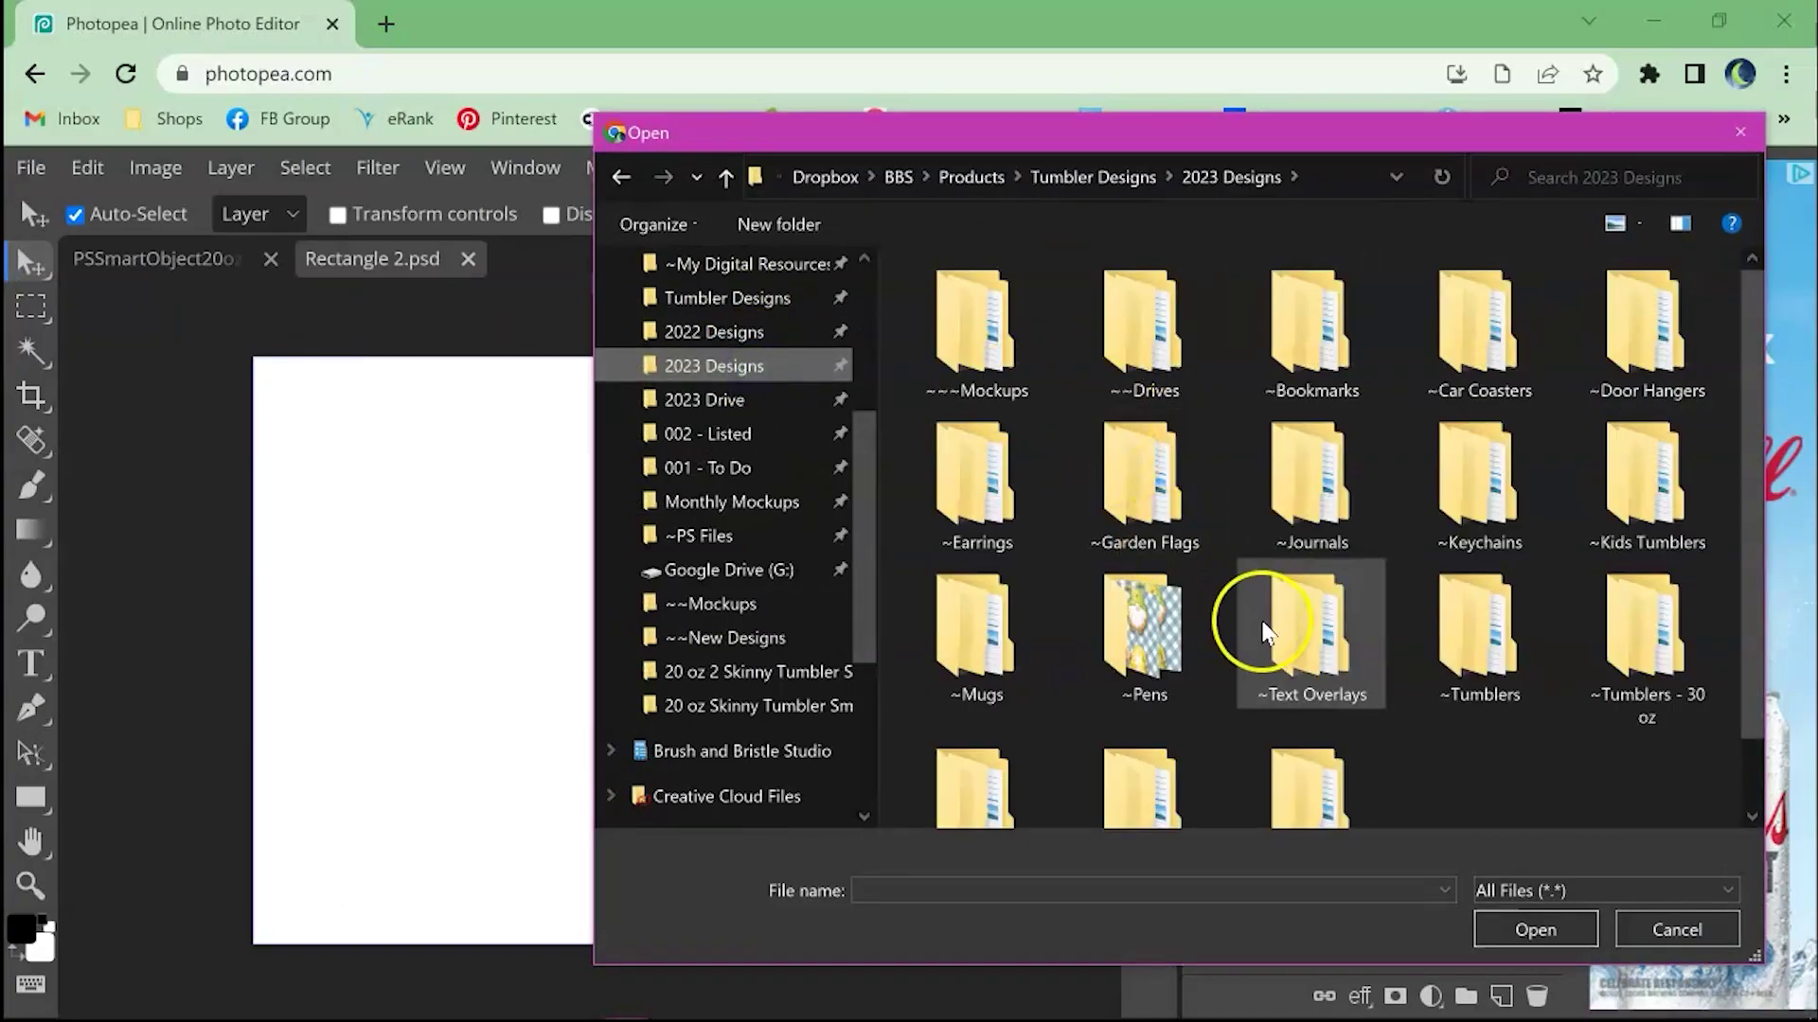
double_click(1473, 627)
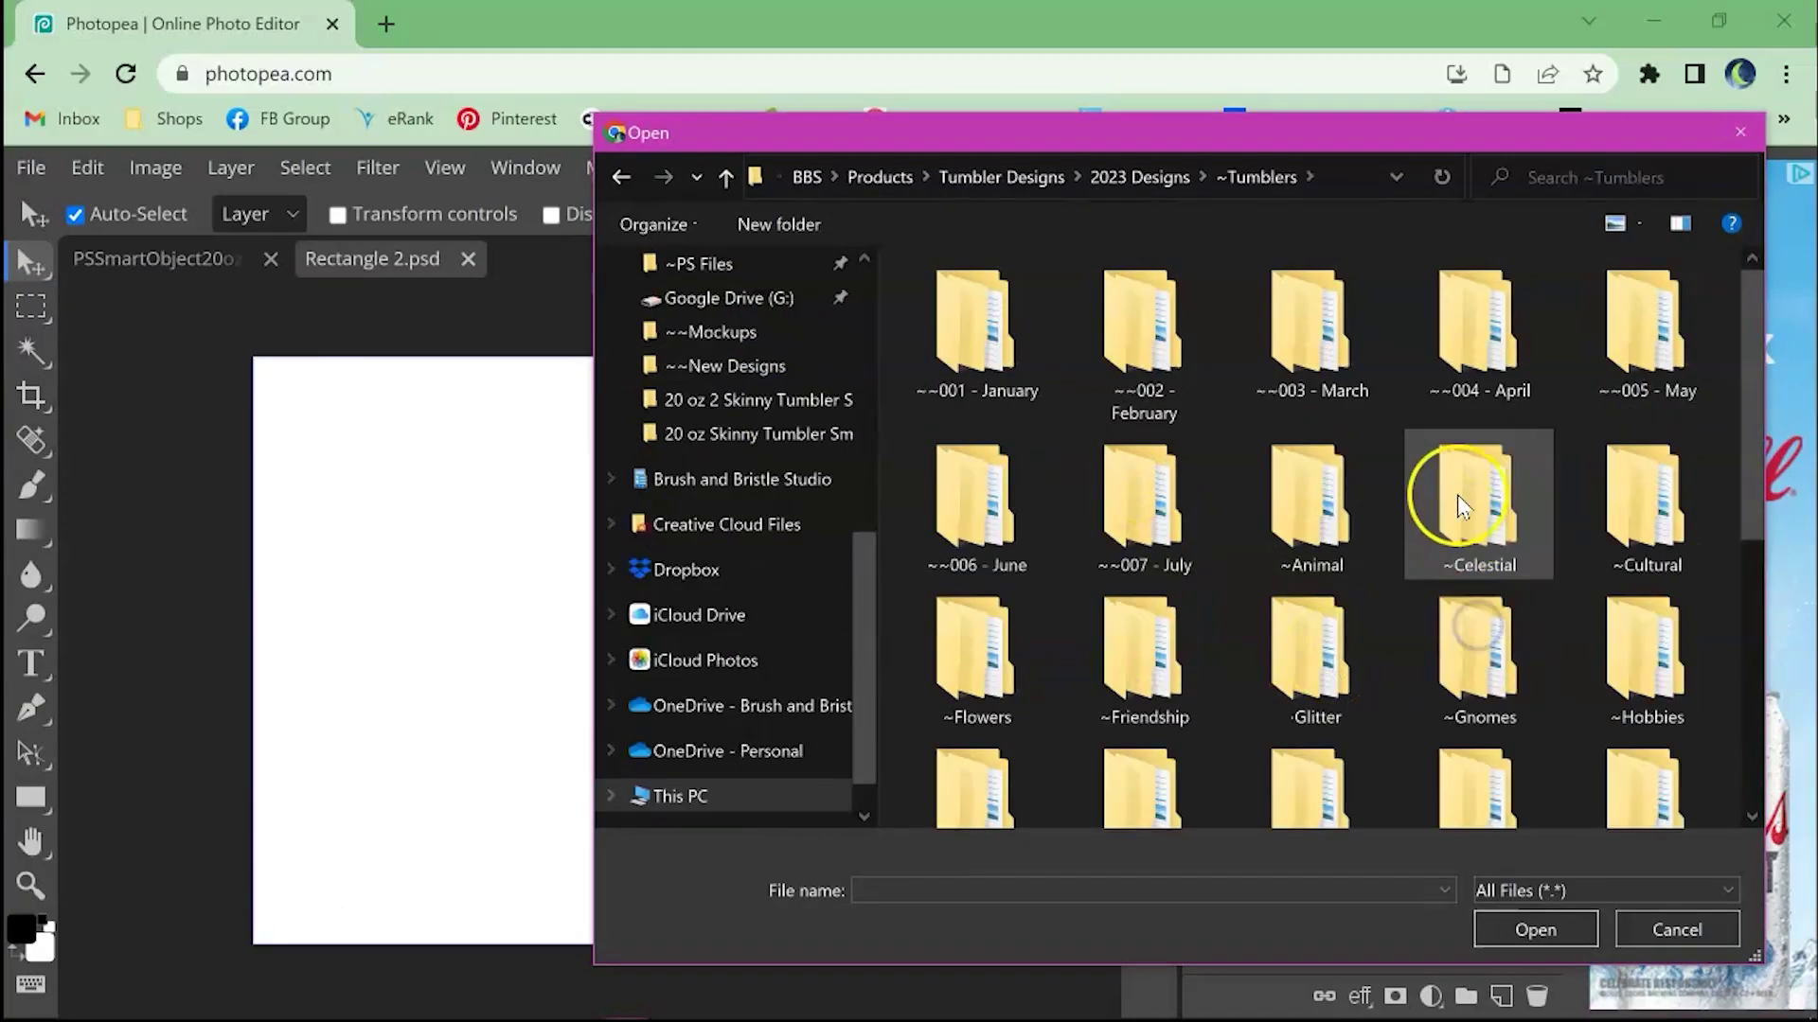
double_click(1510, 327)
double_click(1321, 327)
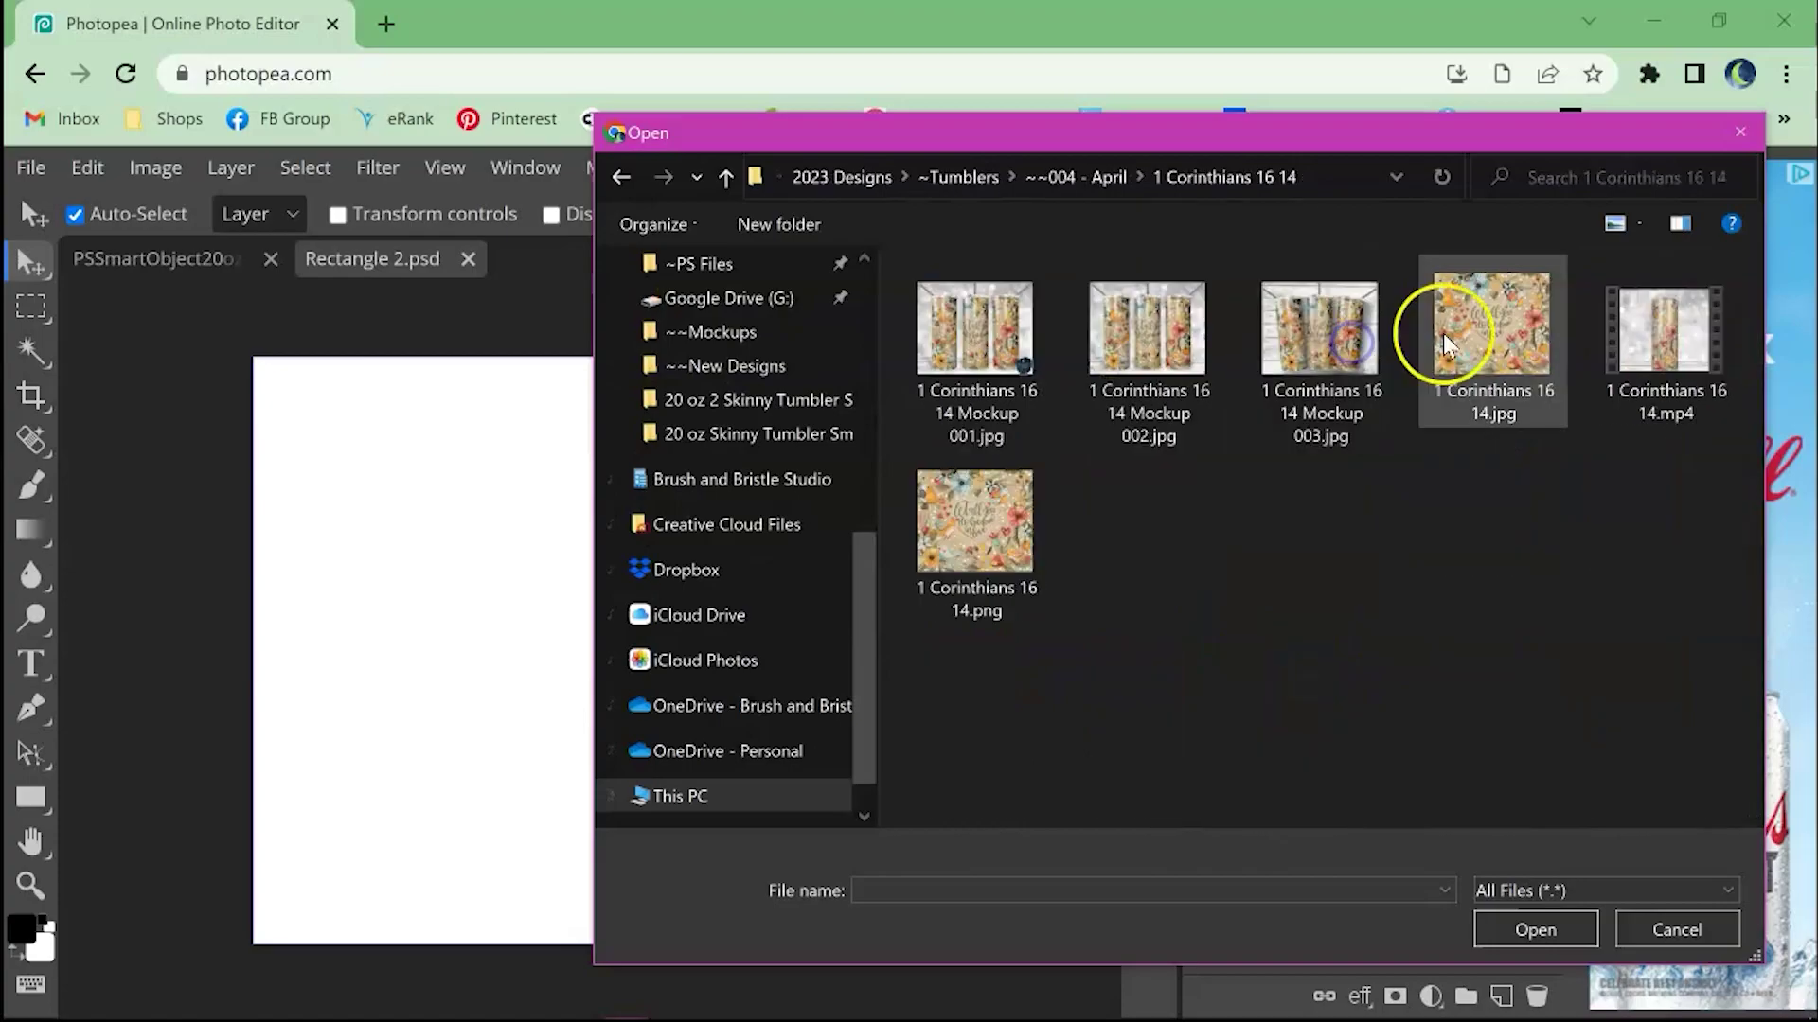
double_click(1477, 322)
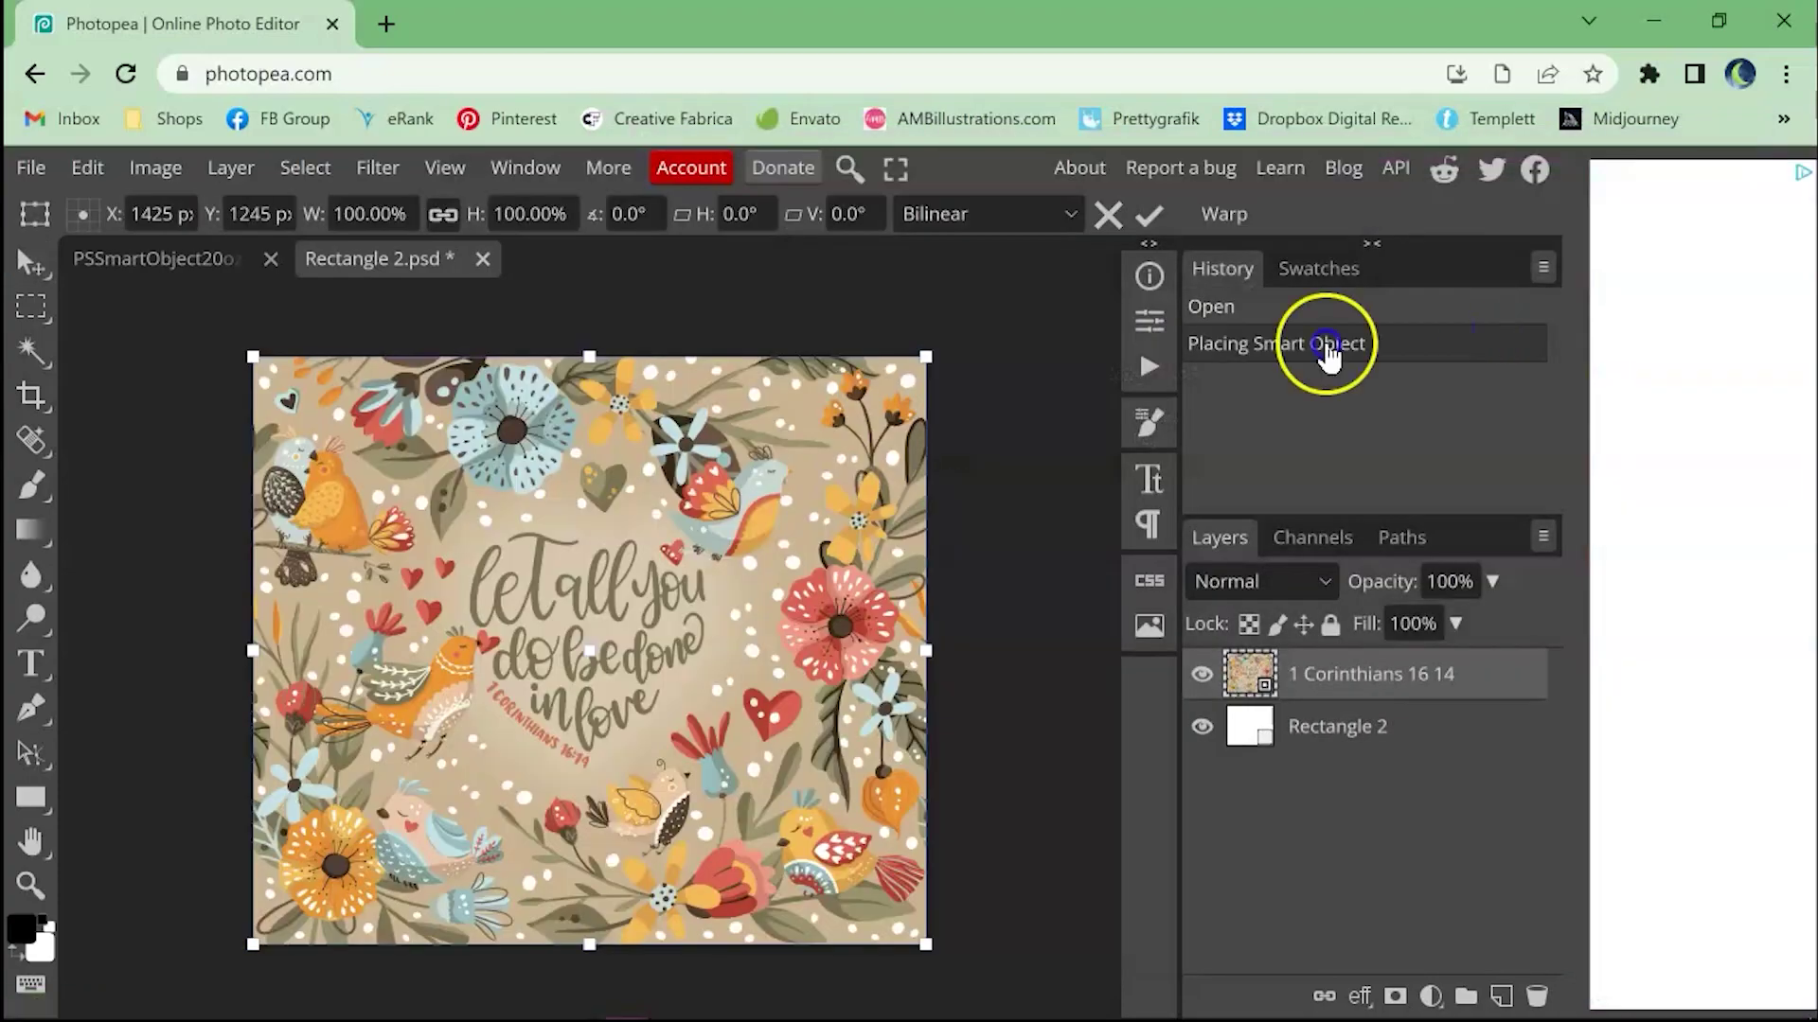
click(1022, 481)
- Shorten the floral artwork to about 92% height and commit the transform
click(660, 411)
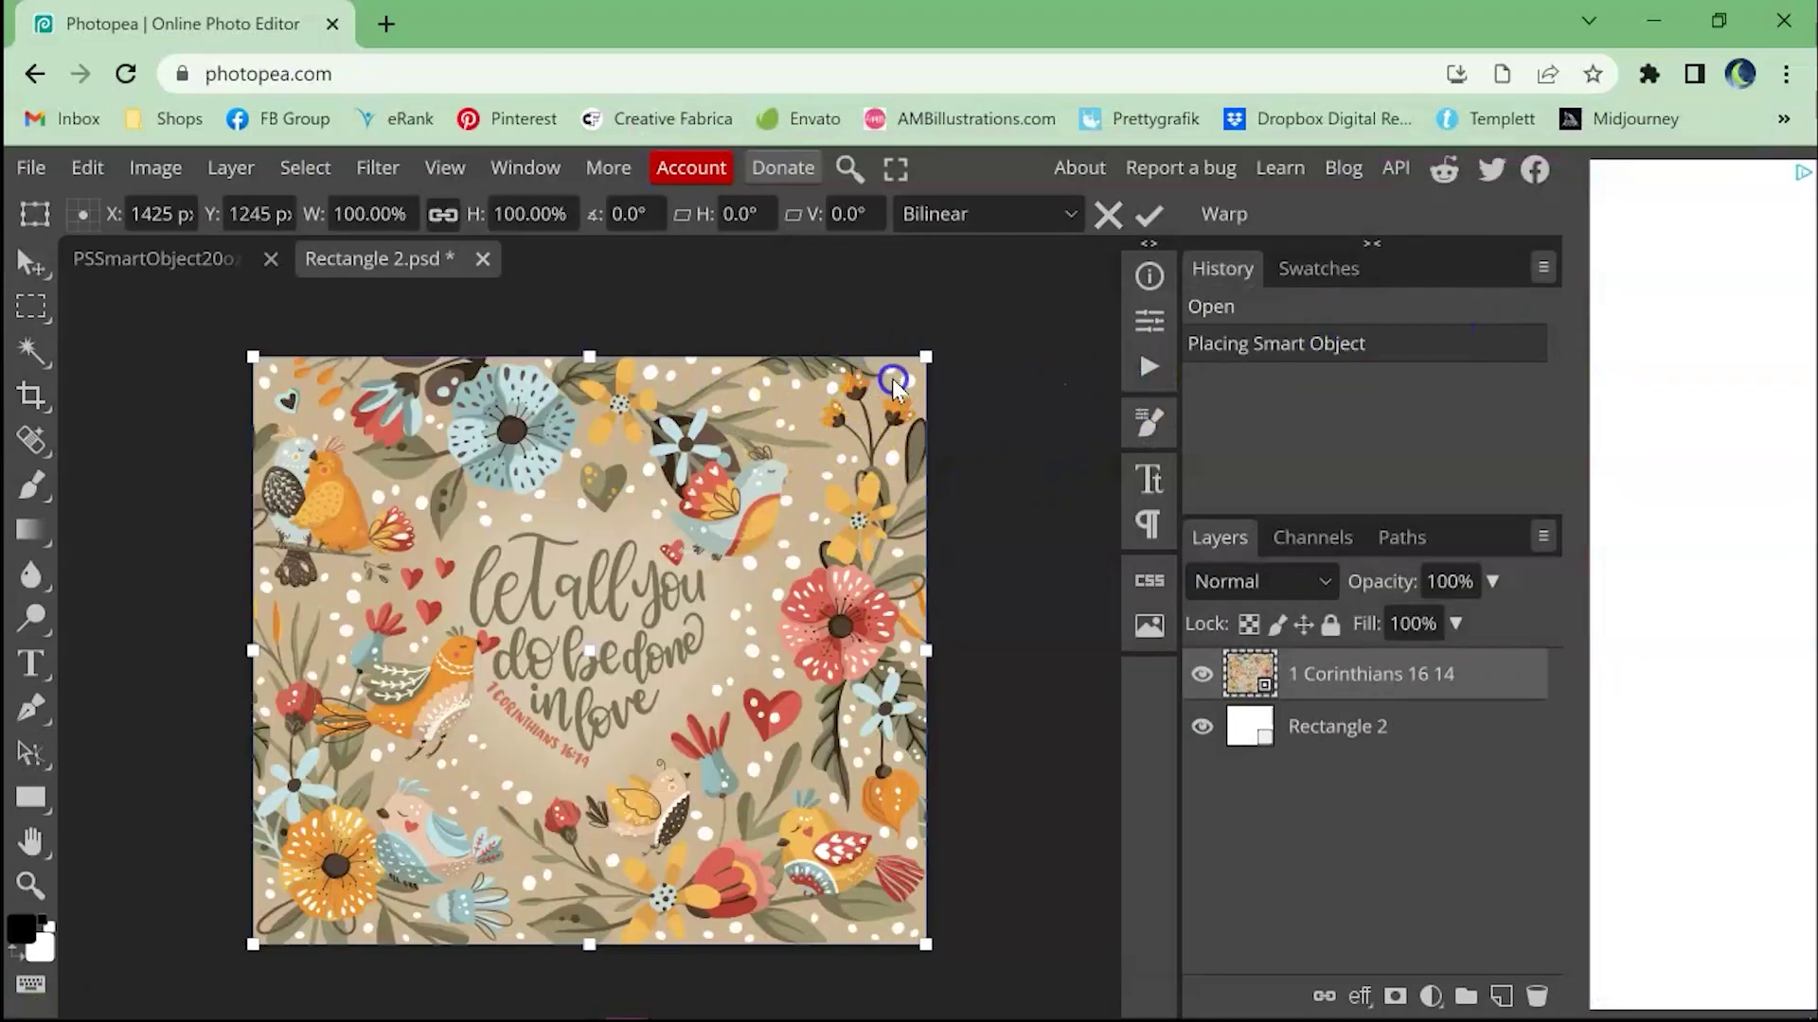
click(543, 377)
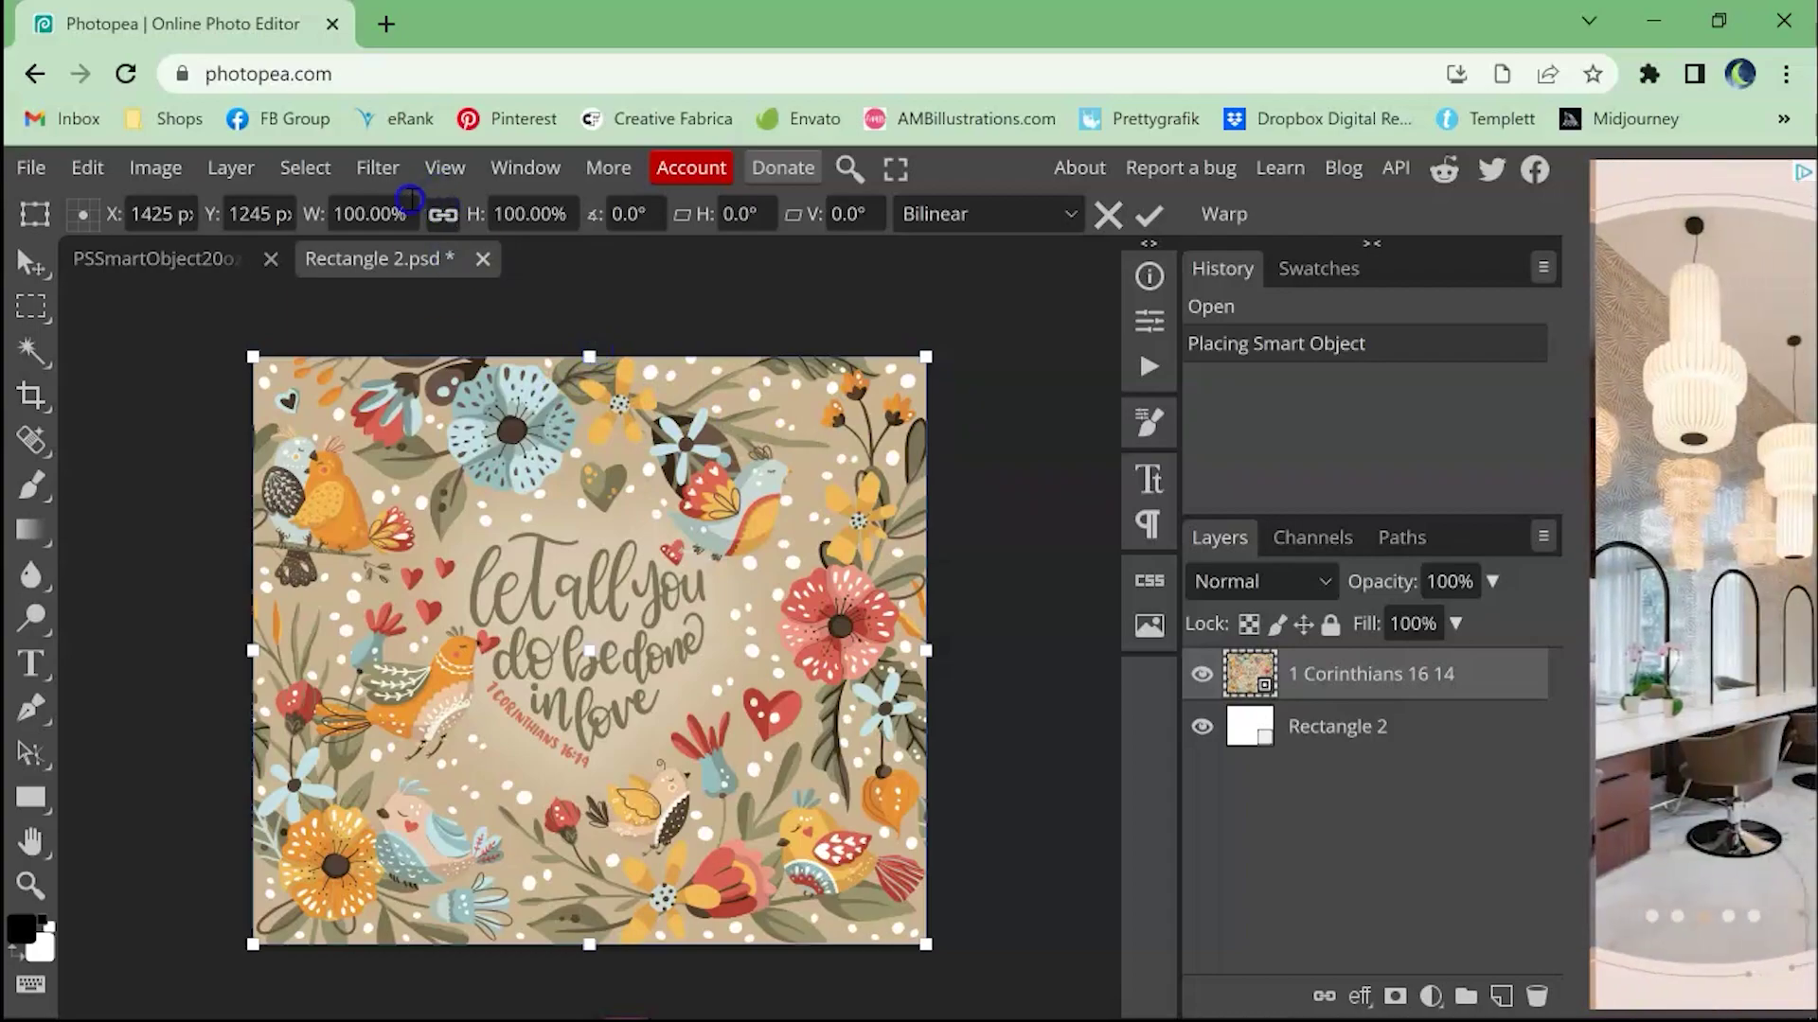
click(377, 204)
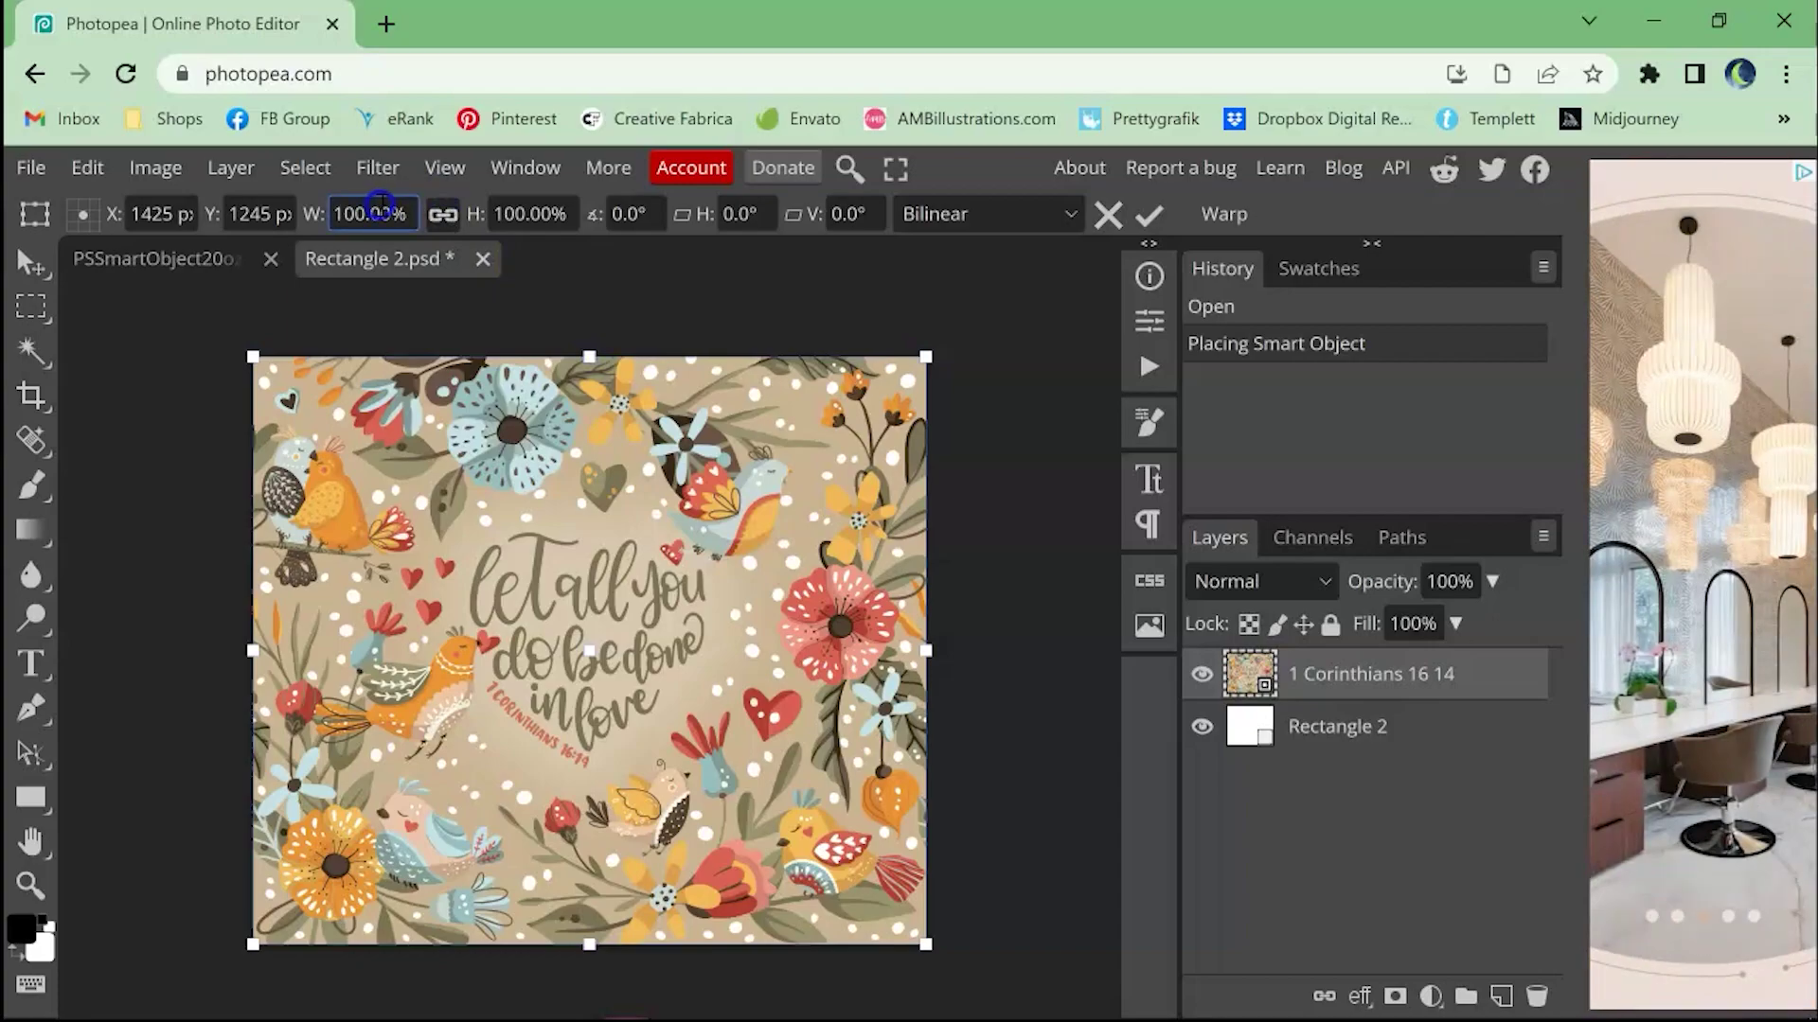
click(509, 218)
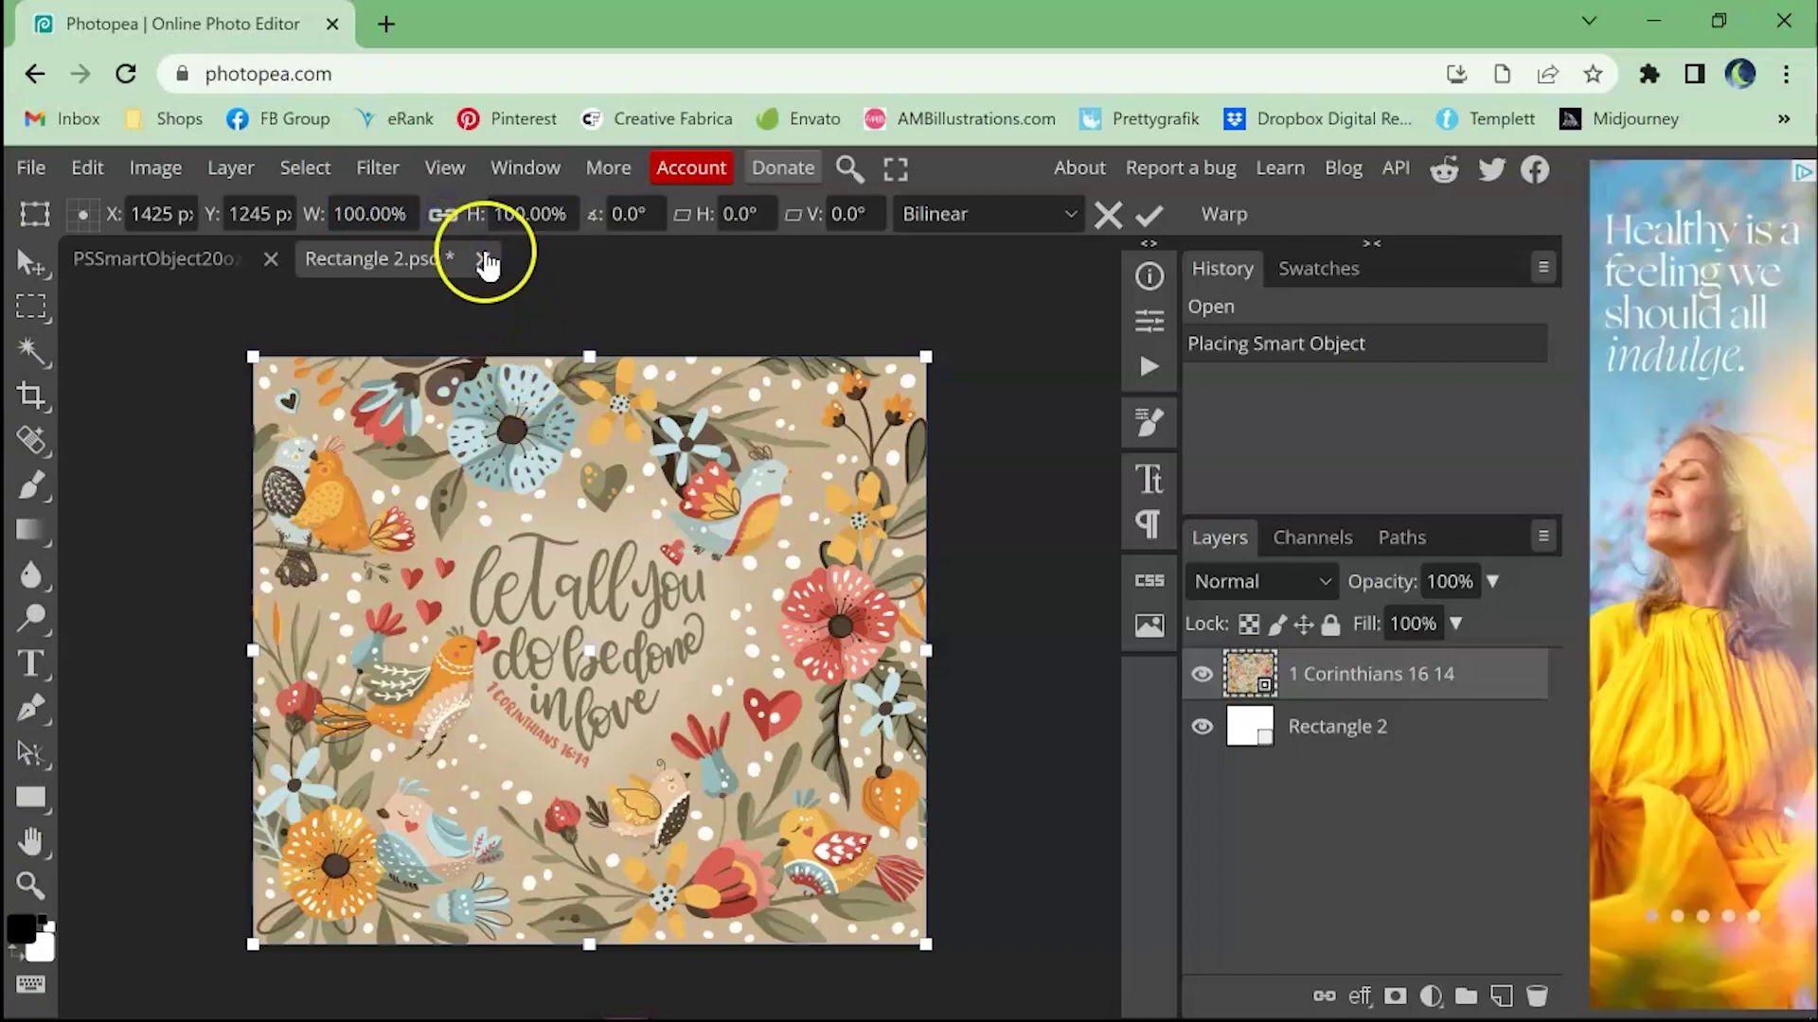
click(575, 304)
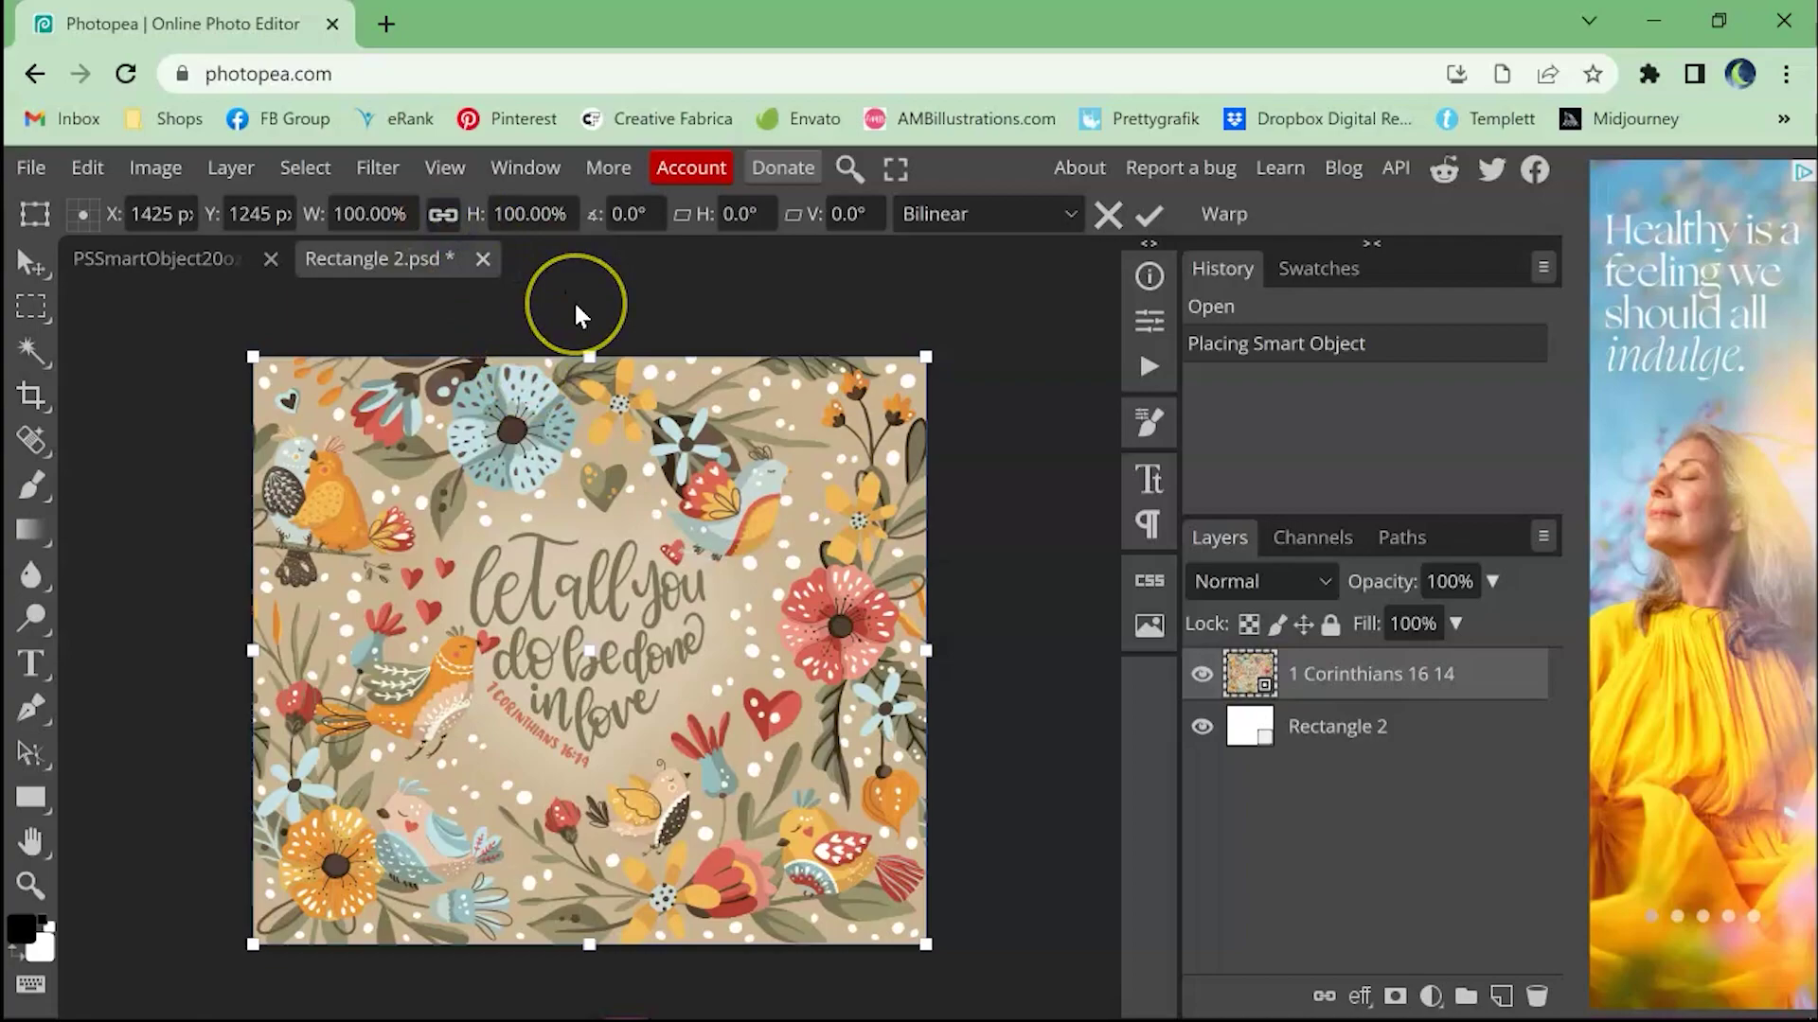
mouse_move(590, 358)
mouse_down()
mouse_move(596, 411)
mouse_move(590, 358)
mouse_up()
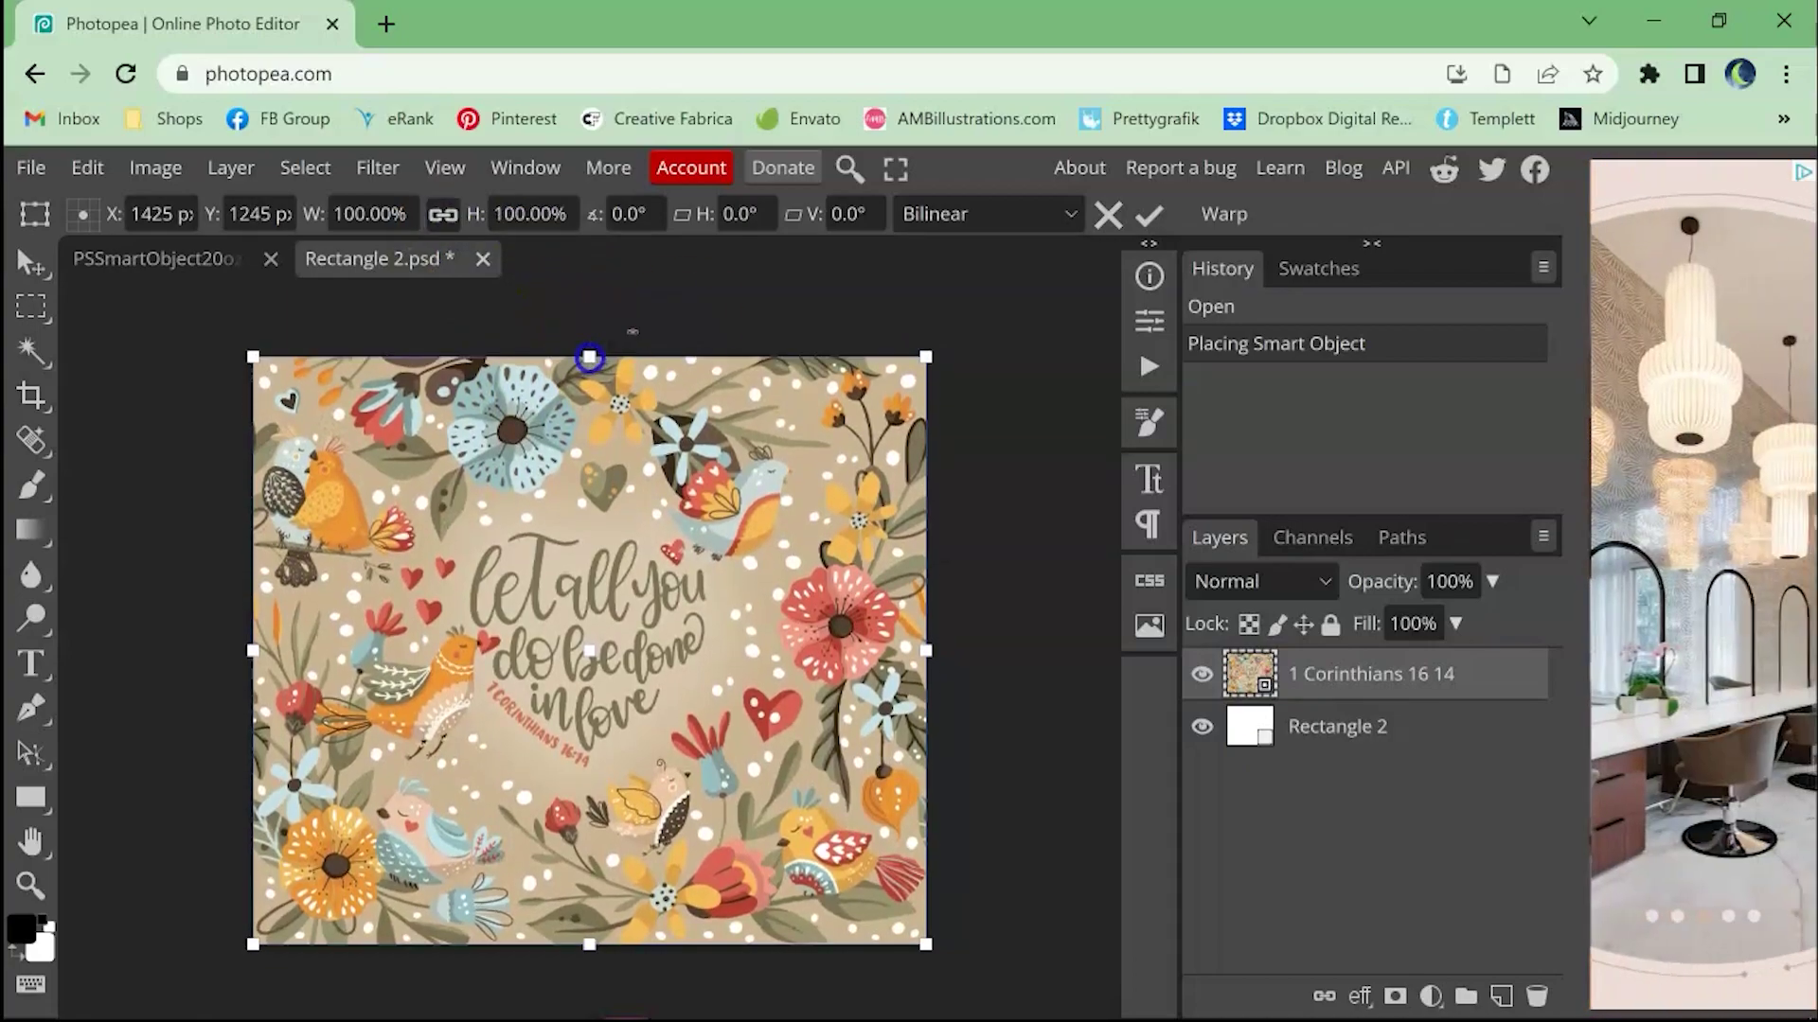
click(1147, 215)
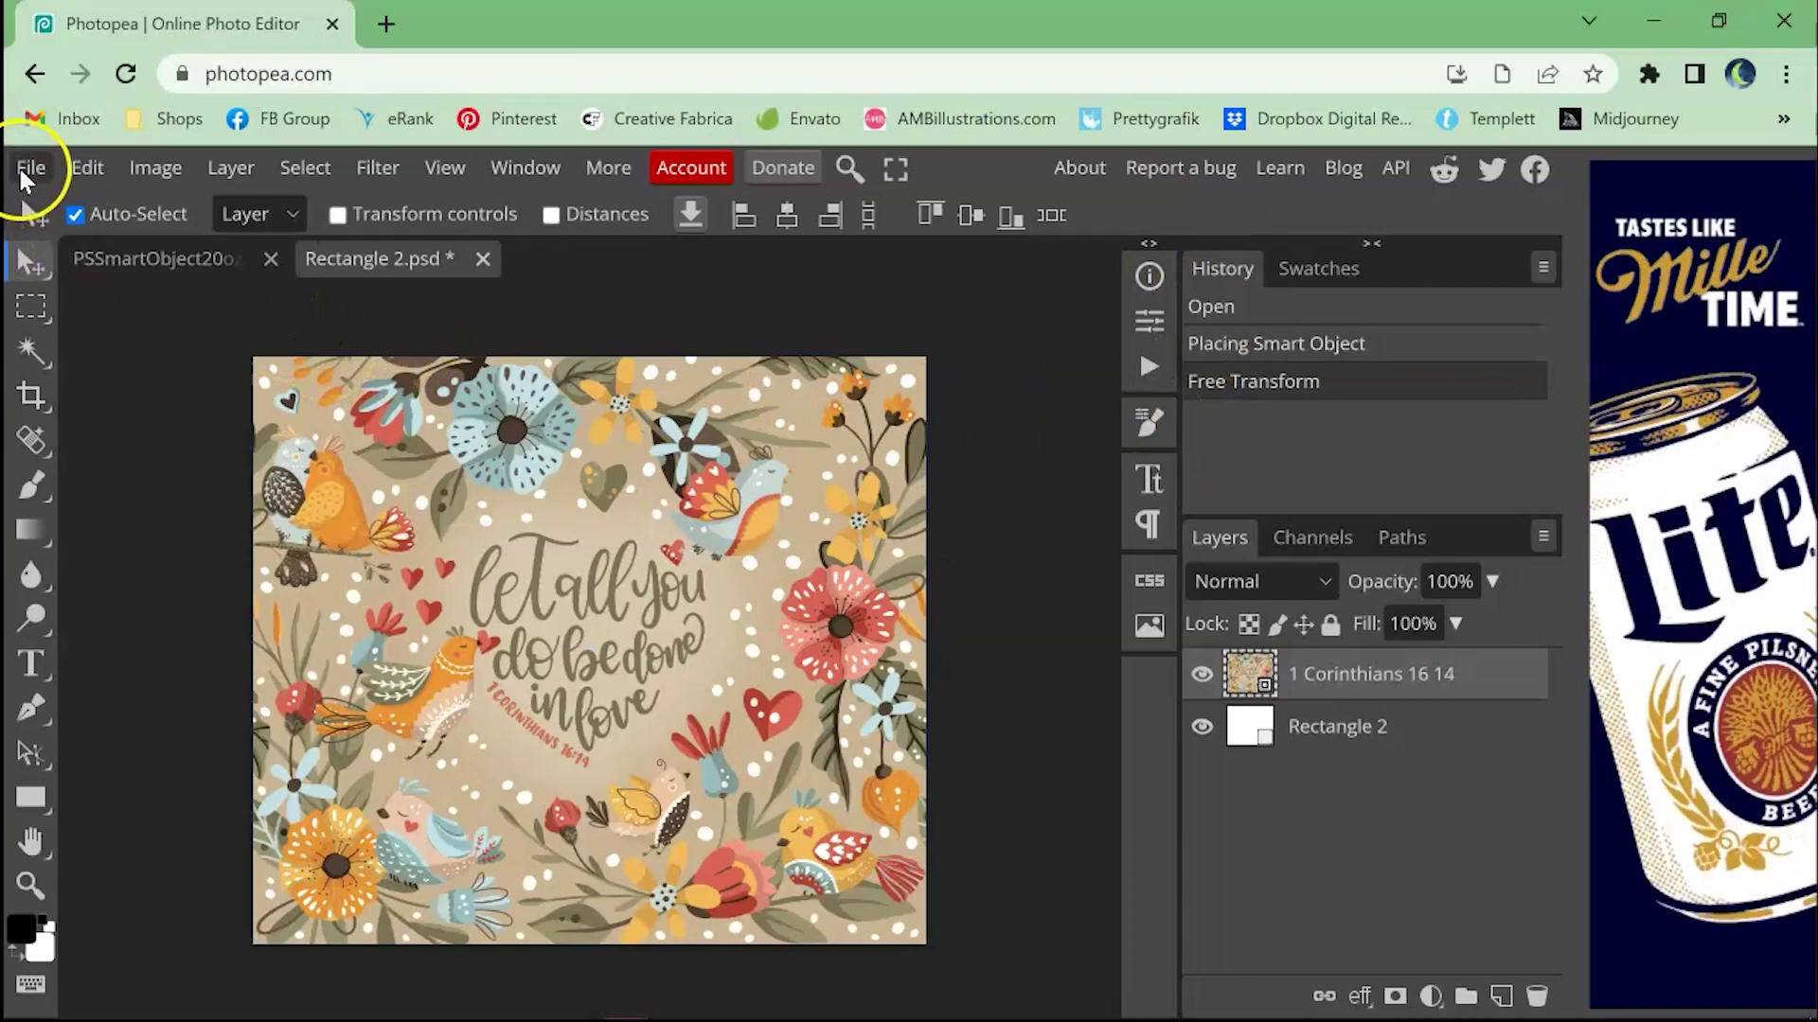
click(23, 169)
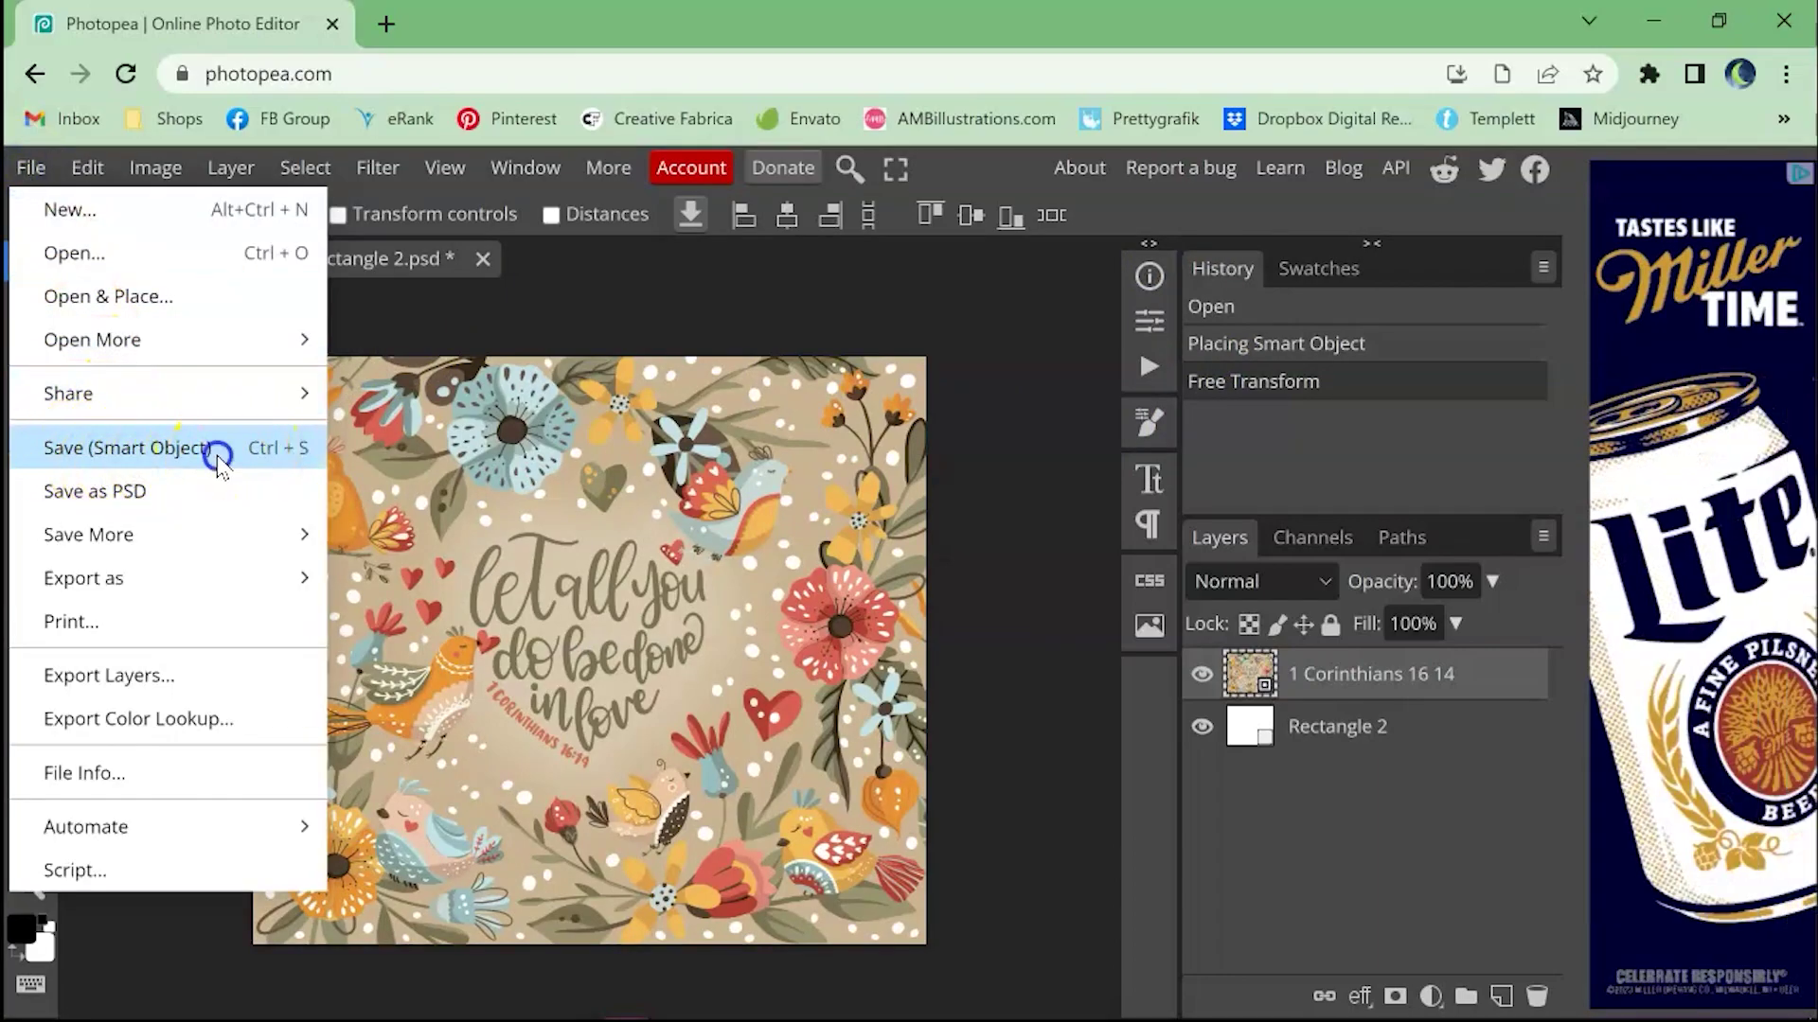
- Save the smart object and return to the mockup showing all three tumblers with the floral wrap
click(218, 453)
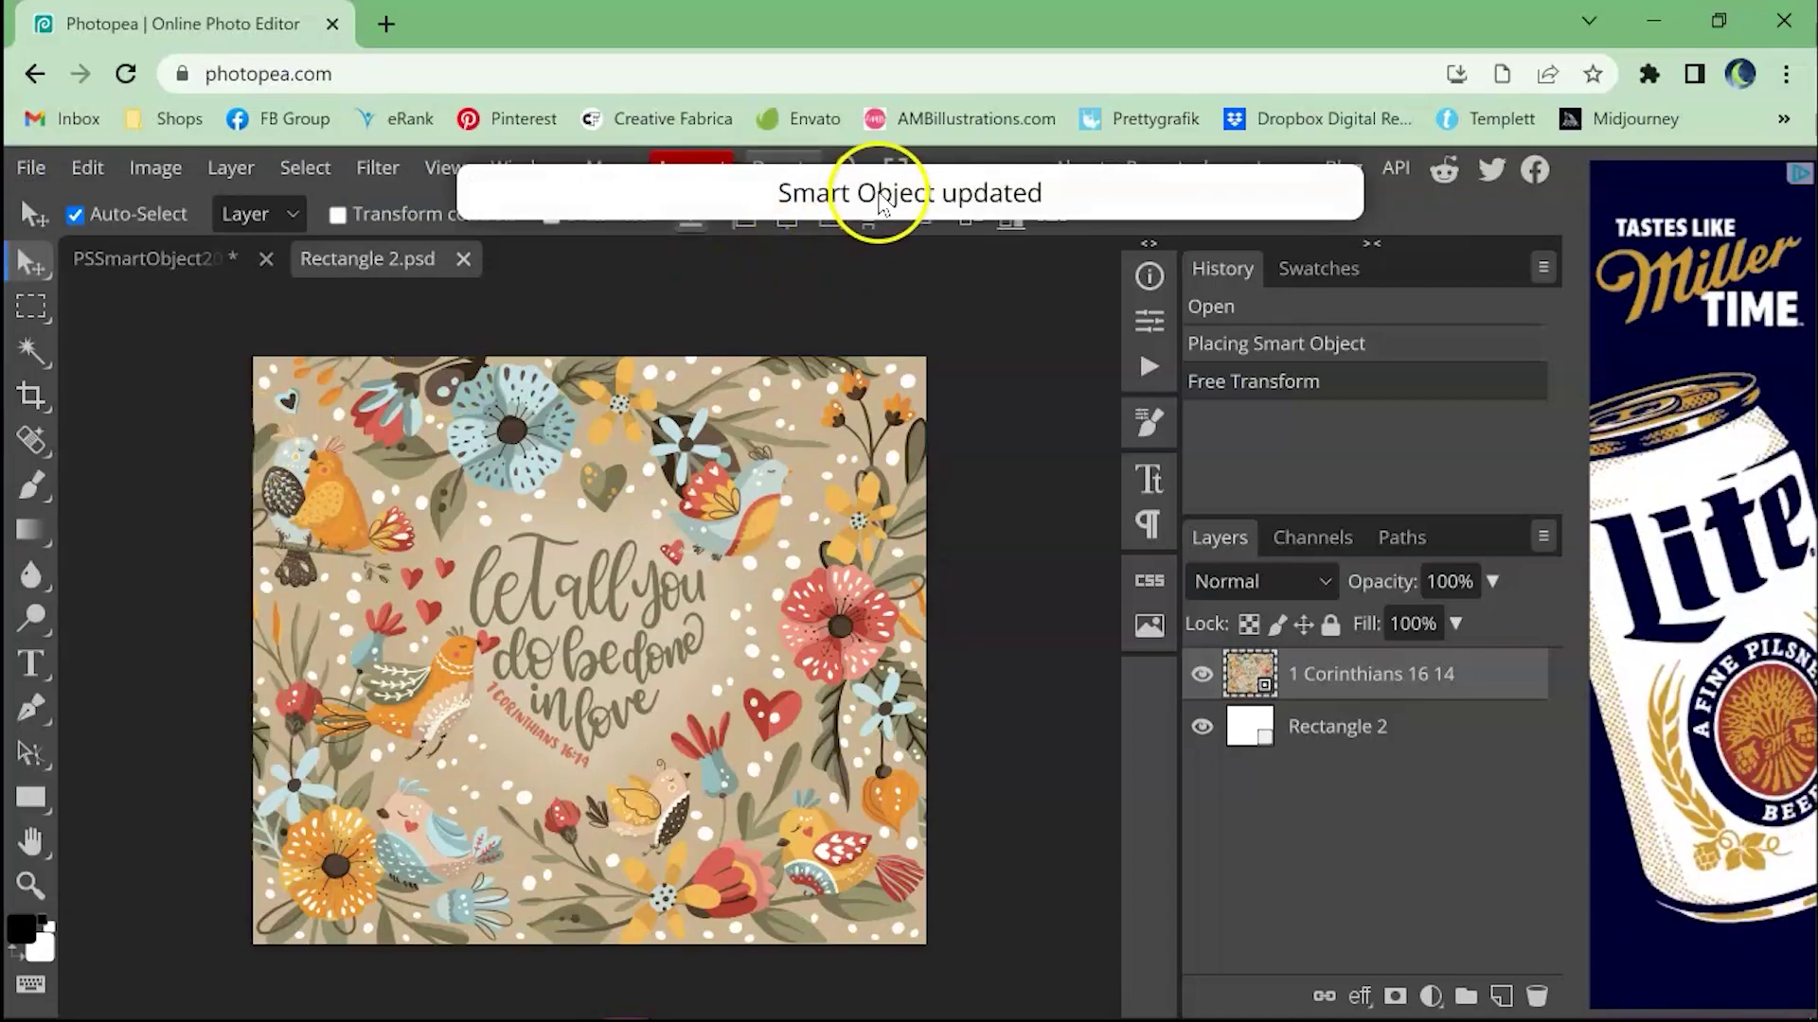
click(180, 259)
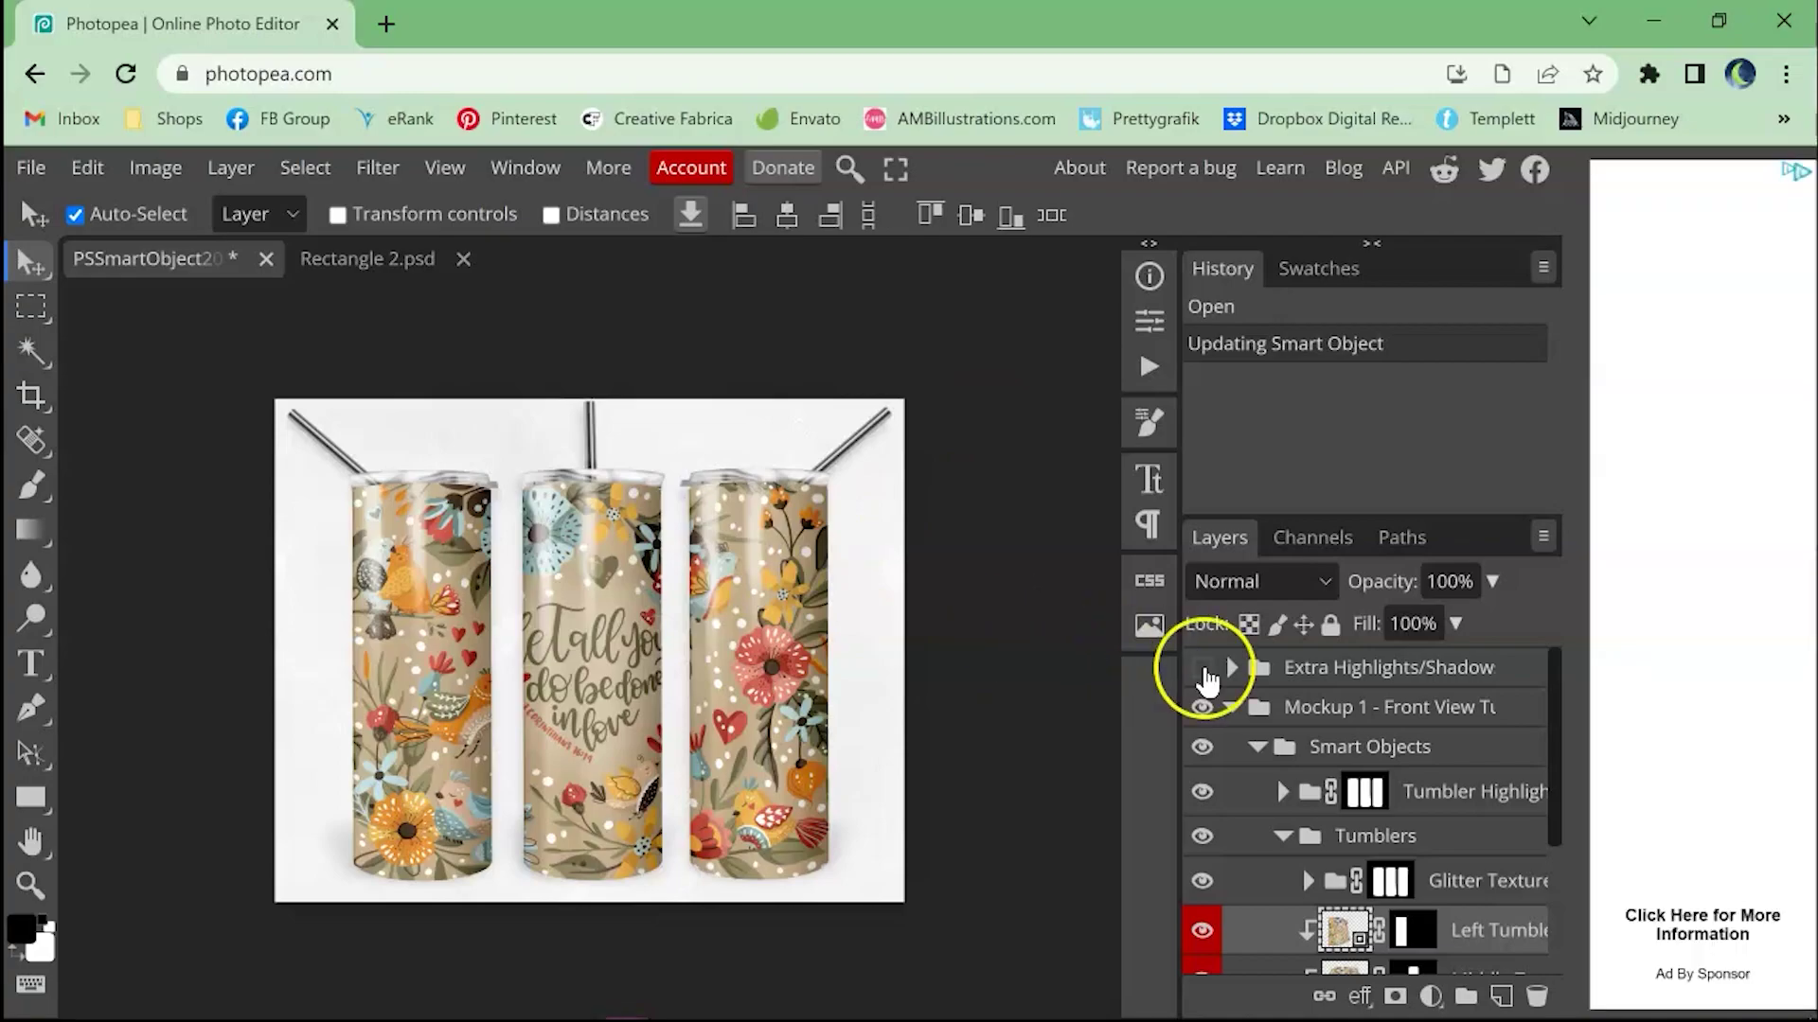
click(368, 259)
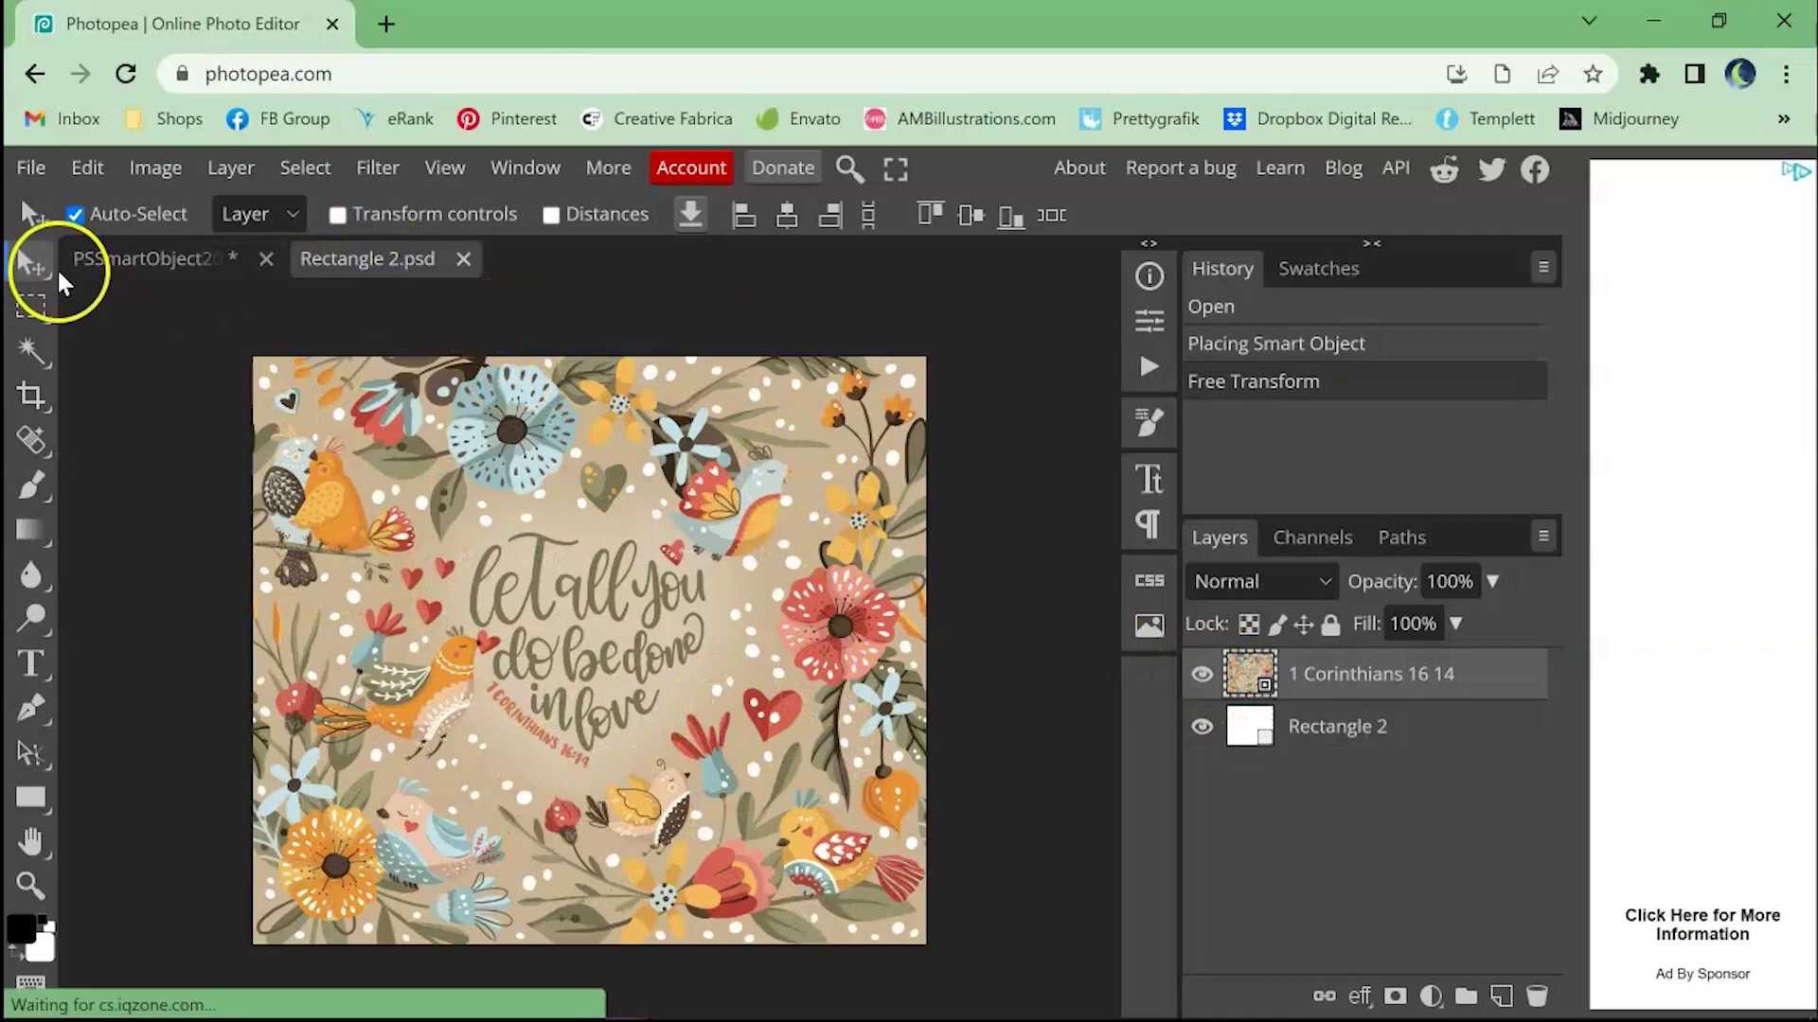
click(107, 265)
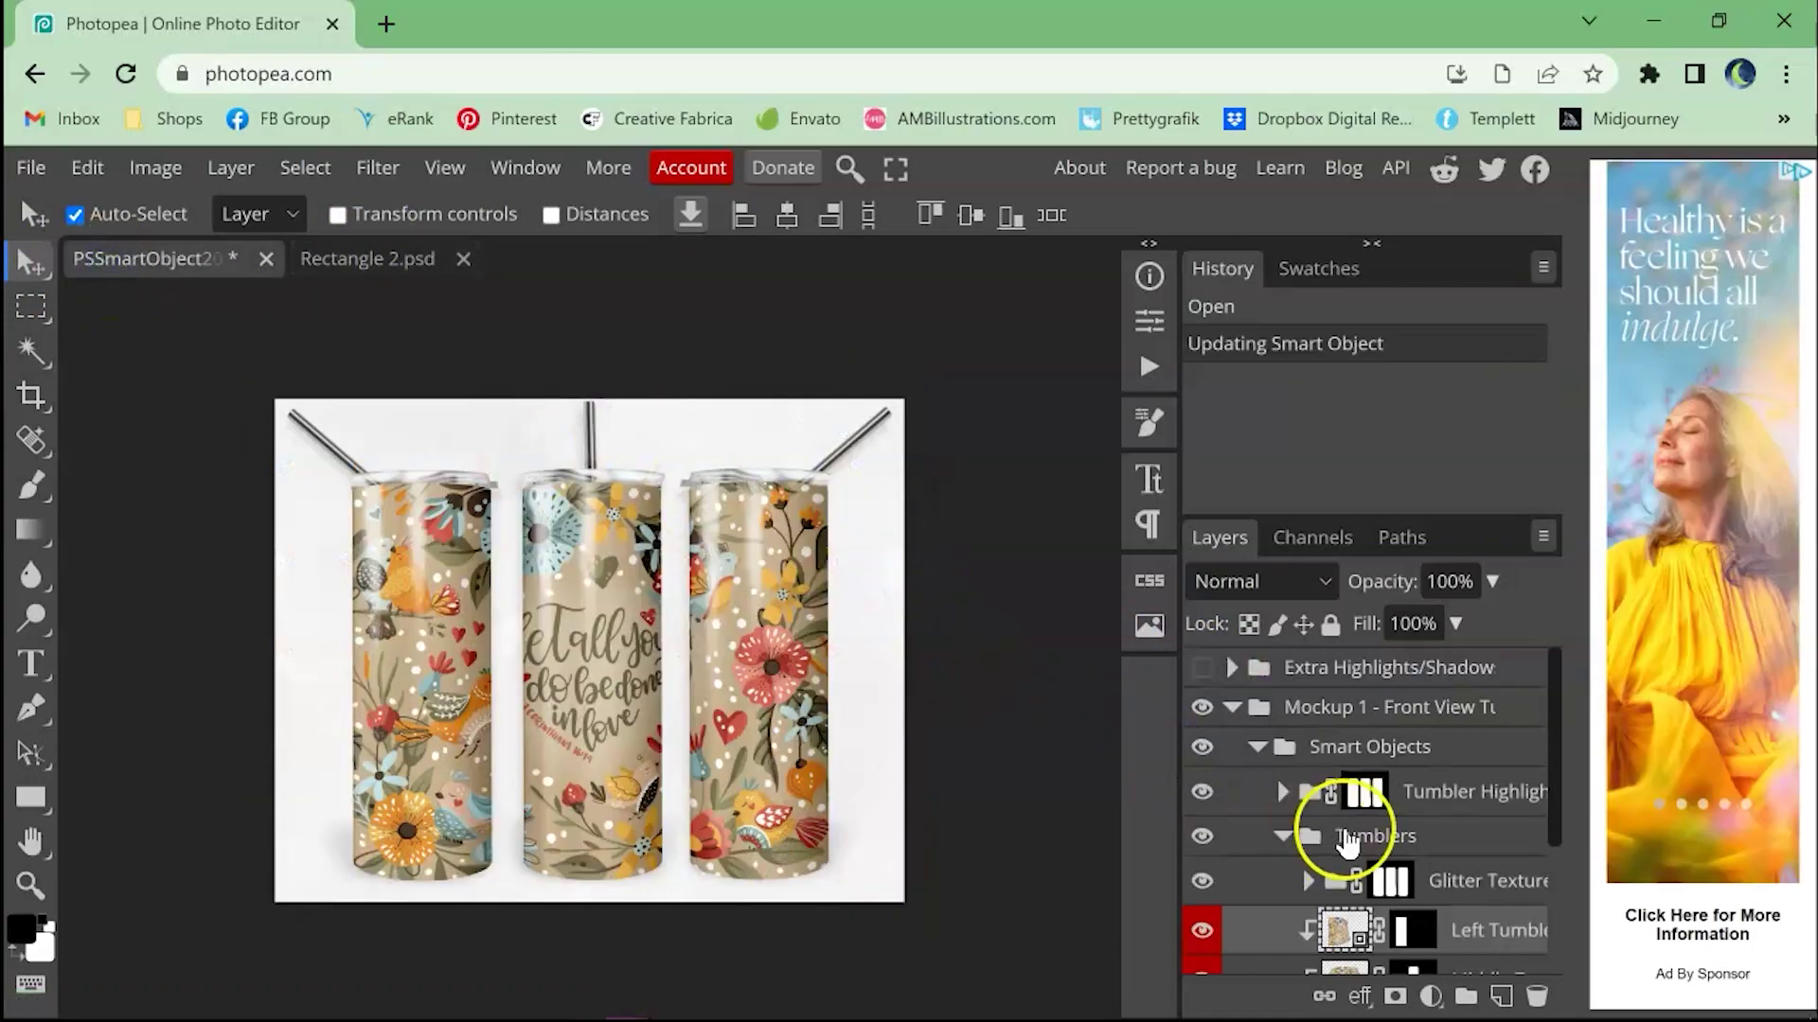
scroll(1351, 811, down, 3)
scroll(1349, 833, up, 1)
scroll(1344, 839, up, 3)
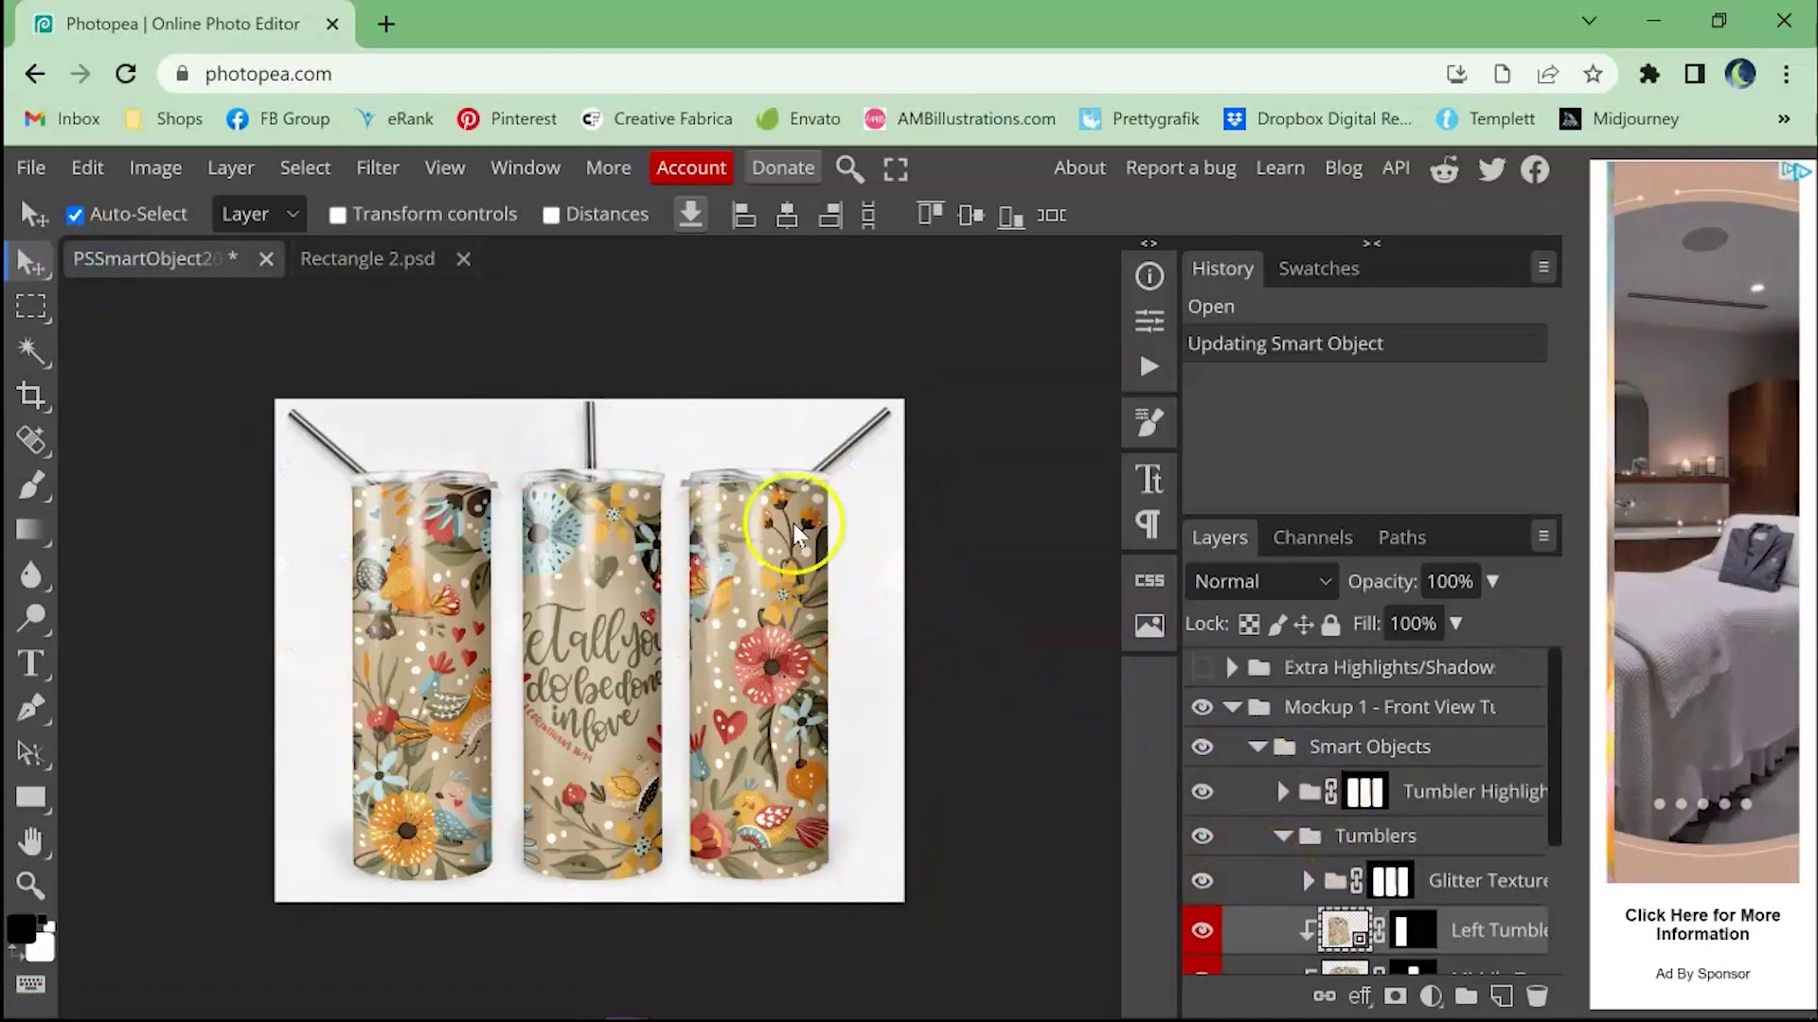